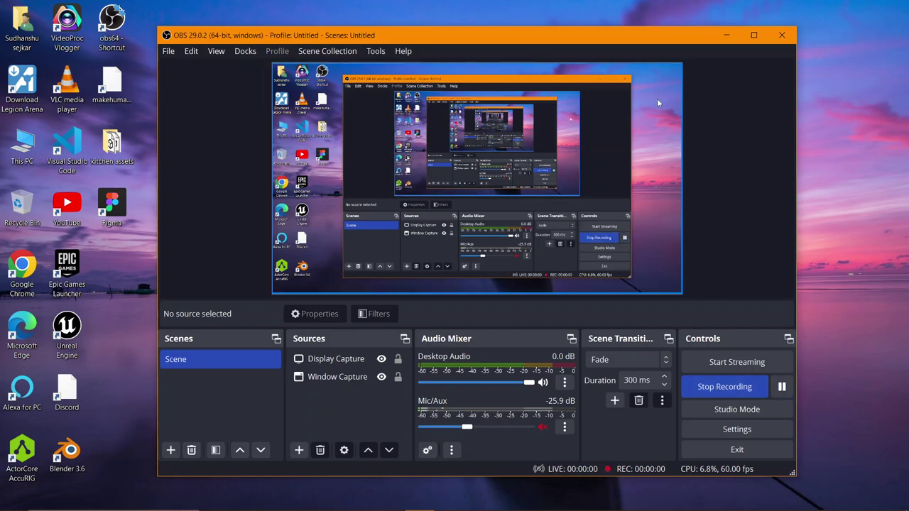
Minimise OBS and launch Blender 3.6 from its desktop shortcut.
left_click(726, 36)
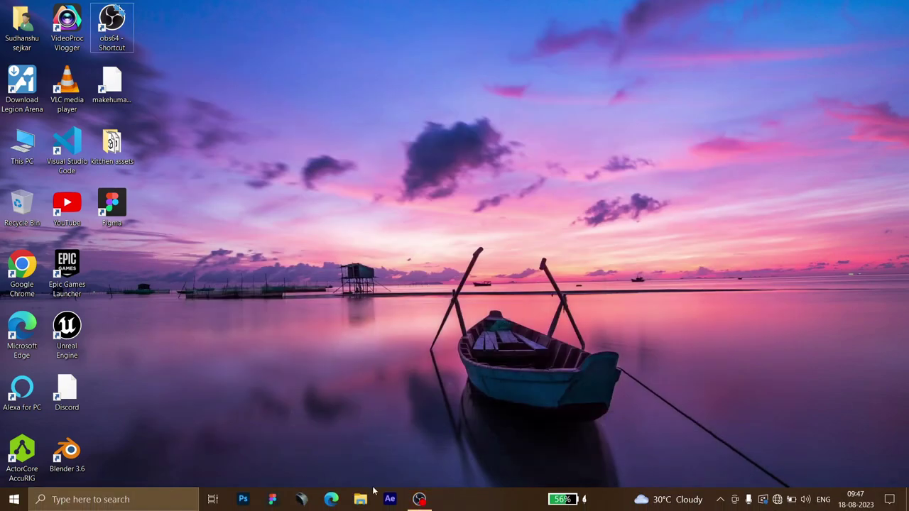
left_click(88, 450)
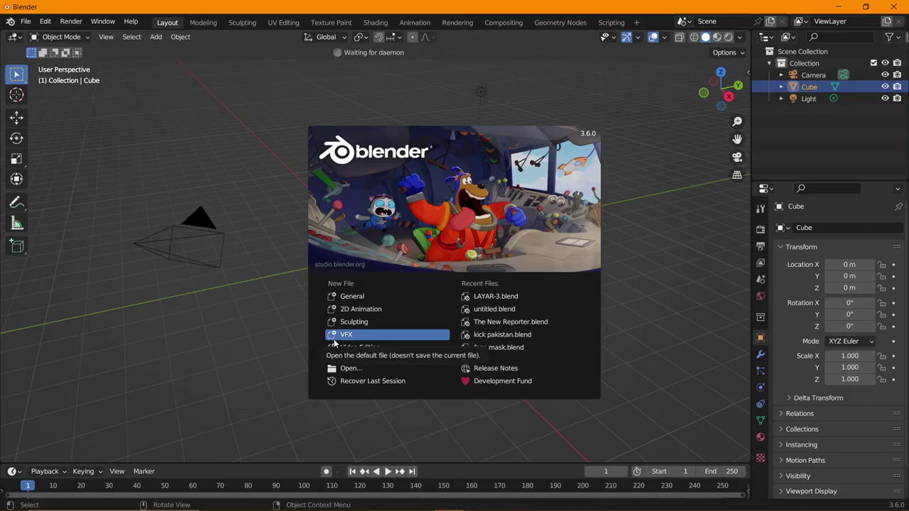
Select all and delete the default cube, camera and light, leaving the scene empty.
key("a")
key("x")
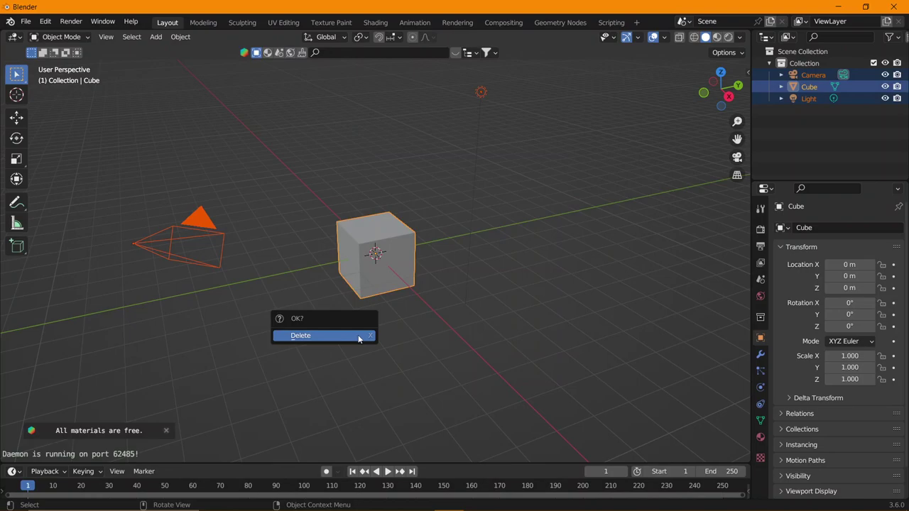
left_click(359, 333)
mouse_move(405, 247)
middle_mouse_down()
mouse_move(400, 310)
mouse_move(432, 296)
mouse_move(408, 284)
middle_mouse_up()
key("shift+a")
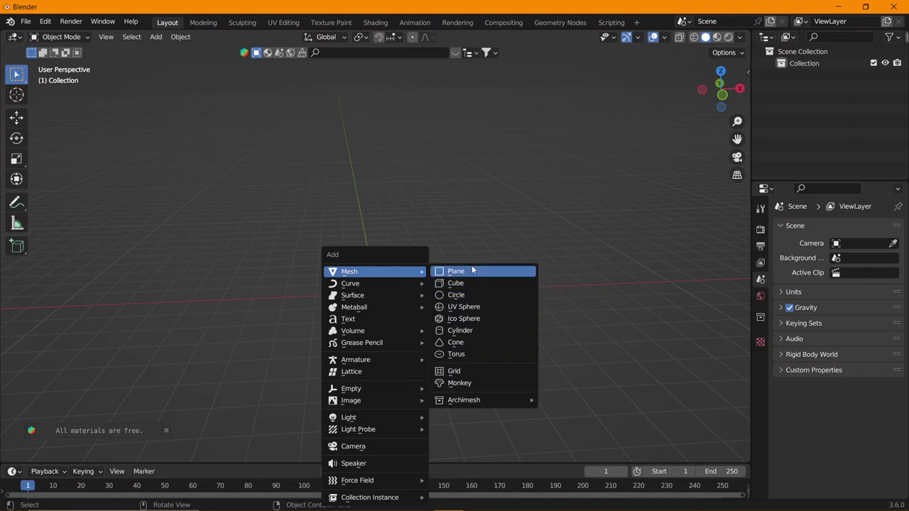
Add a plane and scale it by 9.
left_click(463, 271)
key("s")
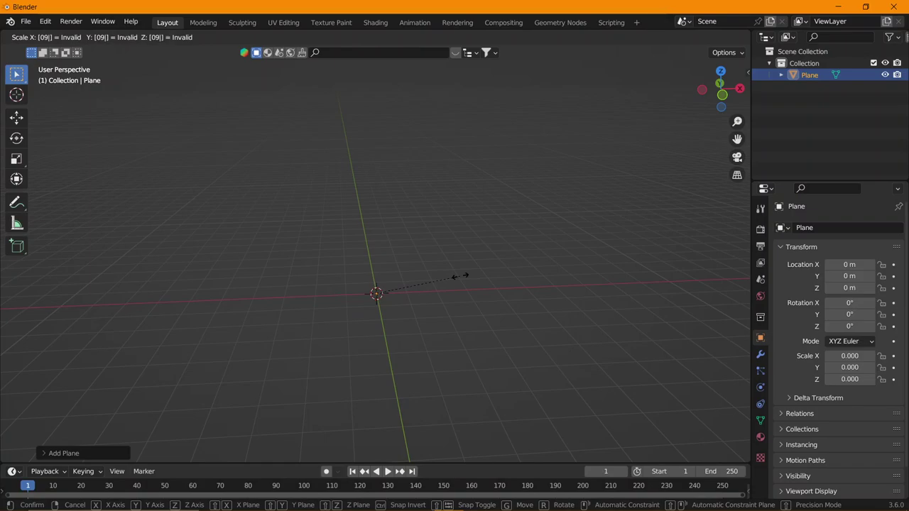
key("Escape")
type("s9")
key("Return")
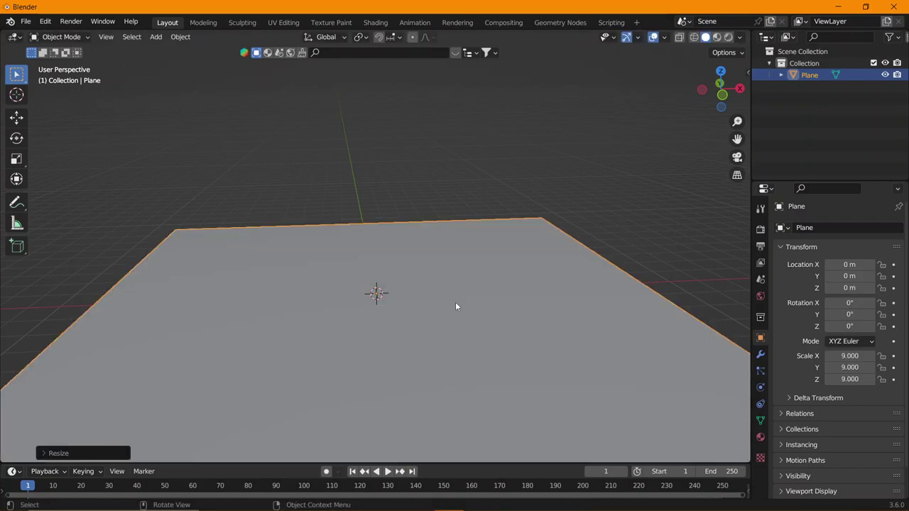
mouse_move(455, 302)
middle_mouse_down()
mouse_move(473, 211)
mouse_move(459, 241)
mouse_move(473, 339)
mouse_move(490, 319)
mouse_move(485, 296)
mouse_move(465, 295)
mouse_move(480, 312)
middle_mouse_up()
Add a cylinder and scale it uniformly to 2.452.
key("shift+a")
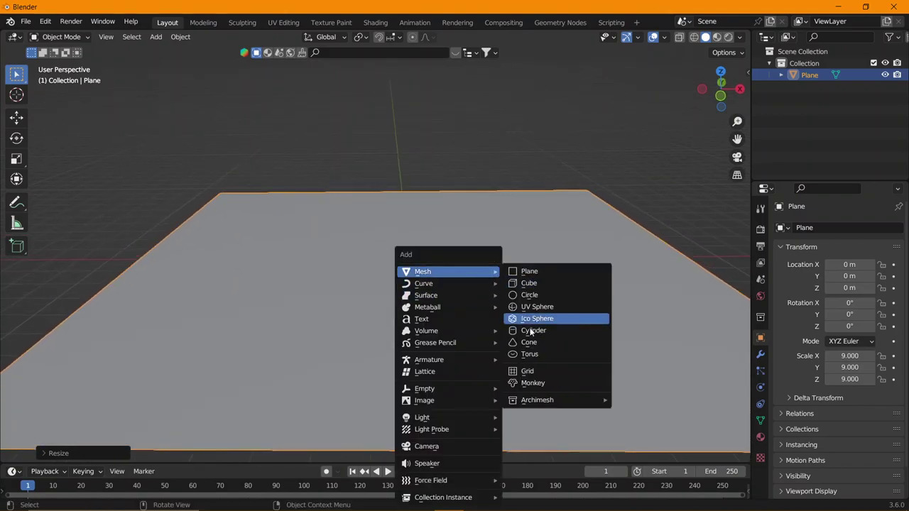
mouse_move(447, 271)
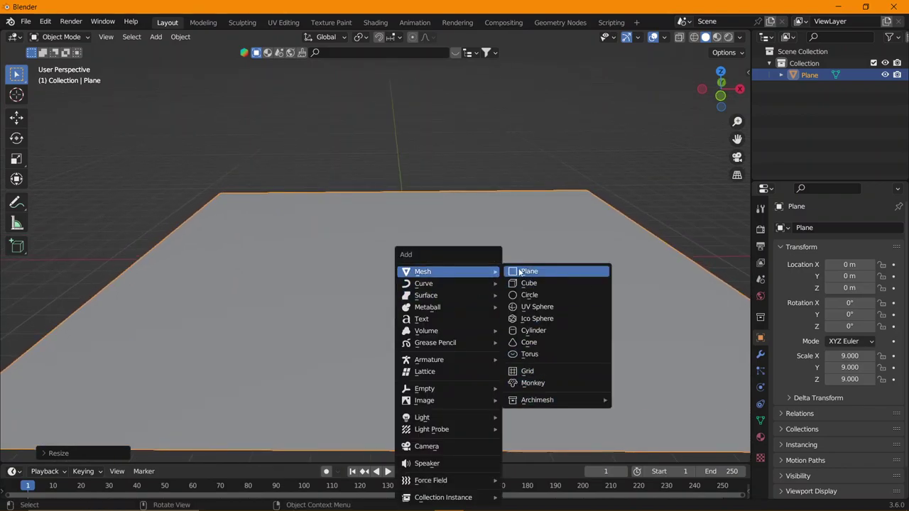
left_click(548, 331)
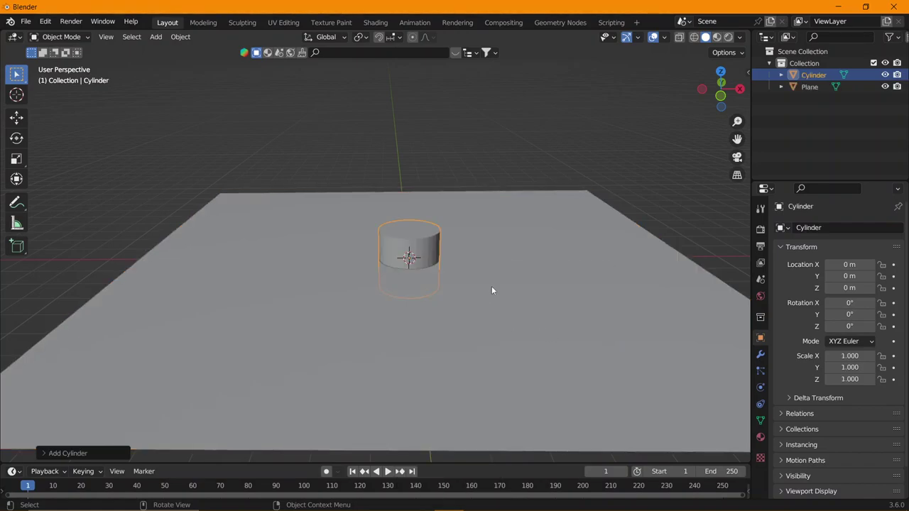
key("s")
key("z")
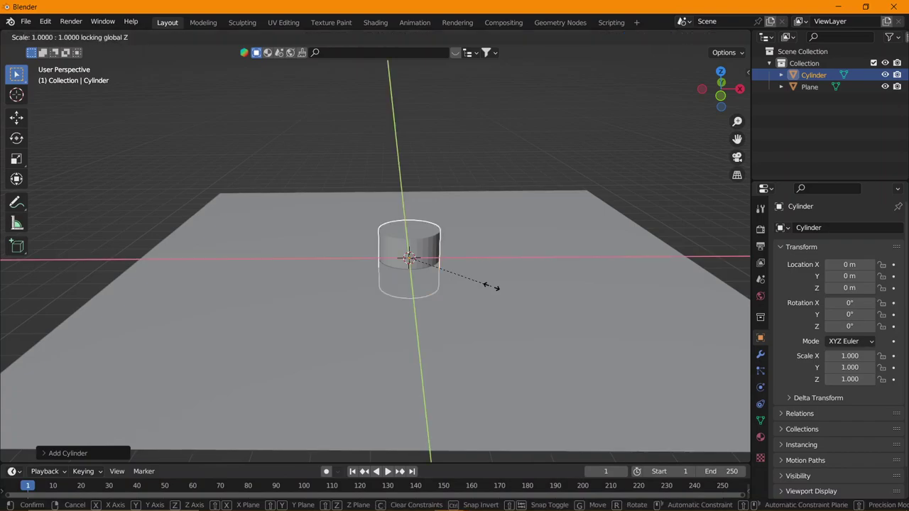
key("Escape")
key("s")
left_click(619, 284)
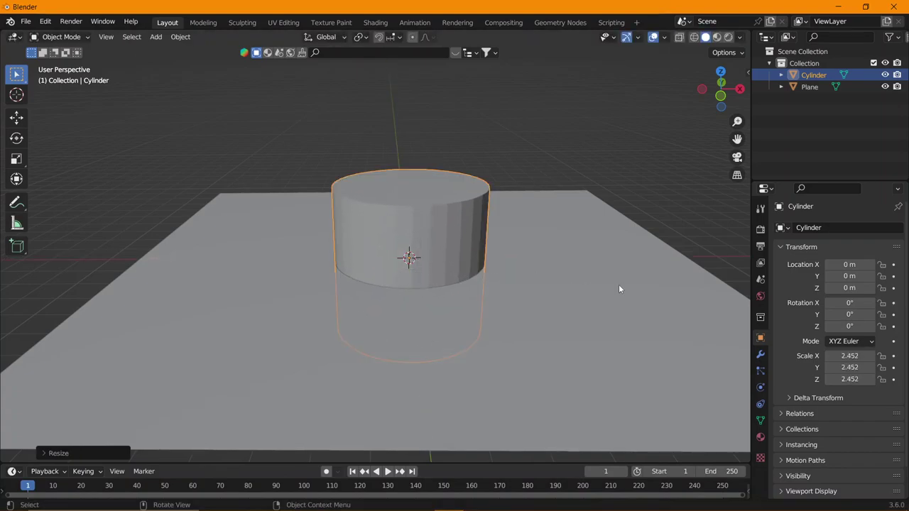
Raise the cylinder 2.4288 m on Z onto the plane and open the Shading workspace.
key("KP_1")
key("g")
key("z")
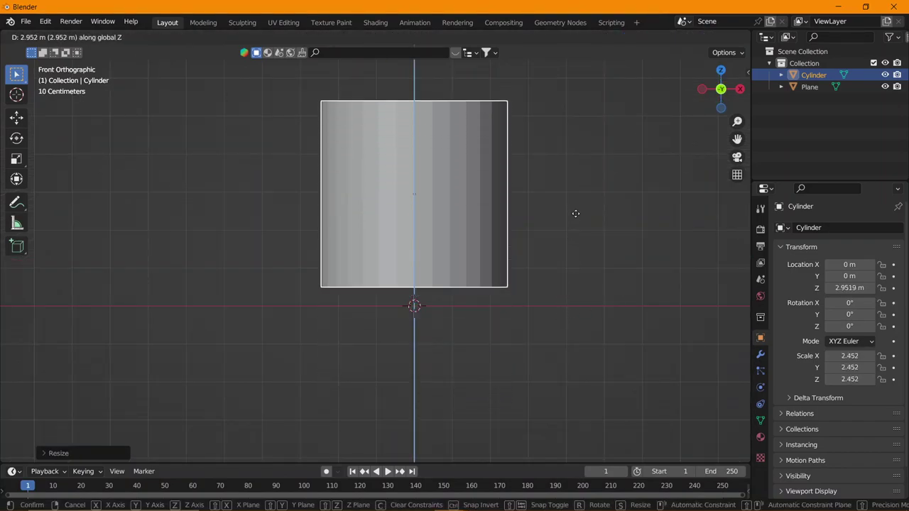
left_click(576, 229)
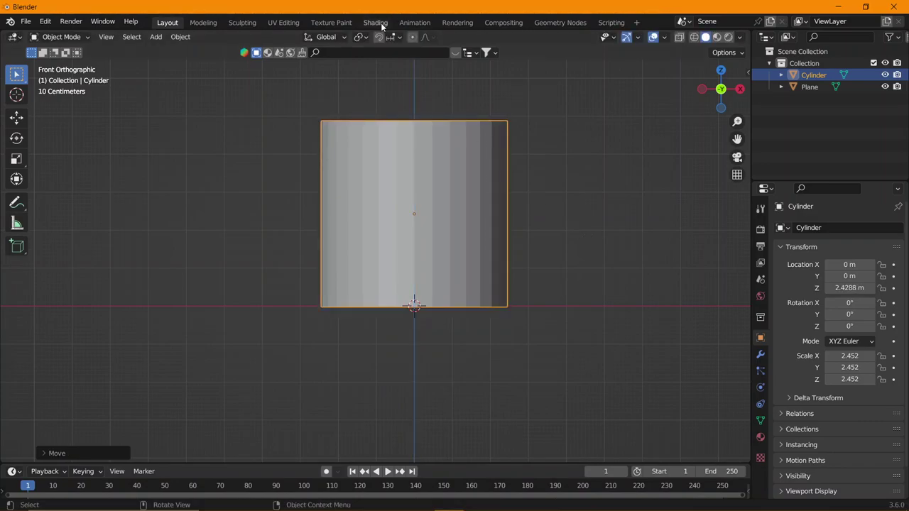
key("ctrl+Page_Down")
key("ctrl+Page_Down")
key("ctrl+Page_Down")
middle_click_drag(449, 195, 484, 190)
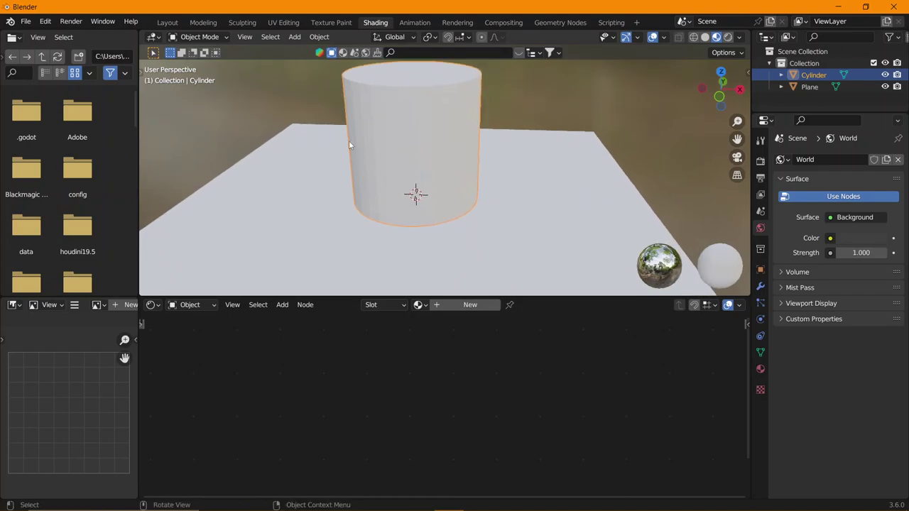
Import the Mixamo character Fireball.fbx from the mixamo folder.
left_click(25, 24)
mouse_move(46, 181)
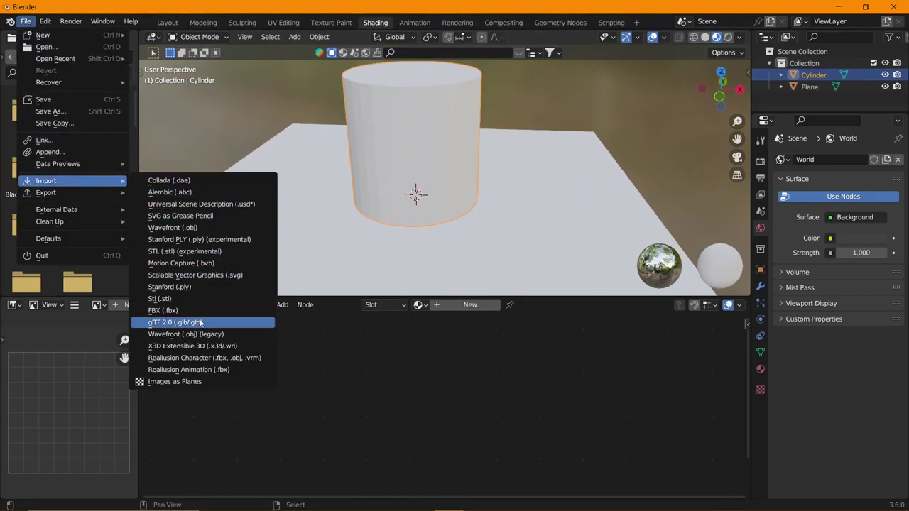
left_click(185, 311)
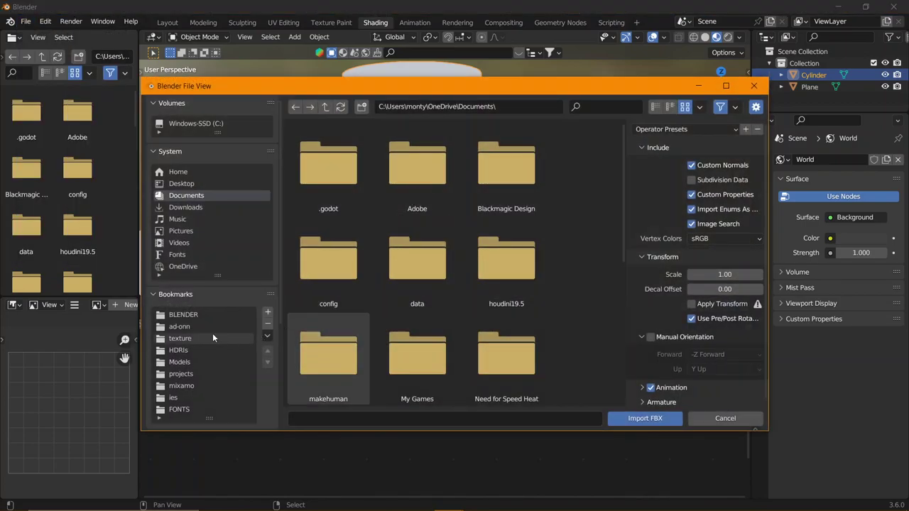
left_click(197, 385)
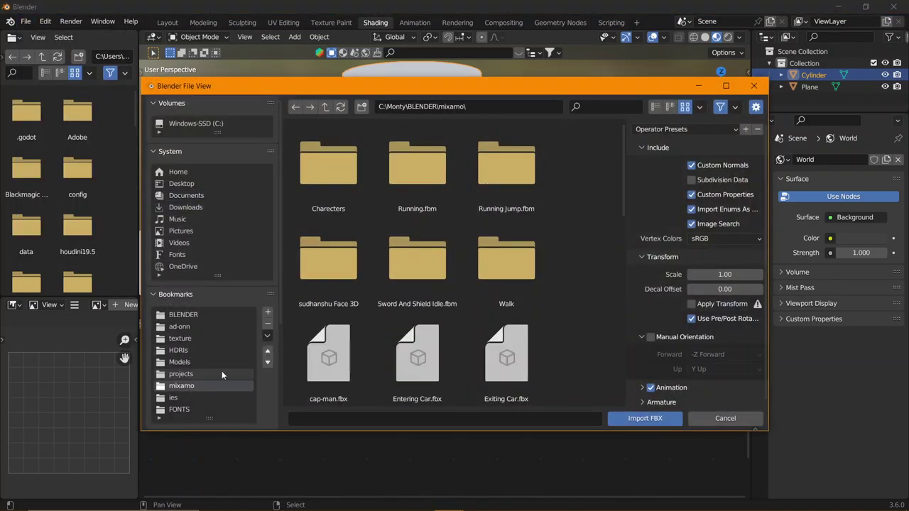
scroll(379, 352, "down", 2)
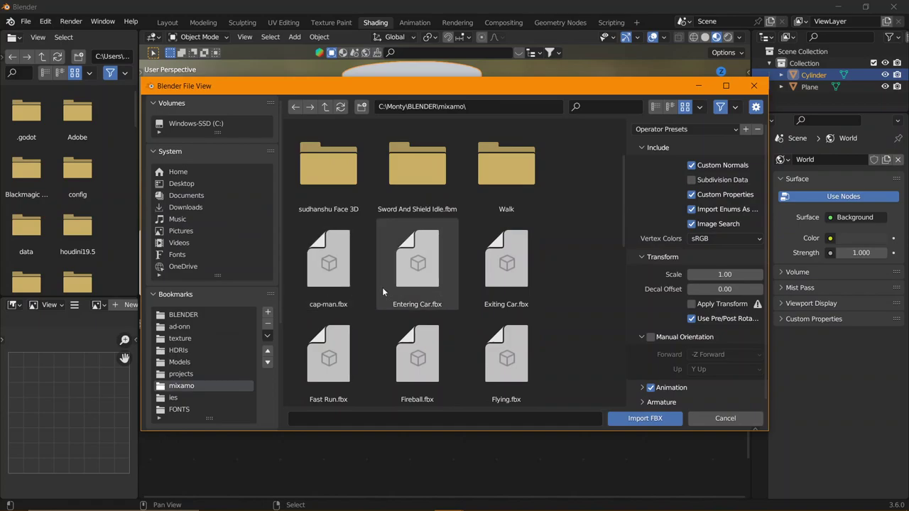
scroll(381, 287, "down", 1)
scroll(383, 294, "down", 1)
scroll(367, 289, "up", 1)
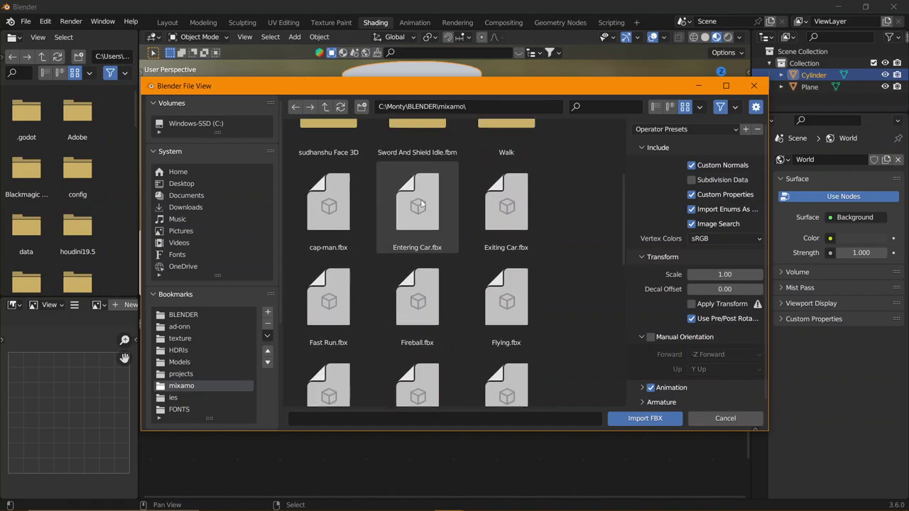
scroll(390, 259, "up", 1)
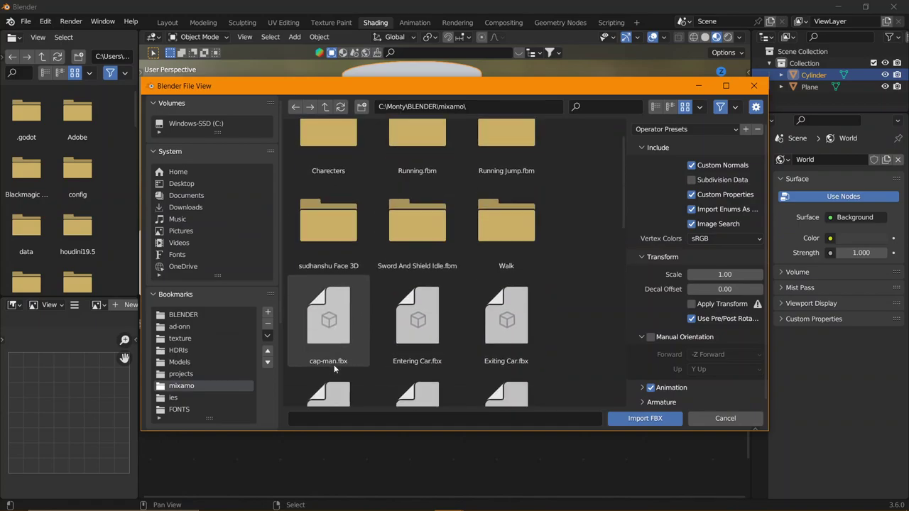
scroll(334, 364, "down", 1)
scroll(404, 352, "down", 2)
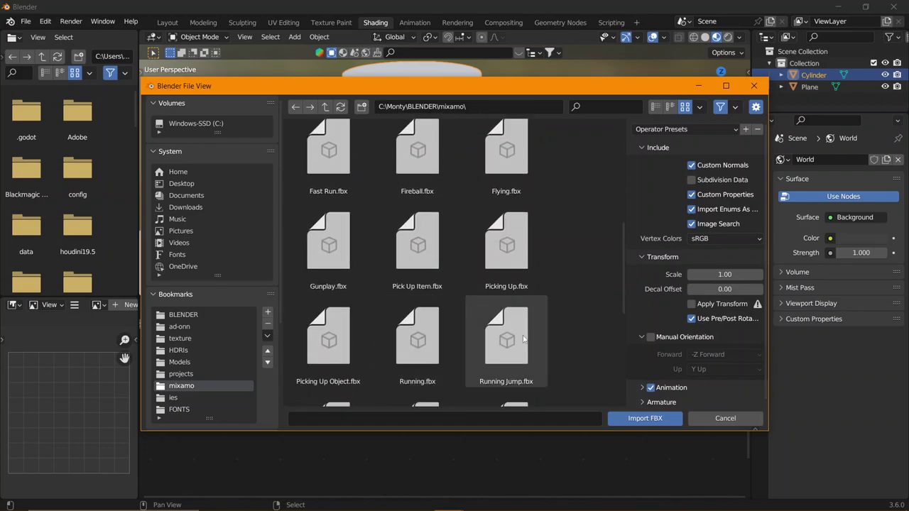
scroll(523, 332, "down", 1)
scroll(524, 331, "down", 1)
scroll(525, 332, "down", 1)
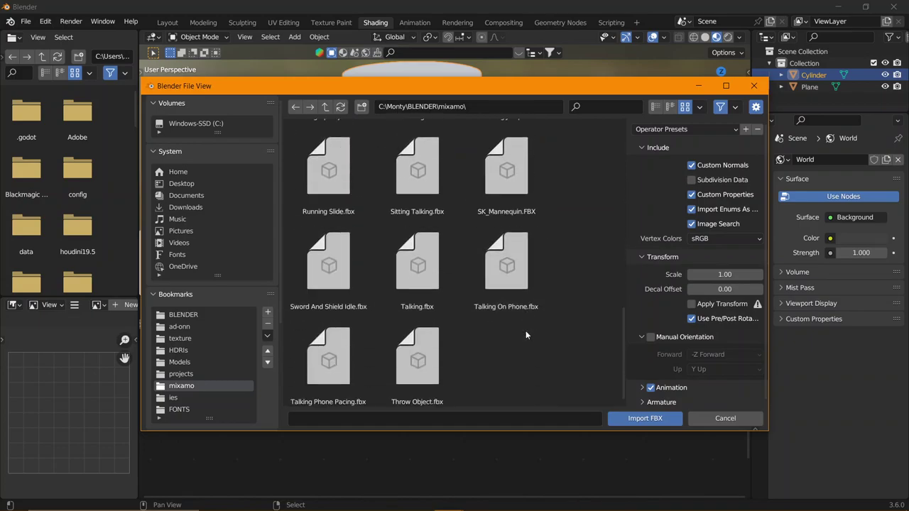
scroll(445, 338, "up", 1)
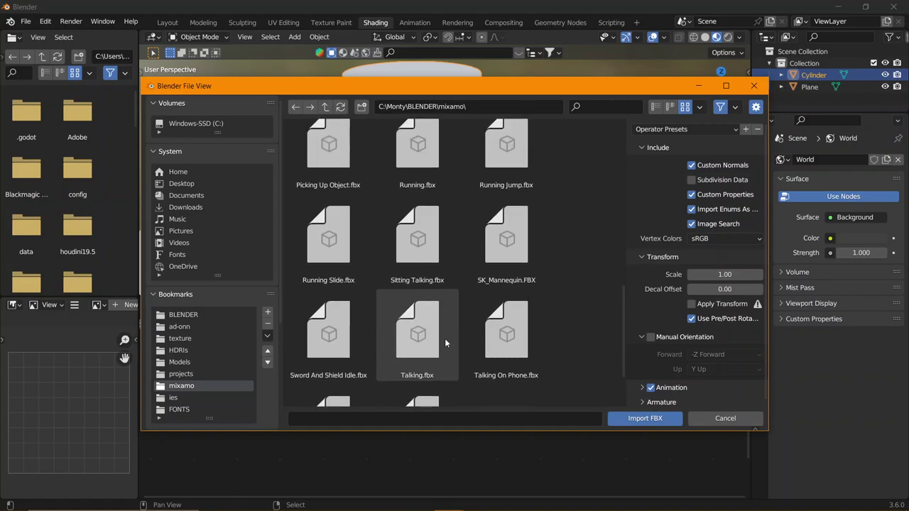
scroll(447, 336, "up", 1)
scroll(447, 337, "up", 1)
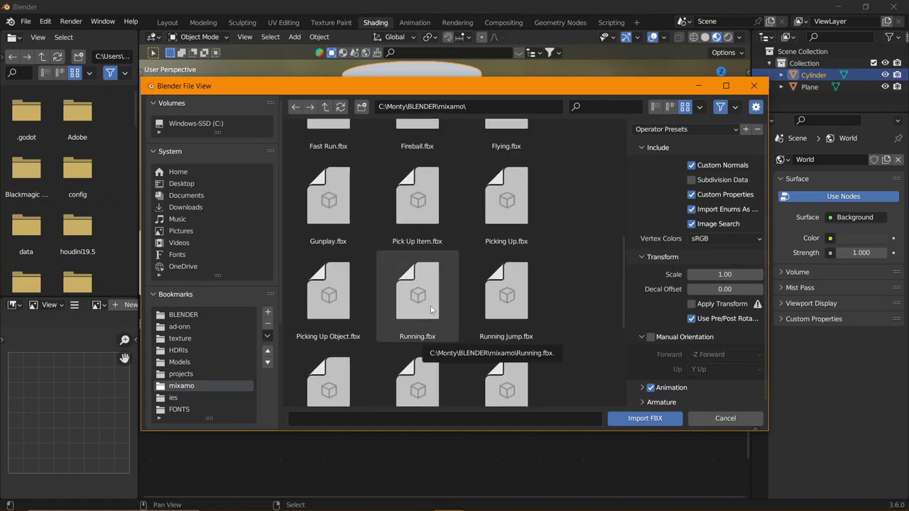
scroll(427, 302, "up", 3)
scroll(440, 319, "up", 2)
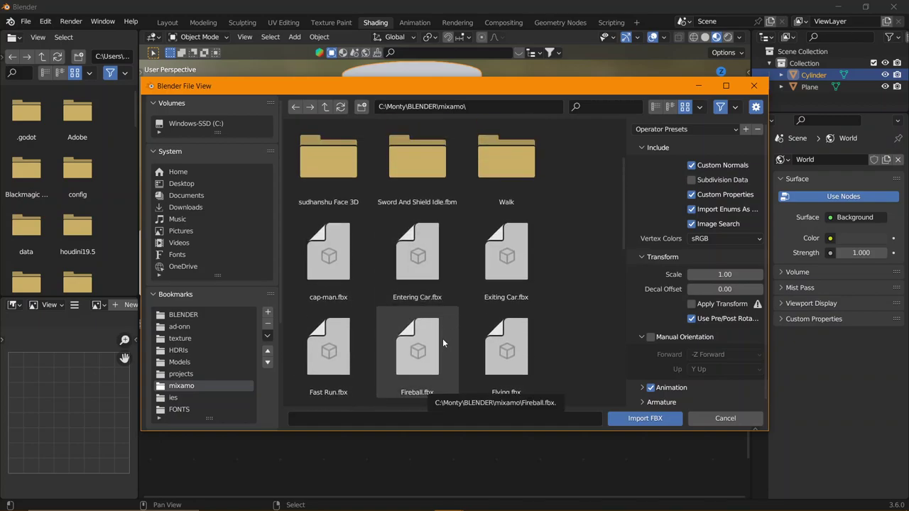
double_click(426, 359)
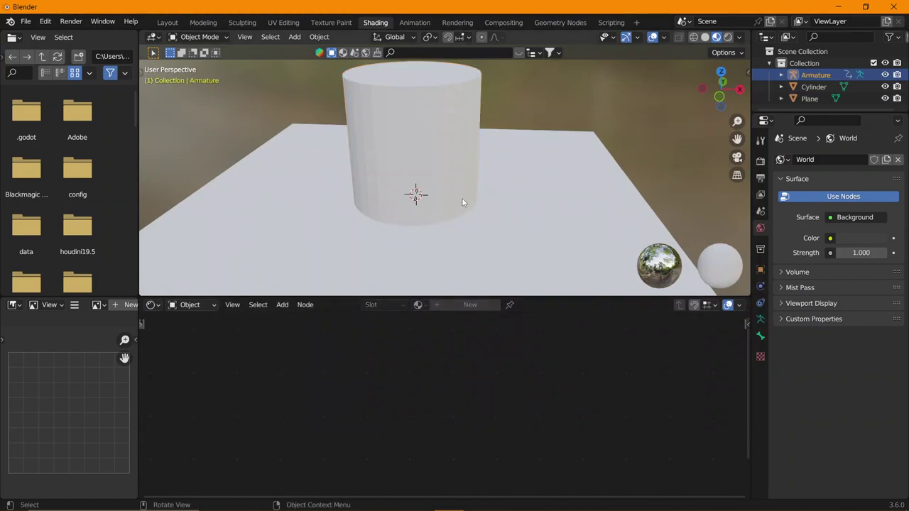
Frame the front view, switch to Material Preview, and give the cylinder a new material.
key("KP_1")
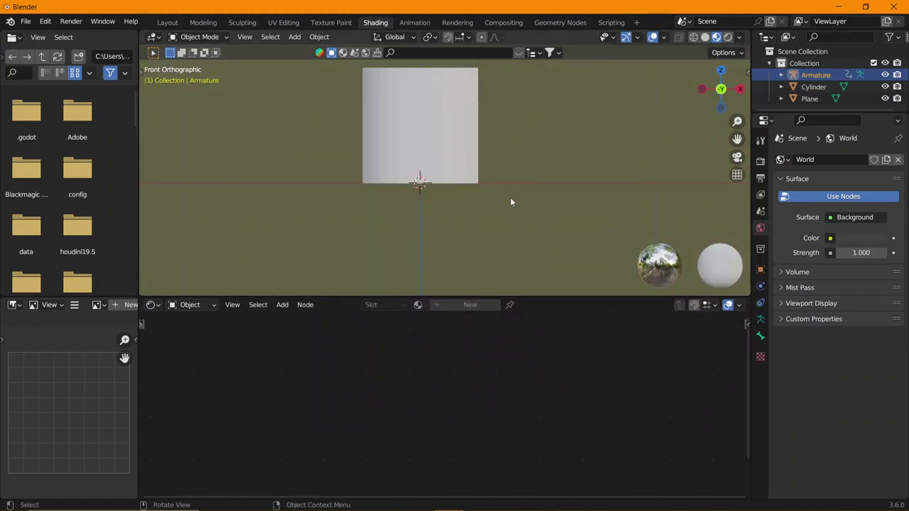
middle_click_drag(510, 198, 477, 250, "shift")
scroll(477, 251, "up", 2)
scroll(469, 240, "up", 2)
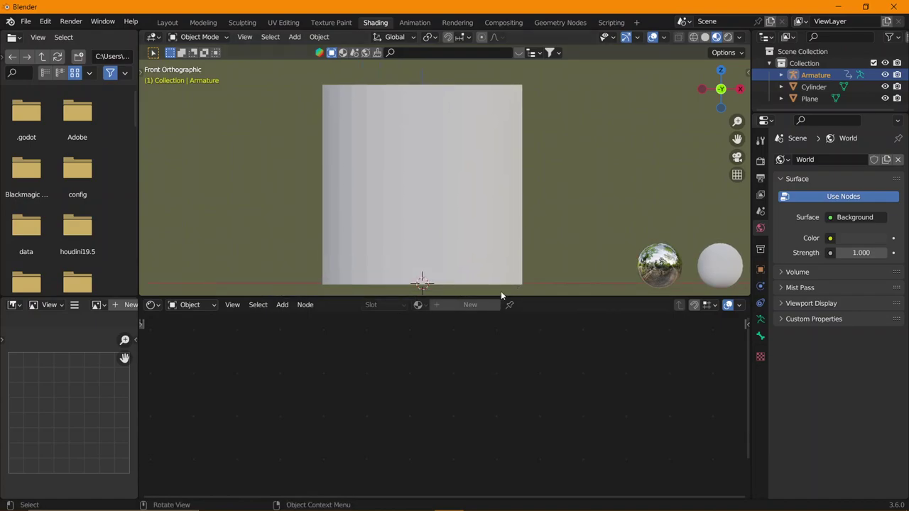
left_click(693, 37)
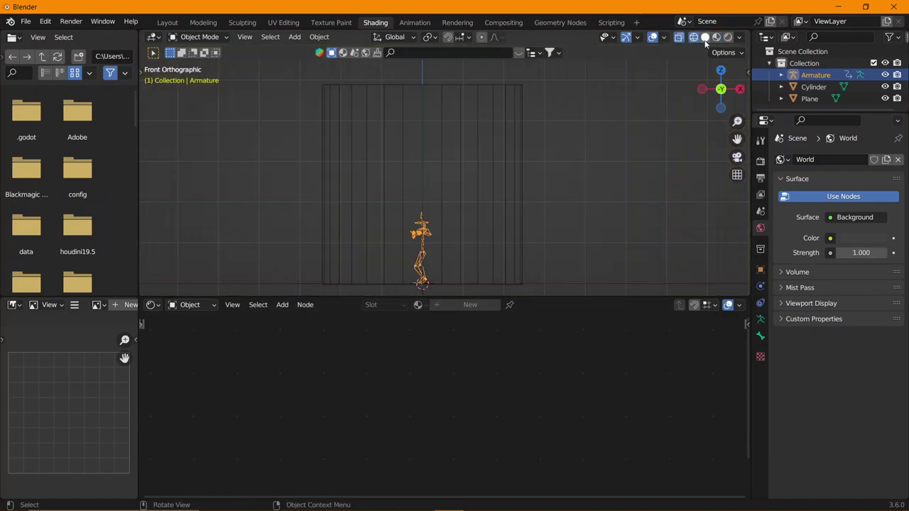
left_click(705, 38)
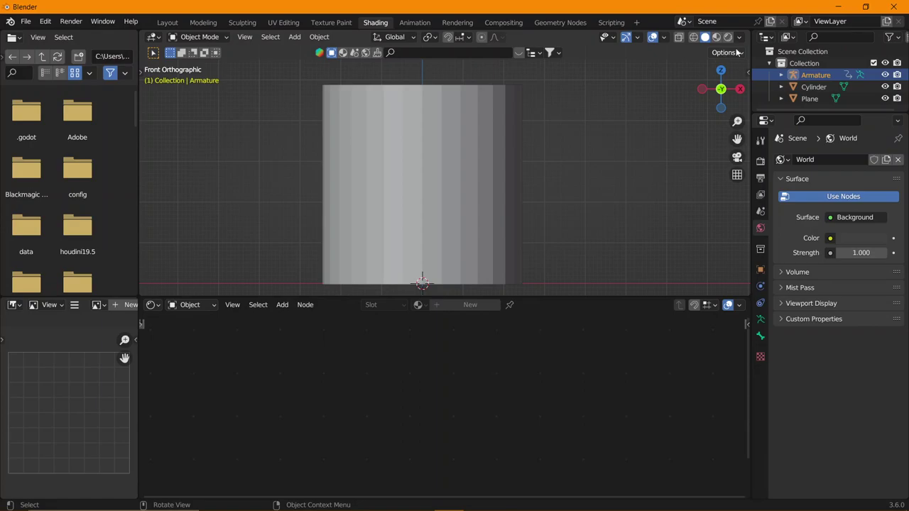
left_click(716, 37)
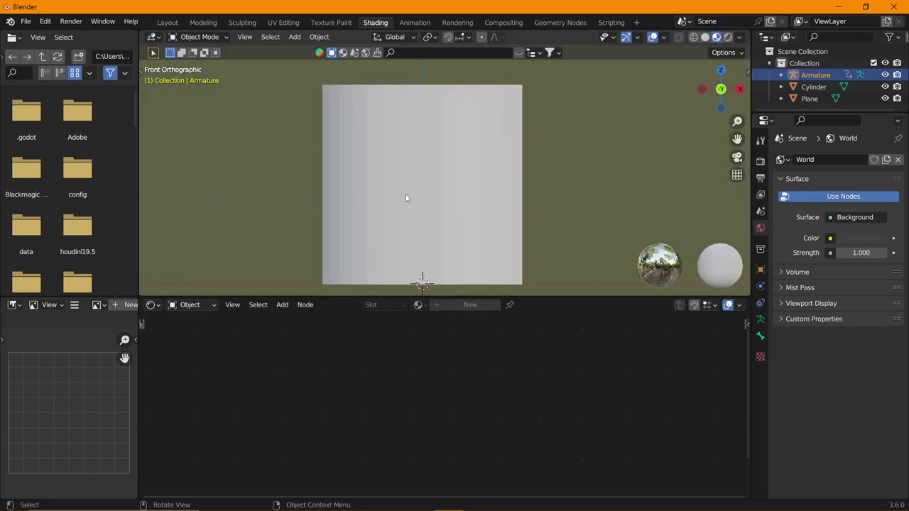
left_click(405, 193)
left_click(489, 303)
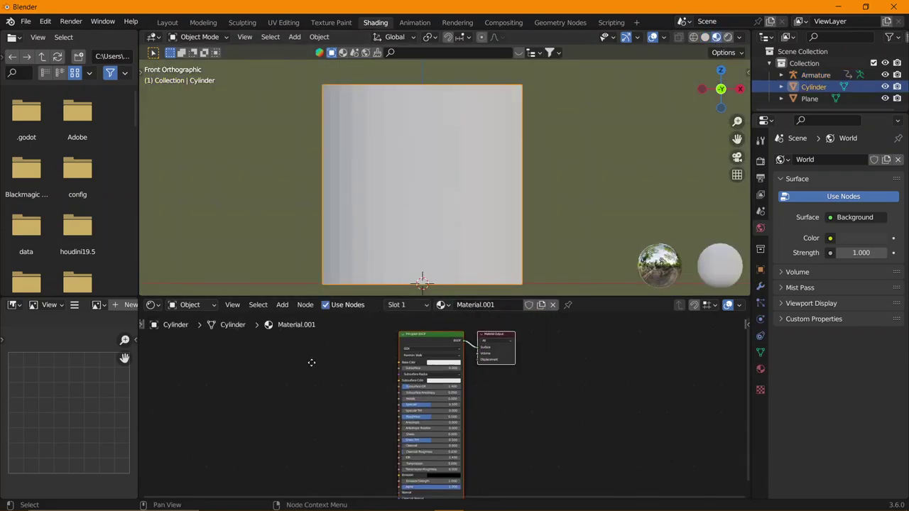
Delete the Principled BSDF node and merge and swap the left area with the node editor.
middle_click_drag(370, 371, 479, 330)
key("x")
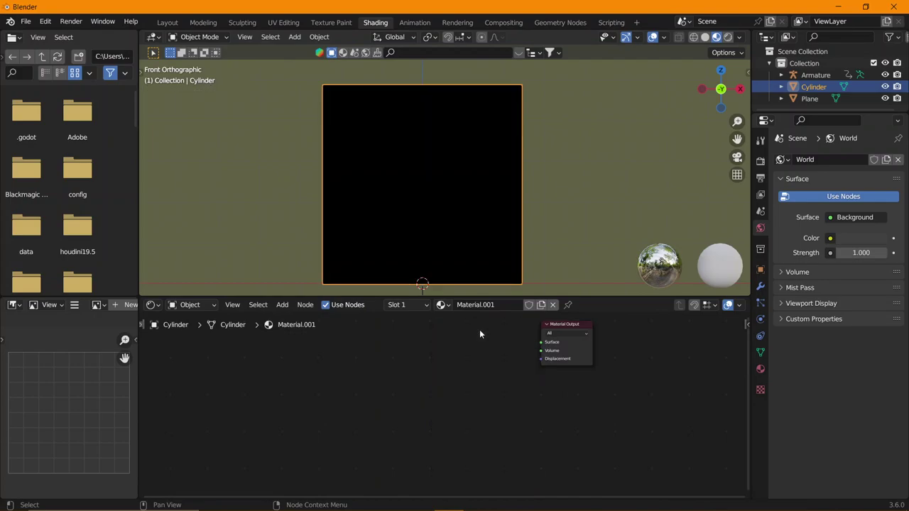
left_click_drag(124, 299, 120, 303)
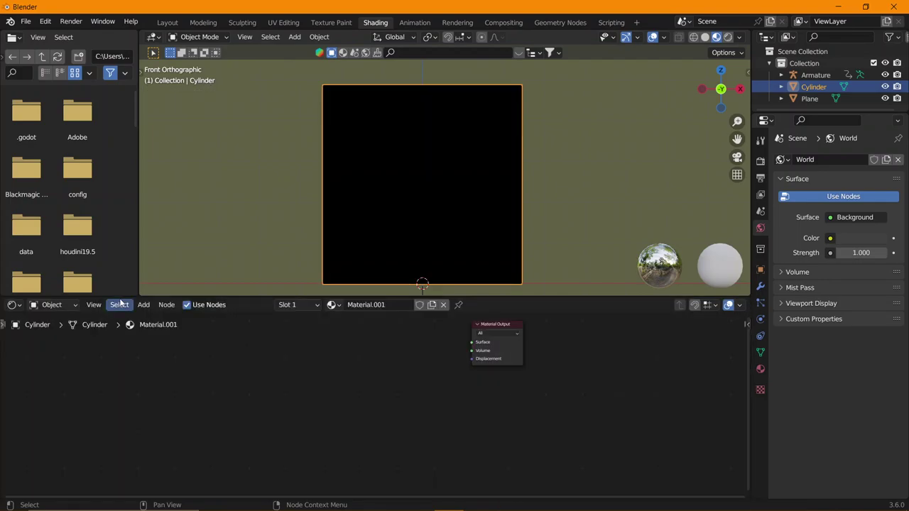
right_click(130, 294)
left_click(113, 338)
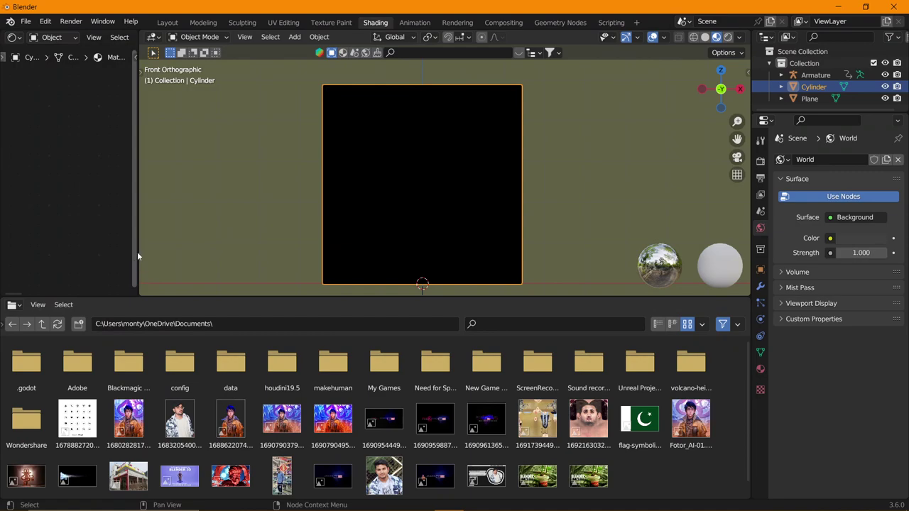
Widen the node editor beside the viewport and turn the shortened bottom area into a Timeline.
left_click_drag(139, 249, 423, 260)
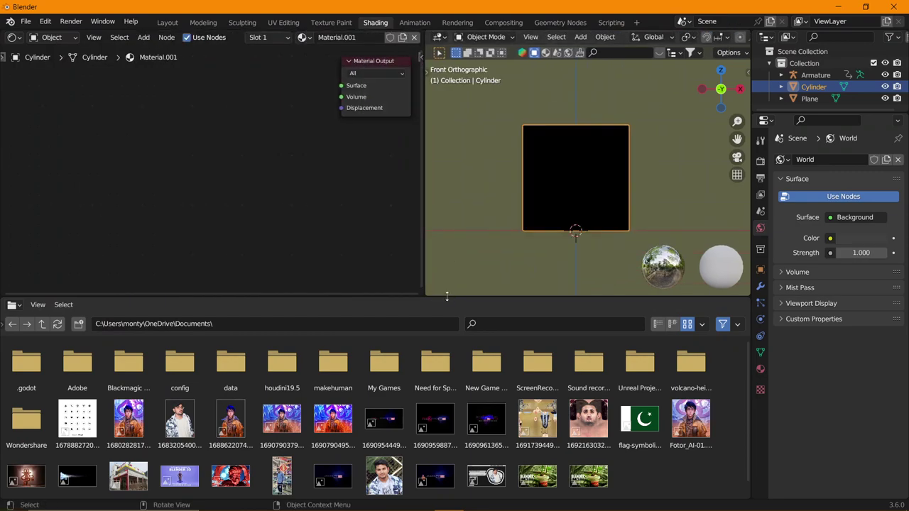
left_click_drag(446, 296, 449, 398)
left_click(12, 407)
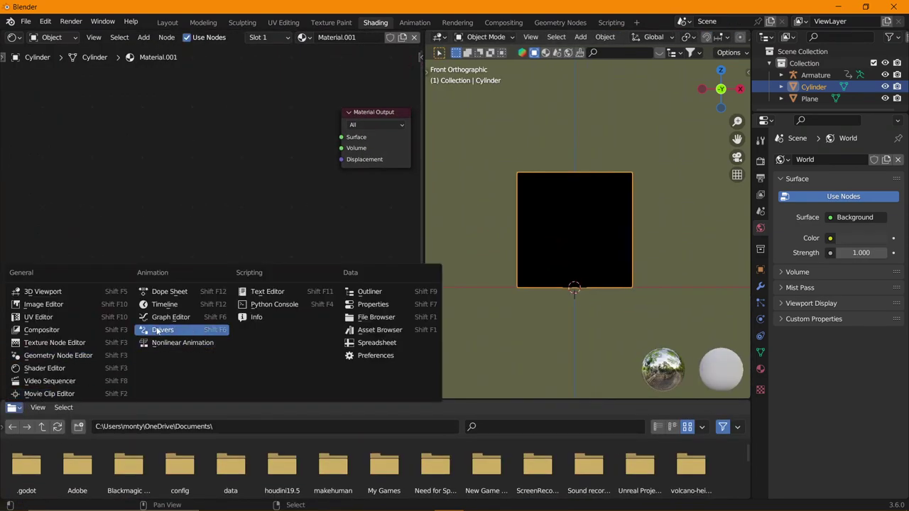
left_click(168, 304)
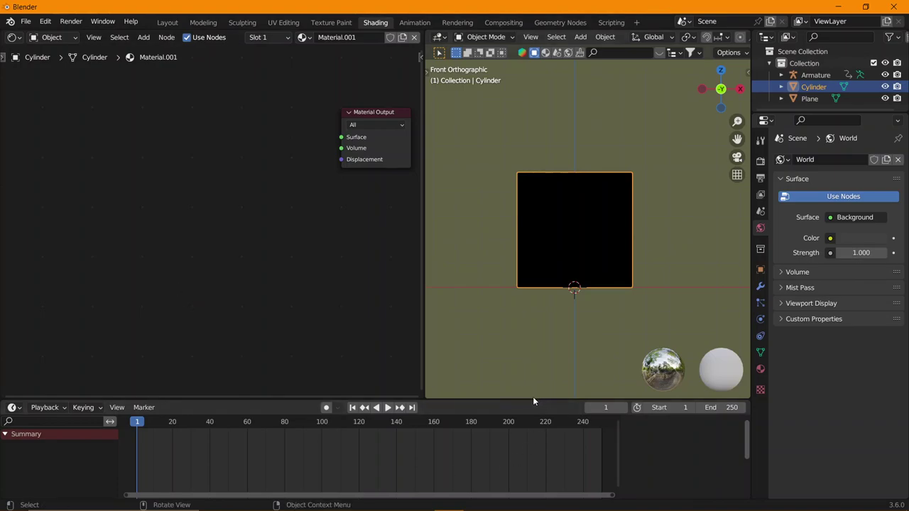
left_click_drag(533, 401, 543, 428)
scroll(577, 325, "up", 3)
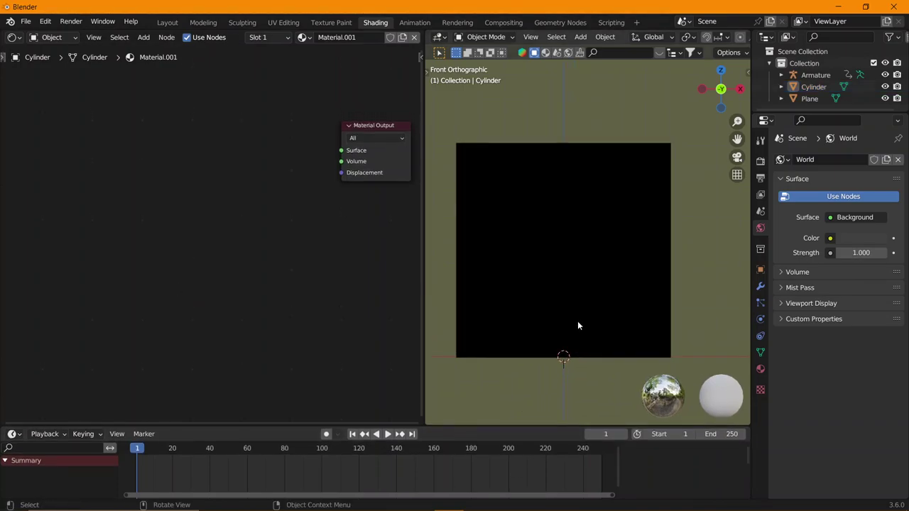
mouse_move(577, 325)
middle_mouse_down("ctrl")
mouse_move(584, 310)
mouse_move(572, 316)
middle_mouse_up("ctrl")
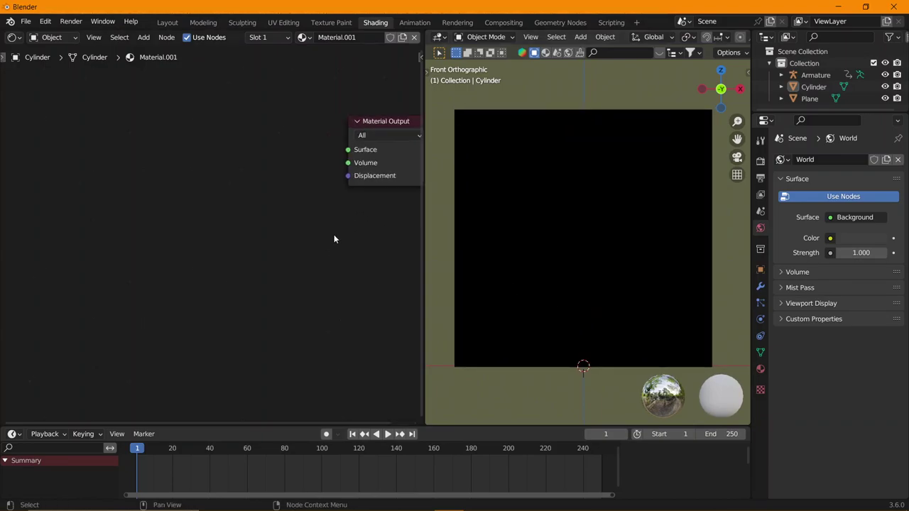
mouse_move(333, 234)
middle_mouse_down()
mouse_move(230, 281)
mouse_move(296, 284)
mouse_move(263, 240)
middle_mouse_up()
scroll(256, 275, "up", 2)
scroll(296, 283, "up", 1)
scroll(255, 236, "down", 2)
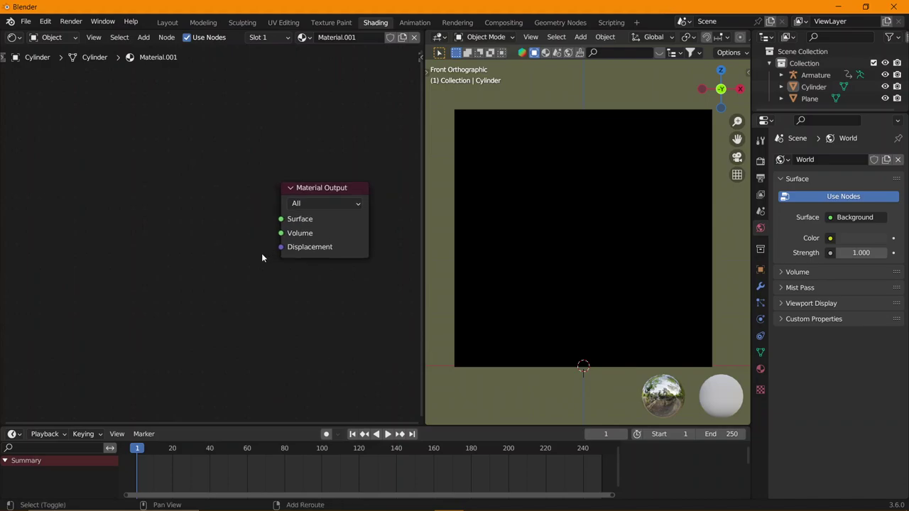
Add a Mix Shader and connect it to the Material Output's Surface input.
scroll(261, 253, "up", 1)
key("shift+a")
mouse_move(228, 295)
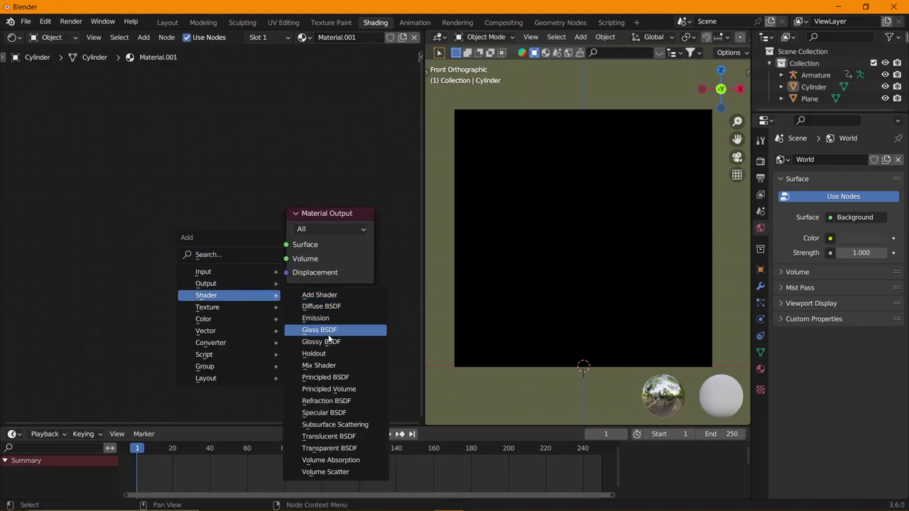
left_click(326, 368)
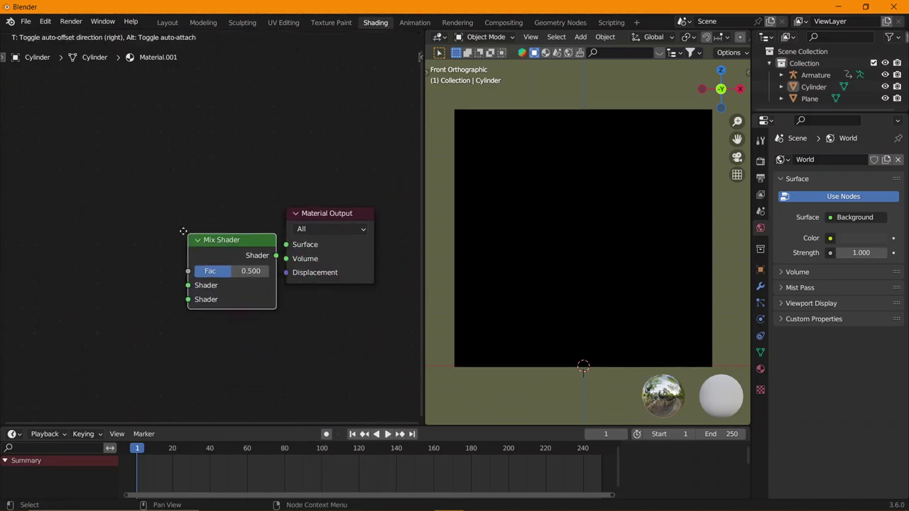
left_click(197, 225)
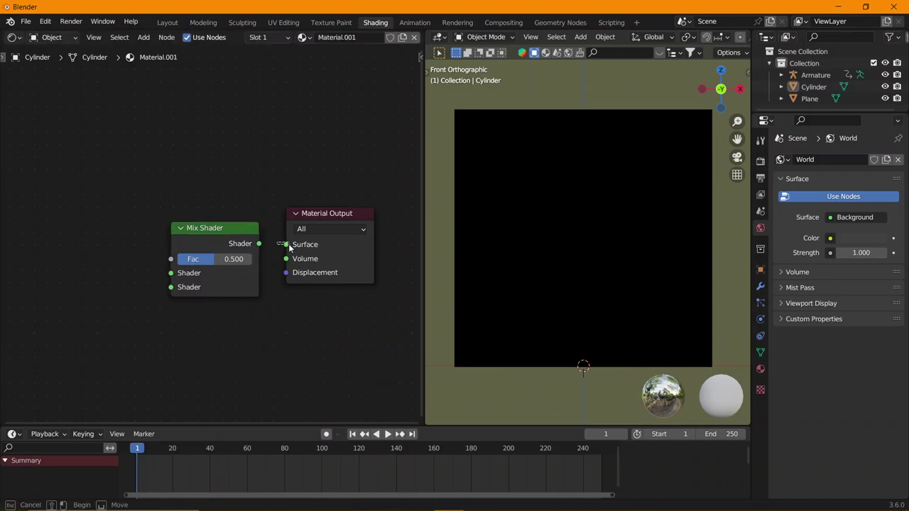
left_click_drag(259, 243, 285, 244)
middle_click_drag(265, 257, 287, 267)
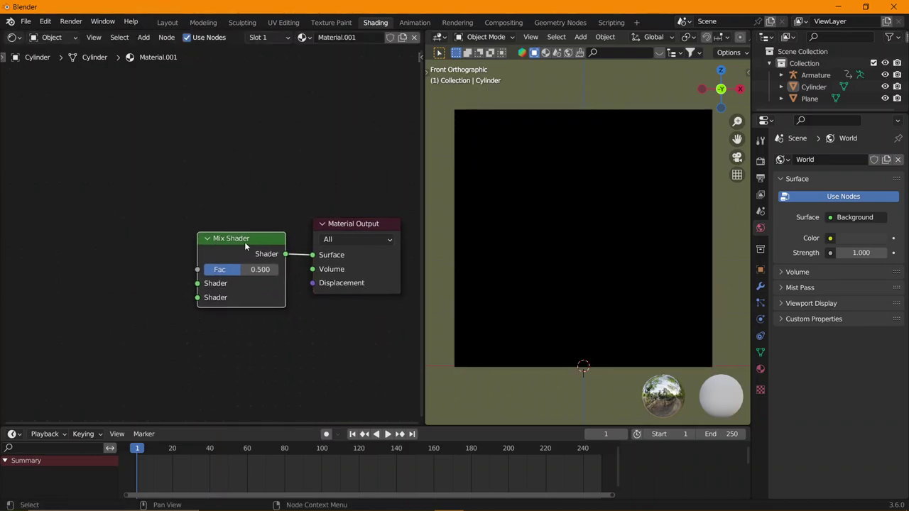
left_click_drag(247, 246, 252, 233)
middle_click_drag(252, 239, 281, 235)
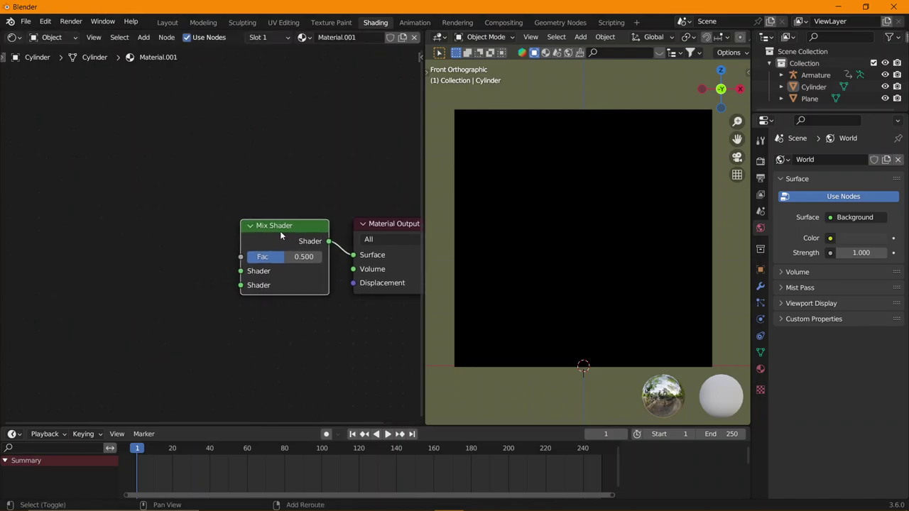
Add Transparent BSDF and Emission nodes, stacked left of the Mix Shader.
key("shift+a")
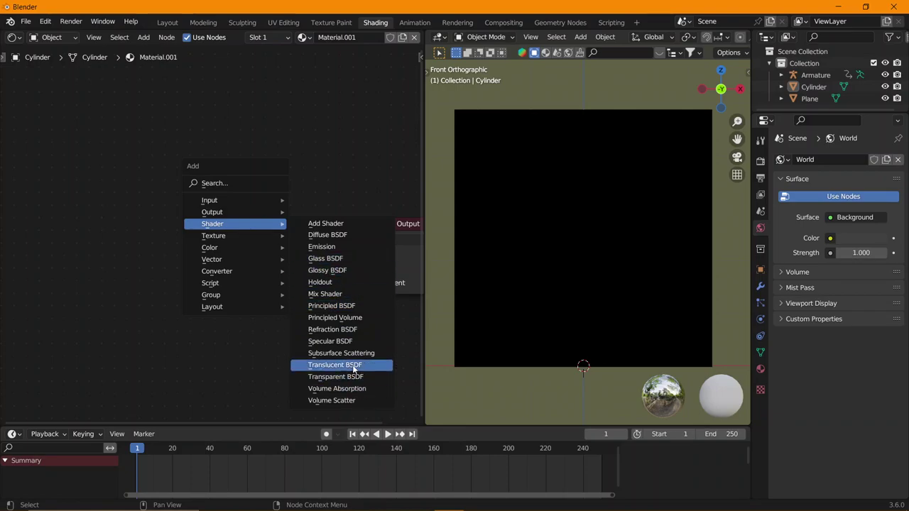
left_click(335, 376)
left_click(132, 322)
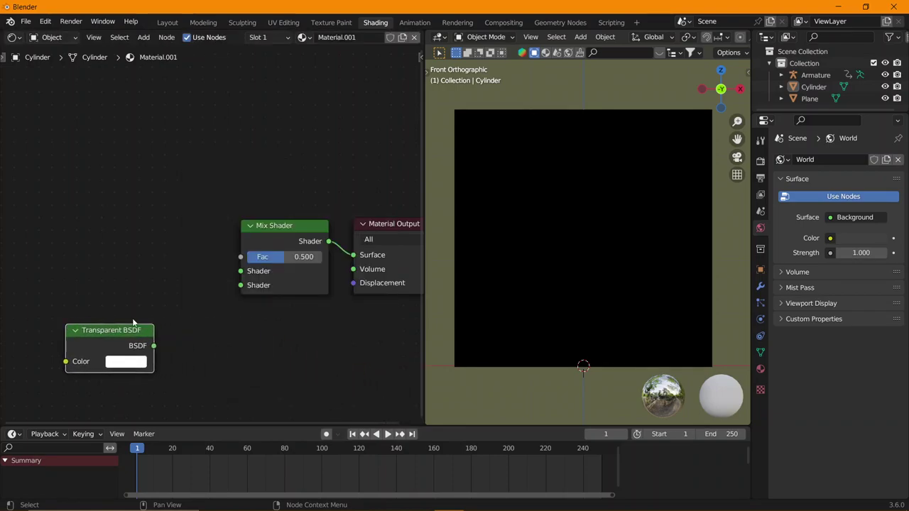
middle_click_drag(133, 322, 245, 316)
key("shift+a")
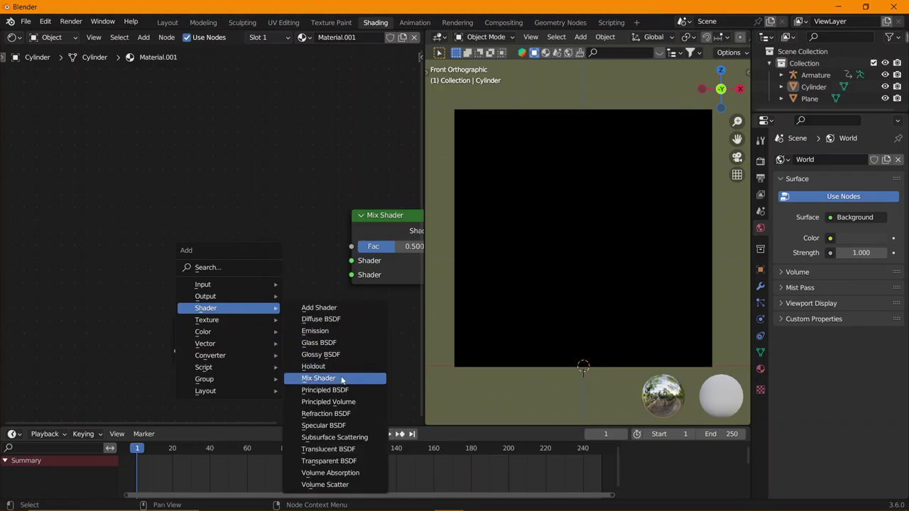
left_click(315, 330)
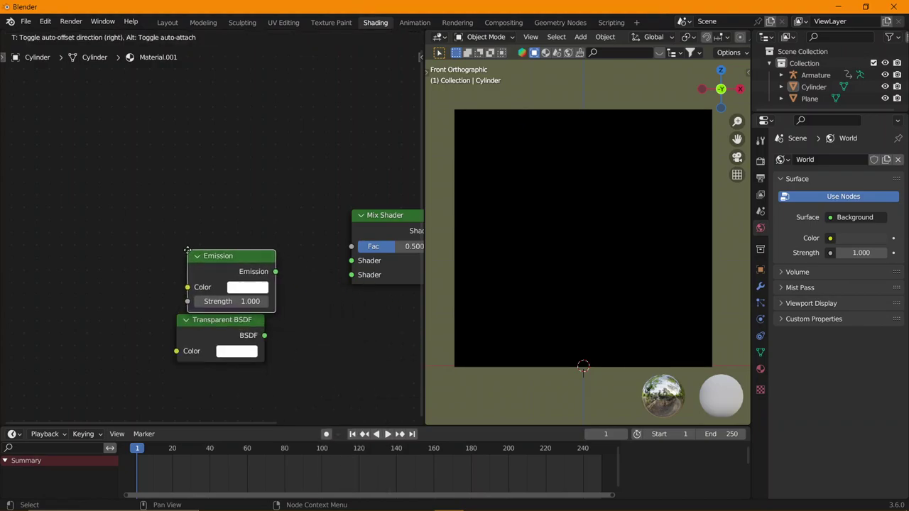
left_click(187, 250)
mouse_move(220, 330)
left_mouse_down()
mouse_move(222, 251)
mouse_move(254, 309)
mouse_move(348, 276)
left_mouse_up()
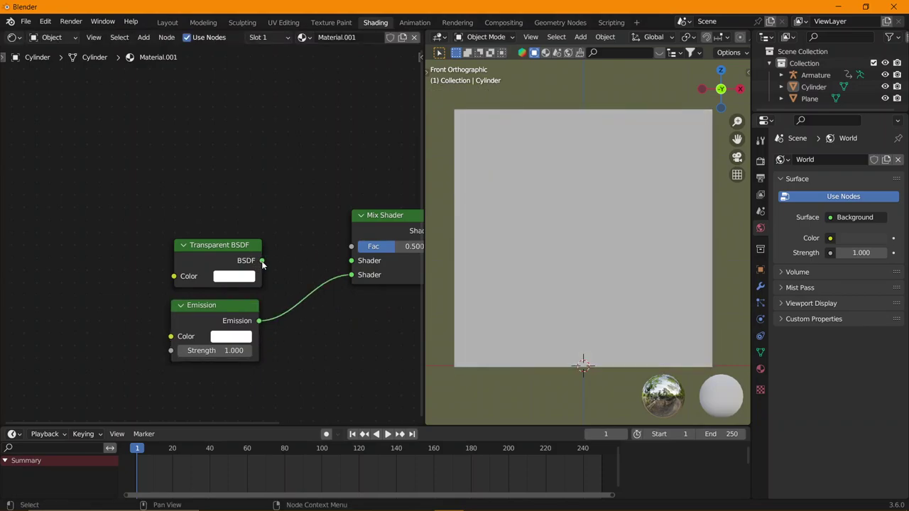
Wire Transparent BSDF and Emission into the Mix Shader's two Shader inputs.
left_click_drag(262, 263, 351, 260)
left_click_drag(235, 283, 231, 313)
middle_click_drag(247, 313, 280, 310)
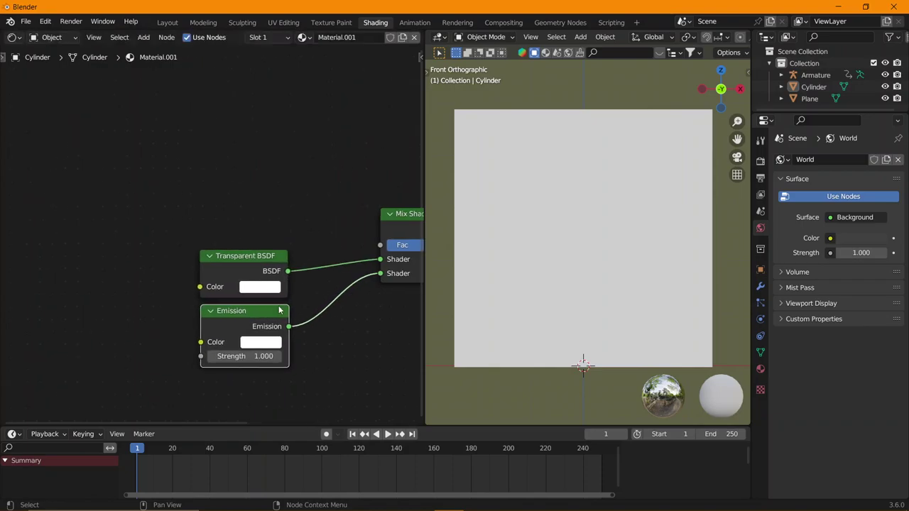
scroll(279, 310, "down", 1)
scroll(266, 300, "up", 1, "shift")
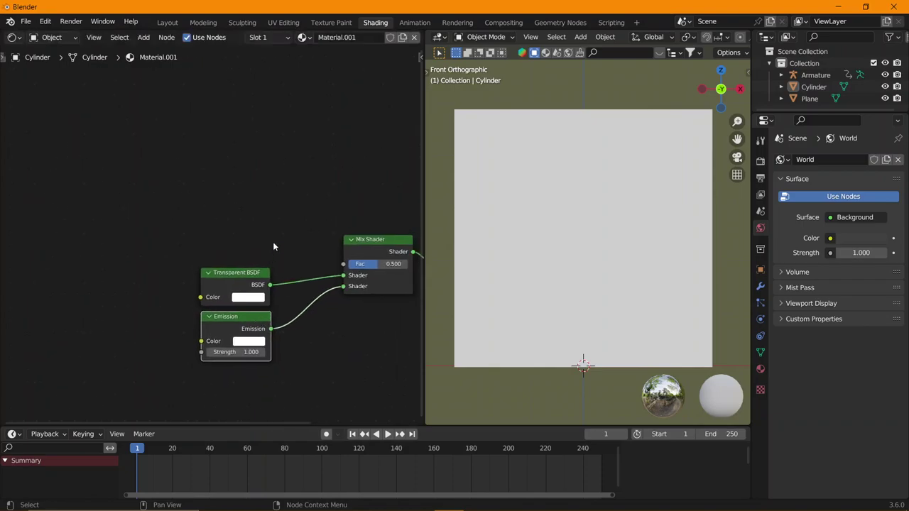
key("shift+a")
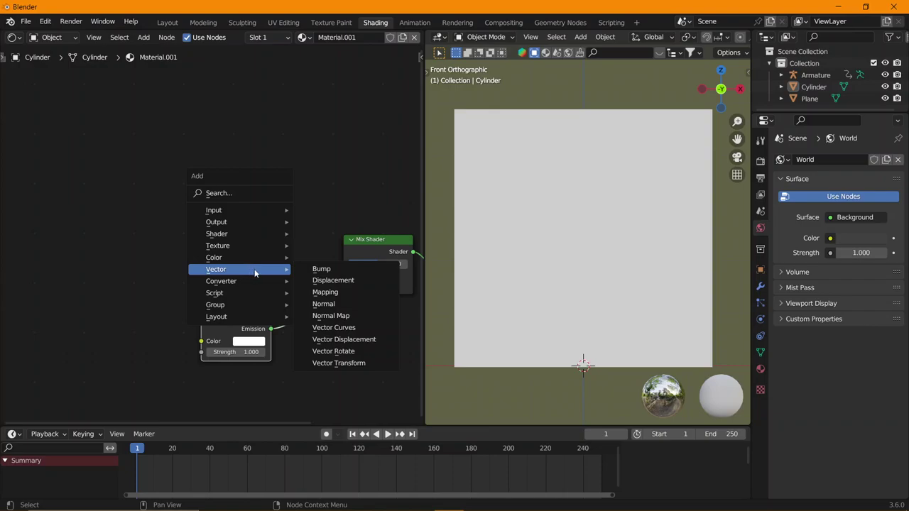
mouse_move(221, 281)
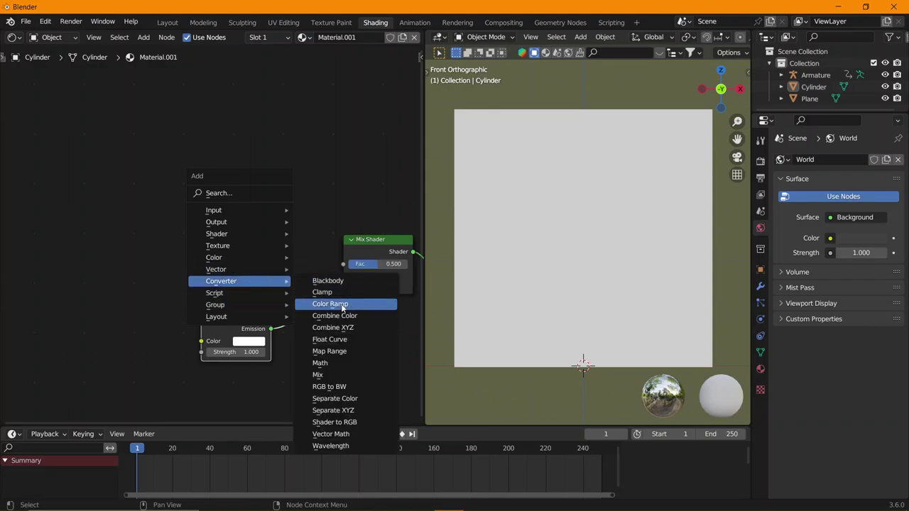
Add a Color Ramp and link its Color to the Mix Shader's Fac.
left_click(341, 306)
left_click(255, 180)
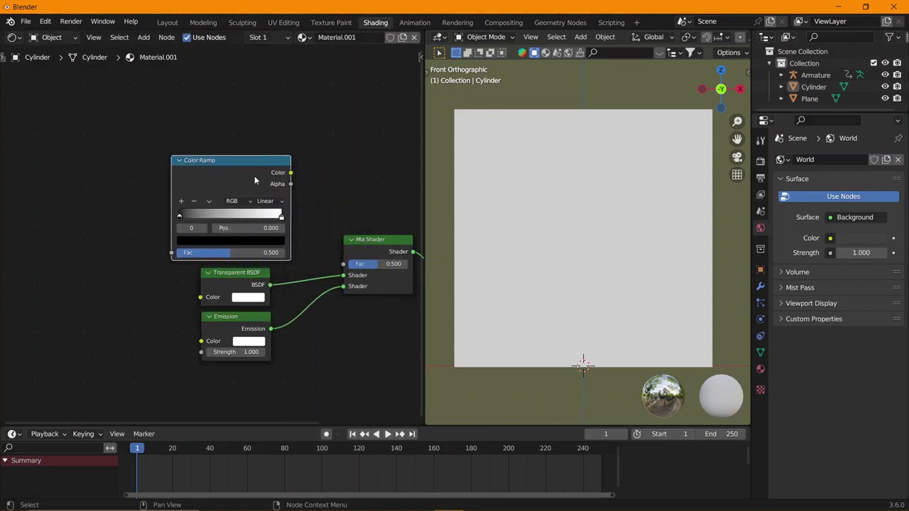
left_click_drag(291, 175, 344, 263)
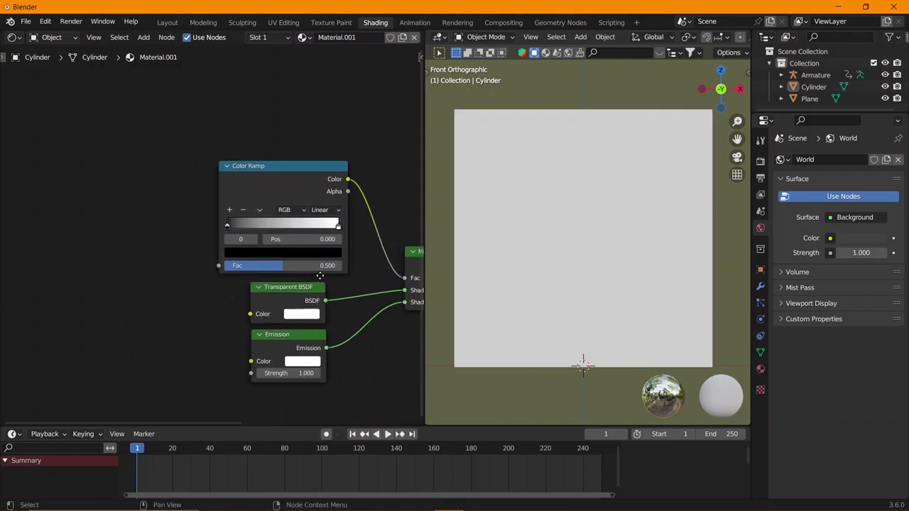
scroll(289, 275, "down", 2)
scroll(289, 275, "left", 2)
Add a Linear Gradient Texture and feed its Color into the Color Ramp's Fac.
key("shift+a")
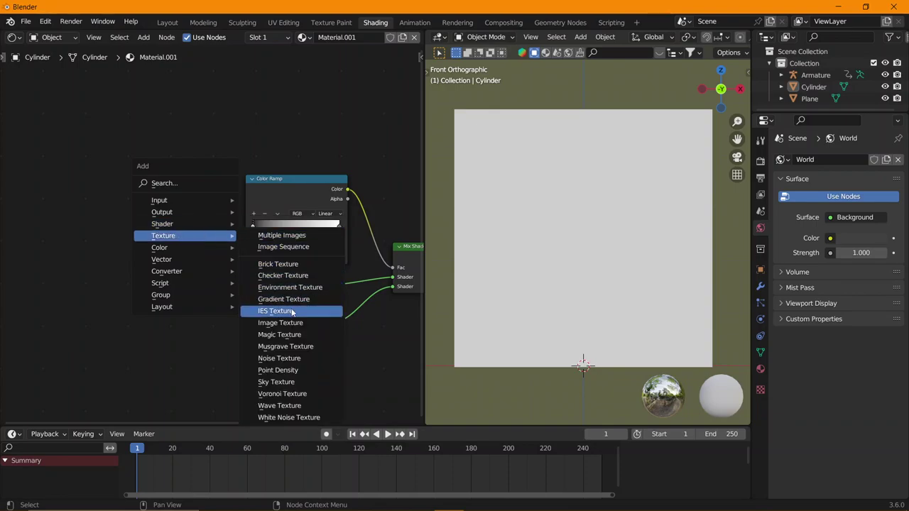
left_click(284, 299)
left_click(144, 212)
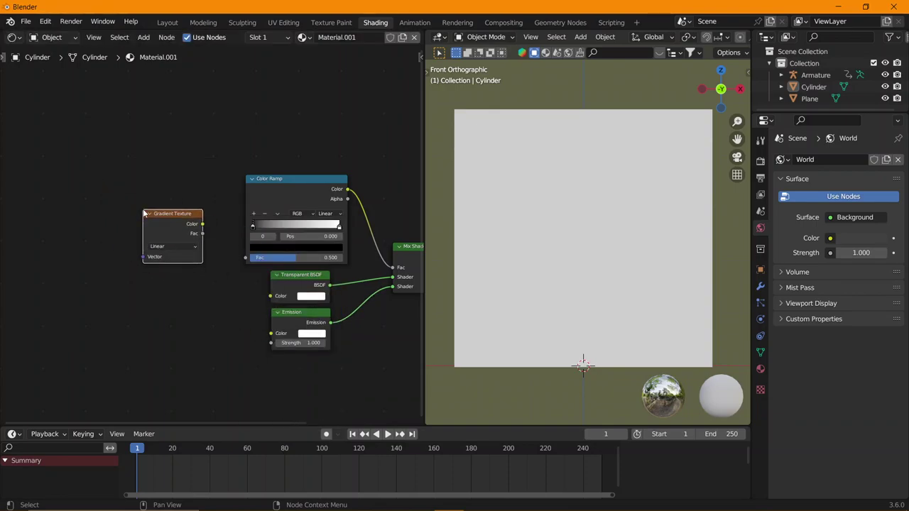
left_click_drag(202, 224, 245, 257)
middle_click_drag(186, 226, 227, 232)
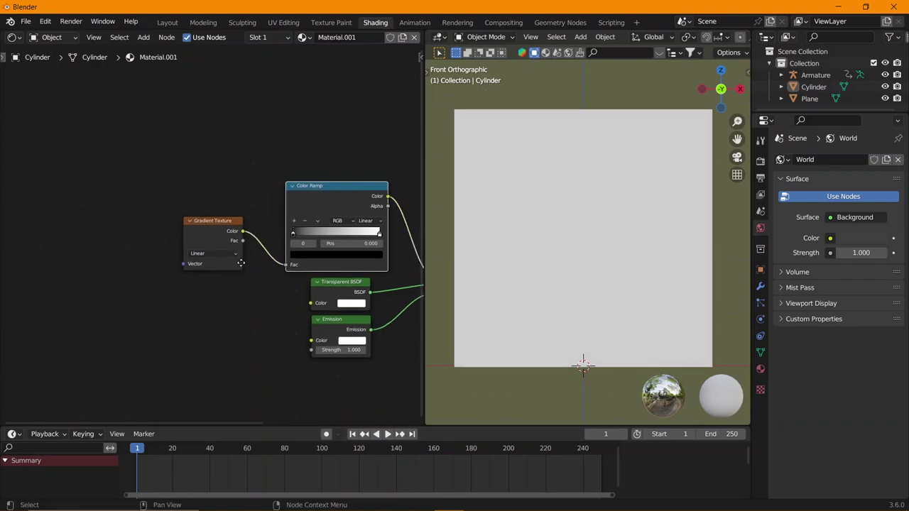
left_click_drag(227, 232, 245, 222)
middle_click_drag(213, 260, 256, 258)
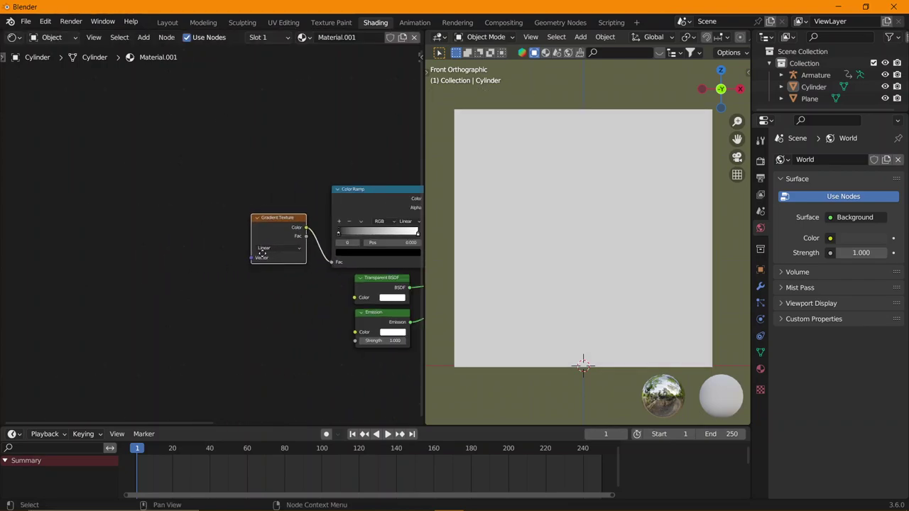
key("shift+a")
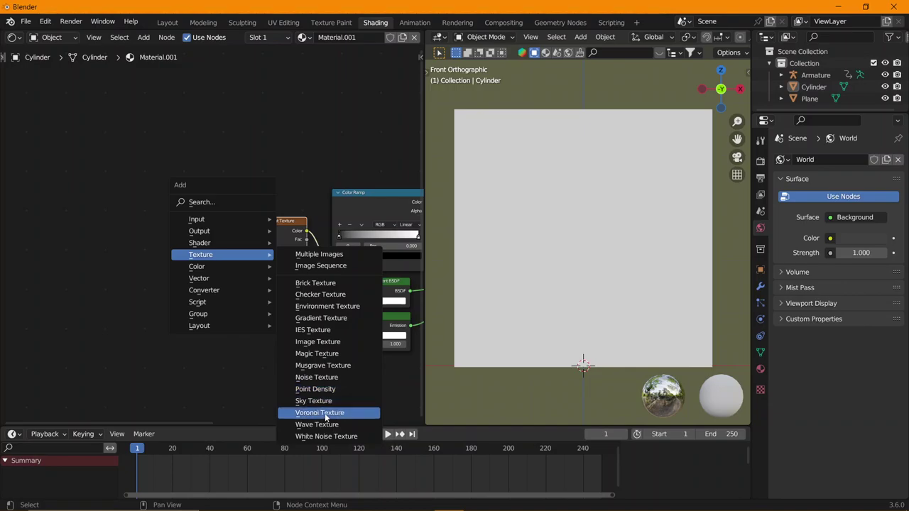
Add a Voronoi Texture and link its Color to the Gradient Texture's Vector.
left_click(319, 413)
left_click(216, 228)
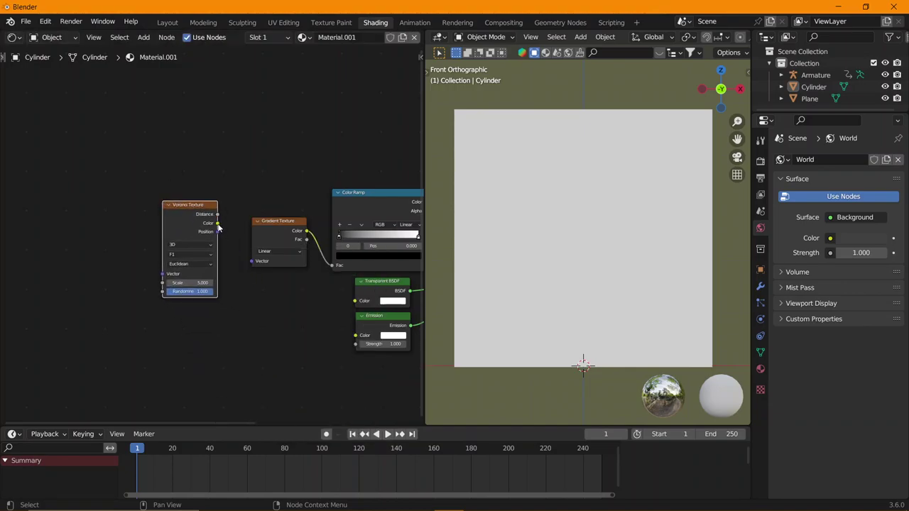
mouse_move(218, 228)
left_mouse_down()
mouse_move(226, 251)
mouse_move(252, 262)
left_mouse_up()
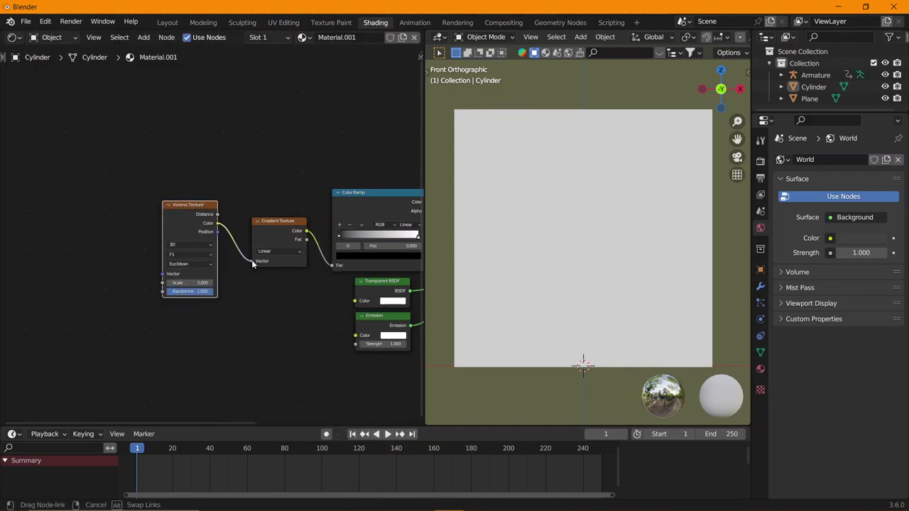
middle_click_drag(197, 253, 272, 263)
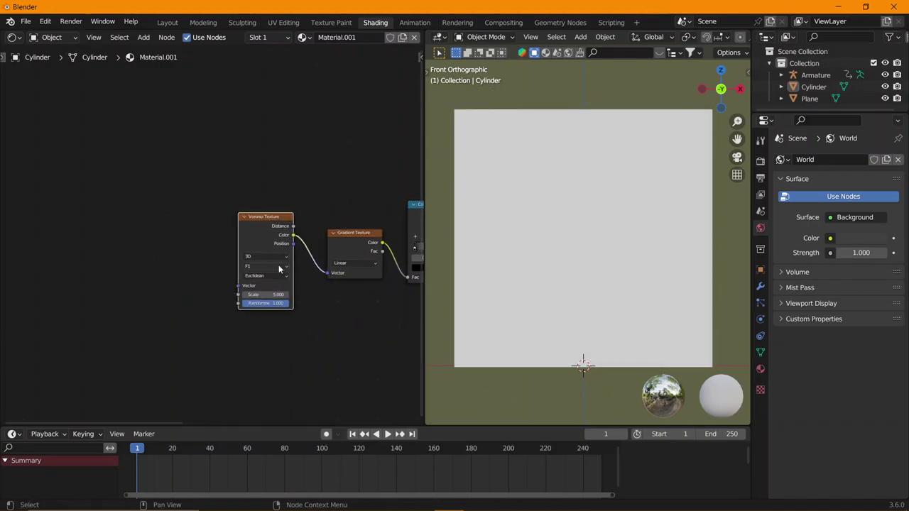
scroll(185, 281, "up", 1)
middle_click_drag(184, 281, 211, 272)
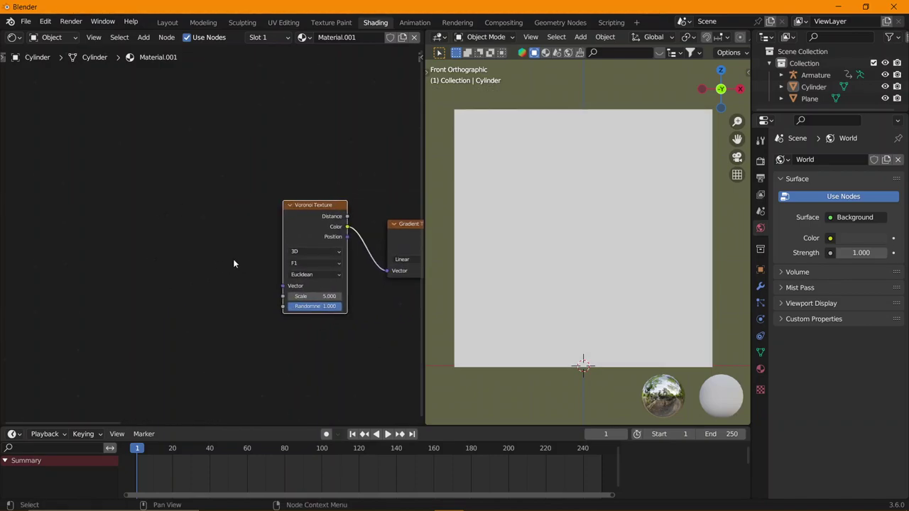
Add a Musgrave Texture with its Height feeding the Voronoi Vector input.
key("shift+a")
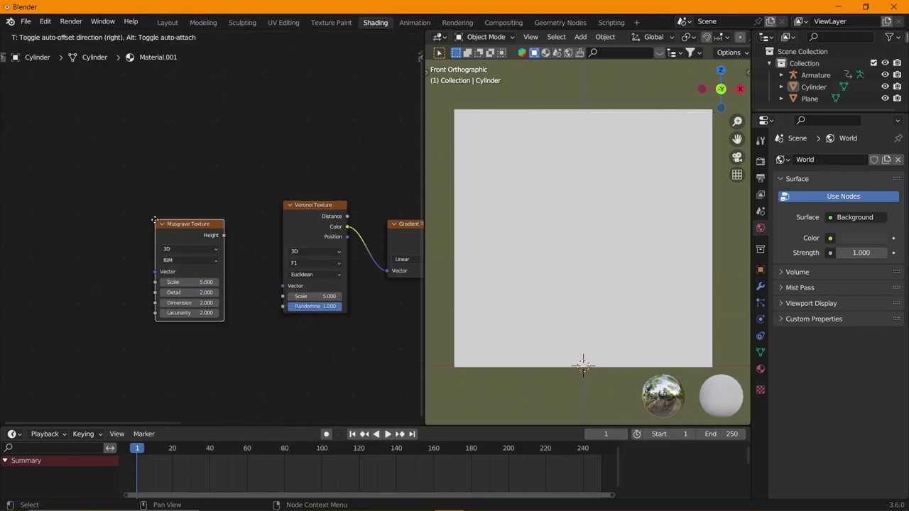
left_click(127, 179)
left_click_drag(224, 235, 248, 246)
left_click_drag(288, 290, 285, 287)
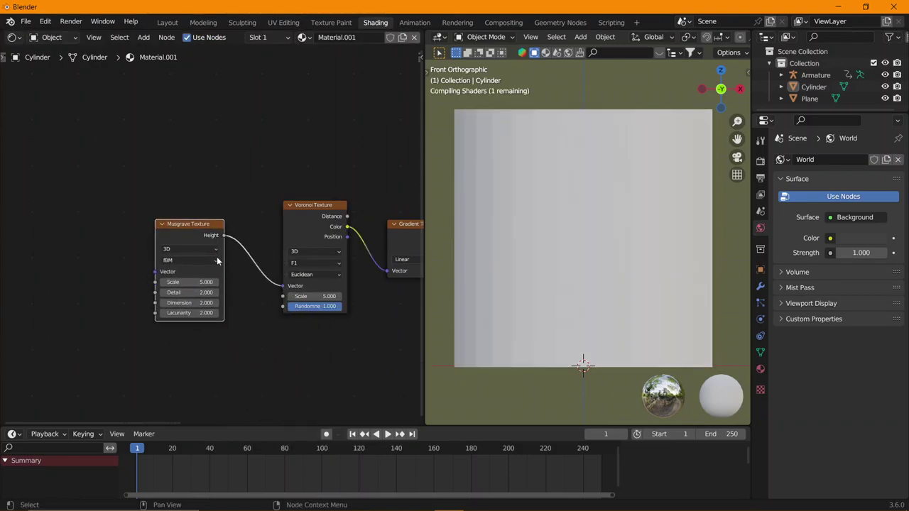
left_click_drag(189, 229, 218, 220)
scroll(340, 237, "down", 2)
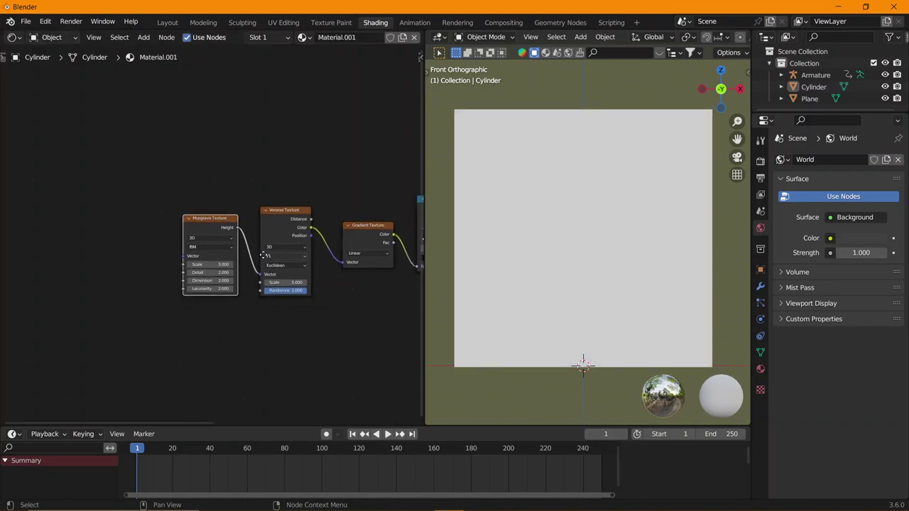
Duplicate the Gradient Texture into Musgrave's Vector and add Texture Coordinate and Mapping via Ctrl+T.
left_click(350, 235)
left_click_drag(350, 235, 125, 237)
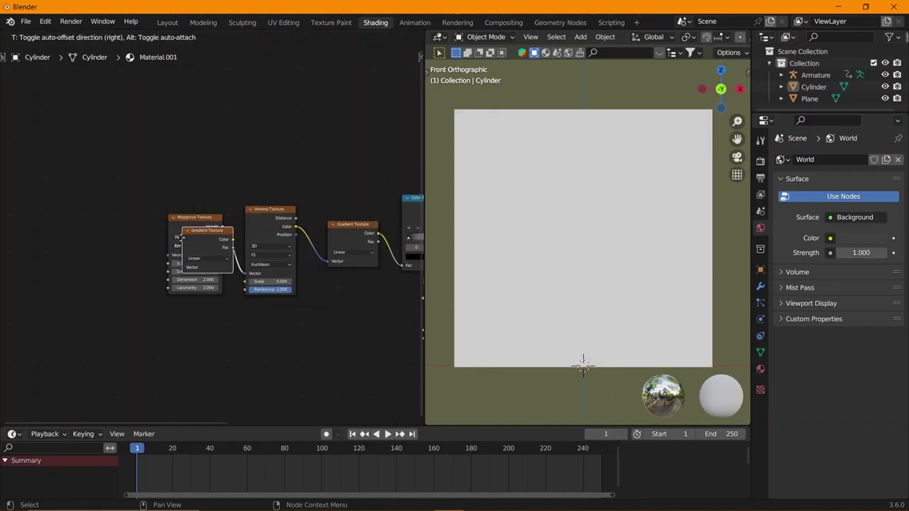
middle_click_drag(125, 237, 225, 237)
scroll(262, 250, "up", 2)
left_click_drag(258, 245, 294, 268)
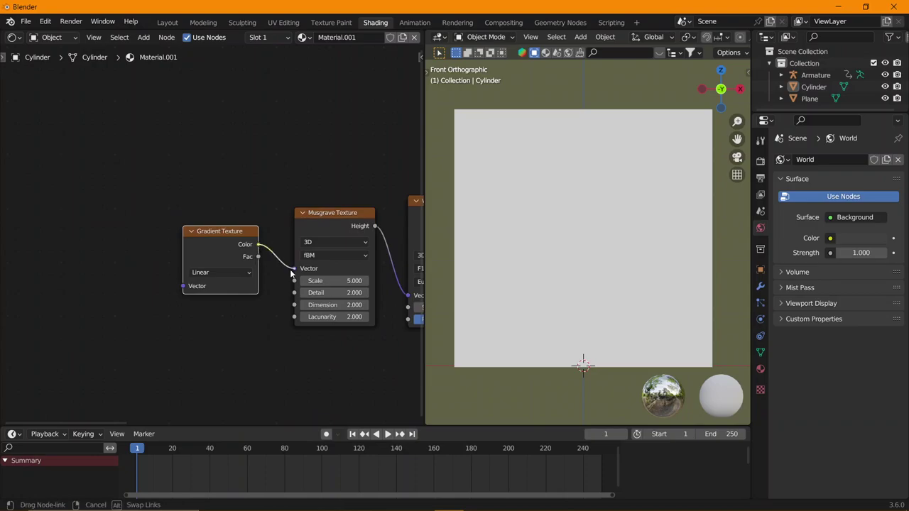
middle_click_drag(220, 253, 265, 263)
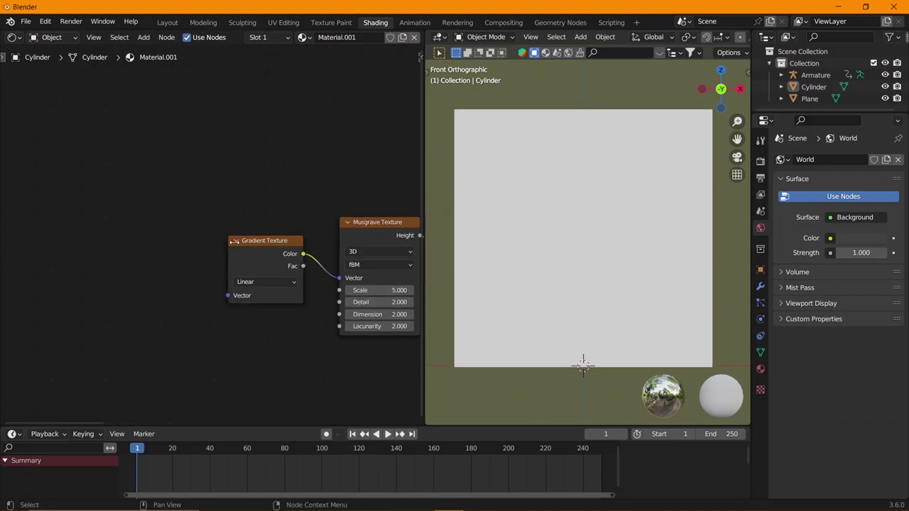
key("ctrl+t")
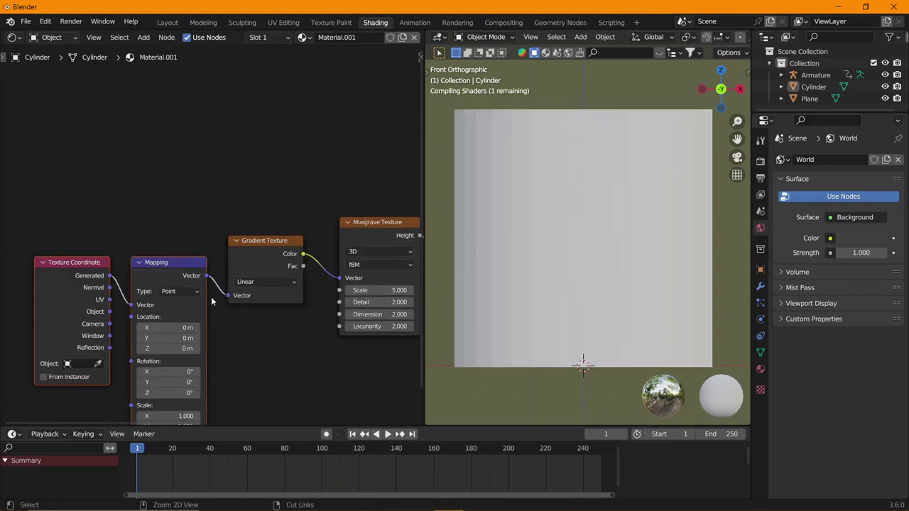
Move Texture Coordinate and Mapping up, then pan out to show the chain through Color Ramp and shaders.
left_click_drag(165, 260, 168, 209)
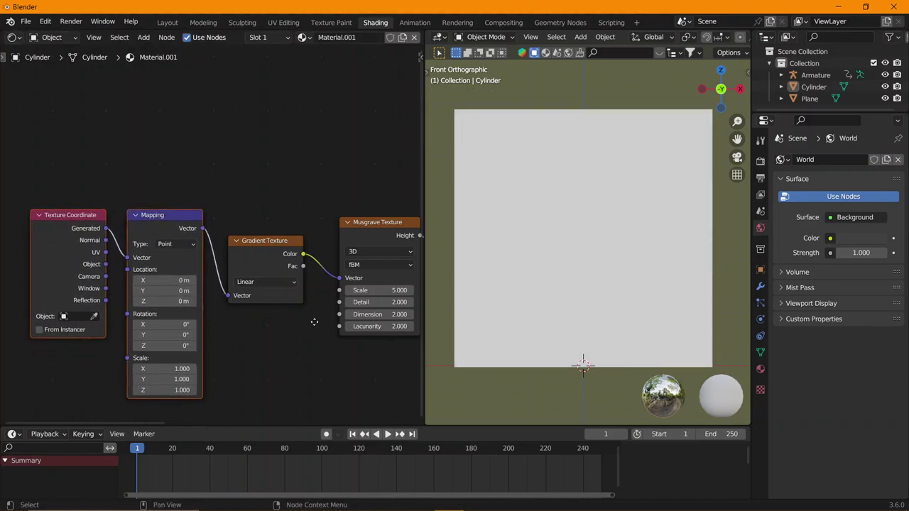
scroll(223, 329, "right", 2, "ctrl")
scroll(226, 330, "down", 2)
middle_click_drag(244, 331, 252, 330)
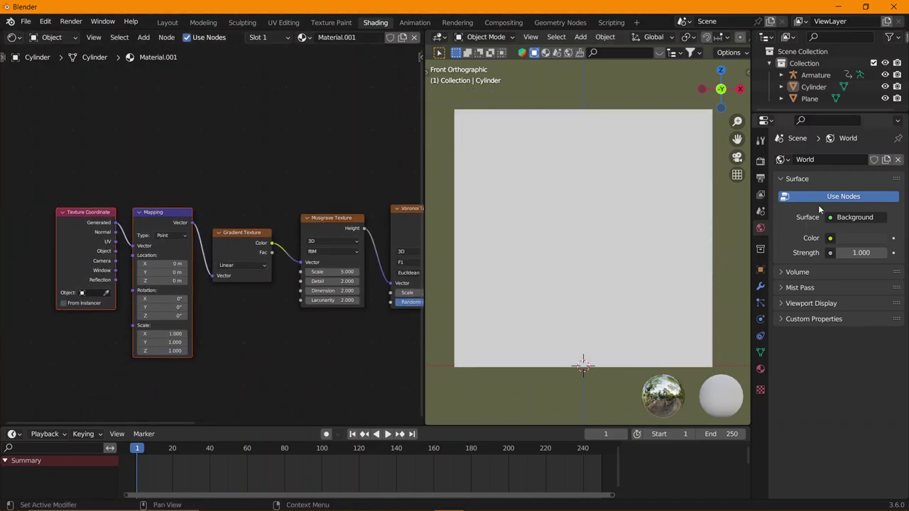
scroll(284, 315, "right", 2, "ctrl")
scroll(286, 262, "right", 2, "ctrl")
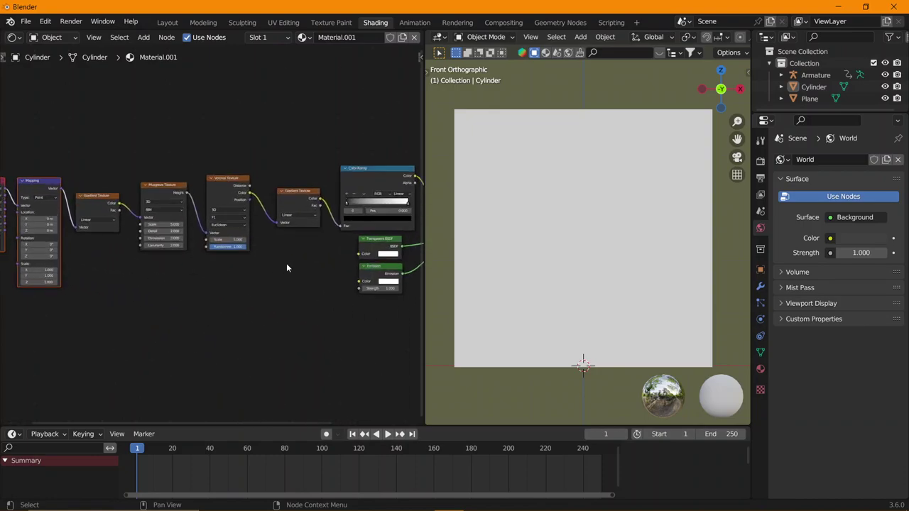
scroll(213, 280, "right", 2, "ctrl")
scroll(251, 222, "right", 2, "ctrl")
left_click(264, 179)
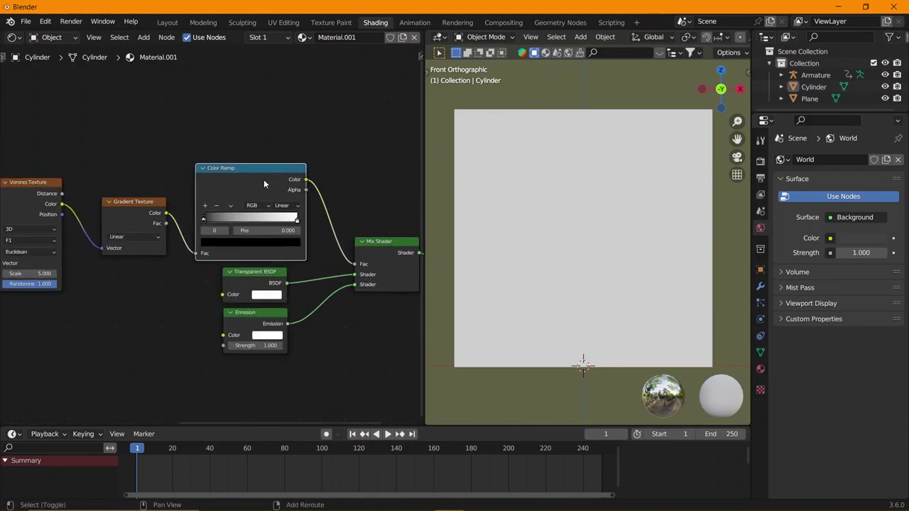
Duplicate the Color Ramp below the original and link its Color into Emission Color.
key("shift+d")
left_click(147, 304)
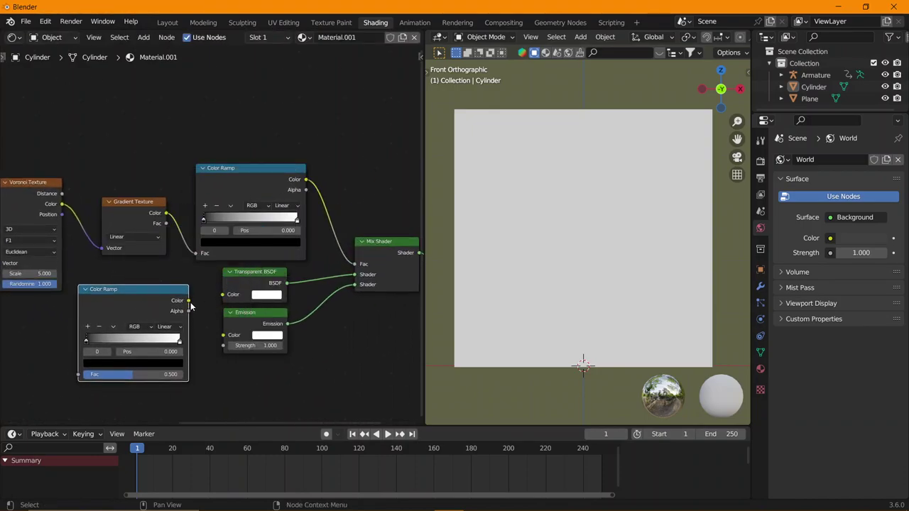
left_click_drag(189, 301, 222, 335)
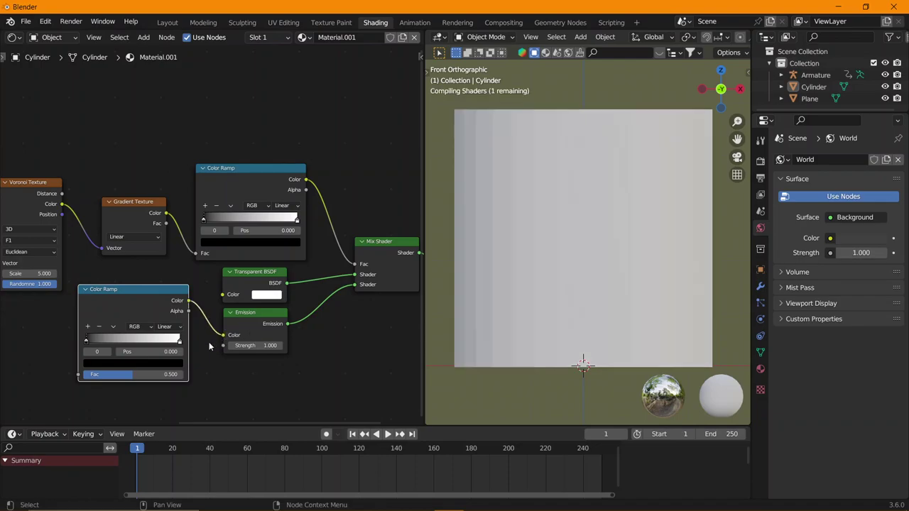
scroll(209, 346, "up", 2)
scroll(140, 342, "up", 2)
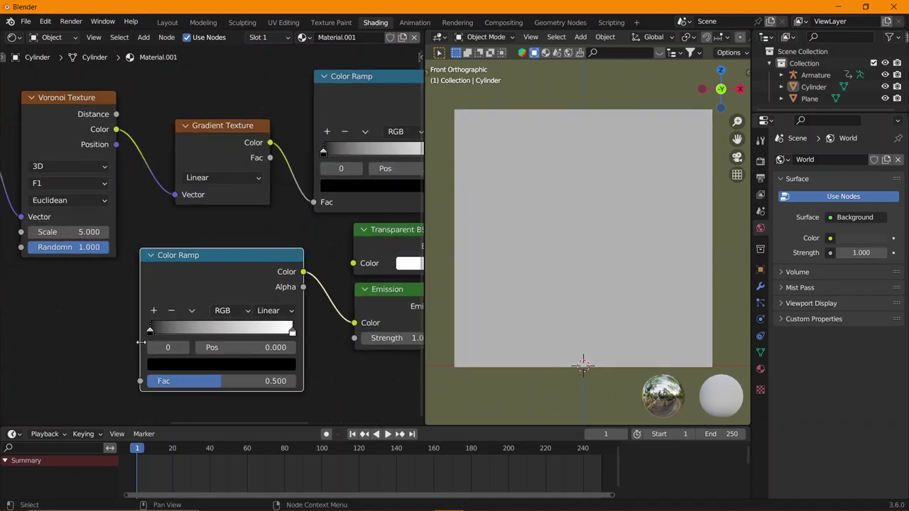
Set the new ramp's left stop to a full-brightness saturated red and its right stop to blue.
left_click(183, 363)
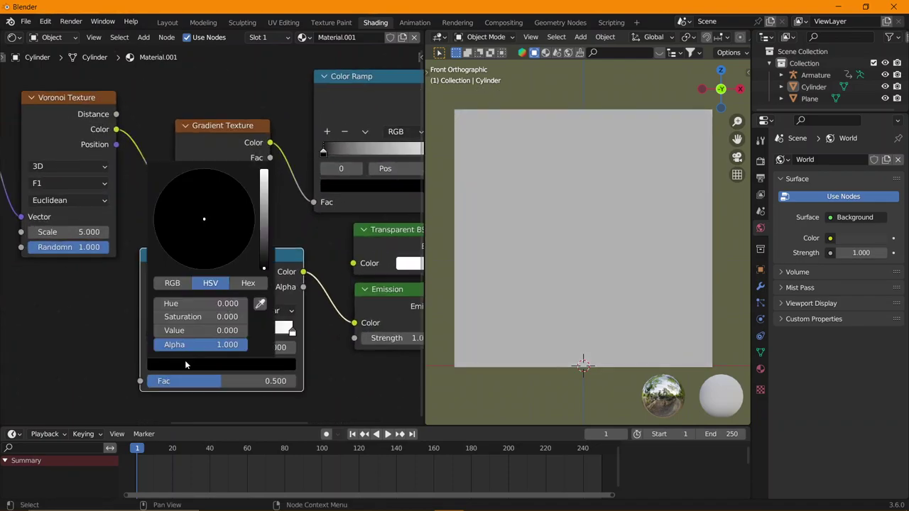
left_click(264, 177)
left_click_drag(196, 270, 188, 266)
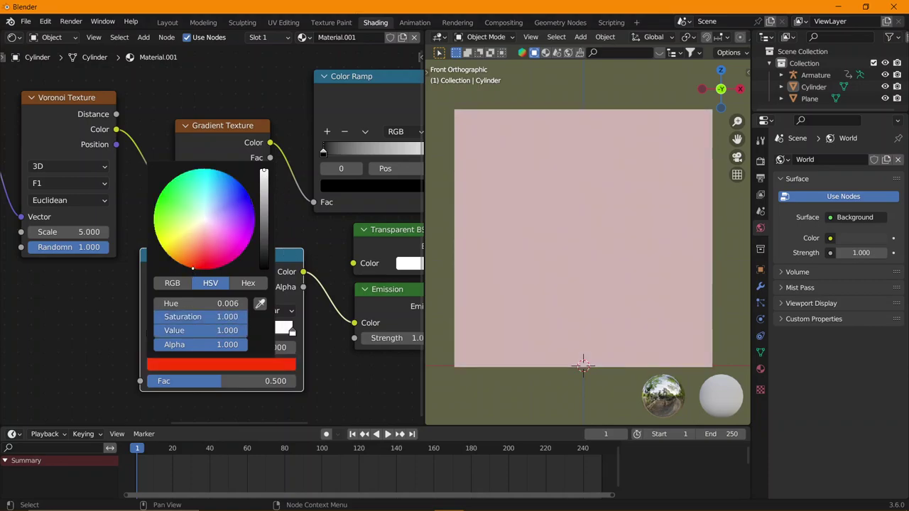
left_click(291, 332)
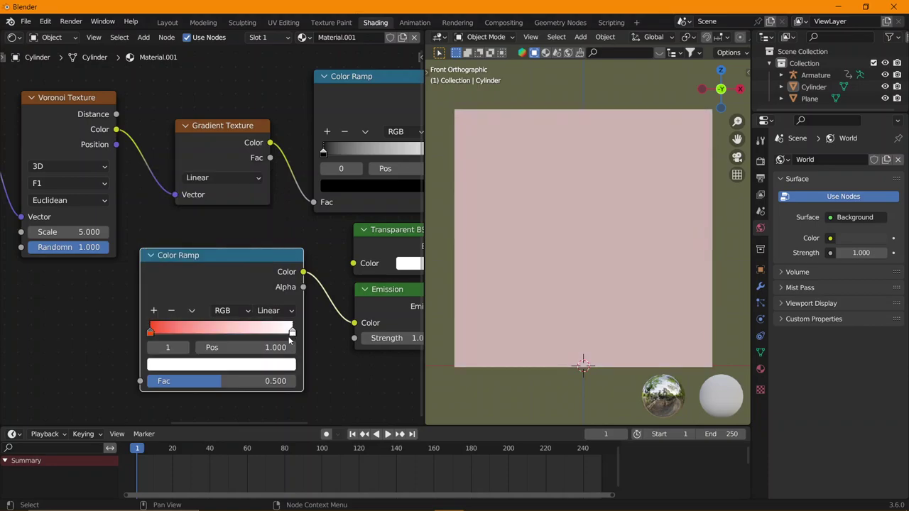
left_click(277, 365)
left_click_drag(237, 190, 240, 182)
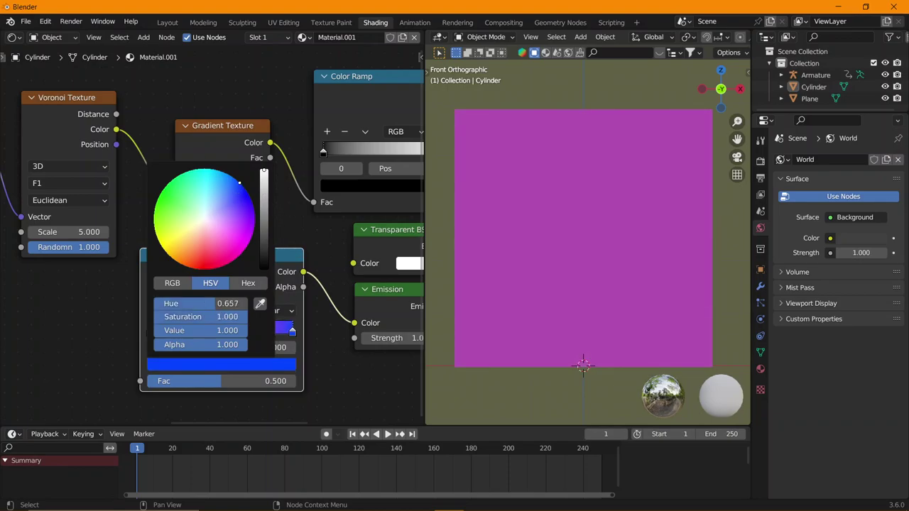
scroll(217, 213, "down", 1)
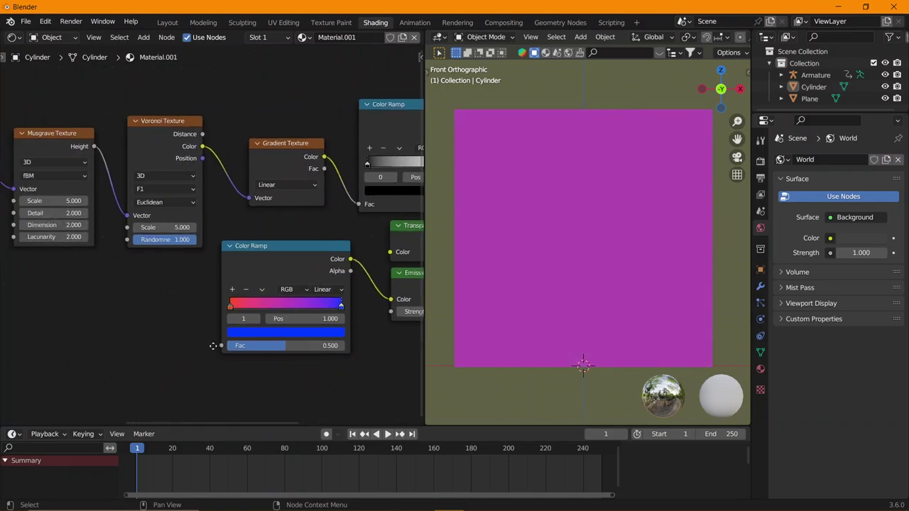
middle_click_drag(181, 170, 217, 169)
Duplicate the Voronoi Texture and connect its Color to the red-to-blue ramp's Fac.
key("shift+d")
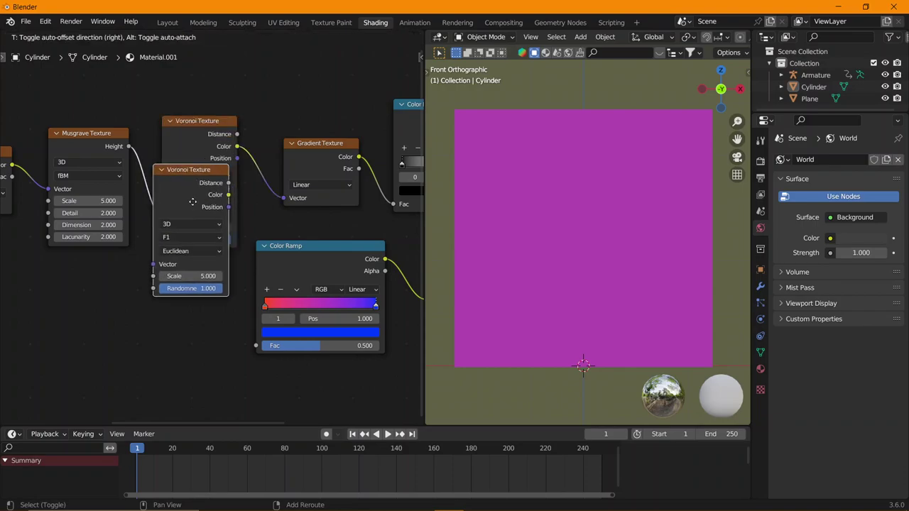
mouse_move(251, 331)
left_mouse_down()
mouse_move(236, 312)
mouse_move(255, 345)
left_mouse_up()
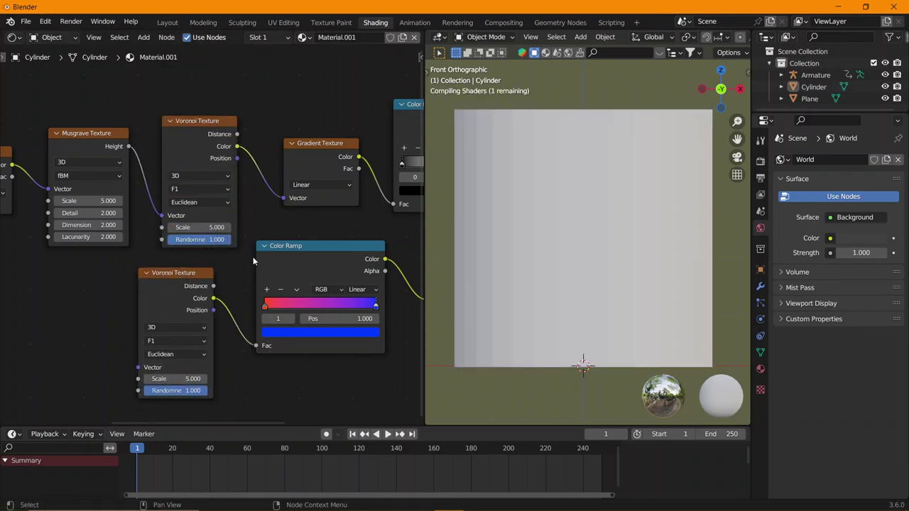
scroll(227, 289, "down", 1)
scroll(202, 285, "up", 1)
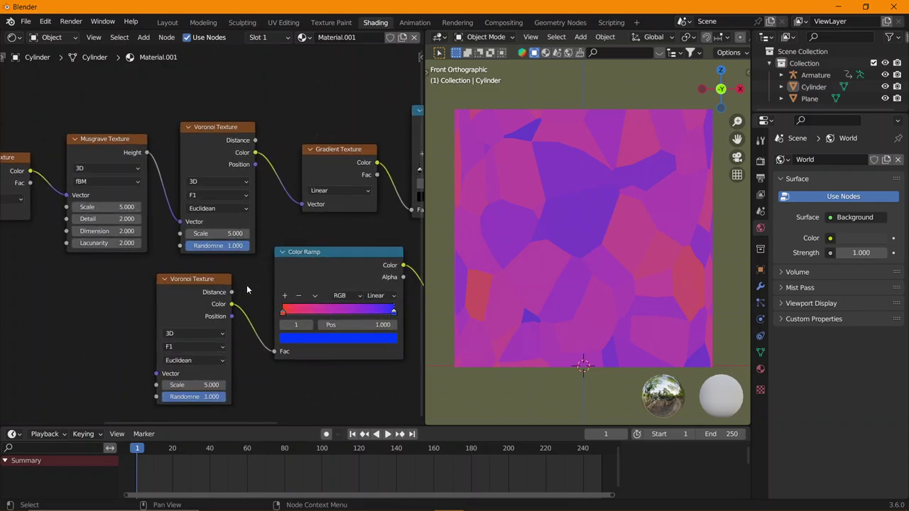
left_click(759, 369)
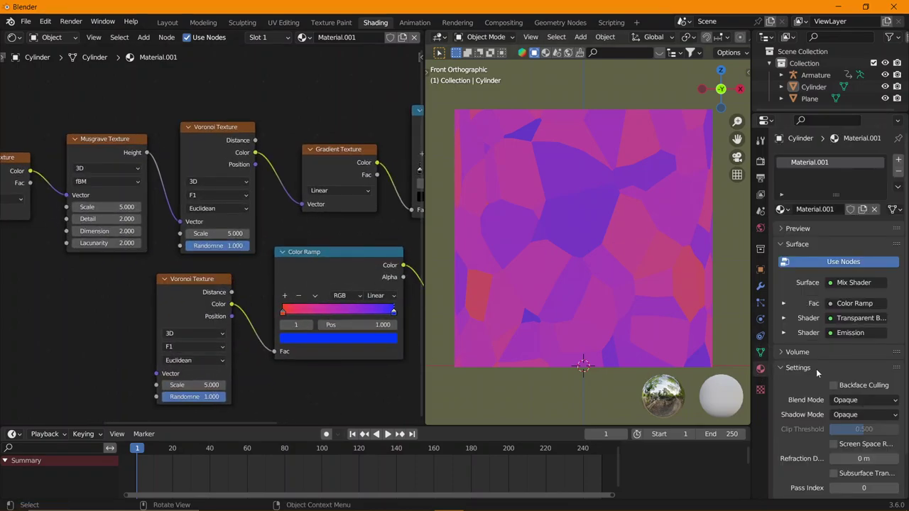
Enable Screen Space Reflections in the Render Properties.
scroll(847, 353, "down", 2)
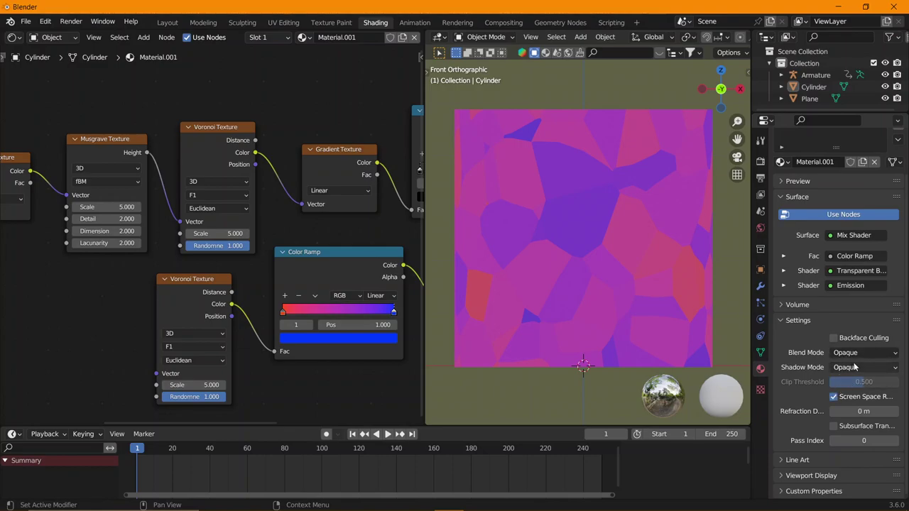
left_click(855, 367)
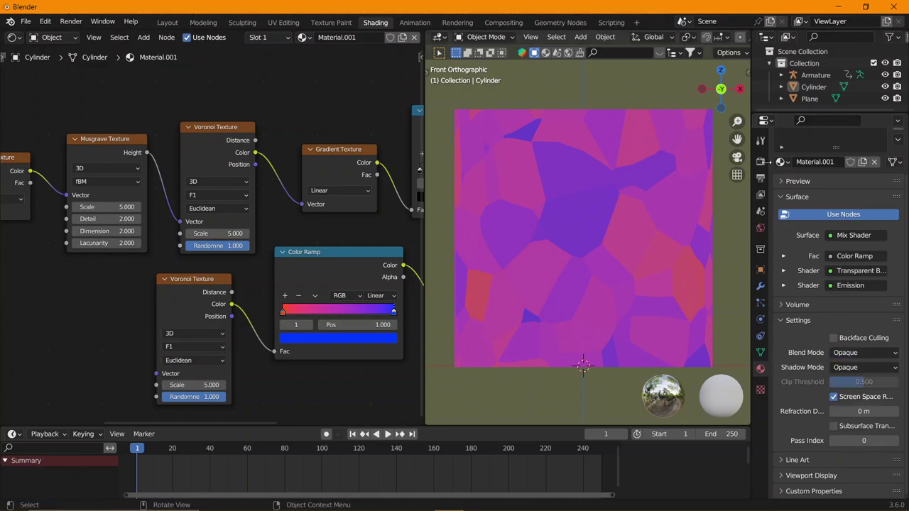
left_click(760, 161)
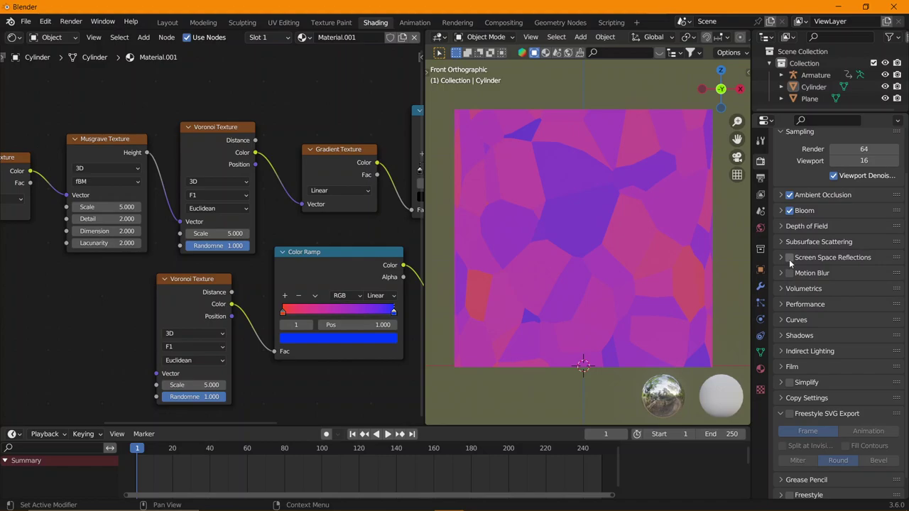
left_click(824, 259)
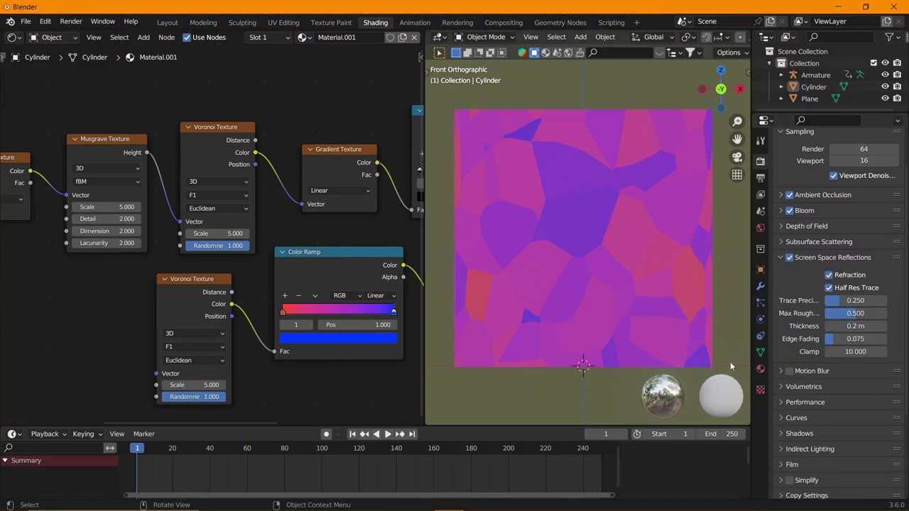
Give the material Screen Space Refraction, Alpha Blend blend mode and Alpha Hashed shadows.
left_click(760, 368)
left_click(834, 397)
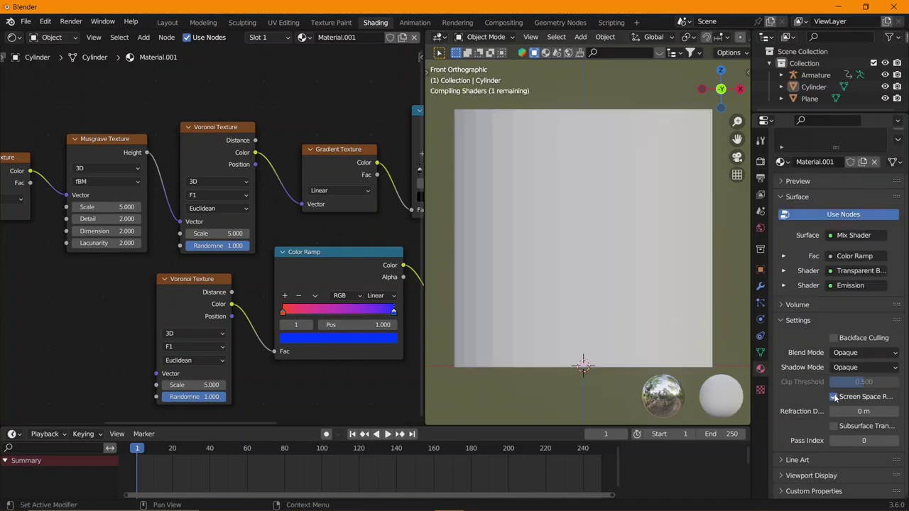
left_click(864, 353)
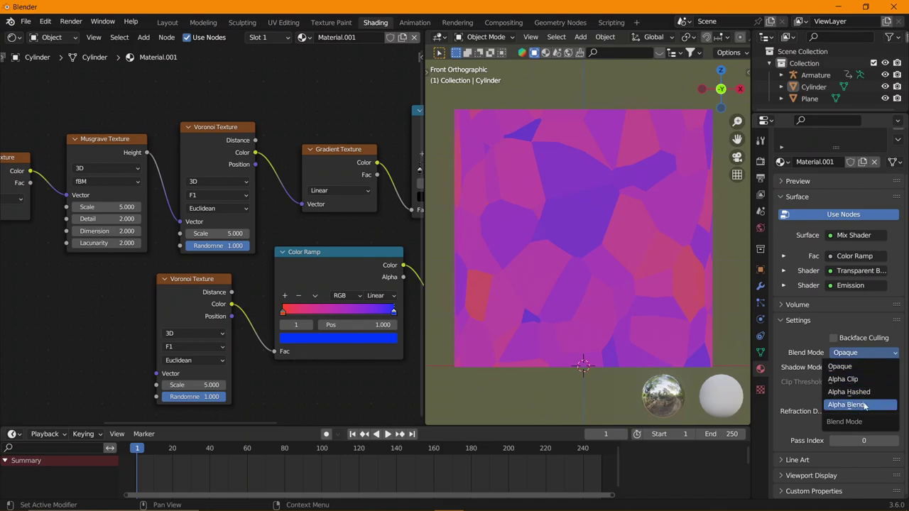
left_click(864, 406)
left_click(872, 367)
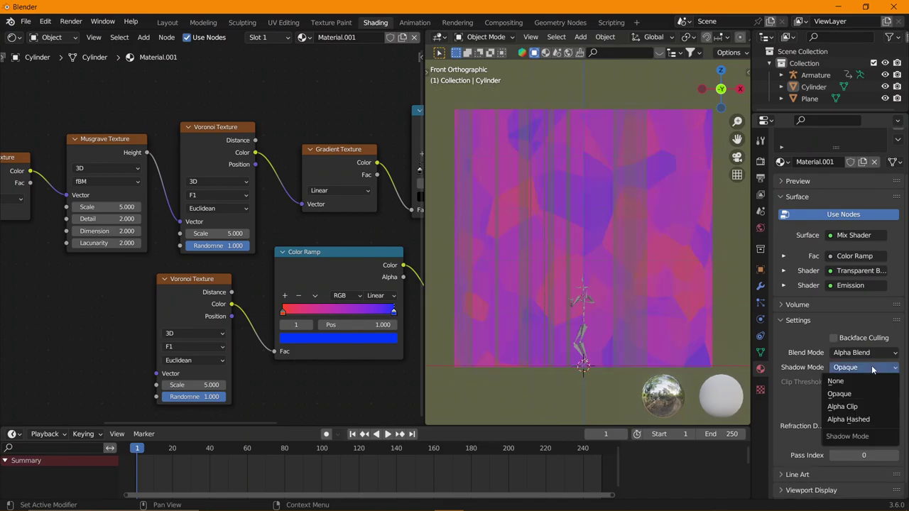
left_click(861, 417)
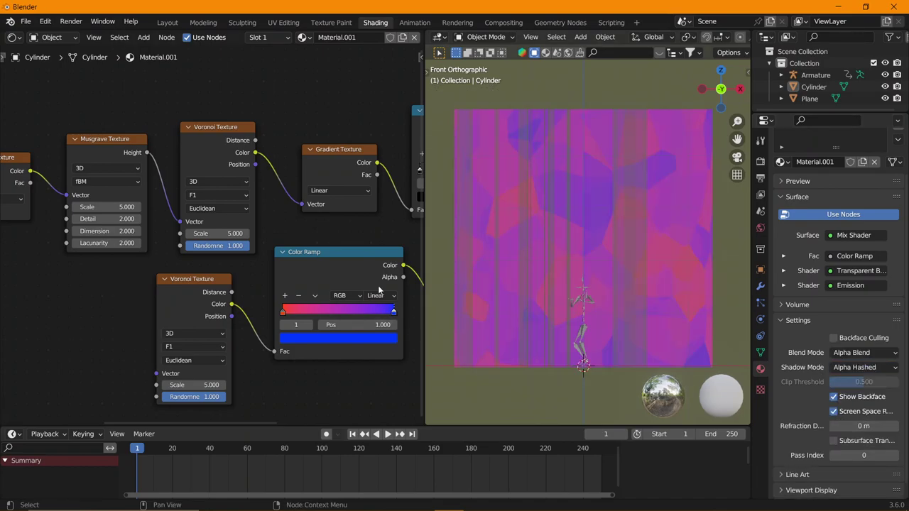
mouse_move(199, 299)
middle_mouse_down()
mouse_move(272, 286)
mouse_move(263, 263)
middle_mouse_up()
scroll(272, 286, "down", 2)
Offset the Mapping Location X to -0.7 m, keeping the X rotation at zero.
scroll(274, 290, "up", 2)
scroll(276, 293, "up", 1)
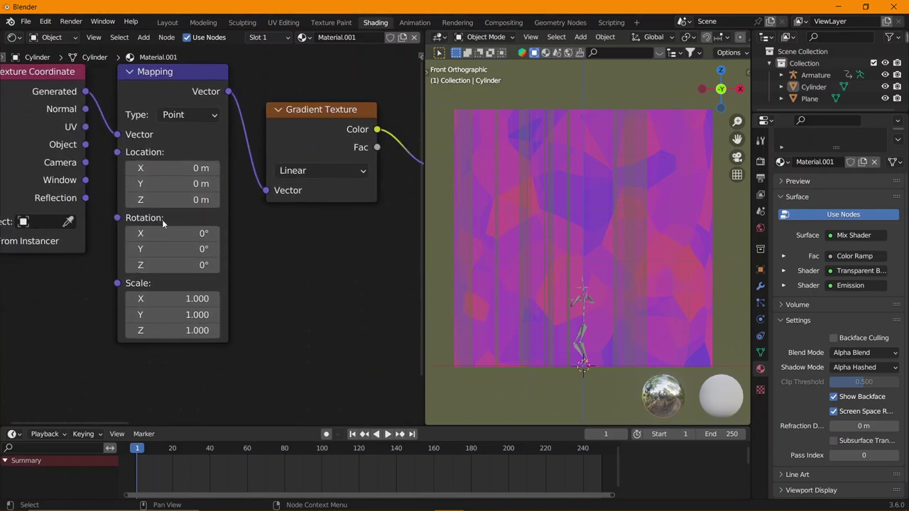
left_click_drag(163, 168, 195, 168)
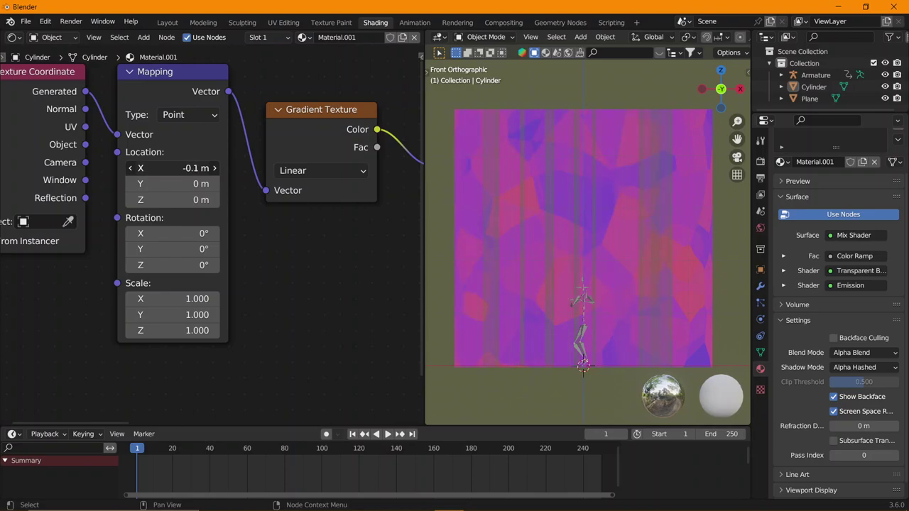
left_click_drag(177, 233, 182, 233)
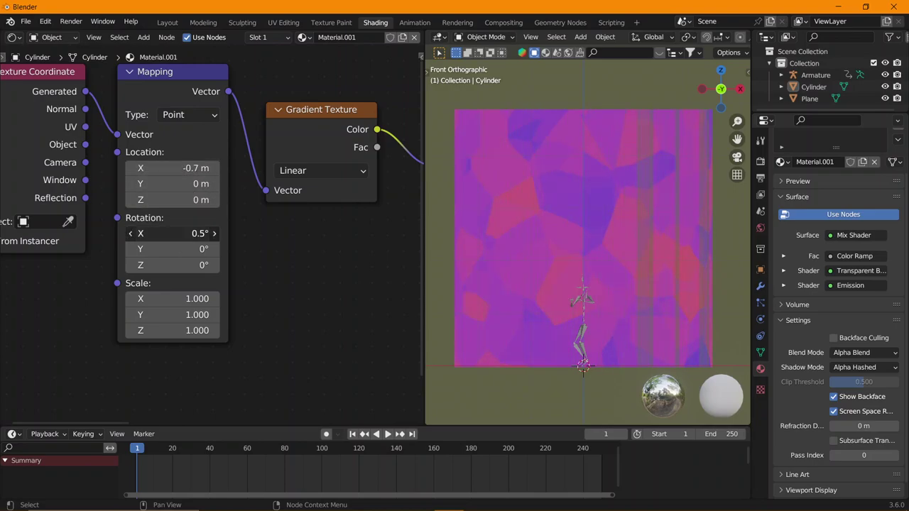
key("Escape")
Connect Texture Coordinate's Object output to the Mapping node's Vector input.
scroll(244, 256, "down", 1)
middle_click_drag(243, 255, 35, 201)
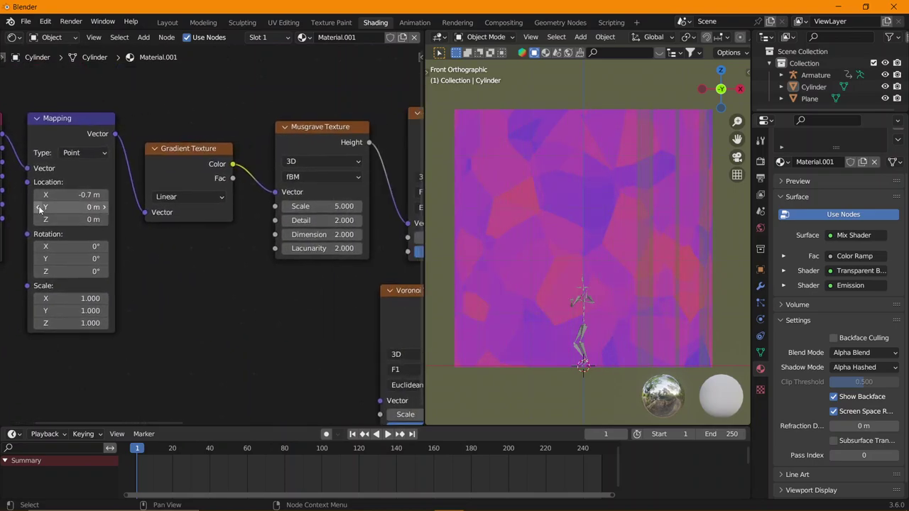
left_click_drag(44, 179, 68, 170)
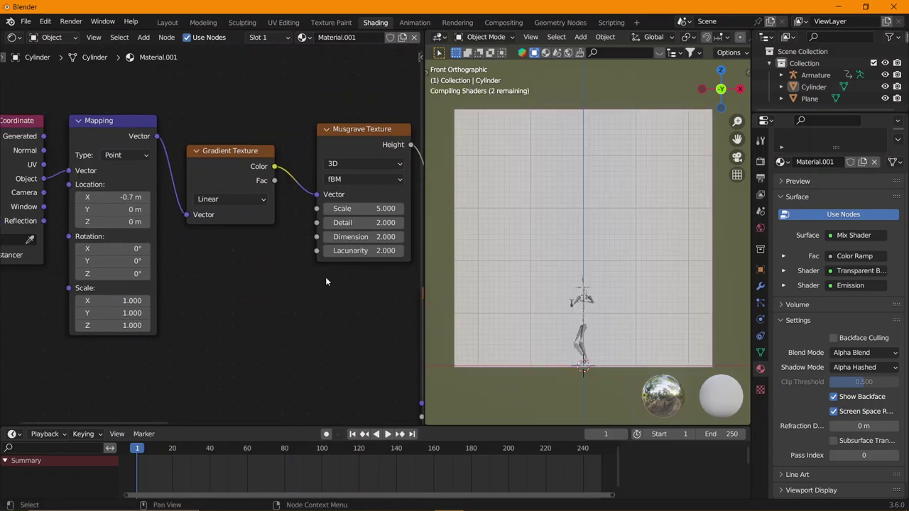
Try changing the upper Voronoi scale, then restore it to 5.000.
middle_click_drag(346, 298, 200, 281)
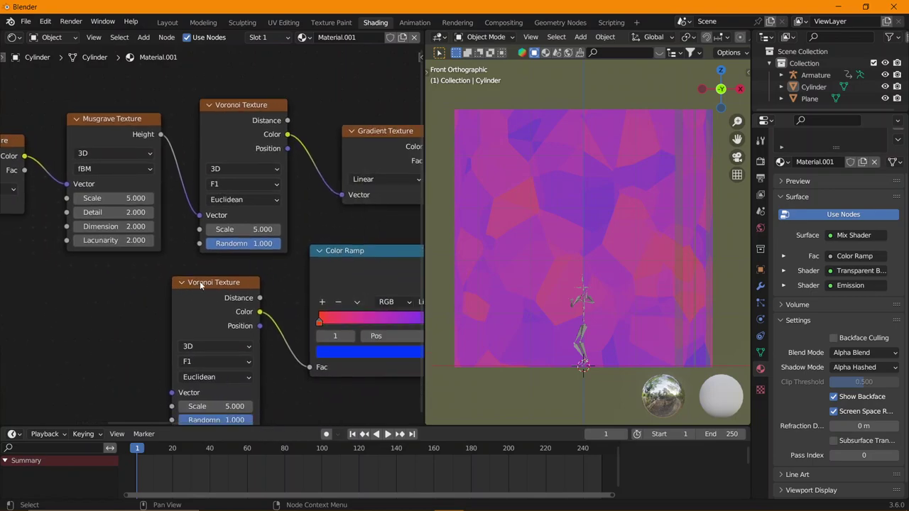
scroll(200, 281, "up", 1)
left_click_drag(241, 229, 265, 229)
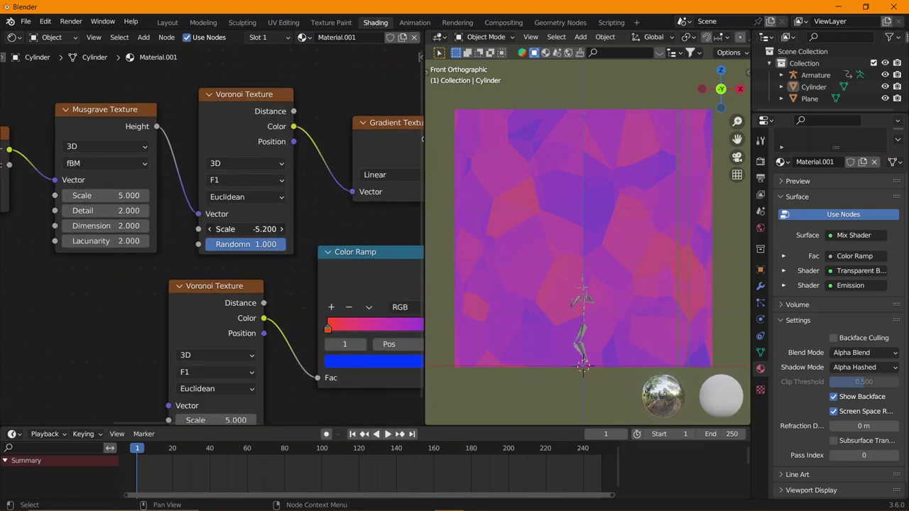
key("BackSpace")
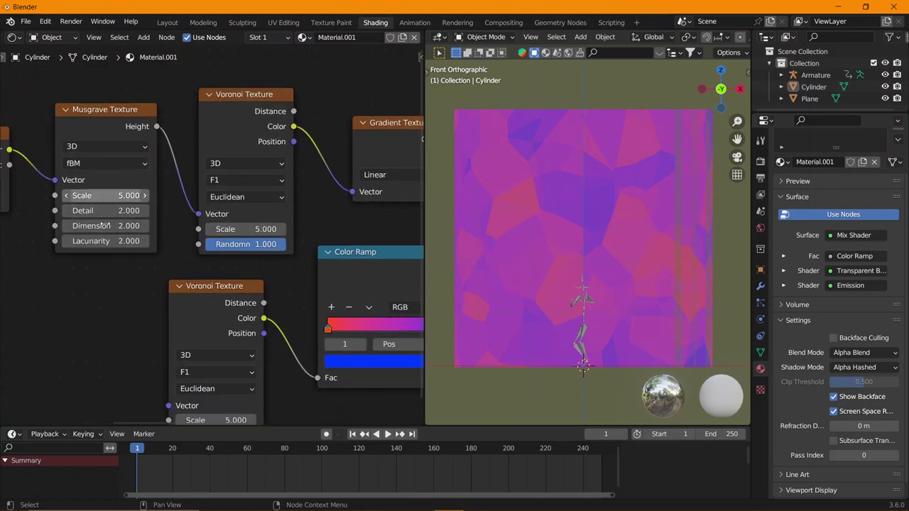
middle_click_drag(105, 226, 213, 235)
scroll(130, 236, "down", 2)
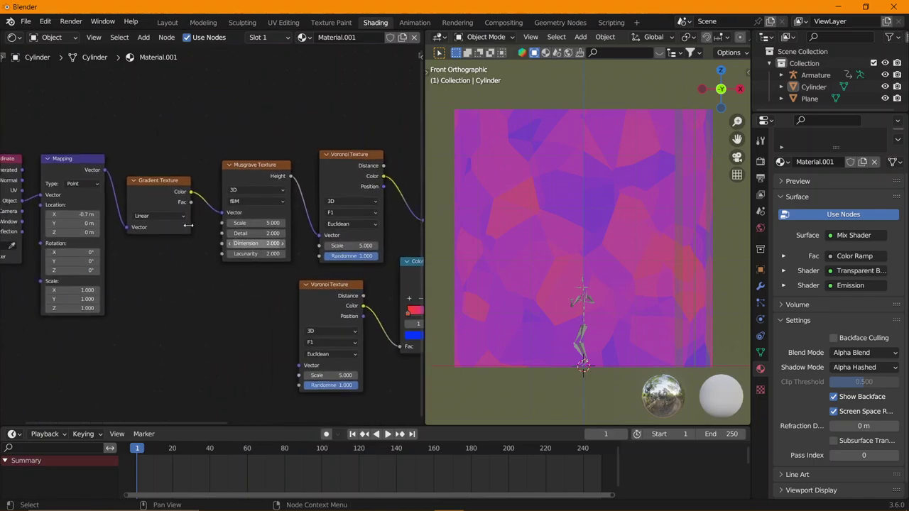
Pull the Gradient Texture out of the chain and set the Musgrave scale to 0.9.
left_click(135, 228)
mouse_move(229, 210)
left_mouse_down()
mouse_move(186, 201)
mouse_move(166, 258)
left_mouse_up()
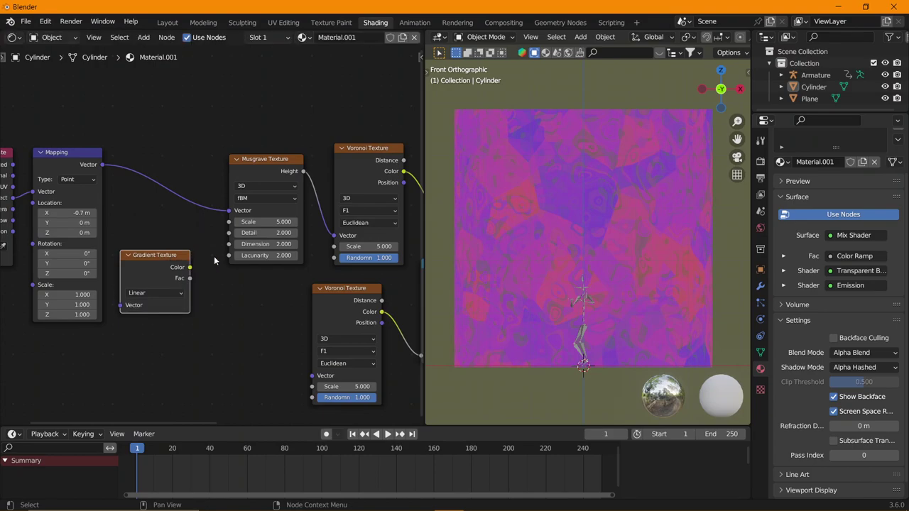
left_click_drag(262, 221, 299, 222)
key("Return")
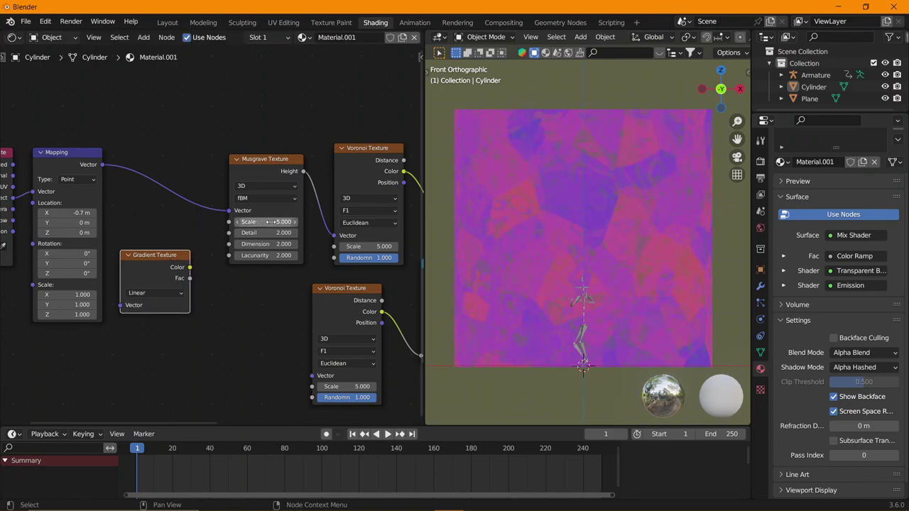
type("5")
key("Return")
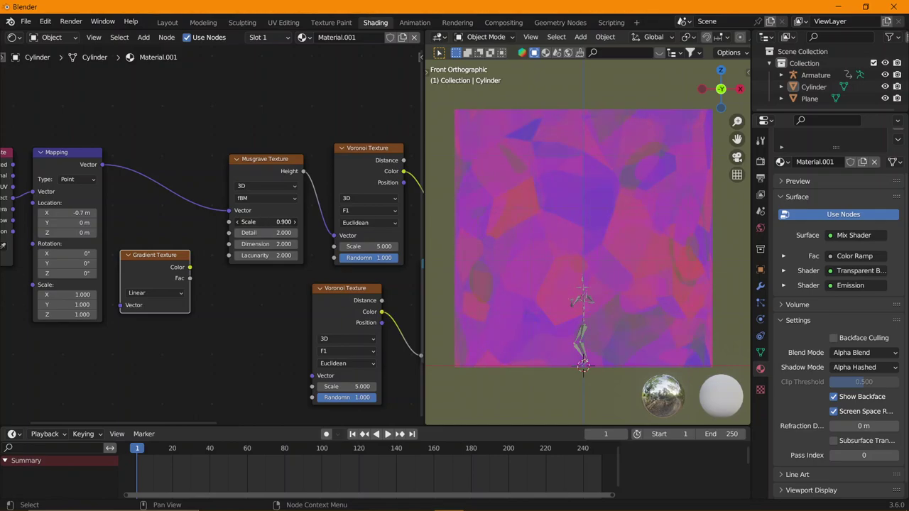
left_click_drag(266, 222, 291, 222)
middle_click_drag(378, 246, 310, 247)
Raise the upper Voronoi scale to 6.500 and nudge the Mapping location along X and Y.
mouse_move(311, 247)
left_mouse_down()
mouse_move(294, 247)
mouse_move(315, 247)
left_mouse_up()
mouse_move(315, 274)
middle_mouse_down()
mouse_move(259, 268)
mouse_move(312, 265)
middle_mouse_up()
middle_click_drag(248, 268, 316, 264)
scroll(299, 268, "up", 1)
mouse_move(202, 192)
left_mouse_down()
mouse_move(228, 192)
mouse_move(184, 192)
mouse_move(284, 205)
left_mouse_up()
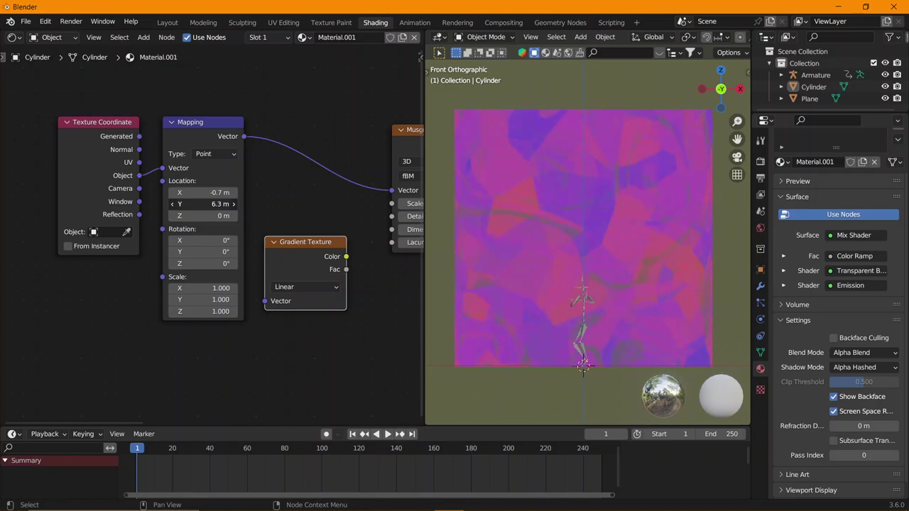
left_click_drag(203, 204, 235, 204)
Reset the Mapping Y location to 0 m and check the scene in wireframe before returning to material preview.
left_click_drag(203, 204, 177, 204)
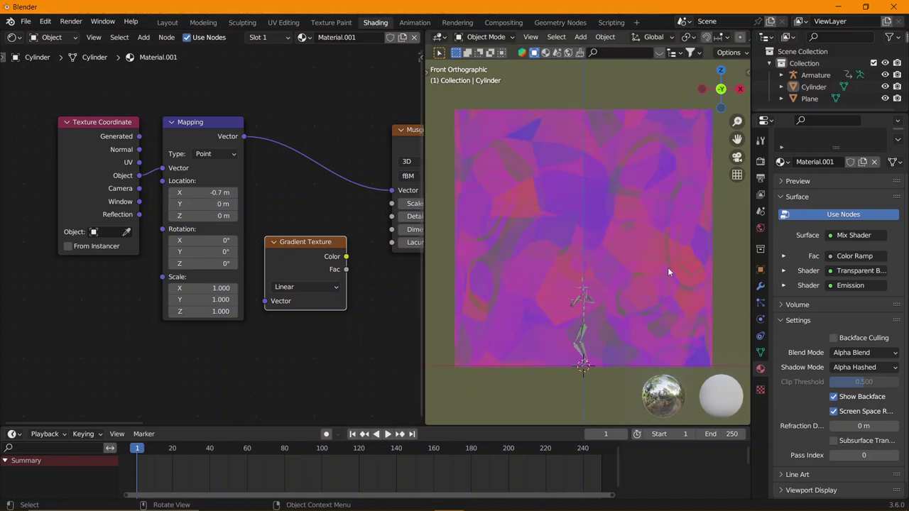
key("z")
left_click(617, 261)
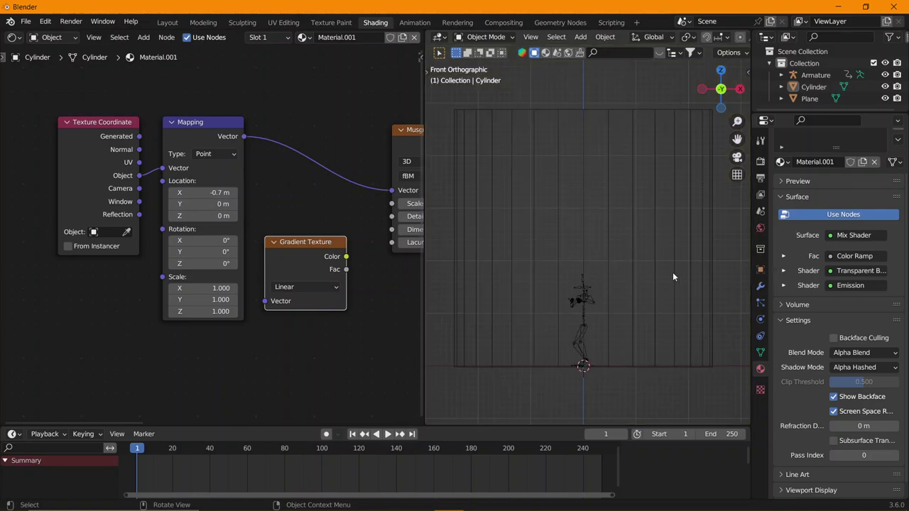
key("z")
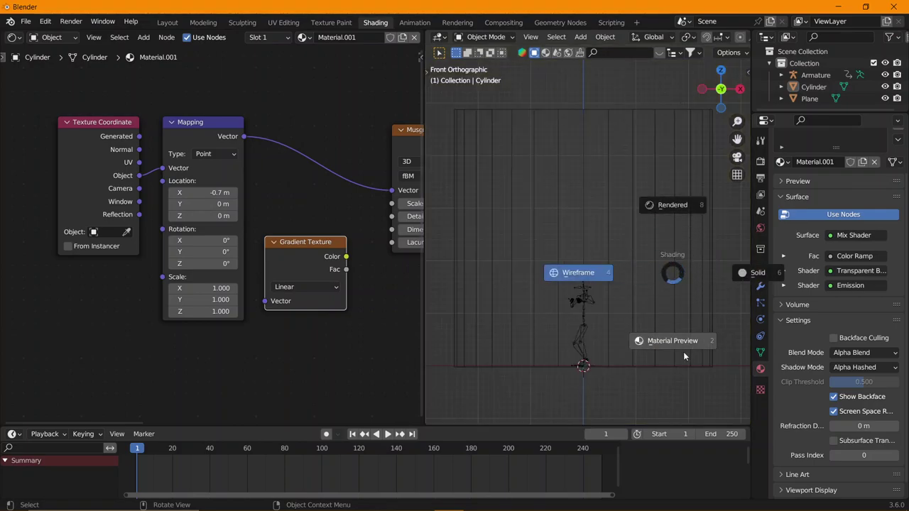
left_click(672, 300)
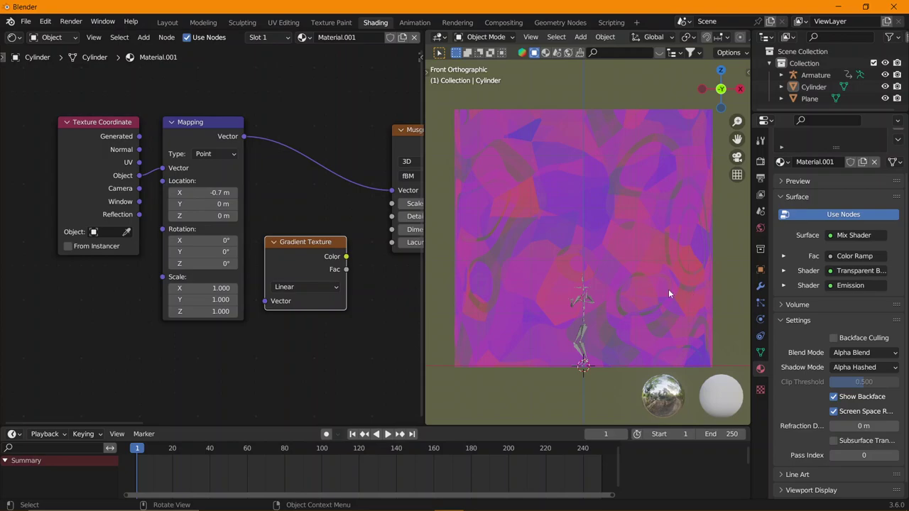
Squash the cylinder's height and lower it 1.6 m along Z.
left_click(695, 293)
key("s")
key("z")
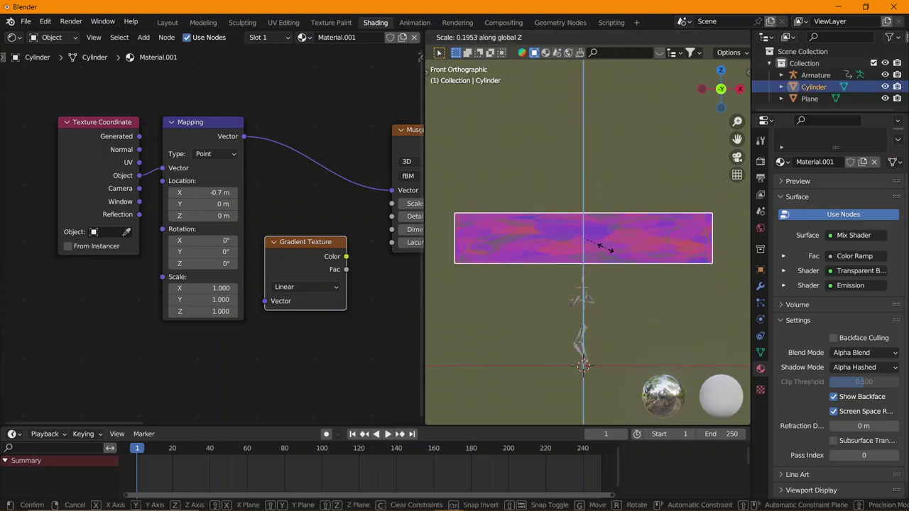
left_click(636, 253)
key("g")
key("z")
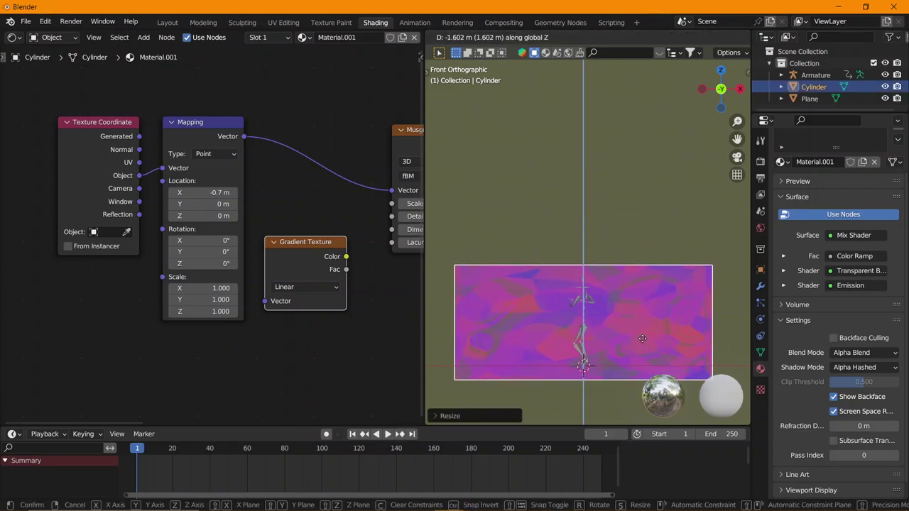
left_click(642, 338)
scroll(645, 329, "up", 2)
middle_click_drag(645, 329, 623, 231, "shift")
scroll(626, 235, "down", 1)
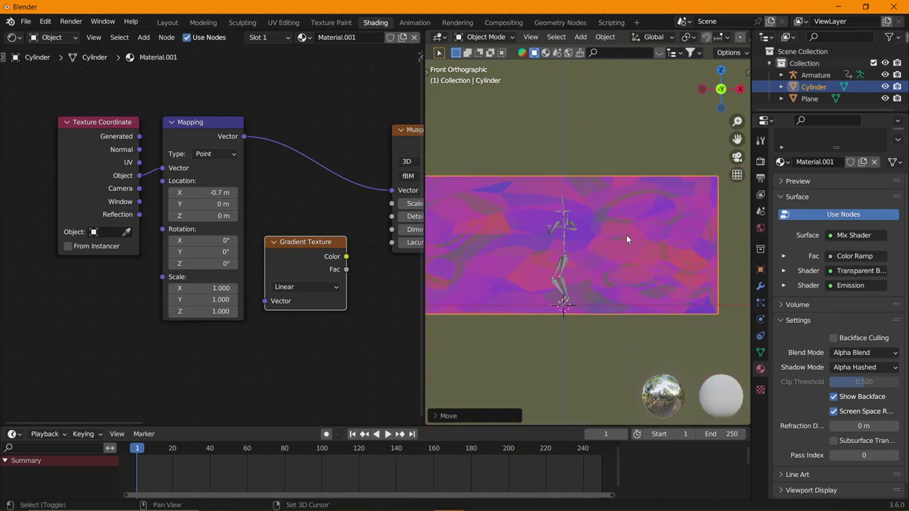
Narrow the cylinder to about 0.4 on X and Y around the character.
key("s")
key("shift+z")
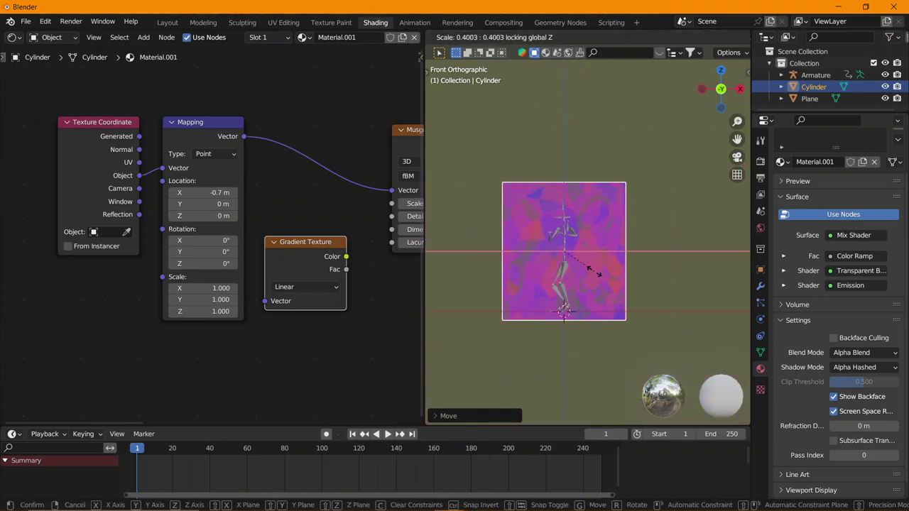
left_click(594, 272)
scroll(599, 272, "up", 1)
scroll(632, 262, "up", 1)
scroll(592, 241, "up", 1)
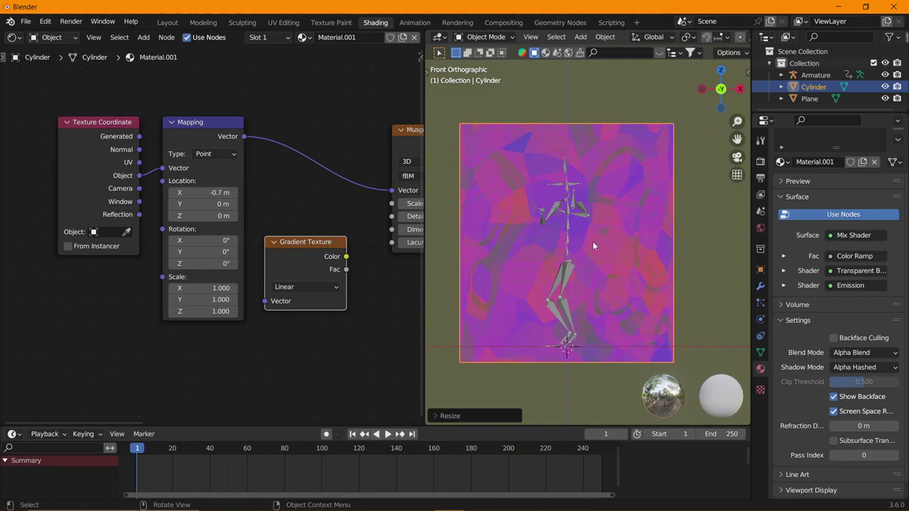
middle_click_drag(550, 268, 562, 268)
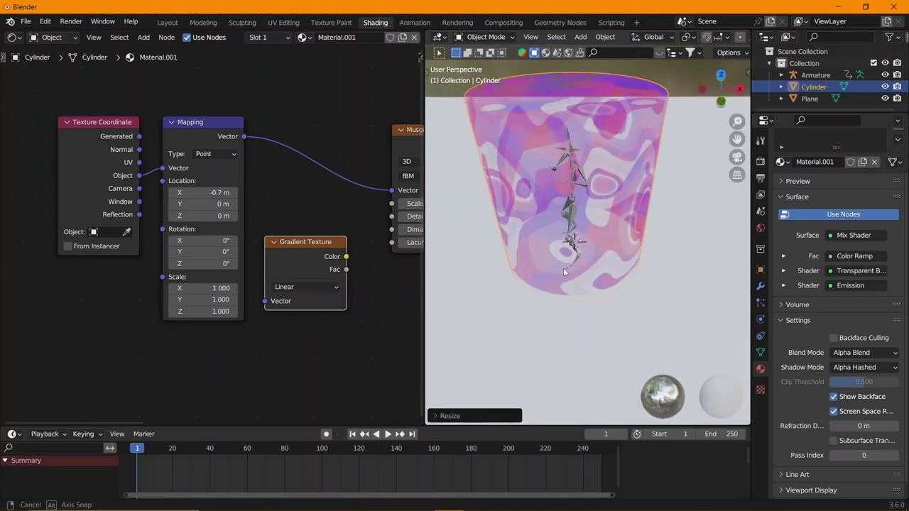
key("KP_1")
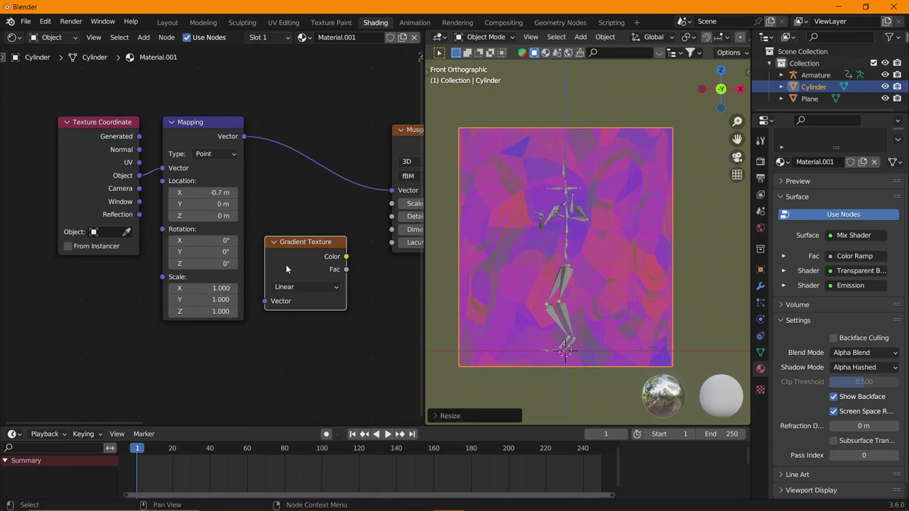
left_click_drag(204, 252, 213, 251)
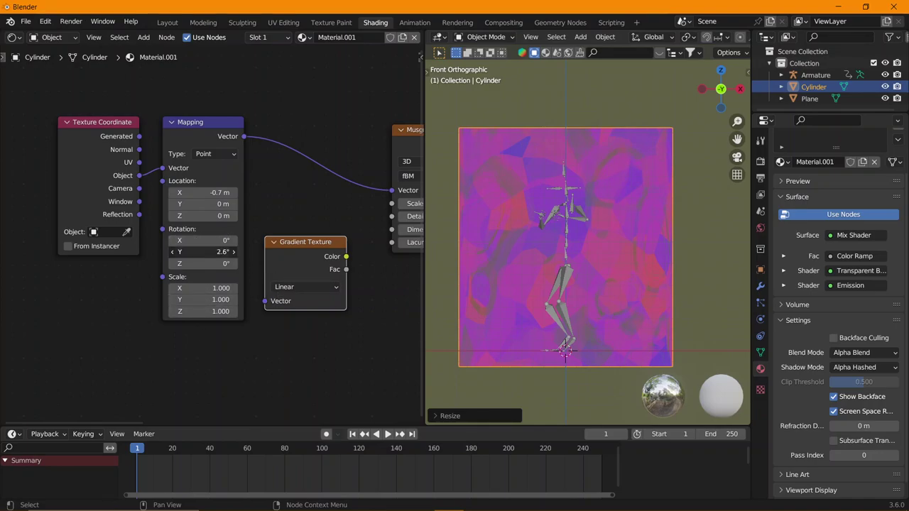
key("Escape")
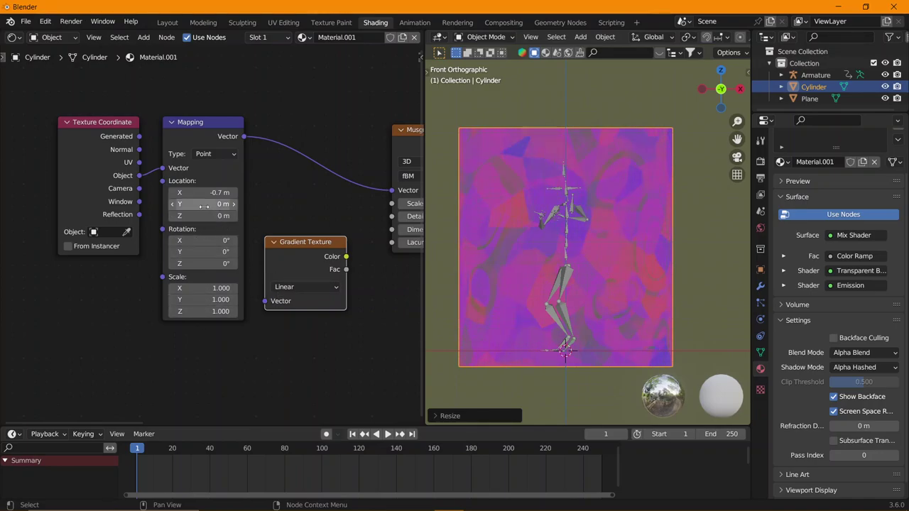
left_click_drag(204, 204, 234, 204)
key("Escape")
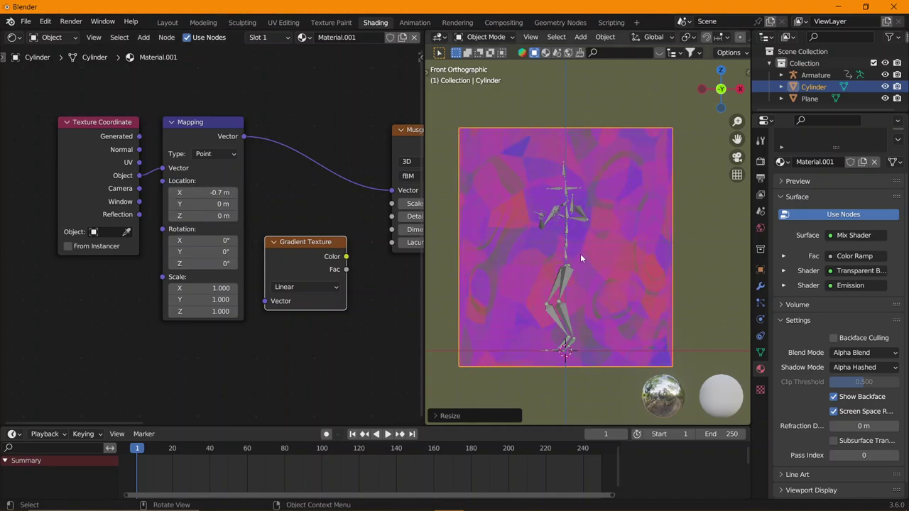
mouse_move(580, 253)
middle_mouse_down()
mouse_move(590, 261)
mouse_move(584, 289)
middle_mouse_up()
Add a plane and place it to the left of the cylinder, viewed from the front.
key("shift+a")
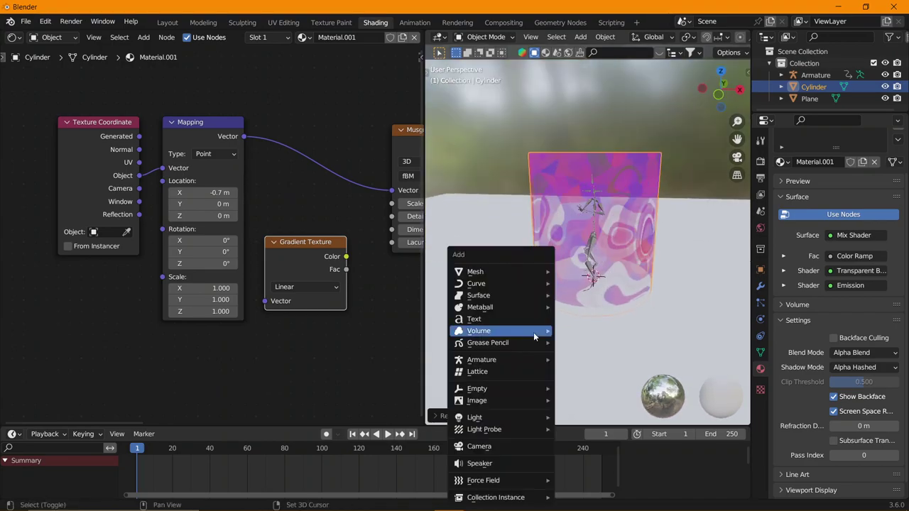
mouse_move(474, 271)
left_click(584, 276)
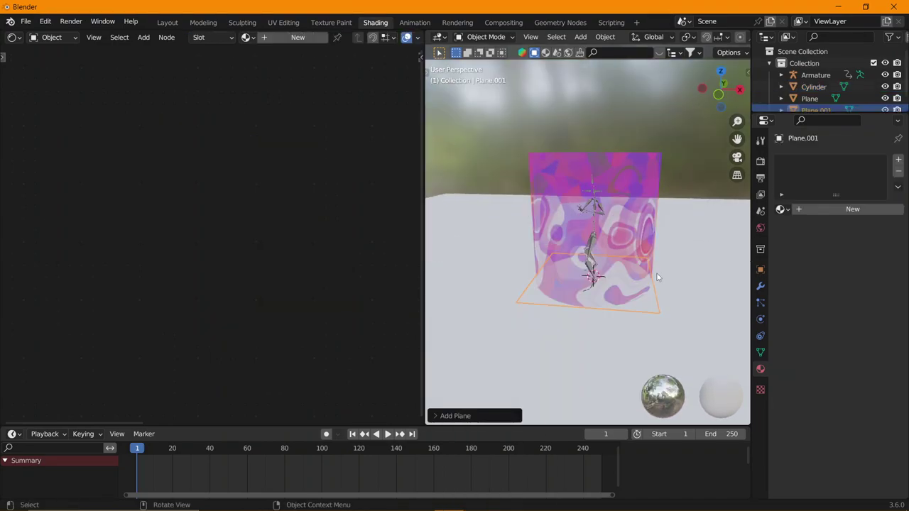
key("g")
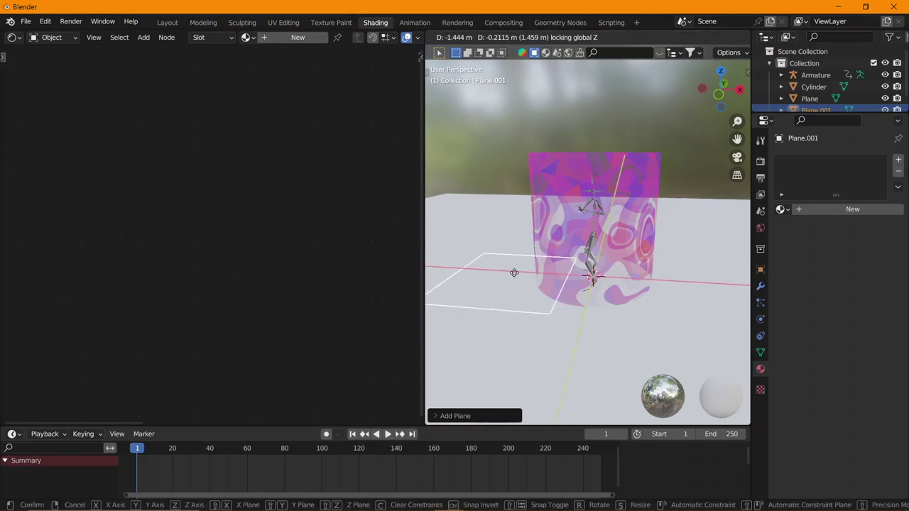
left_click(461, 266)
key("KP_1")
scroll(495, 262, "down", 2)
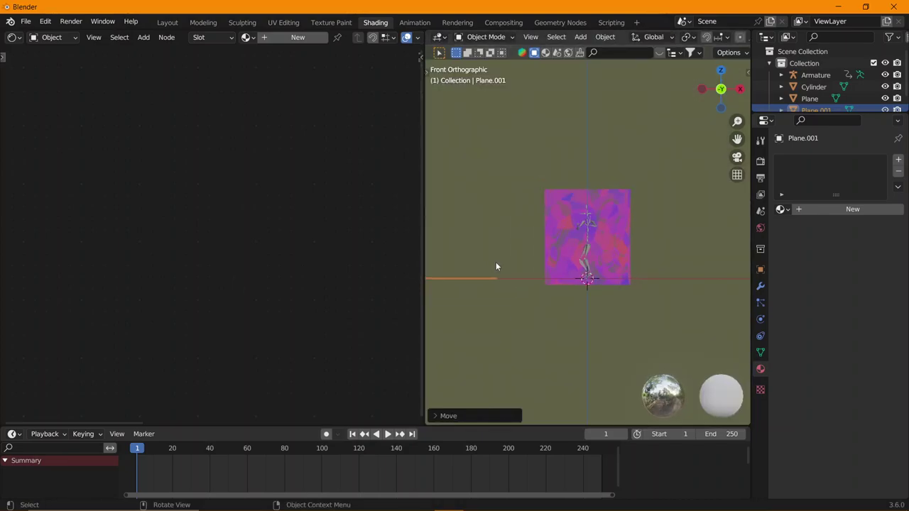
middle_click_drag(560, 247, 586, 274, "shift")
Raise the plane, rotate it 90° about X to face front, and enter Edit Mode.
key("g")
key("z")
left_click(581, 232)
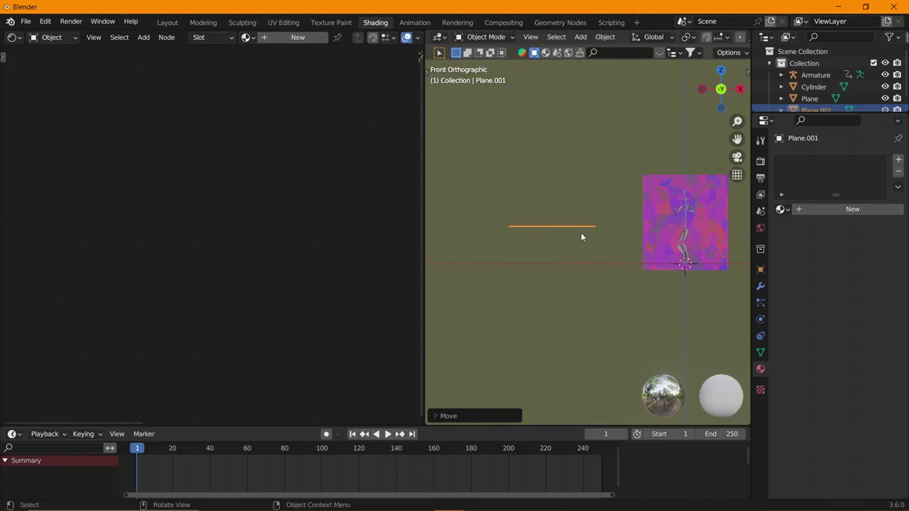
type("rx90")
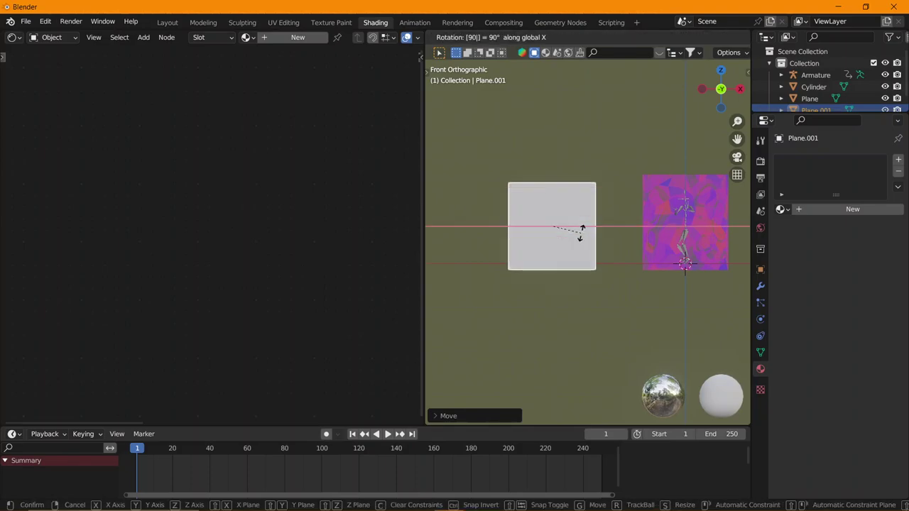
key("Return")
middle_click_drag(578, 248, 561, 260, "shift")
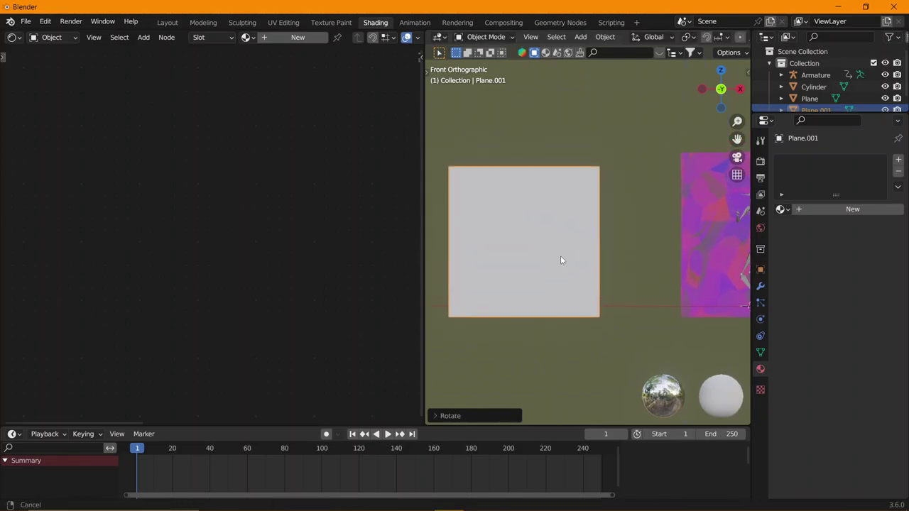
key("Tab")
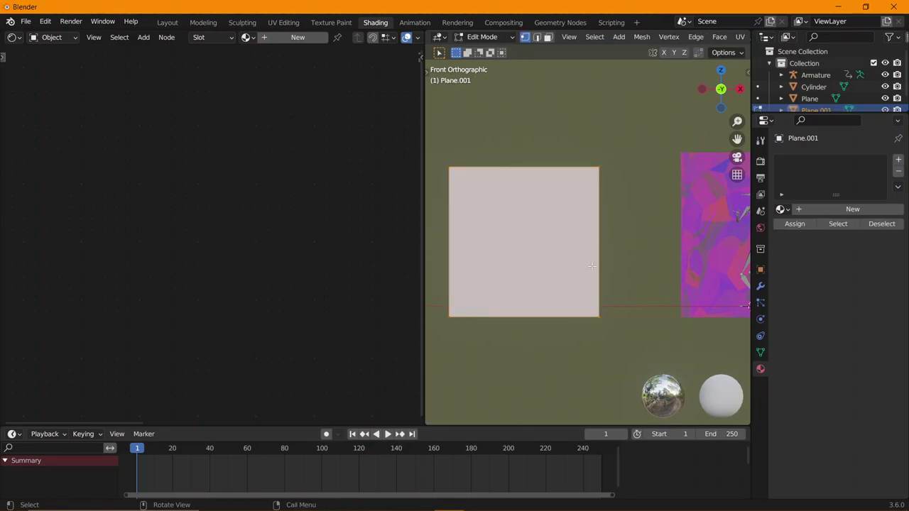
Narrow the plane along X into a tall rectangle and add four horizontal loop cuts.
key("s")
key("x")
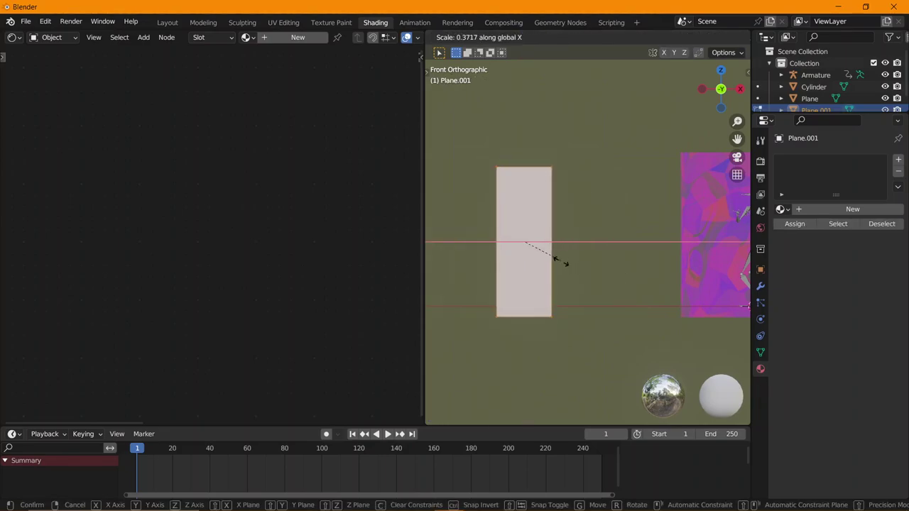
left_click(570, 262)
middle_click_drag(568, 258, 549, 256, "shift")
key("ctrl+r")
scroll(530, 243, "up", 2)
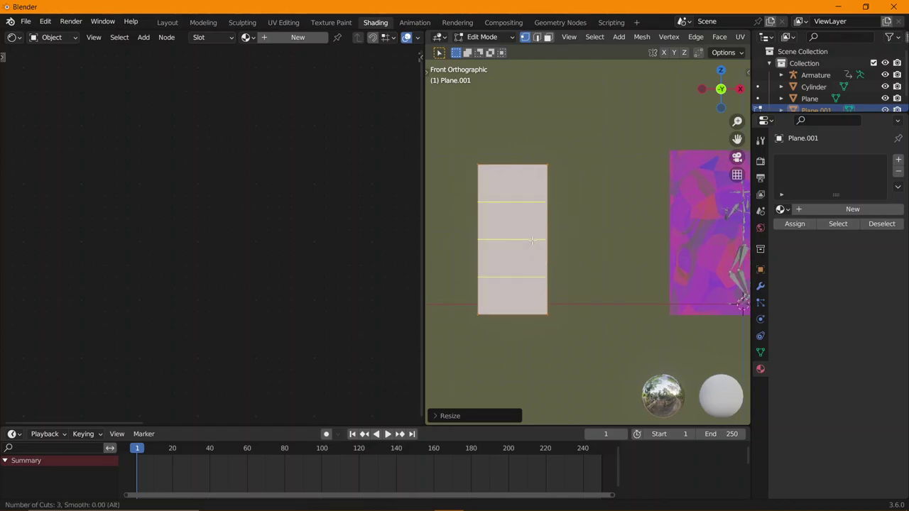
scroll(531, 242, "up", 1)
left_click(532, 241)
left_click(517, 166)
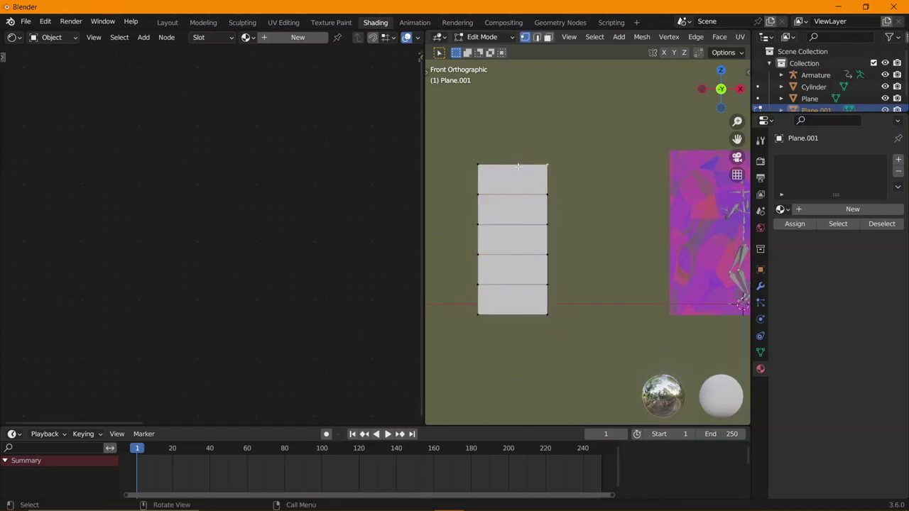
Taper the top and bottom edges to points using smooth proportional falloff.
key("s")
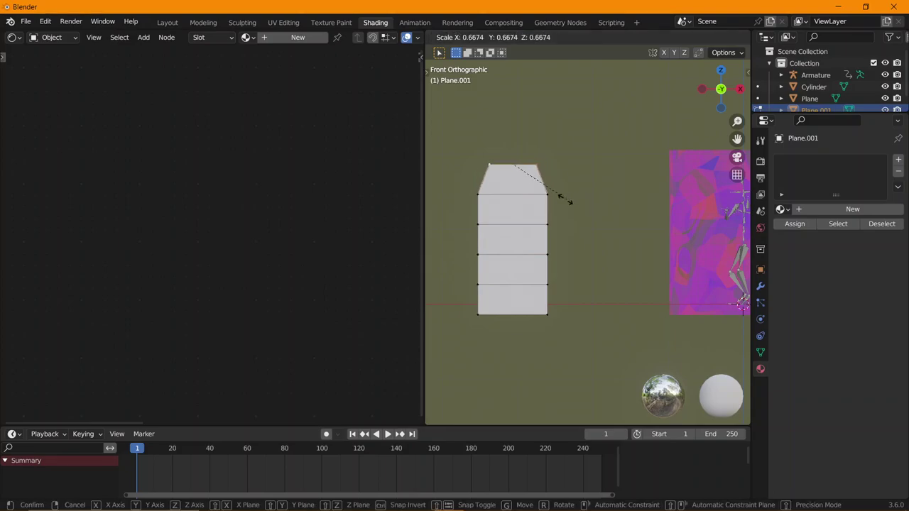
key("Escape")
scroll(646, 39, "down", 3)
scroll(635, 39, "down", 3)
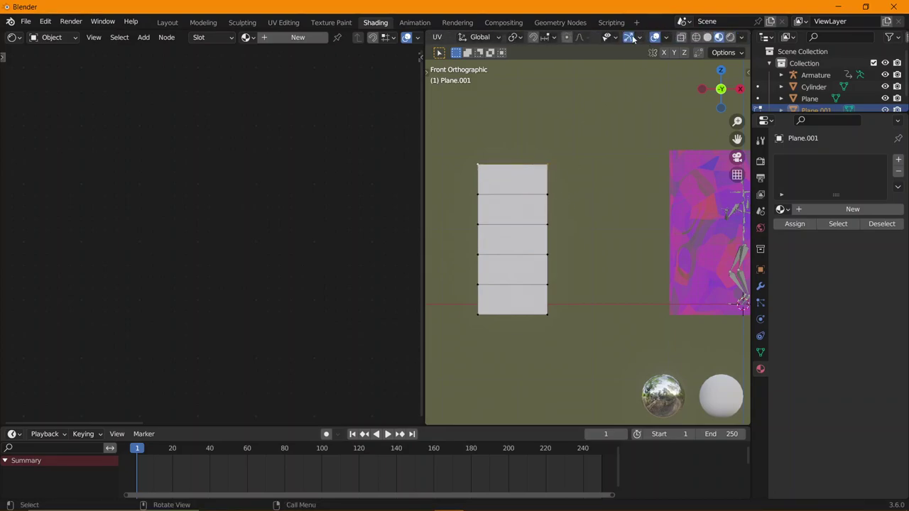
key("s")
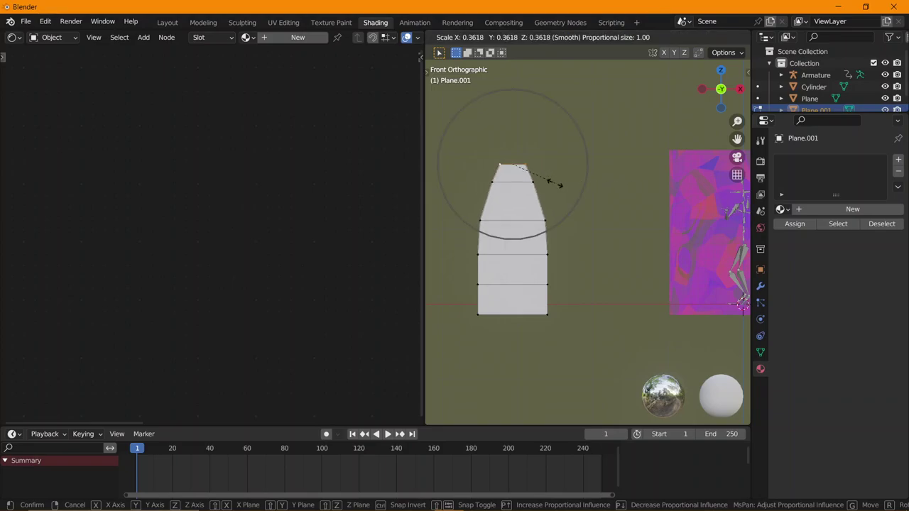
left_click(535, 176)
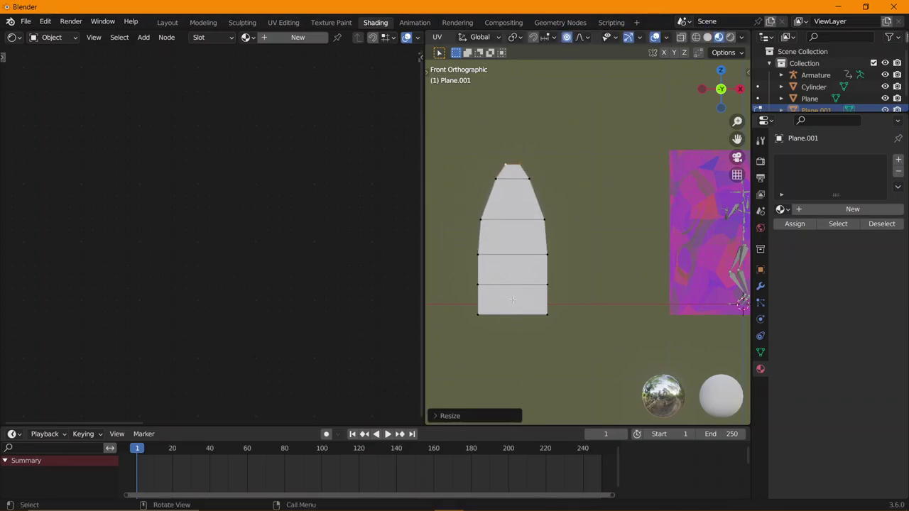
left_click(549, 314)
key("s")
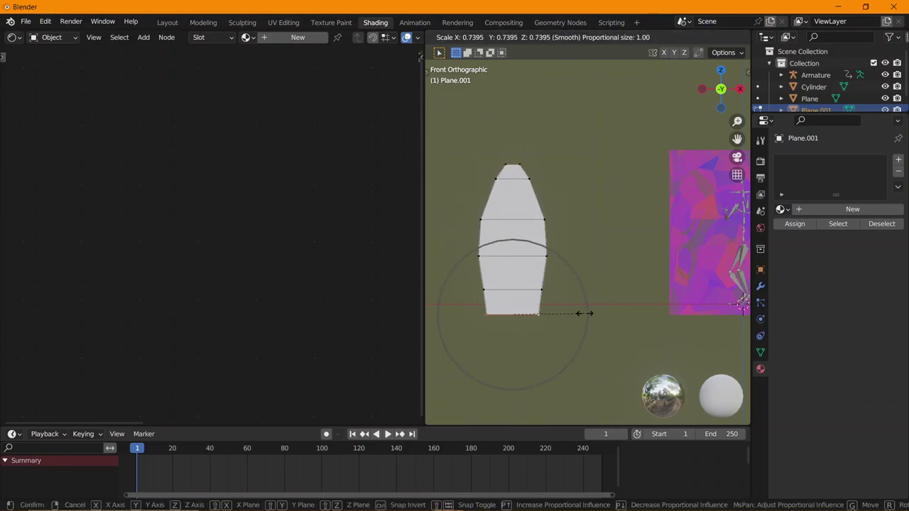
left_click(536, 313)
In Object Mode, stretch the sliver taller along Z and make it narrower along X.
key("Tab")
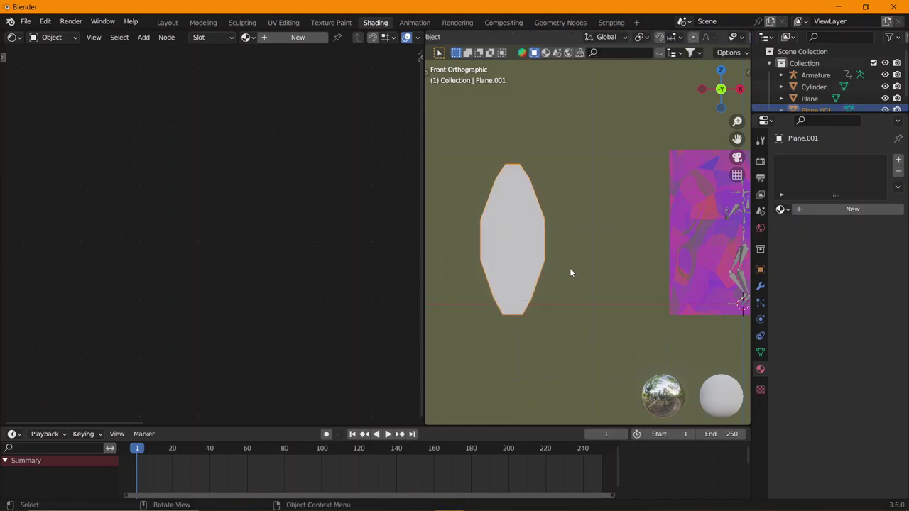
right_click(570, 268)
key("Escape")
key("s")
key("z")
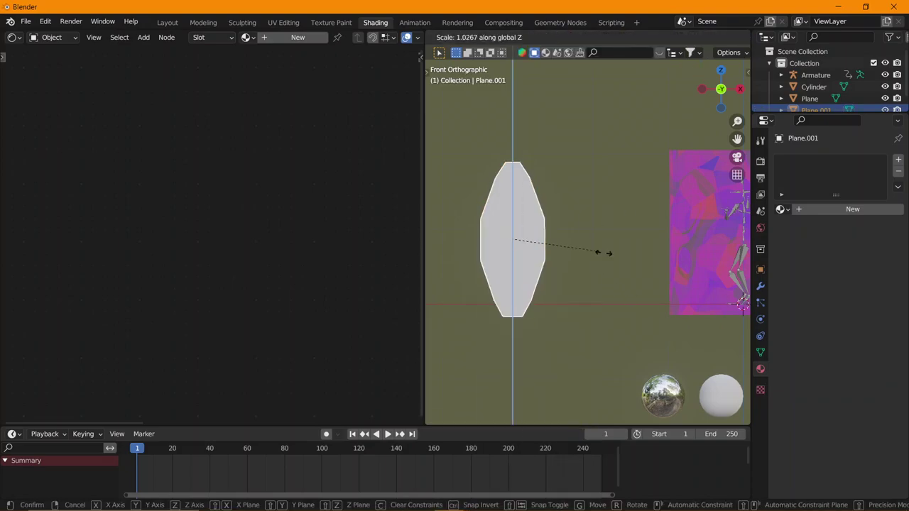
left_click(622, 260)
key("s")
key("x")
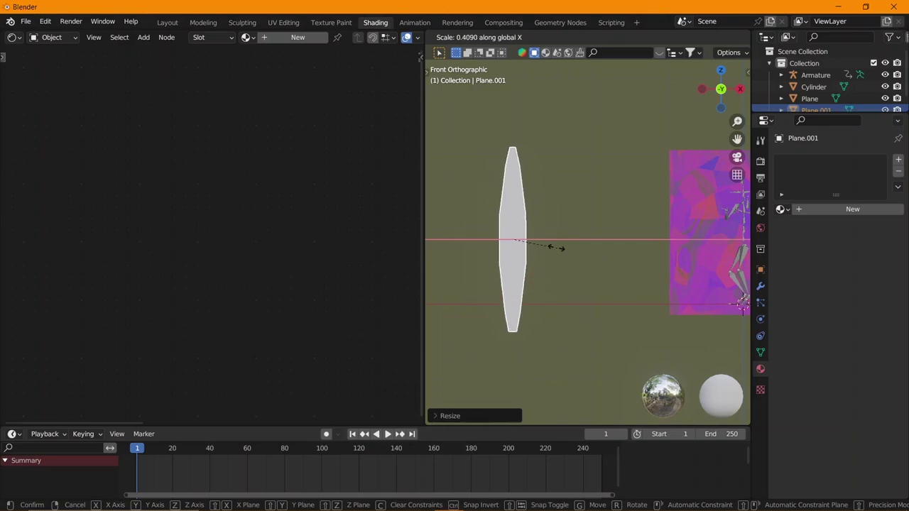
left_click(586, 249)
key("s")
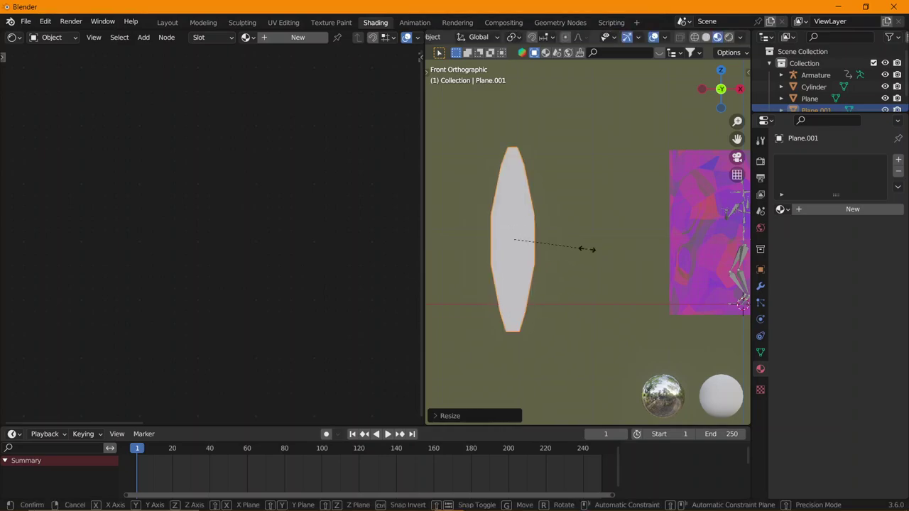
key("x")
left_click(576, 250)
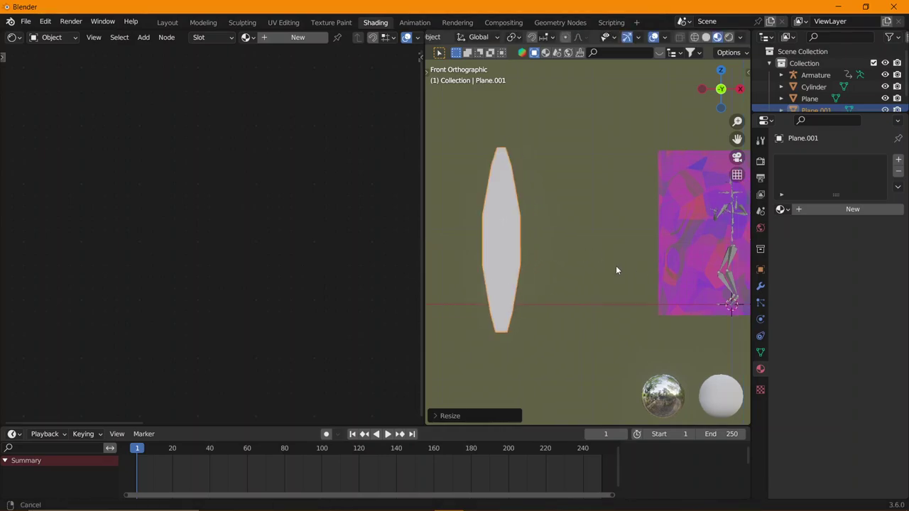
middle_click_drag(617, 268, 578, 261, "shift")
On the cylinder material, try linking Gradient Texture colour into Musgrave Scale, then remove that link.
left_click(606, 245)
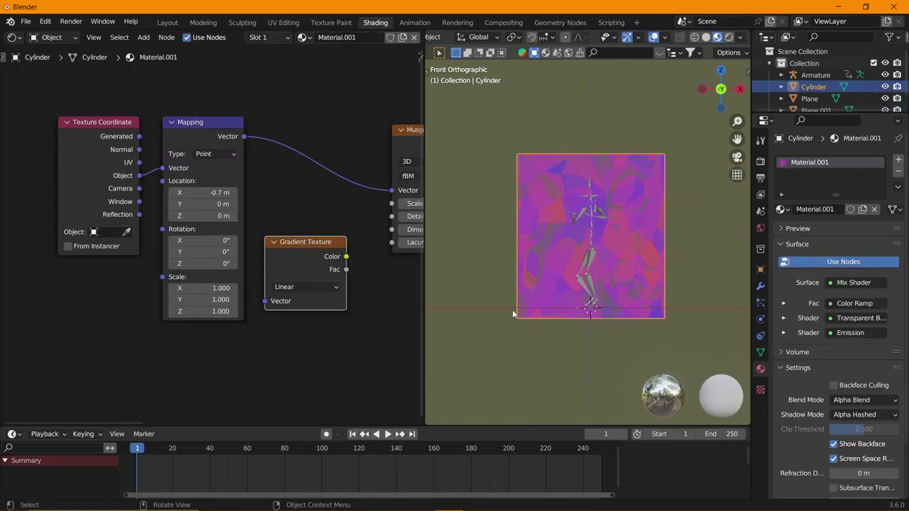
middle_click_drag(339, 253, 320, 251)
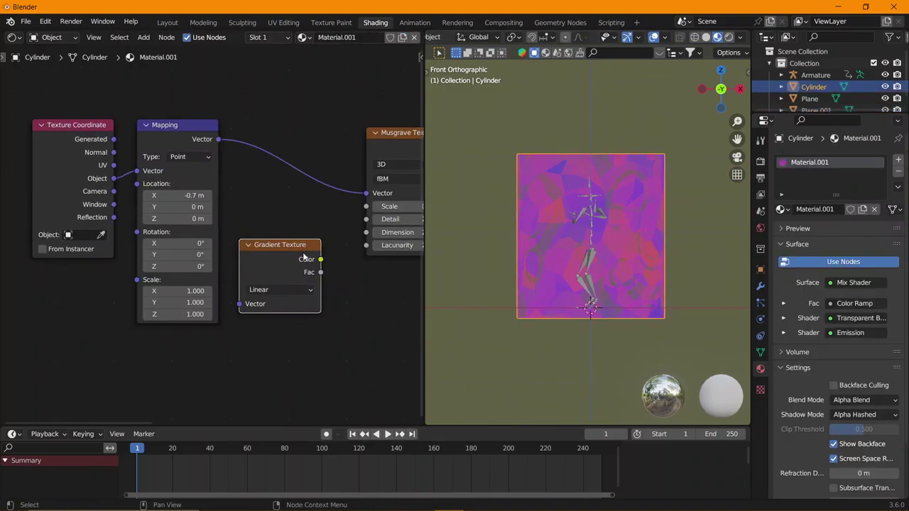
left_click_drag(320, 258, 338, 241)
left_click_drag(362, 208, 365, 206)
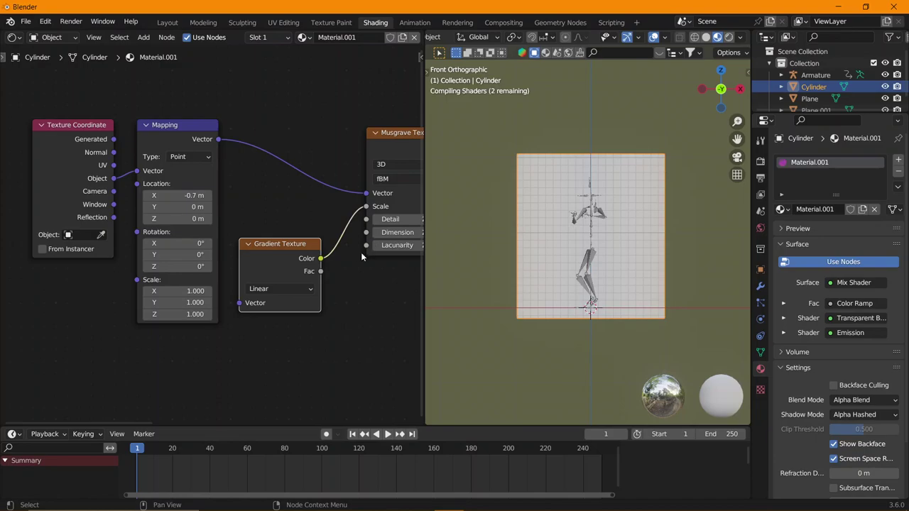
scroll(317, 277, "down", 1)
scroll(272, 271, "down", 1)
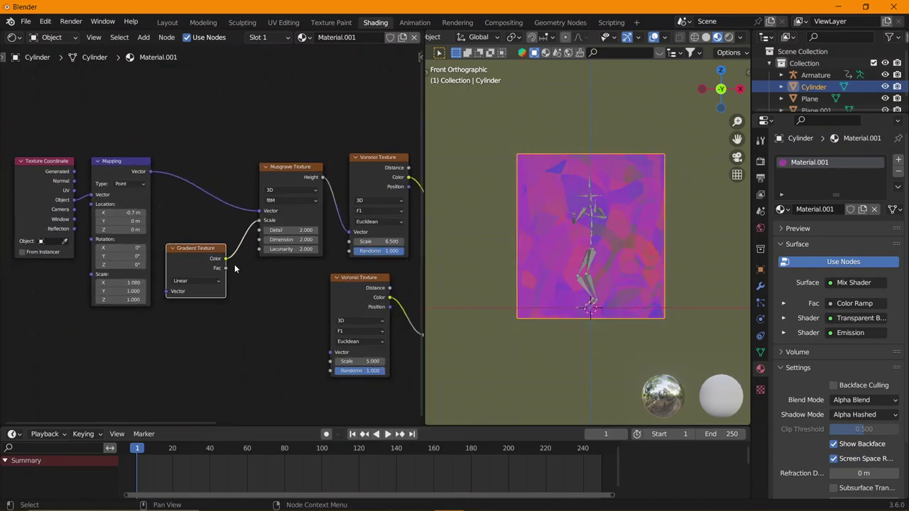
scroll(228, 257, "up", 1)
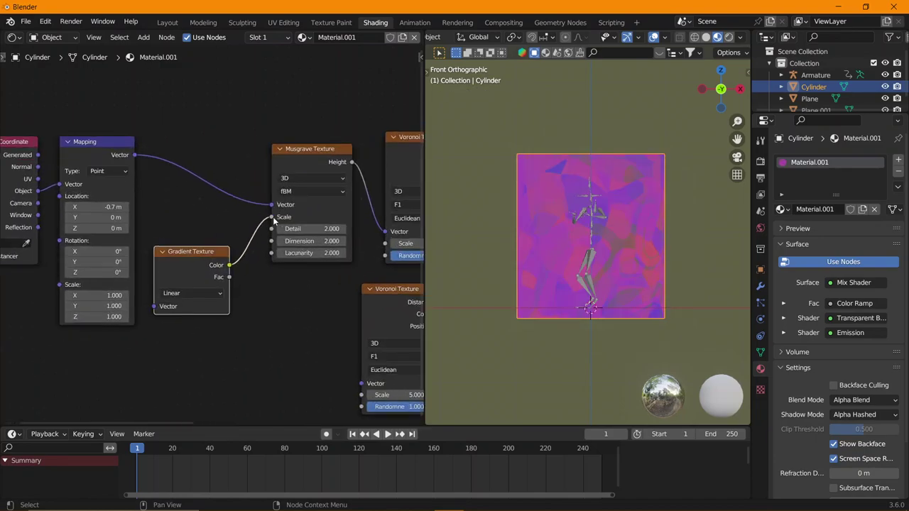
left_click_drag(272, 217, 271, 250)
scroll(271, 254, "up", 1)
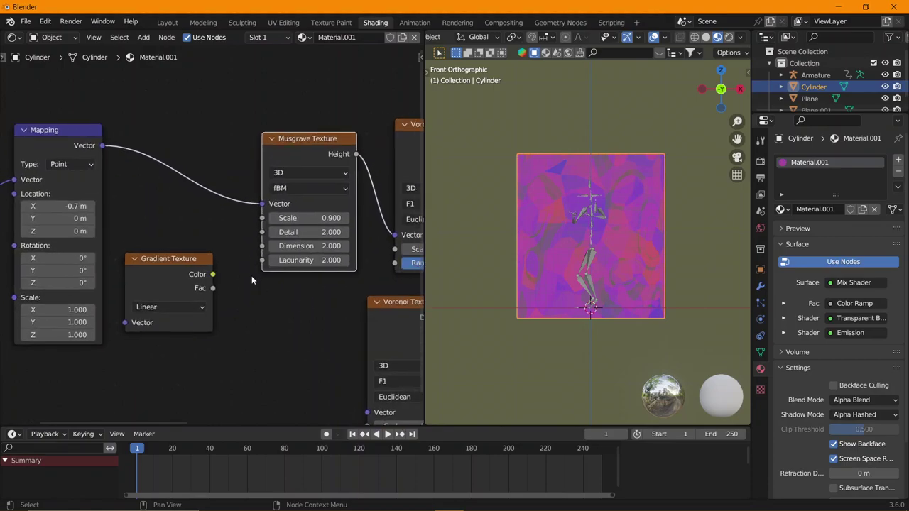
scroll(252, 279, "down", 1)
scroll(215, 282, "down", 1)
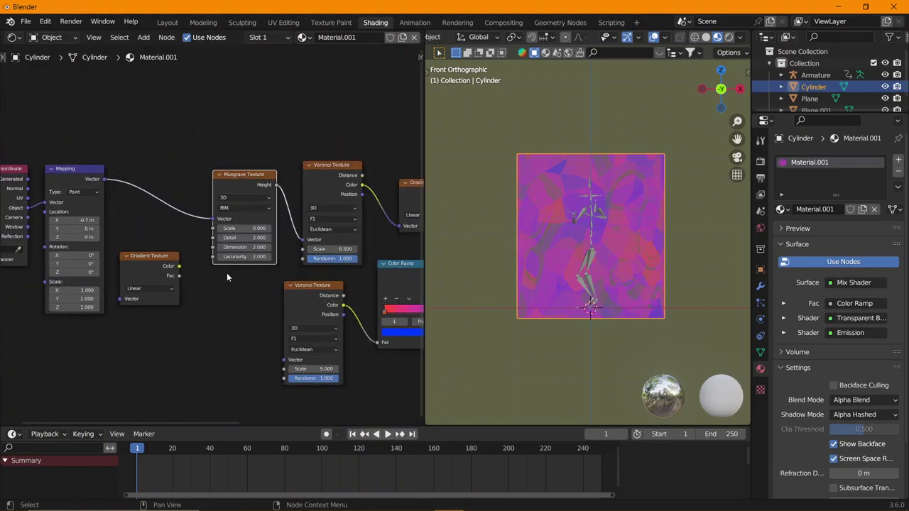
scroll(239, 267, "up", 2)
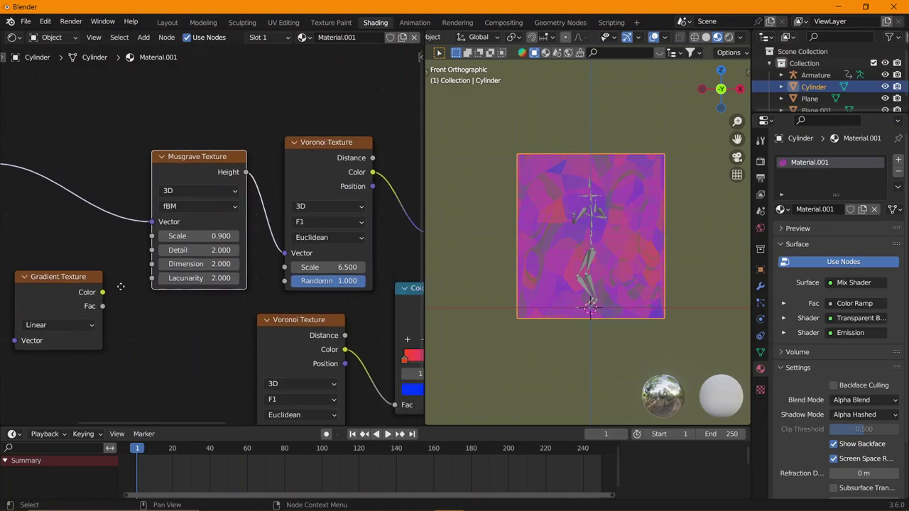
scroll(274, 253, "down", 1)
scroll(316, 244, "down", 1)
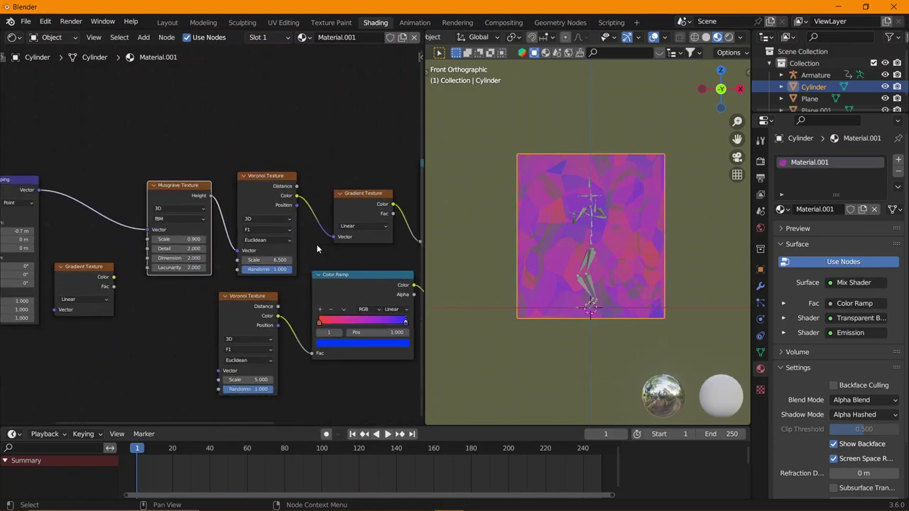
Slide the grey mask Color Ramp's black stop to about 0.8, leaving sparse purple patches.
middle_click_drag(351, 239, 206, 260)
left_click(285, 234)
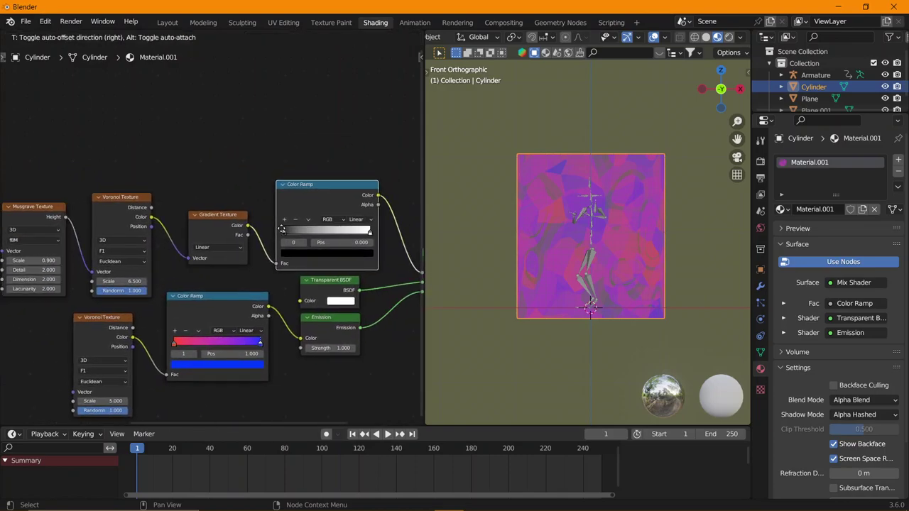
left_click_drag(285, 234, 354, 233)
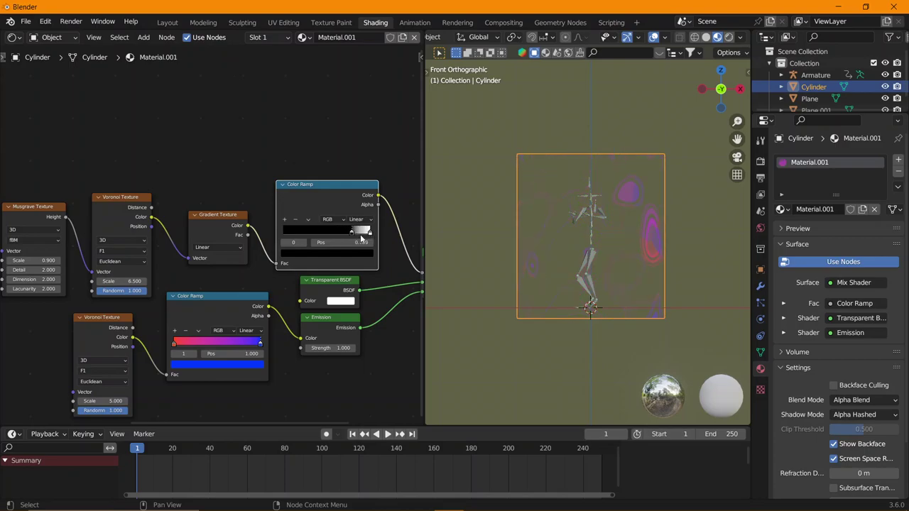
left_click(367, 233)
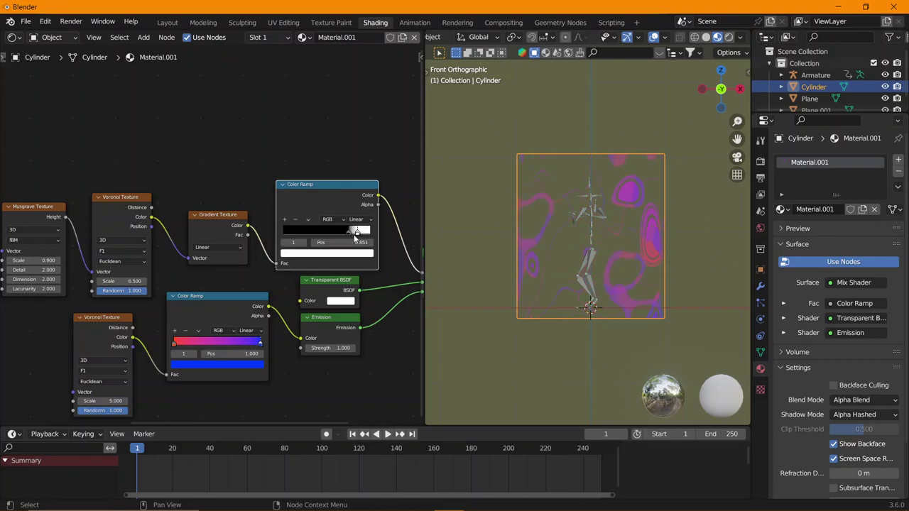
left_click_drag(348, 234, 354, 235)
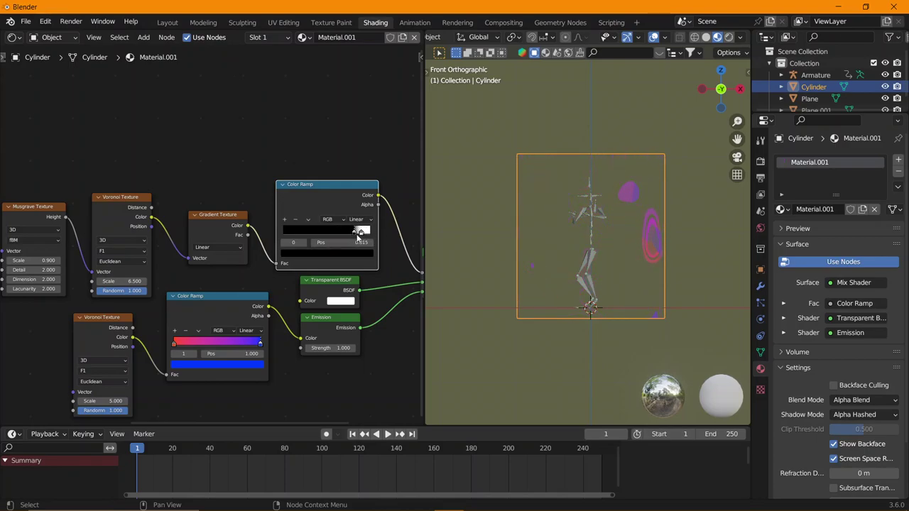
key("g")
left_click(352, 235)
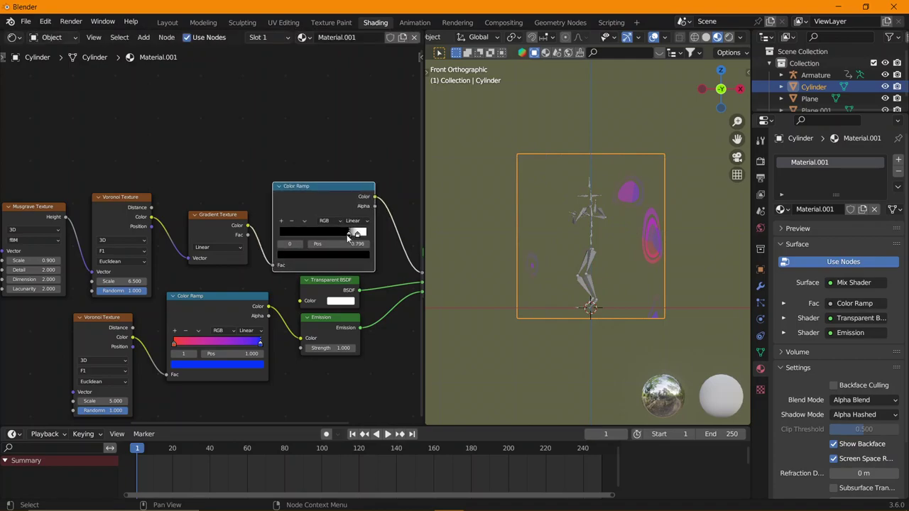
Set the Mapping node's Scale X to 3.4.
scroll(337, 255, "up", 1)
scroll(326, 257, "left", 2)
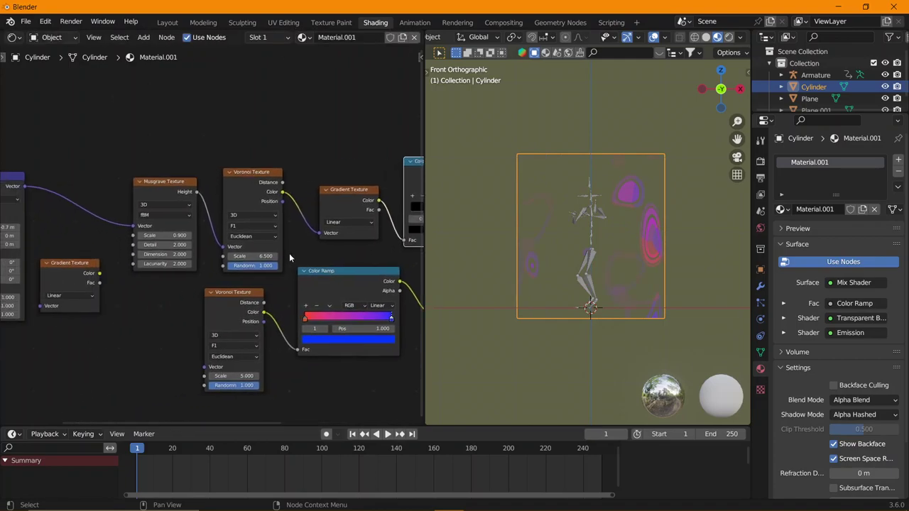
scroll(316, 259, "left", 2)
scroll(306, 262, "left", 2)
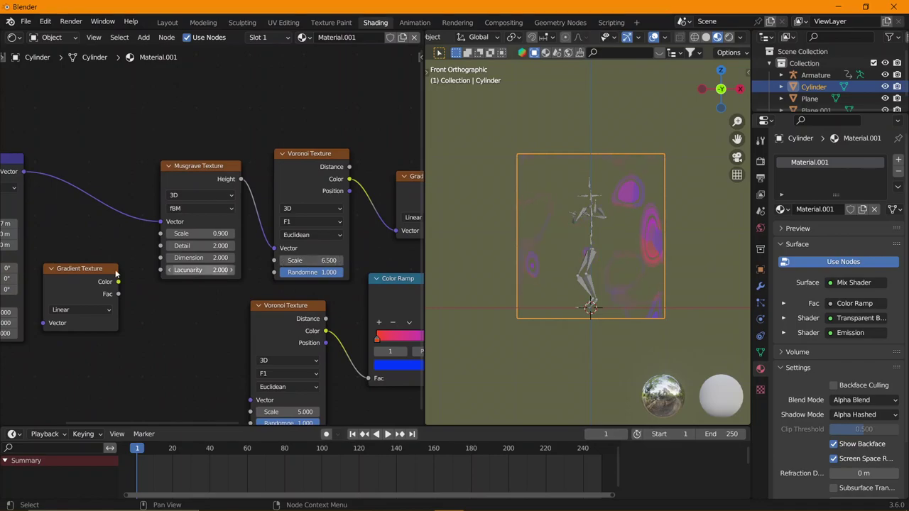
scroll(213, 263, "left", 5)
scroll(216, 258, "up", 1)
middle_click_drag(216, 257, 223, 254)
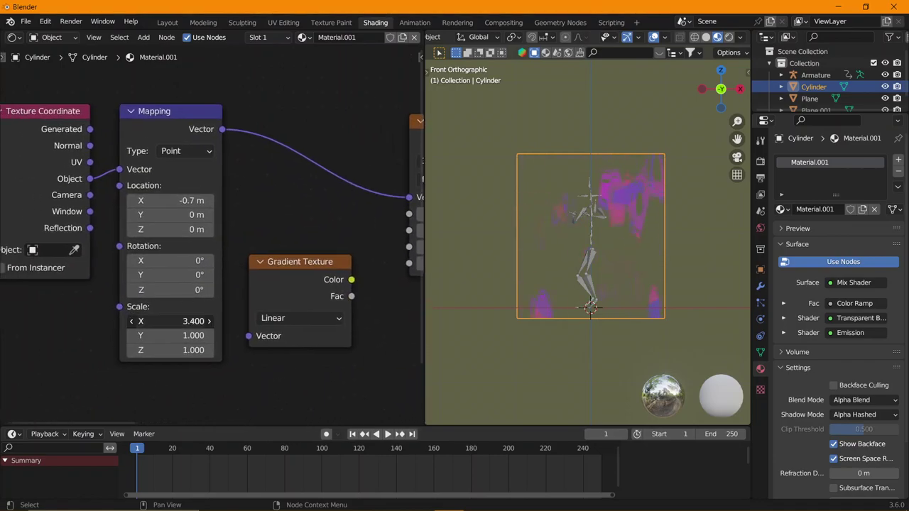
Set the Mapping node's Scale to 0.1, 0.2 and 8.6.
mouse_move(170, 320)
left_mouse_down()
mouse_move(160, 321)
mouse_move(186, 320)
mouse_move(163, 335)
mouse_move(185, 335)
mouse_move(193, 349)
mouse_move(241, 350)
mouse_move(206, 350)
mouse_move(176, 321)
left_mouse_up()
left_click(170, 335)
type("0.7")
key("Return")
right_click(171, 337)
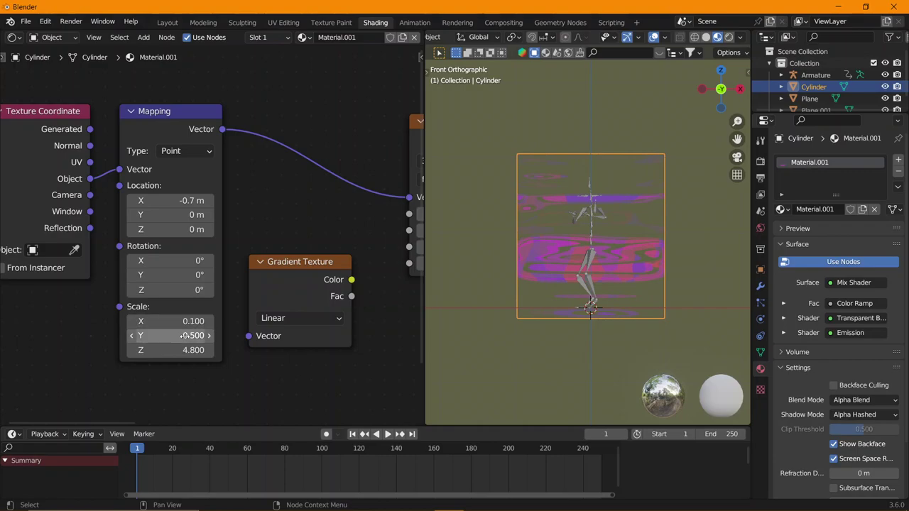
left_click(131, 335)
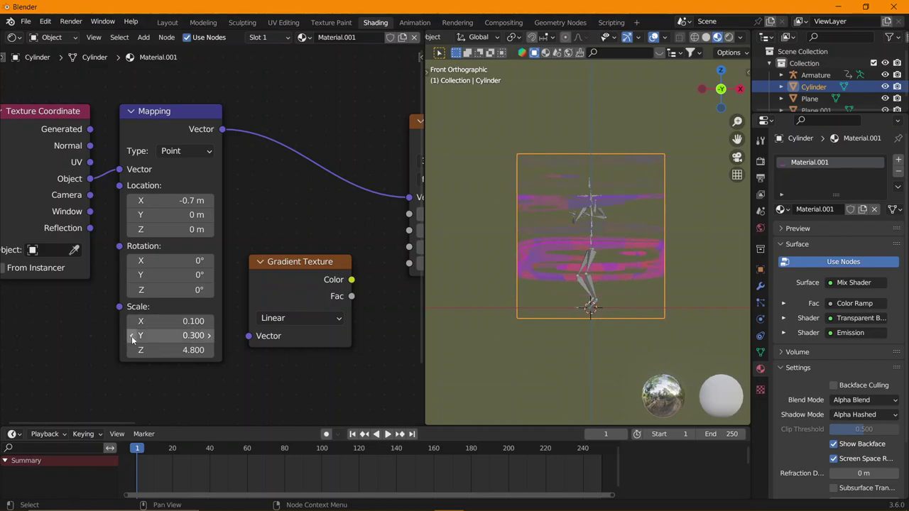
left_click_drag(174, 350, 174, 350)
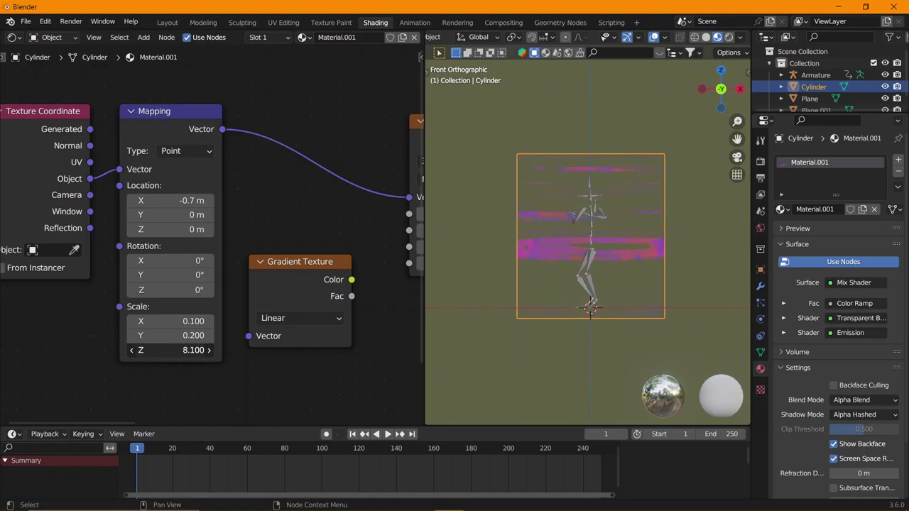
Rotate the texture to 18°, 11.4°, 13.6°, previewing Location Y shifts and leaving it at 0.
middle_click_drag(231, 296, 200, 306)
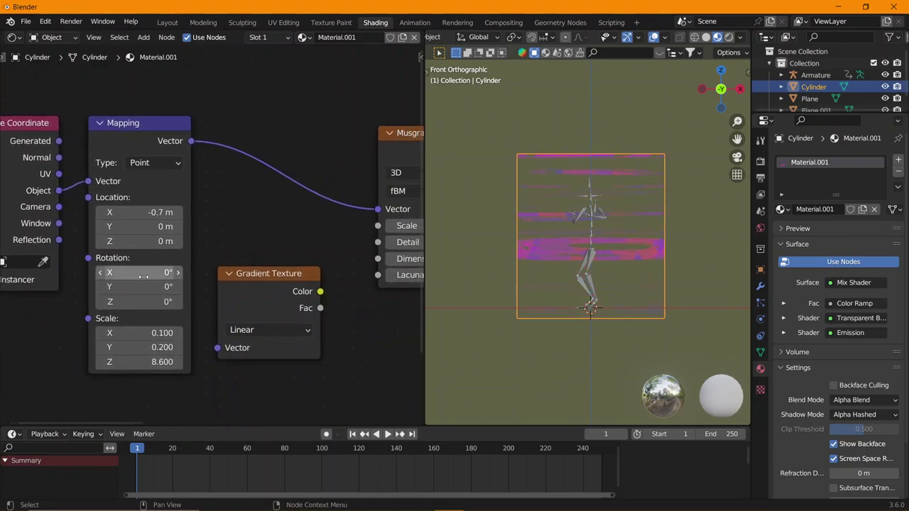
mouse_move(140, 272)
left_mouse_down()
mouse_move(174, 272)
mouse_move(145, 286)
mouse_move(170, 301)
left_mouse_up()
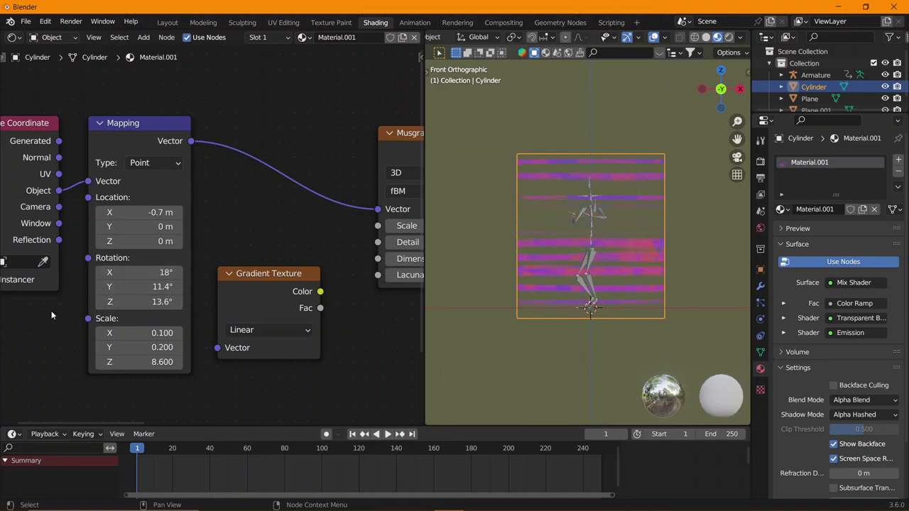
middle_click_drag(105, 266, 66, 283)
mouse_move(77, 227)
left_mouse_down()
mouse_move(76, 239)
mouse_move(240, 241)
left_mouse_up()
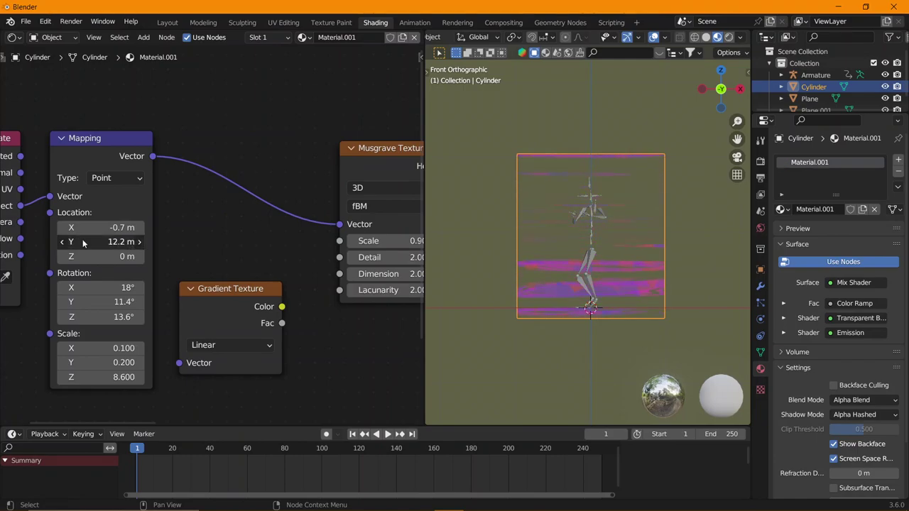
key("Escape")
middle_click_drag(240, 241, 186, 247)
left_click_drag(69, 247, 107, 247)
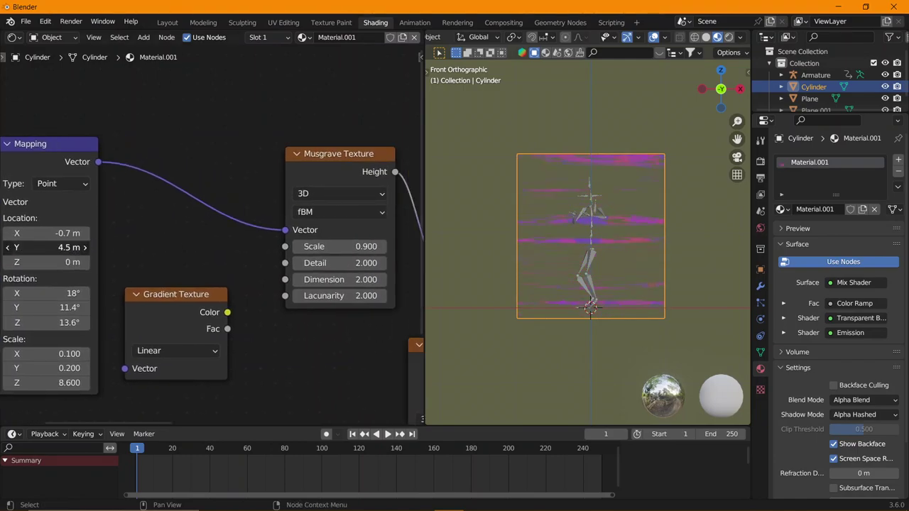
key("Escape")
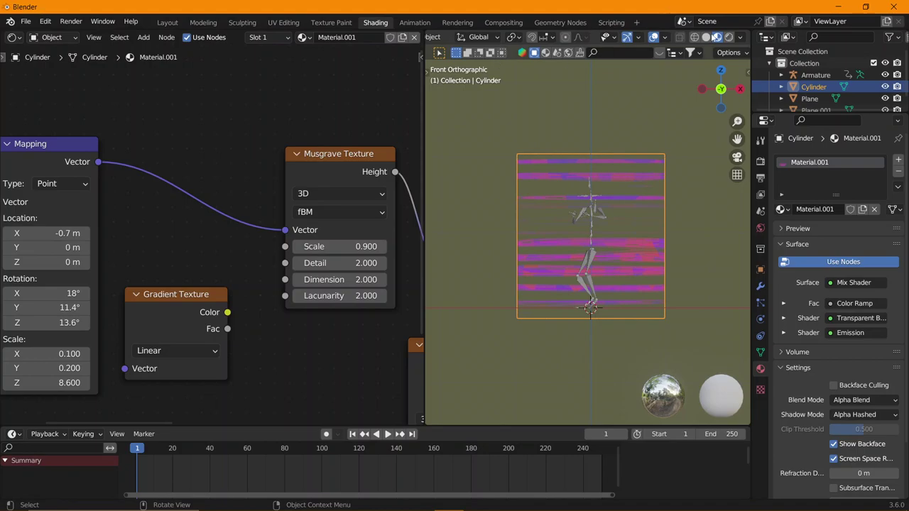
Preview in rendered shading without overlays and set the World background colour to black.
left_click(729, 38)
left_click(654, 38)
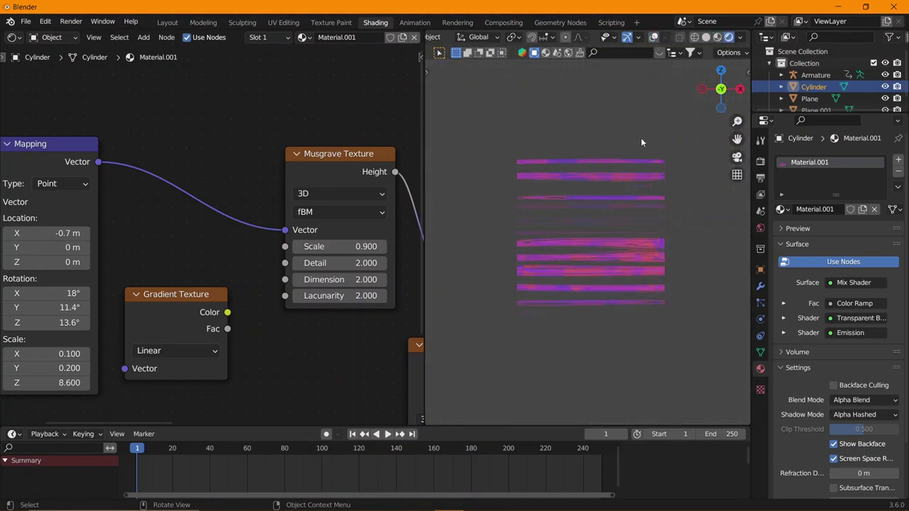
scroll(643, 142, "up", 2)
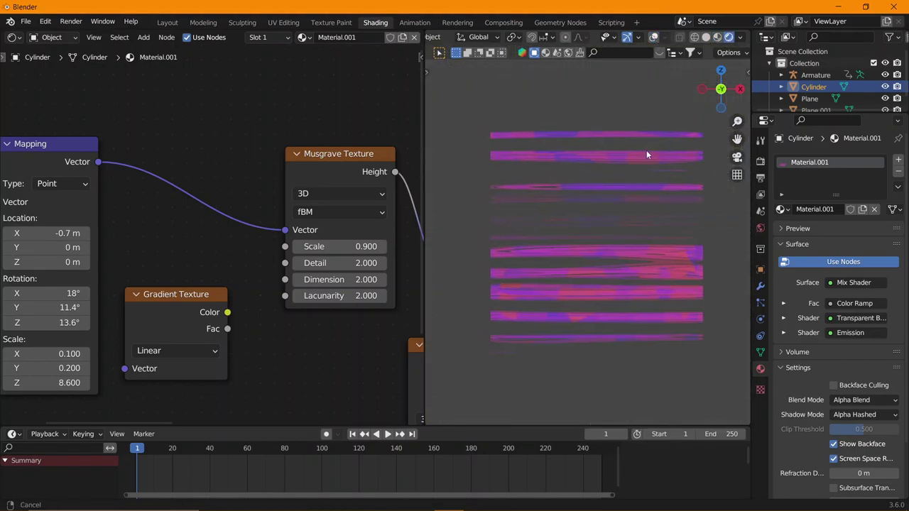
left_click(759, 227)
left_click(855, 239)
left_click_drag(883, 135, 882, 146)
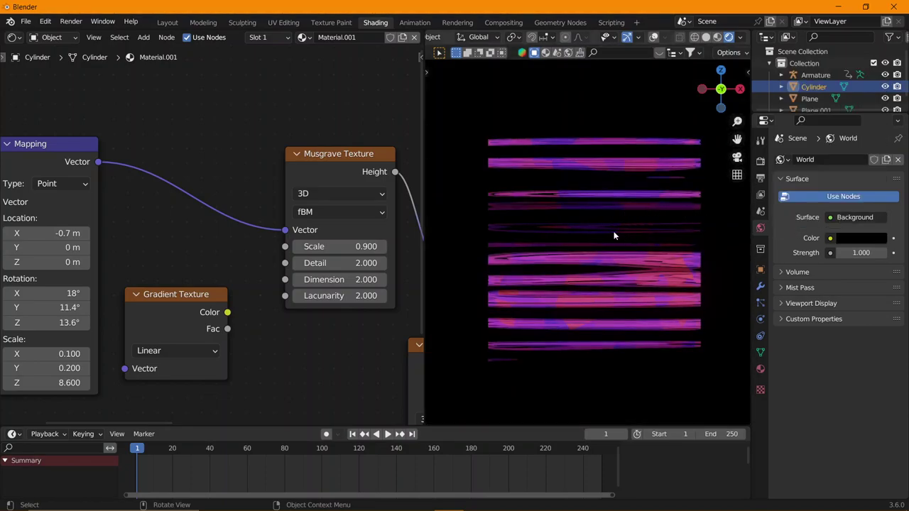
mouse_move(613, 233)
middle_mouse_down()
mouse_move(597, 265)
mouse_move(596, 207)
middle_mouse_up()
Switch to wireframe display with overlays back on, orbiting around the cylinder.
left_click(706, 37)
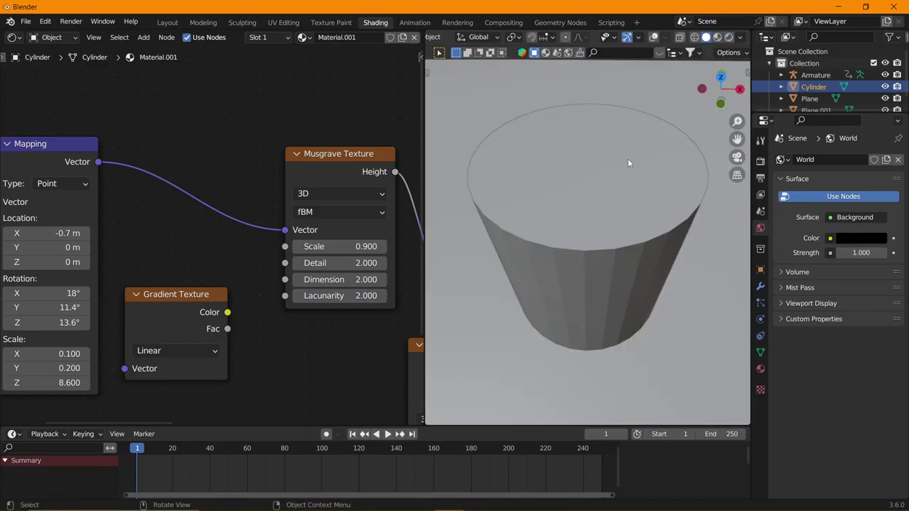
middle_click_drag(627, 164, 607, 174)
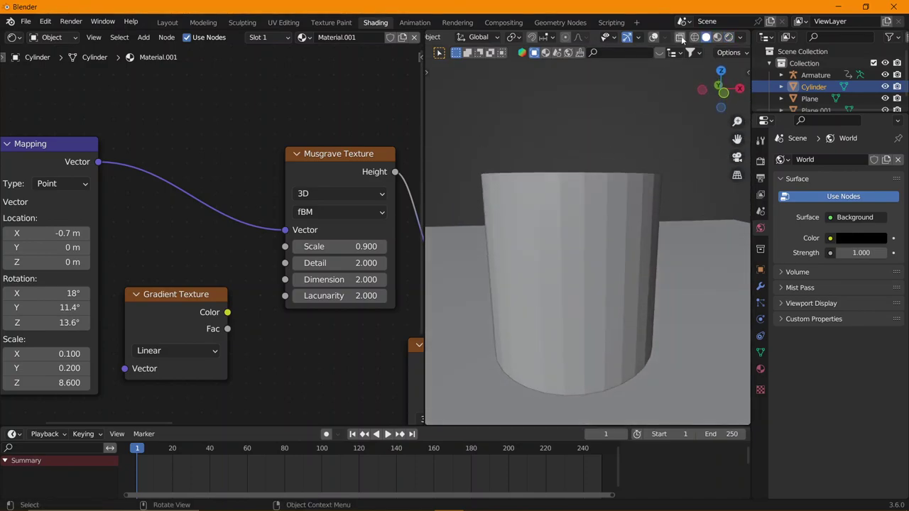
left_click(694, 37)
middle_click_drag(577, 252, 632, 177)
left_click(653, 37)
middle_click_drag(540, 234, 525, 245)
scroll(554, 272, "down", 3)
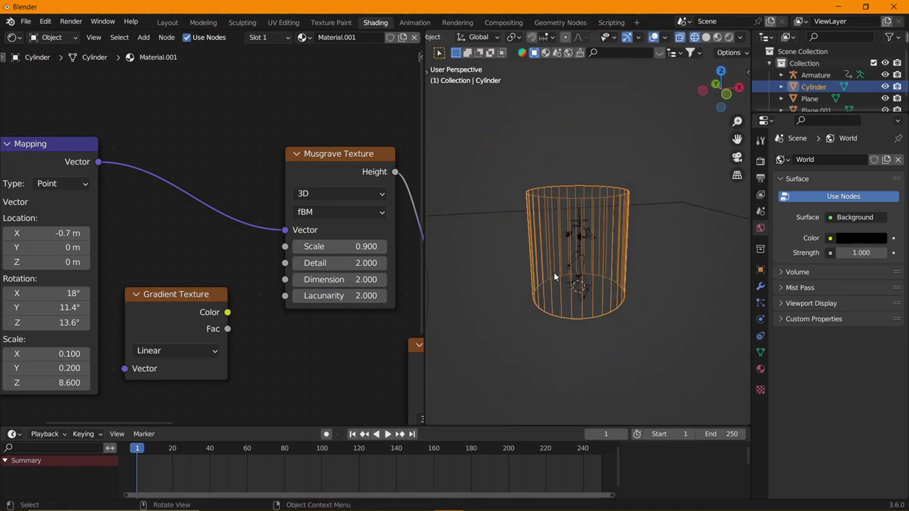
mouse_move(554, 272)
middle_mouse_down()
mouse_move(592, 247)
mouse_move(449, 192)
middle_mouse_up()
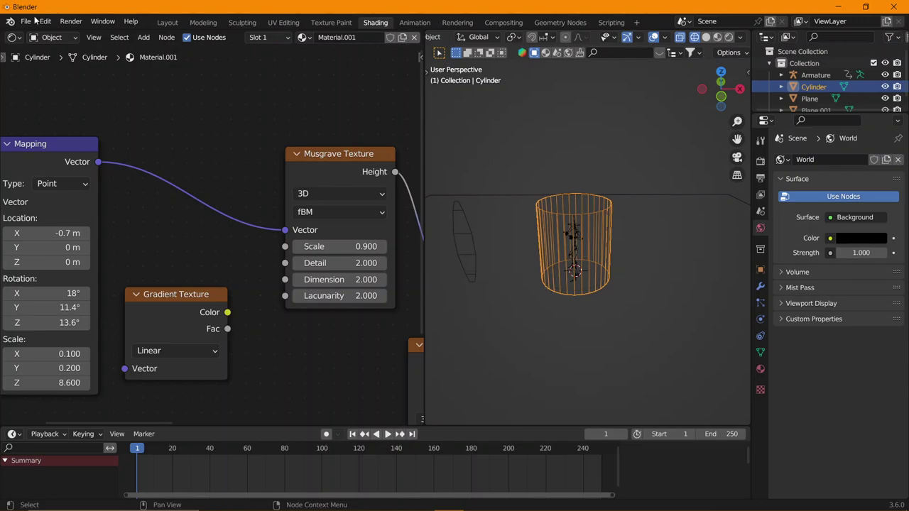
Import cap man walking.fbx from the Walk folder through the FBX importer.
left_click(11, 22)
mouse_move(47, 181)
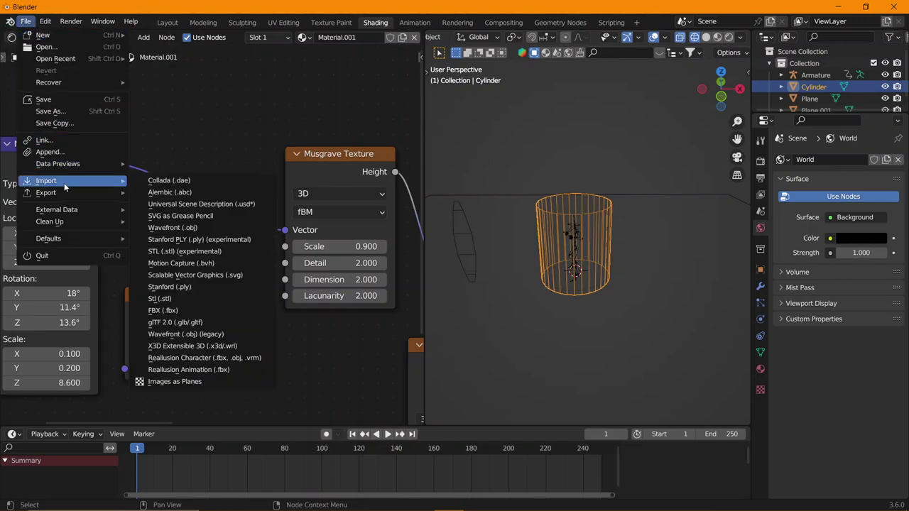
left_click(205, 310)
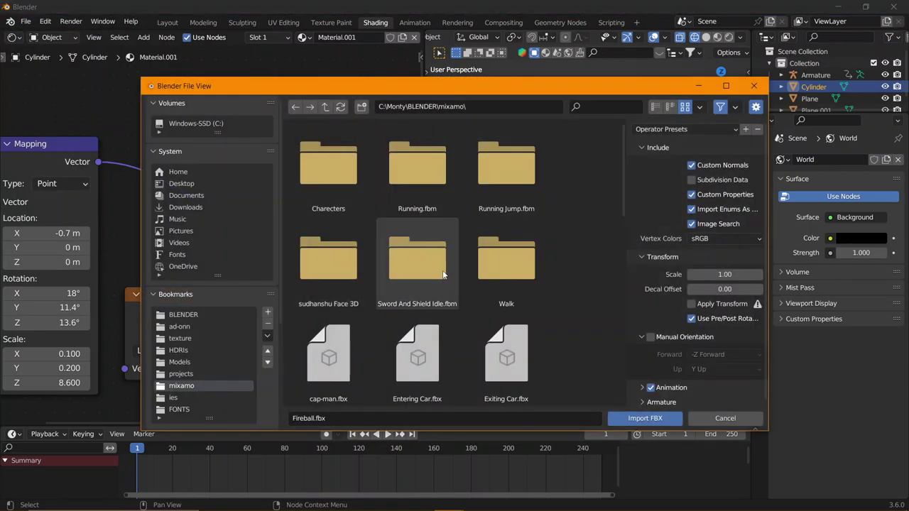
double_click(491, 207)
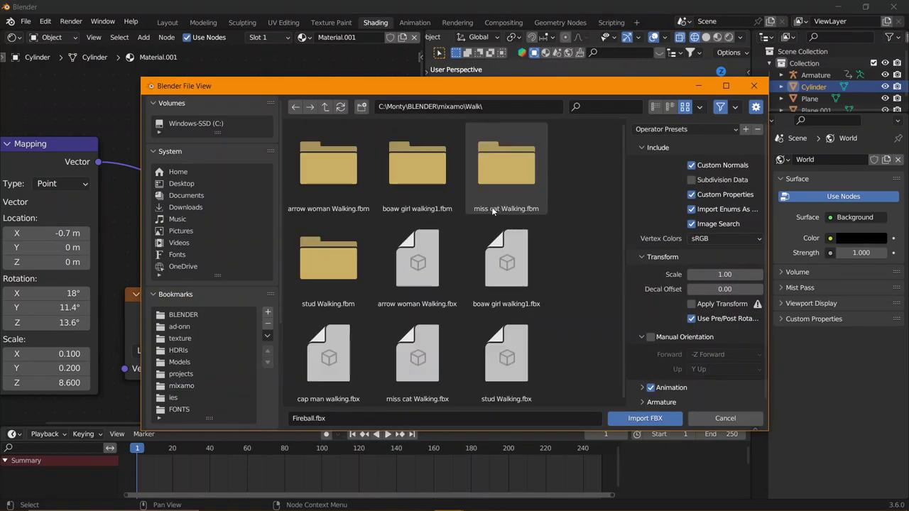
scroll(446, 323, "down", 1)
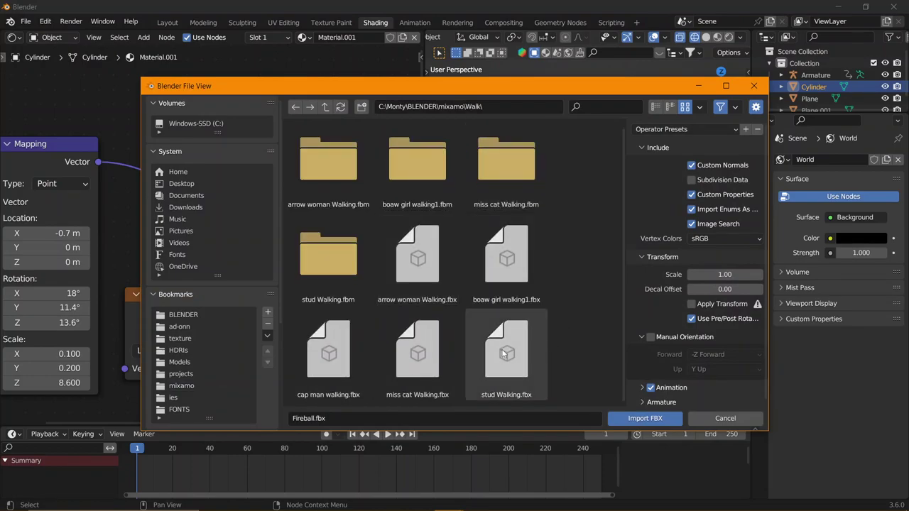
left_click(348, 370)
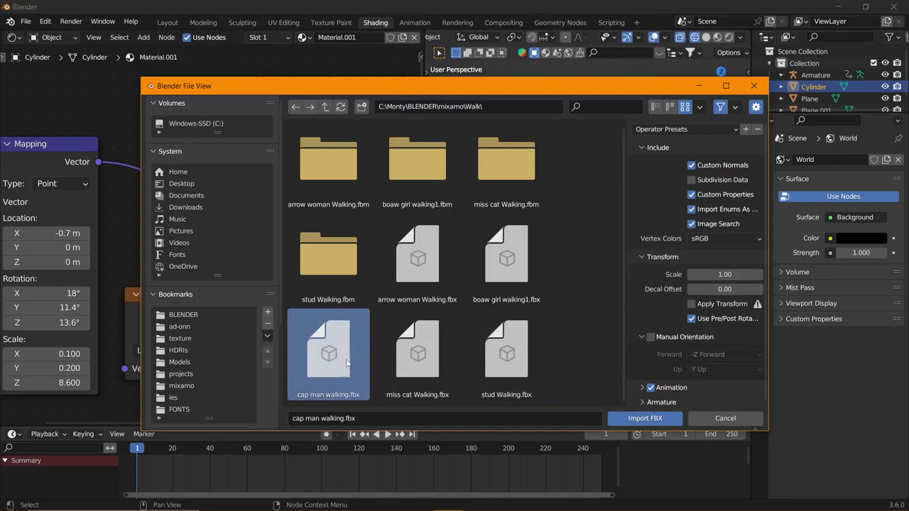
double_click(348, 363)
Move the original armature along X out of the cylinder, beside the new character.
scroll(629, 249, "up", 4)
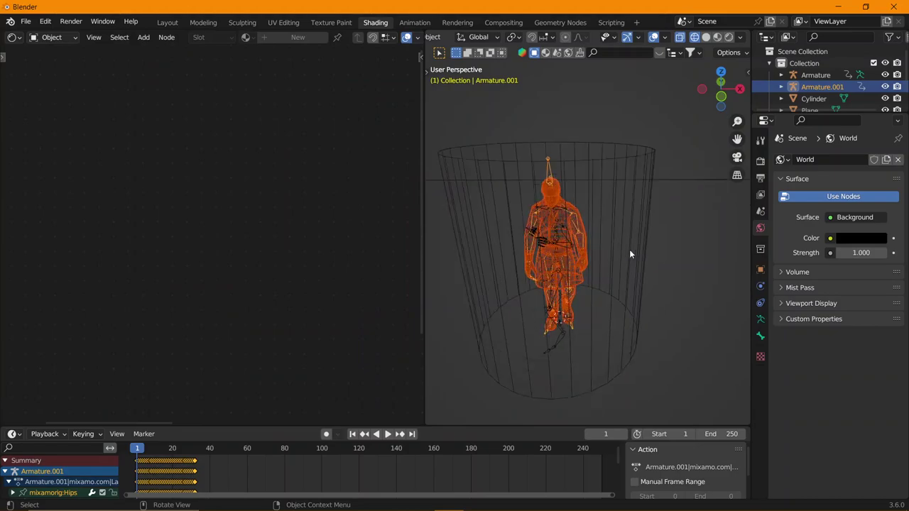
scroll(629, 249, "up", 2)
scroll(565, 253, "down", 1)
left_click(541, 242)
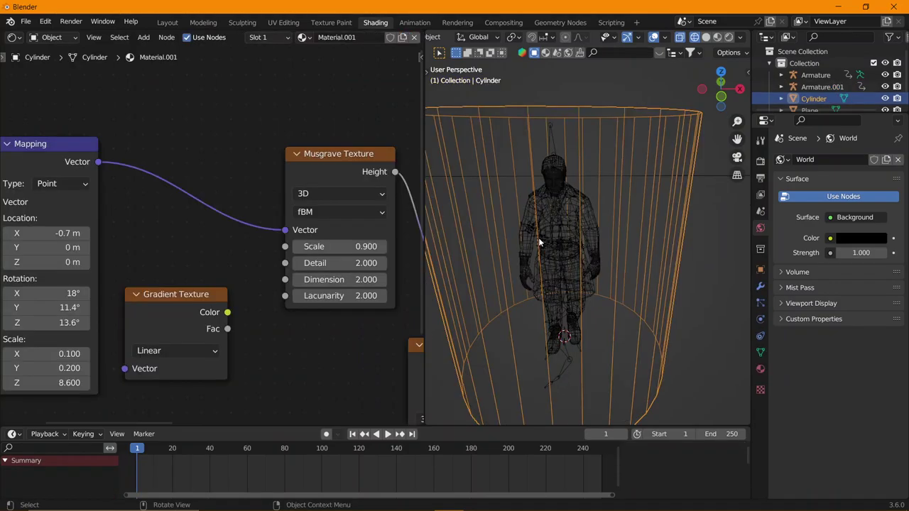
left_click(542, 241)
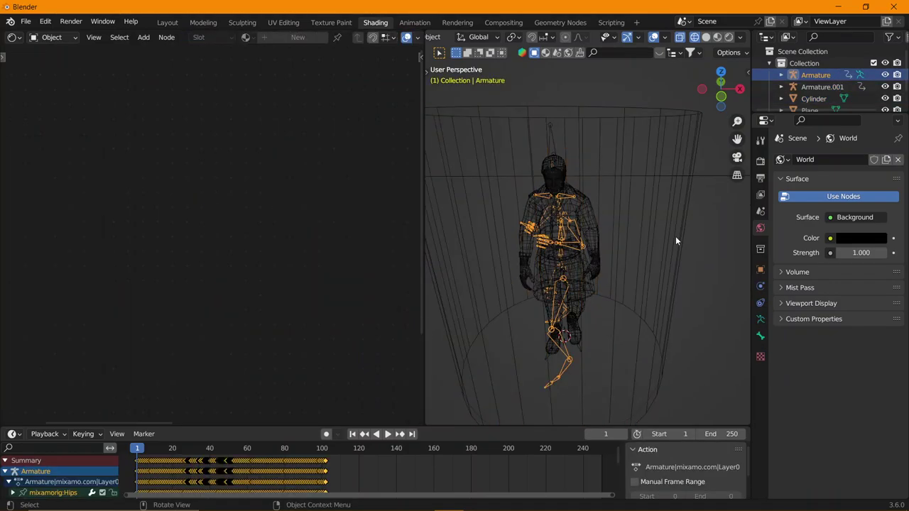
key("g")
key("x")
left_click(496, 239)
scroll(513, 240, "down", 2)
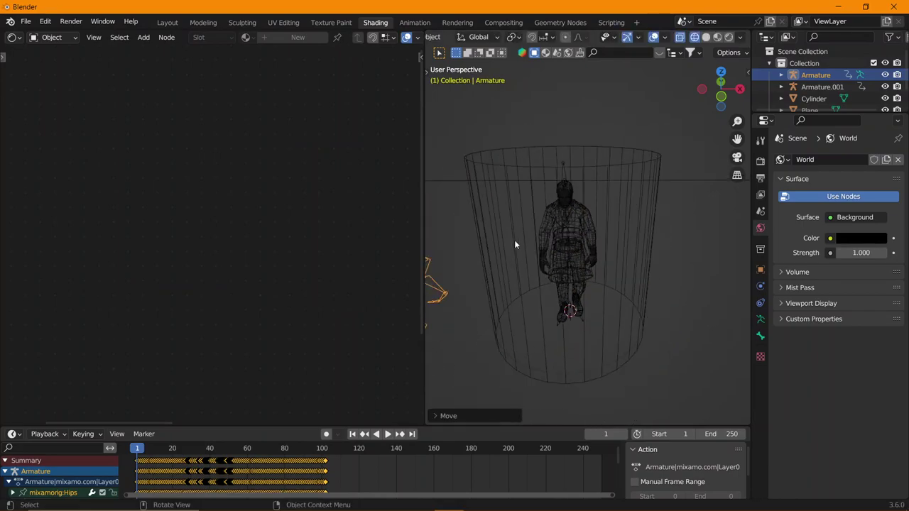
middle_click_drag(514, 240, 540, 272)
scroll(363, 458, "down", 2)
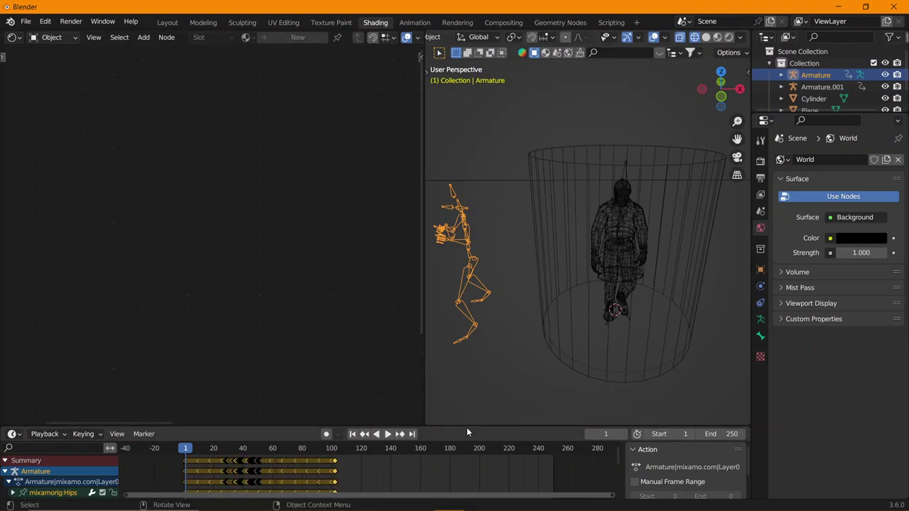
Test pasting the old keyframes onto the new armature, undo it, then delete the original armature.
mouse_move(466, 427)
left_mouse_down()
mouse_move(473, 412)
mouse_move(433, 393)
left_mouse_up()
key("n")
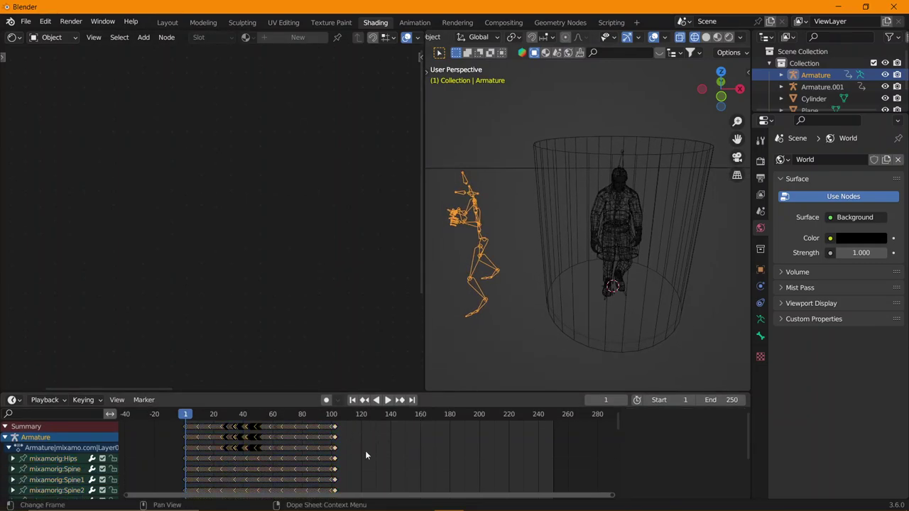
left_click(365, 450, "ctrl")
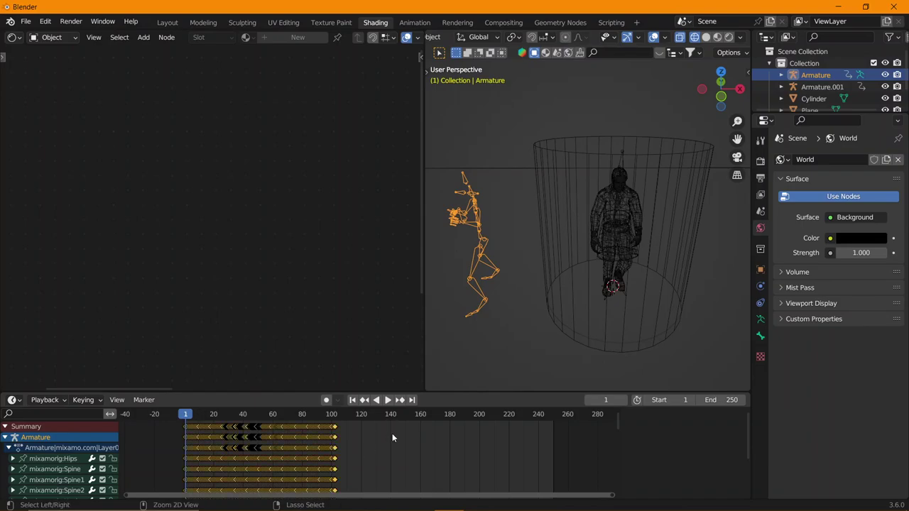
left_click(622, 159)
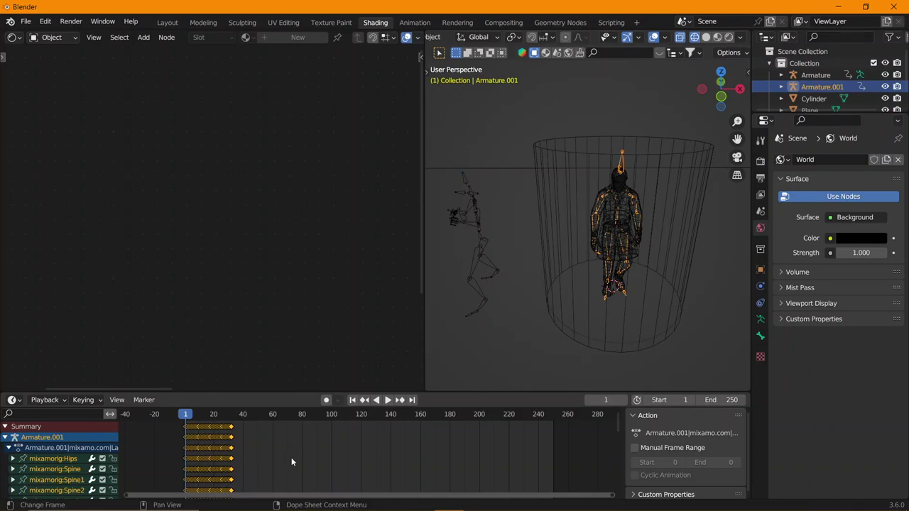
key("x")
left_click(252, 458)
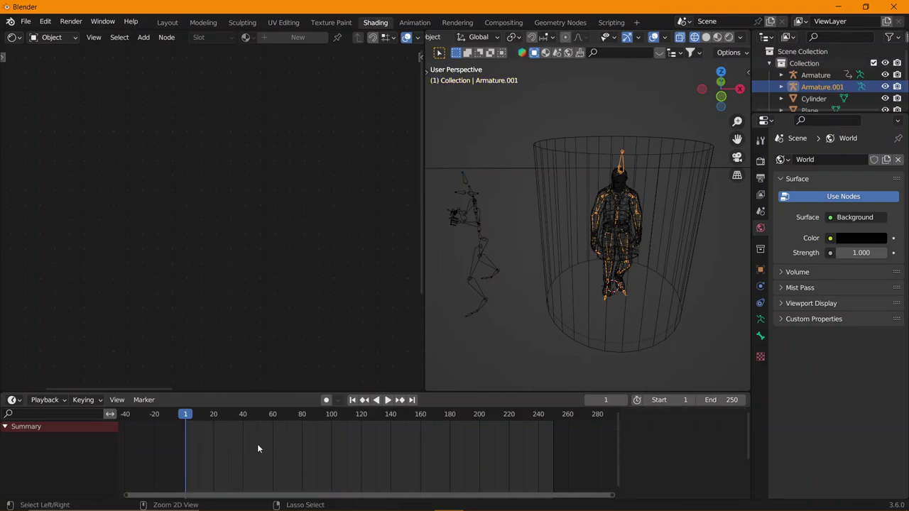
key("ctrl+v")
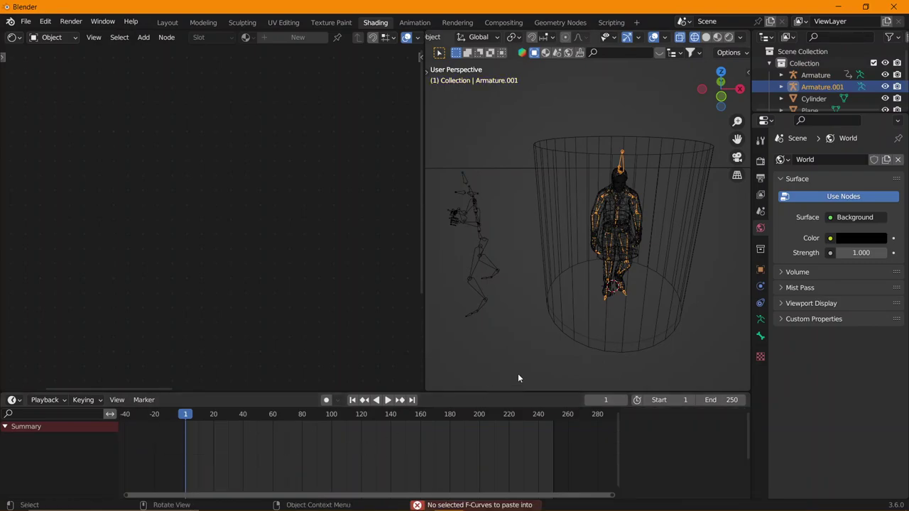
key("ctrl+v")
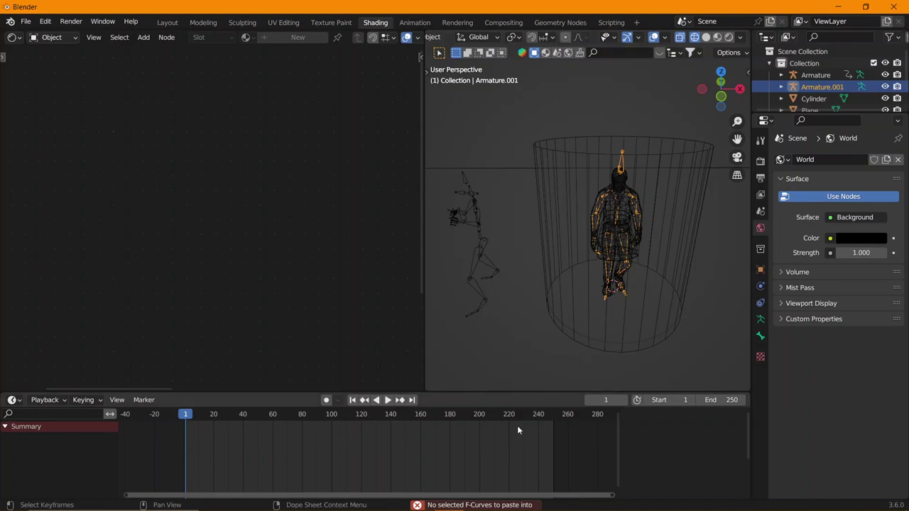
key("ctrl+z")
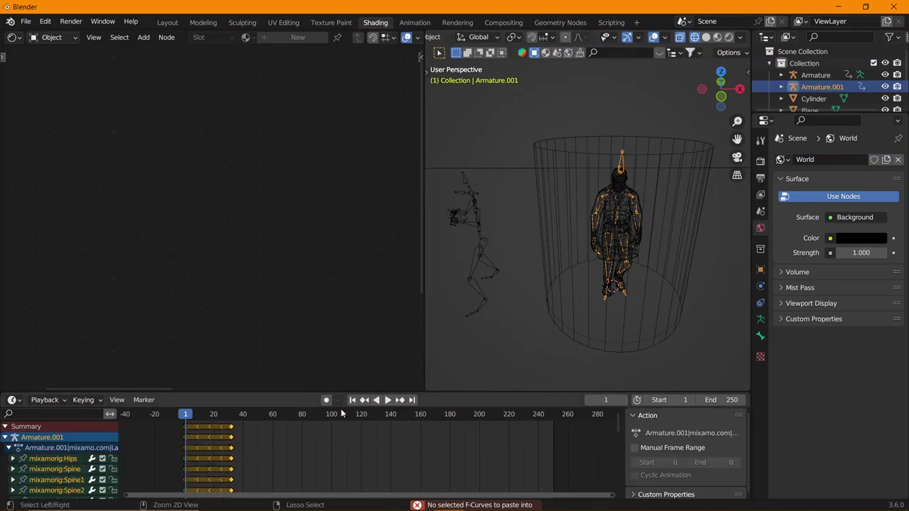
left_click(477, 229)
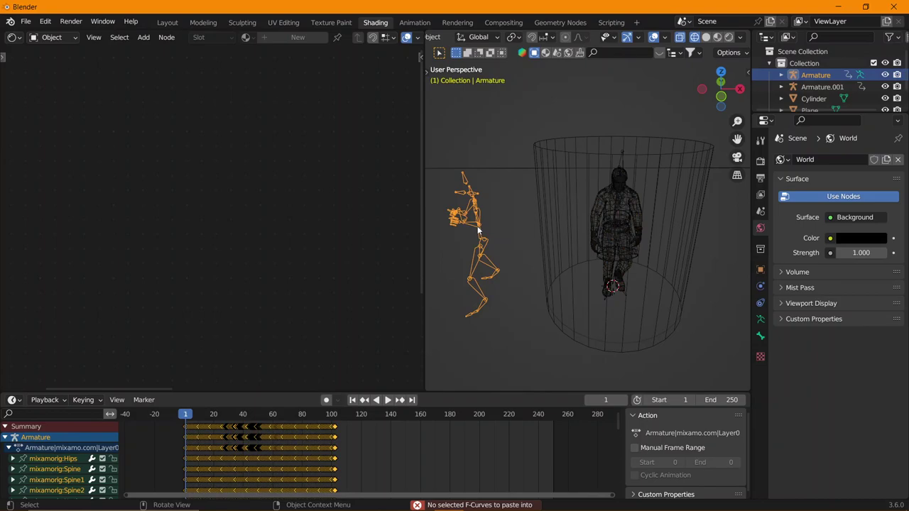
key("Delete")
Preview the walk in front view and select Armature.001 with its keyframes in the Dope Sheet.
middle_click_drag(594, 247, 606, 266)
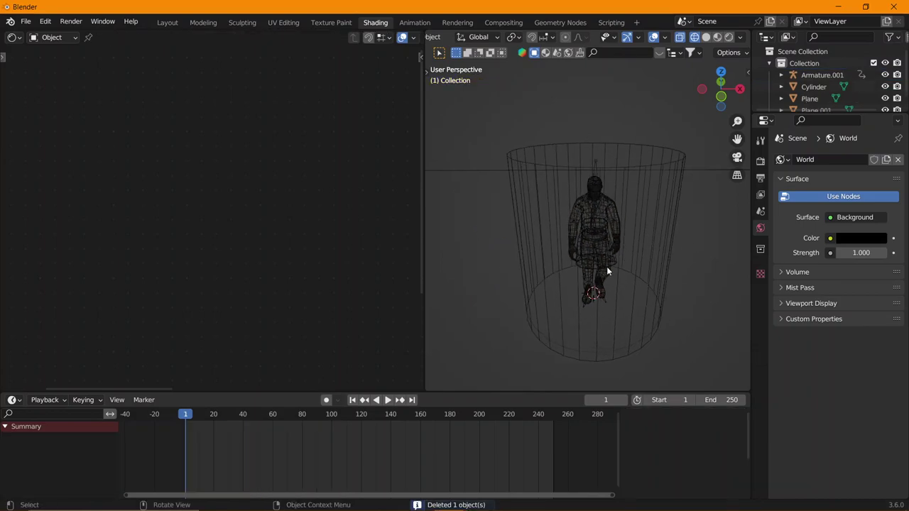
key("KP_1")
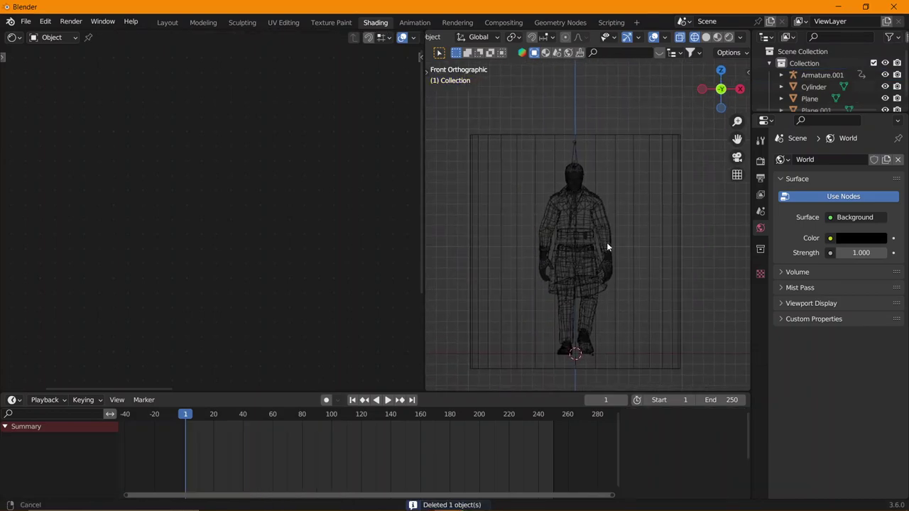
key("space")
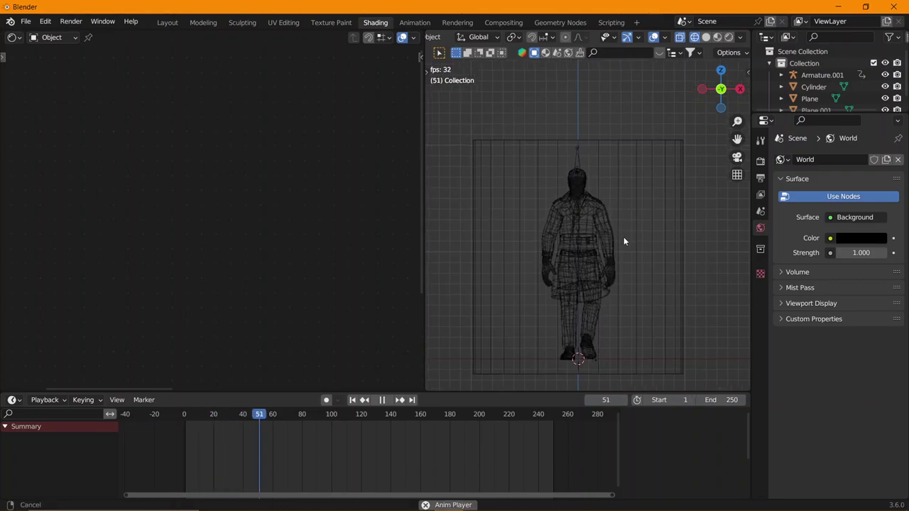
key("space")
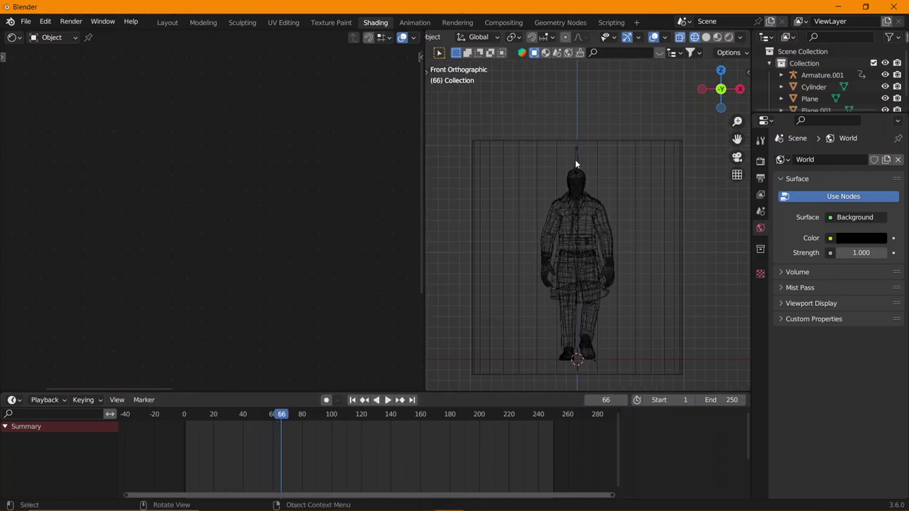
left_click(574, 159)
left_click(574, 159)
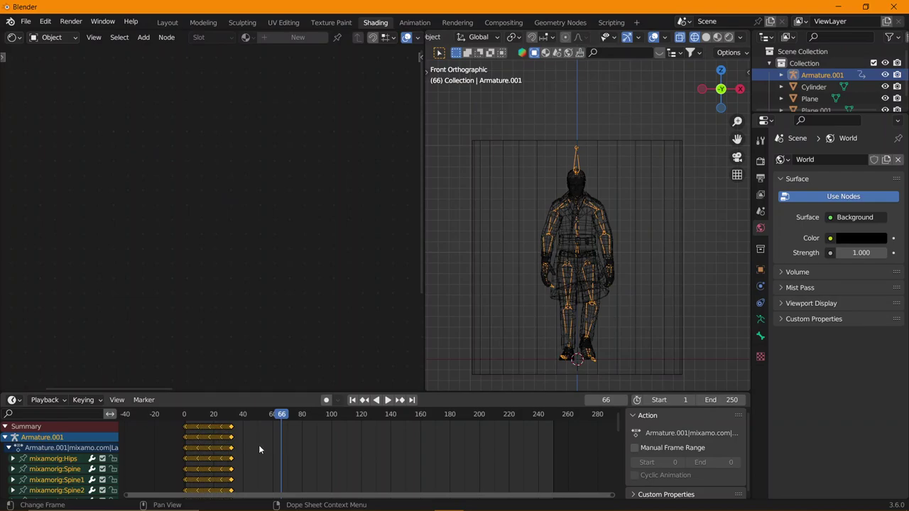
middle_click_drag(258, 444, 284, 441)
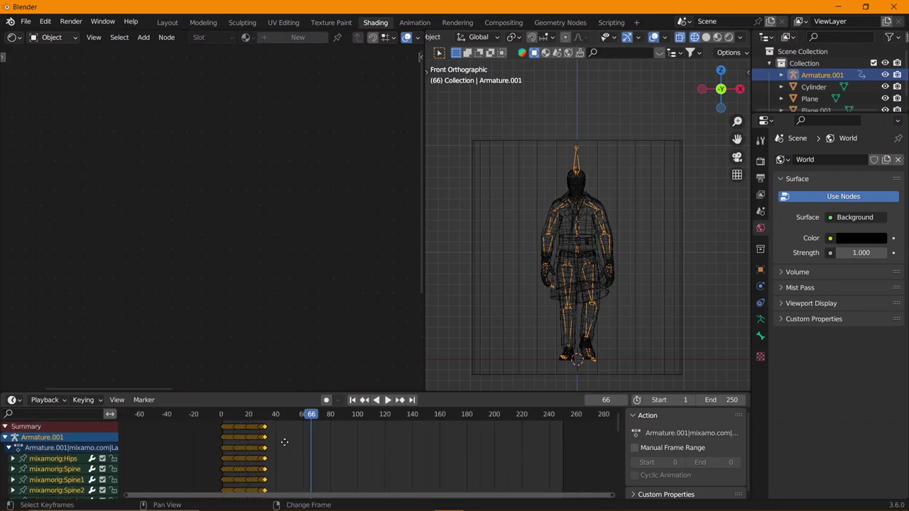
scroll(284, 442, "up", 2)
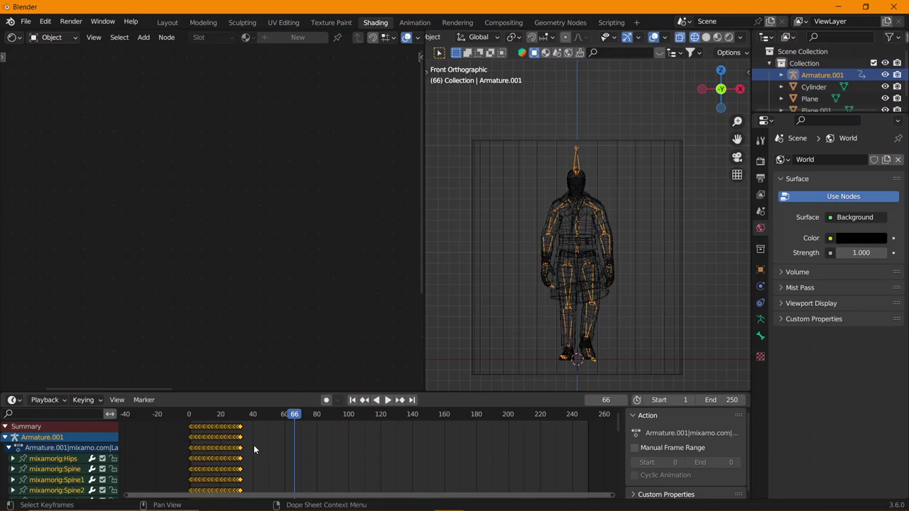
Duplicate the walk keyframes three times end to end, then replay from the first frame.
key("shift+d")
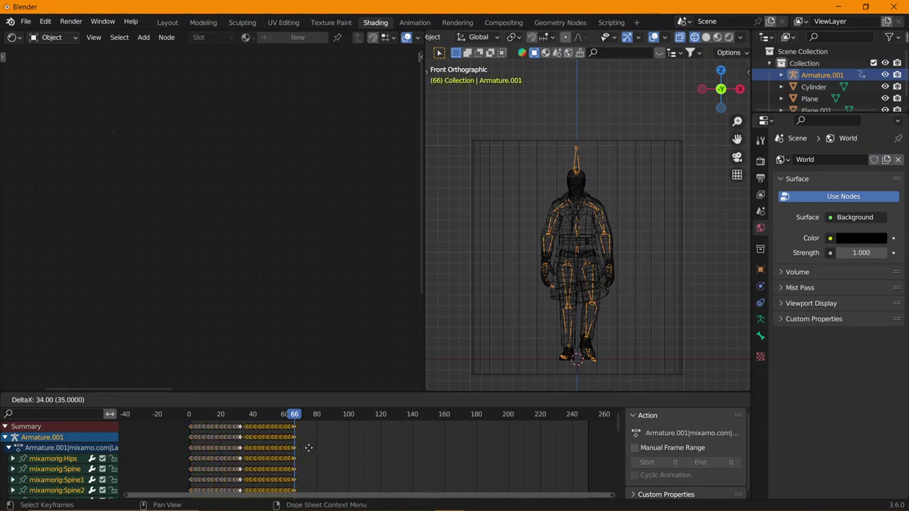
left_click(307, 454)
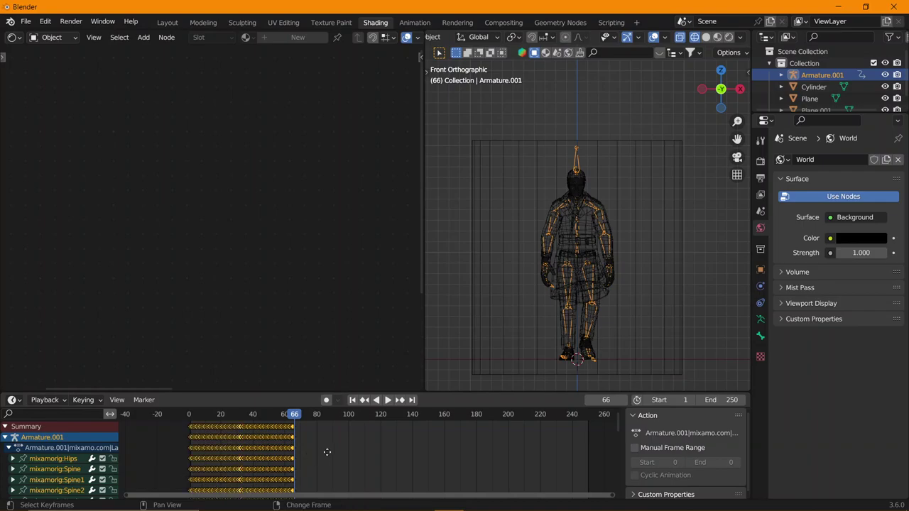
key("shift+d")
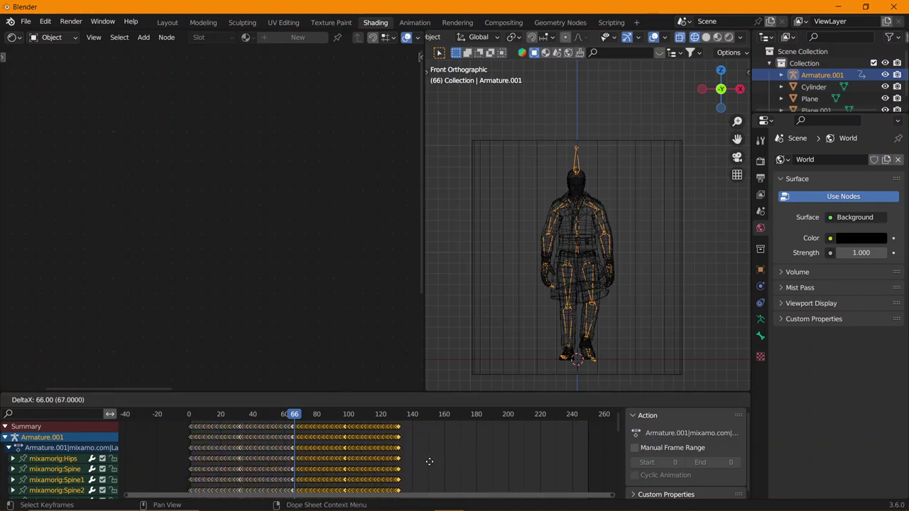
left_click(428, 462)
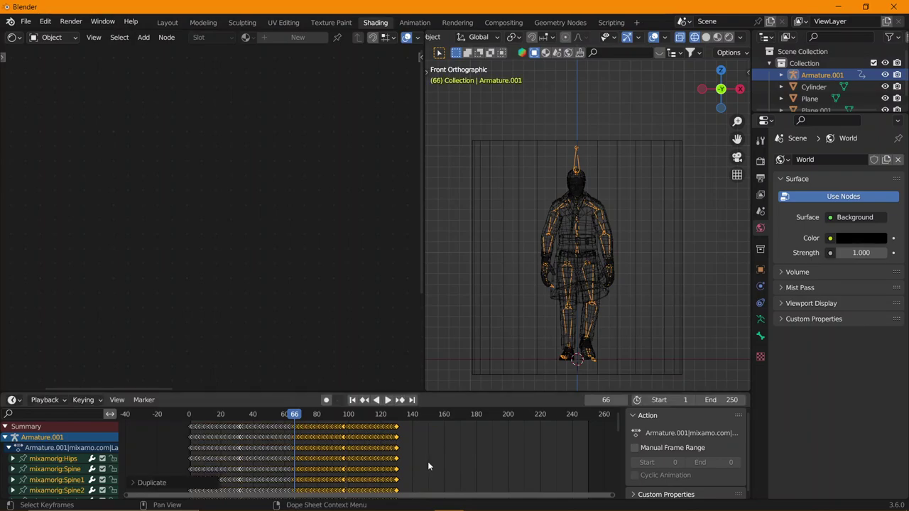
key("shift+d")
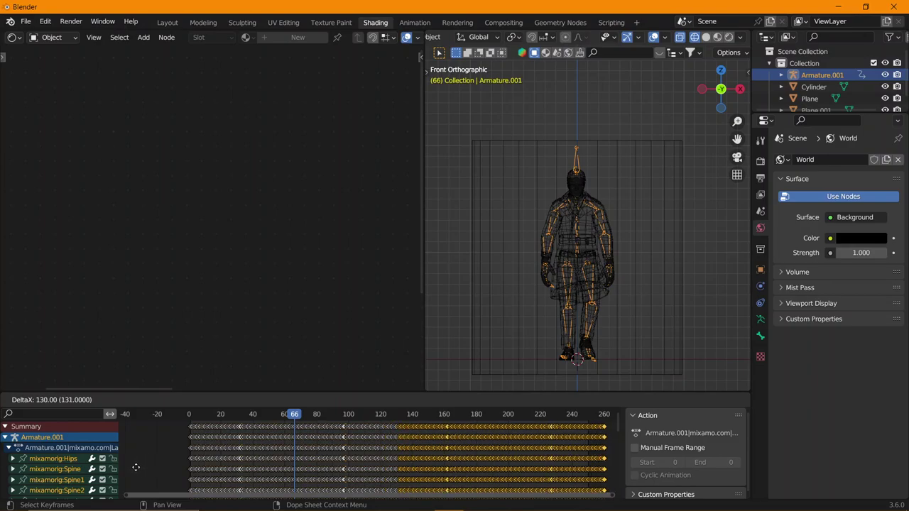
left_click(136, 467)
key("shift+Left")
key("space")
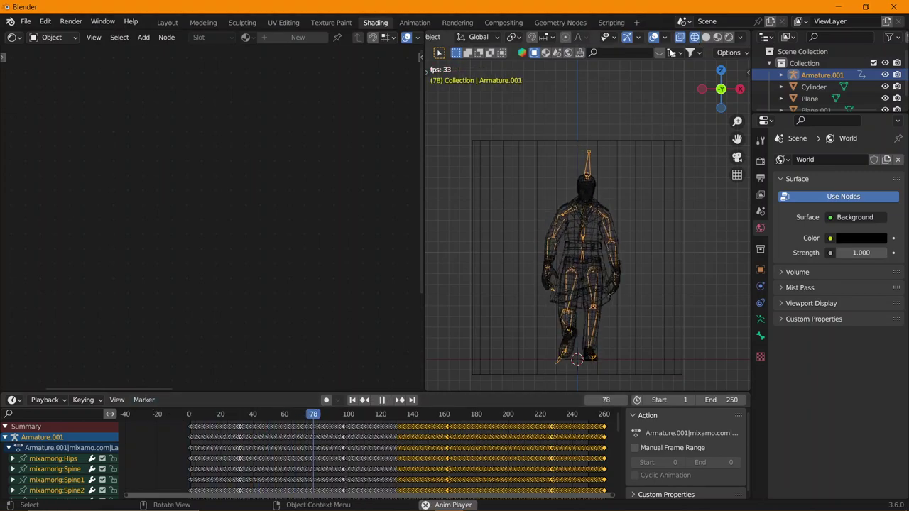
In rendered shading, raise the cylinder's Emission Strength to 6.900 and stop playback at frame 234.
middle_click_drag(654, 69, 646, 73, "shift")
left_click(731, 38)
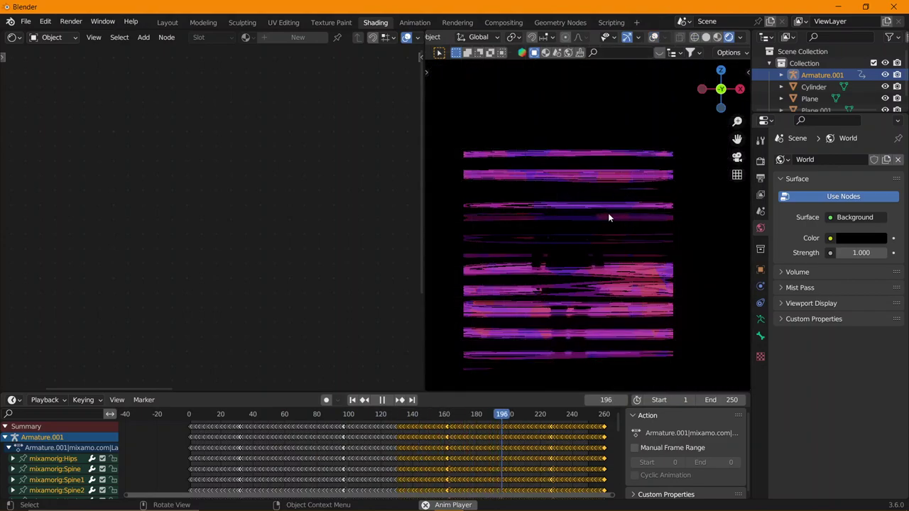
left_click(570, 246)
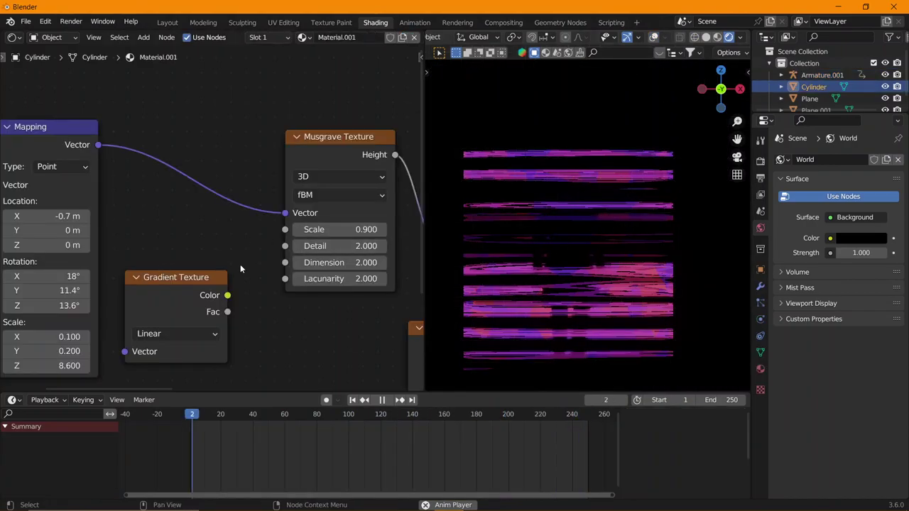
middle_click_drag(240, 262, 193, 242)
scroll(242, 223, "down", 3)
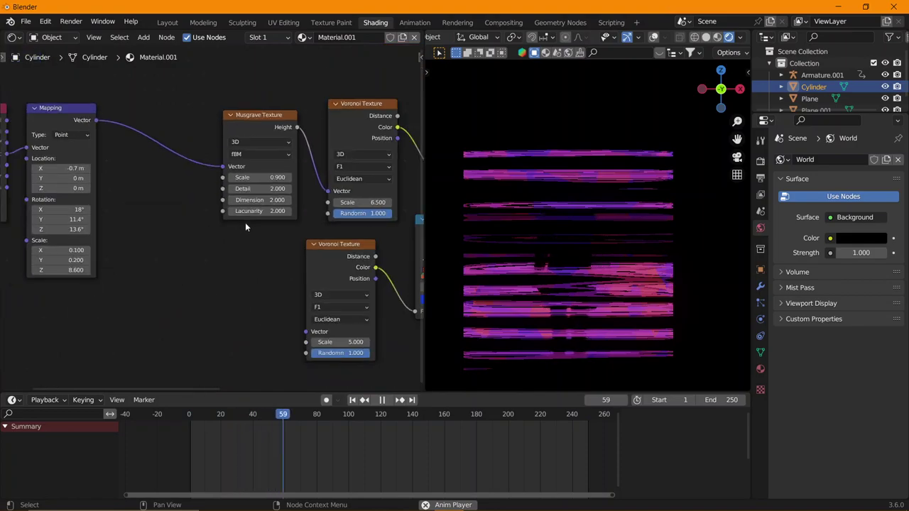
middle_click_drag(311, 247, 197, 246)
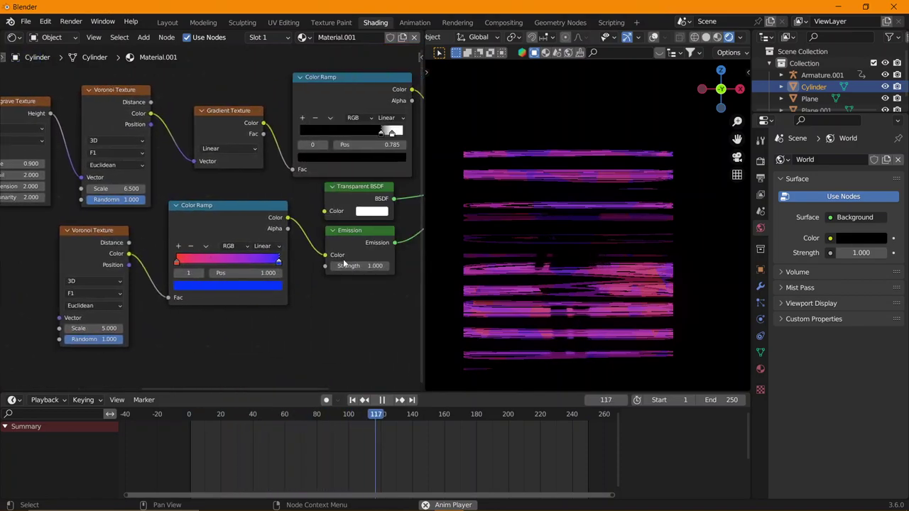
middle_click_drag(343, 258, 272, 268)
left_click_drag(292, 274, 334, 274)
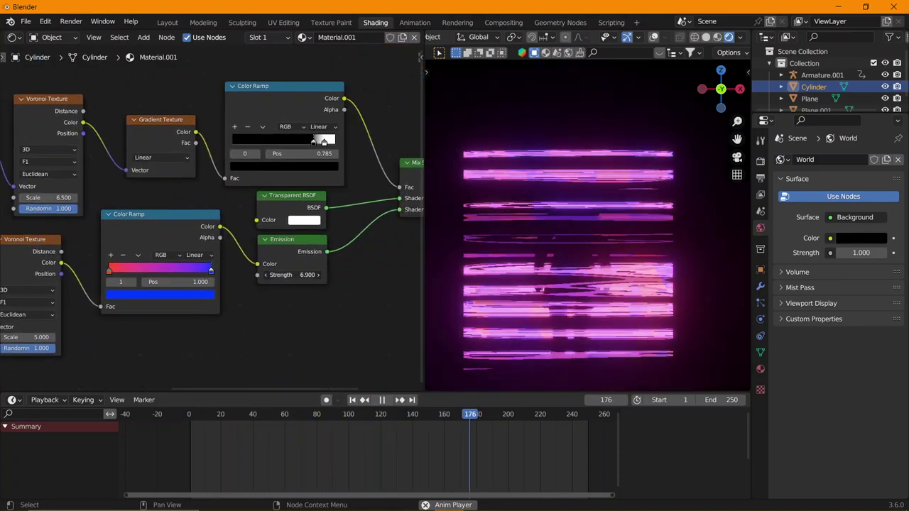
key("space")
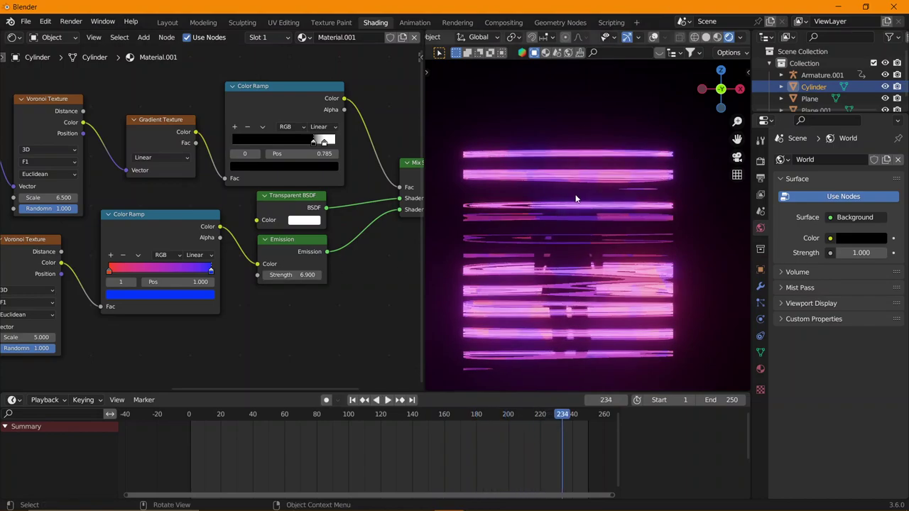
mouse_move(573, 199)
middle_mouse_down()
mouse_move(594, 267)
mouse_move(557, 190)
middle_mouse_up()
key("shift+a")
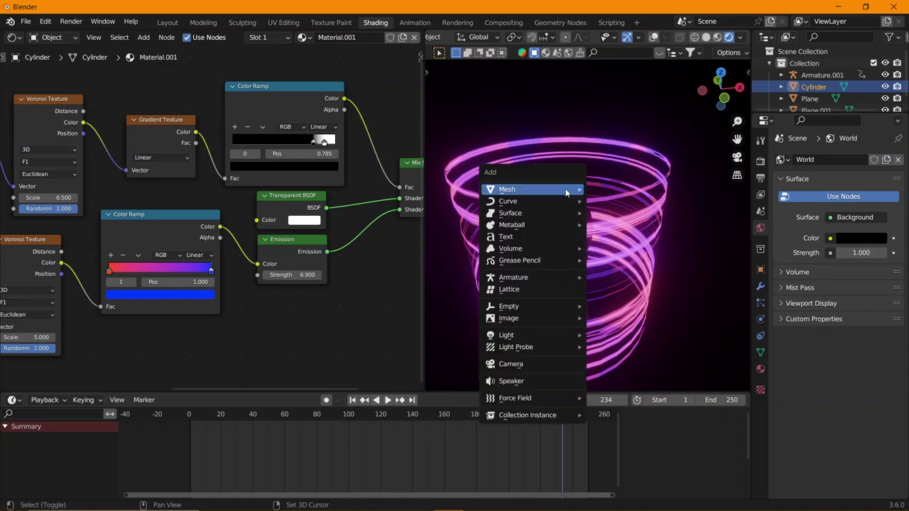
mouse_move(507, 336)
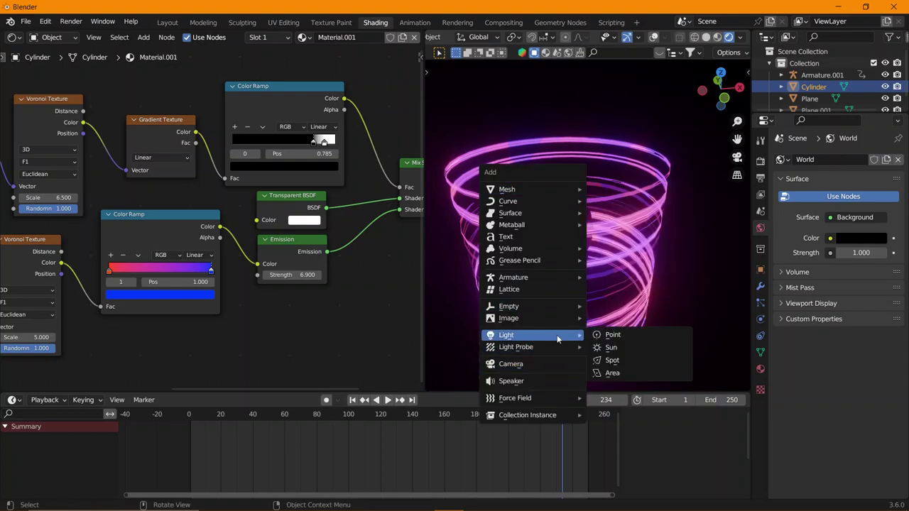
Add a spot light raised along Z, with power 127.6 W and a magenta colour.
left_click(618, 362)
key("KP_1")
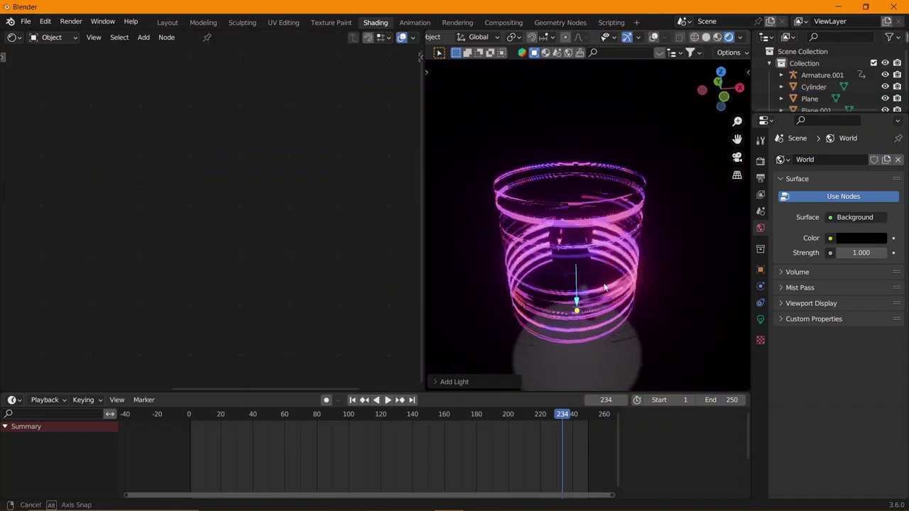
key("g")
key("z")
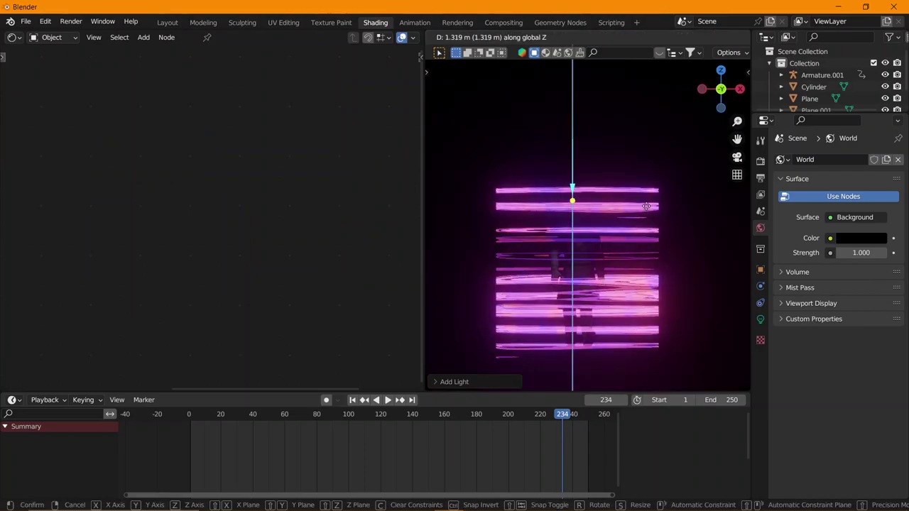
left_click(671, 149)
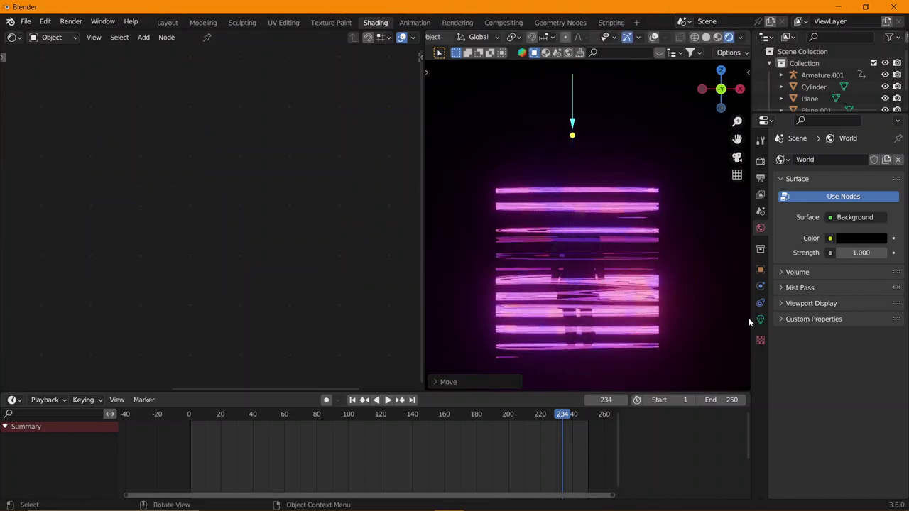
left_click(760, 319)
mouse_move(863, 239)
left_mouse_down()
mouse_move(895, 239)
mouse_move(858, 239)
left_mouse_up()
left_click_drag(855, 239, 830, 239)
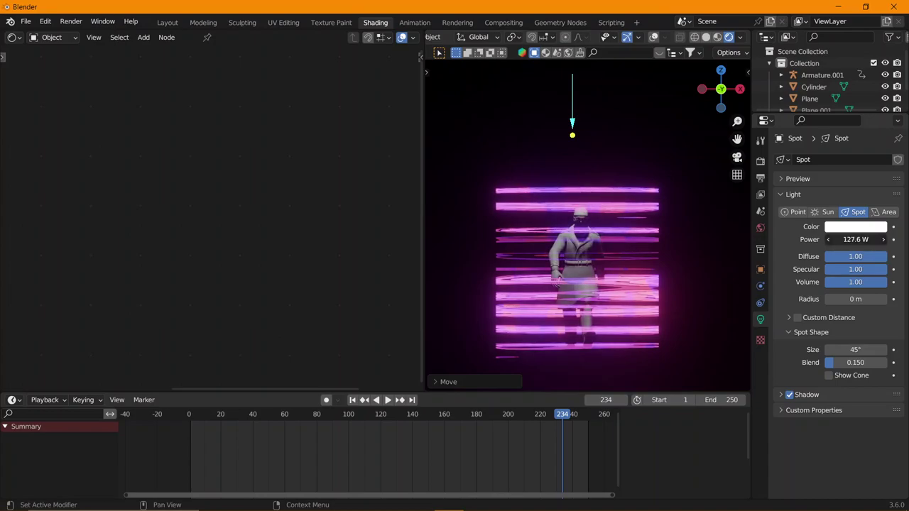
left_click(854, 228)
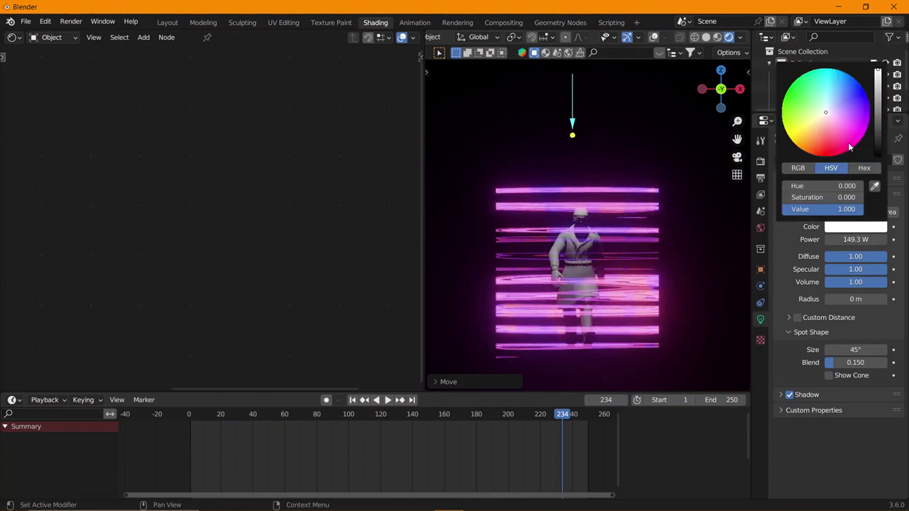
mouse_move(859, 137)
left_mouse_down()
mouse_move(866, 126)
mouse_move(863, 135)
left_mouse_up()
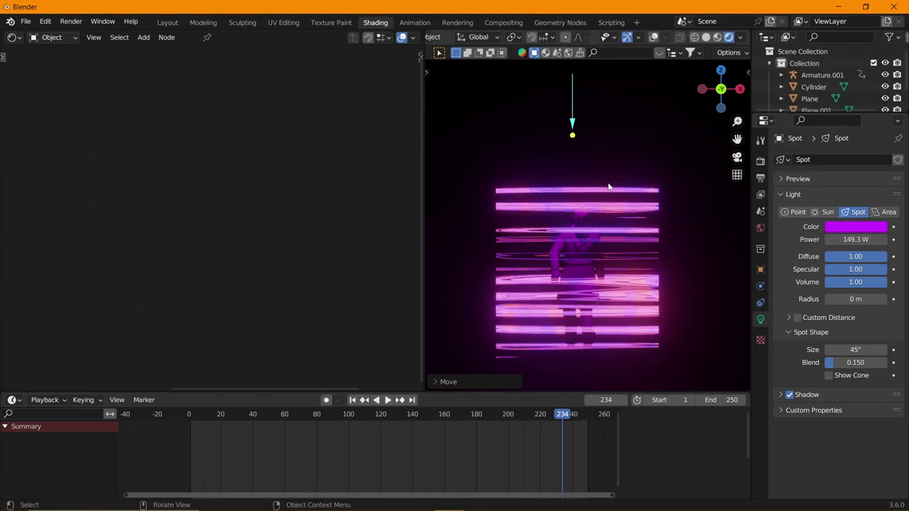
Tilt the light, change it to a point light, and place it low inside the cylinder.
key("g")
key("y")
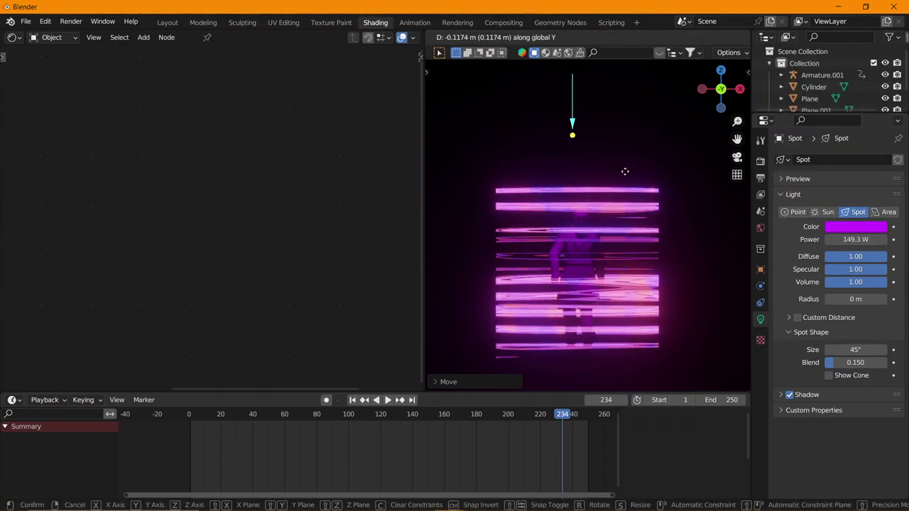
key("r")
key("x")
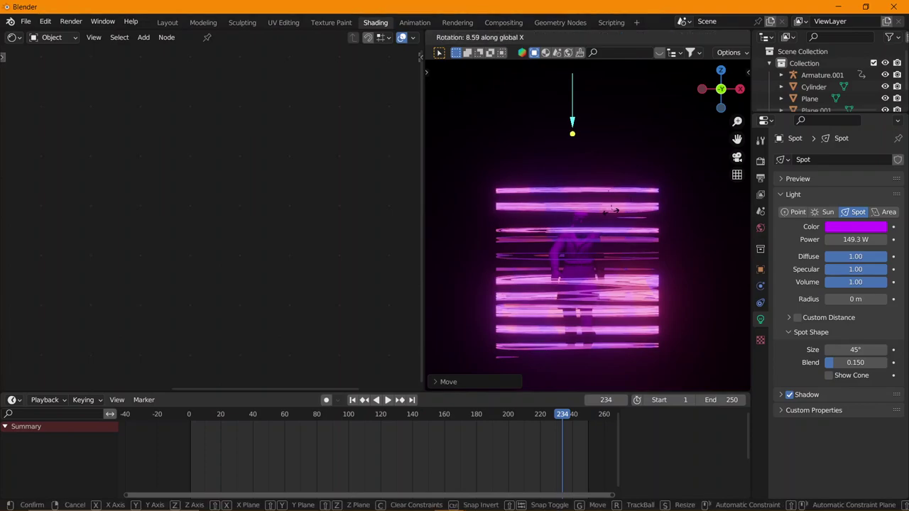
left_click(647, 217)
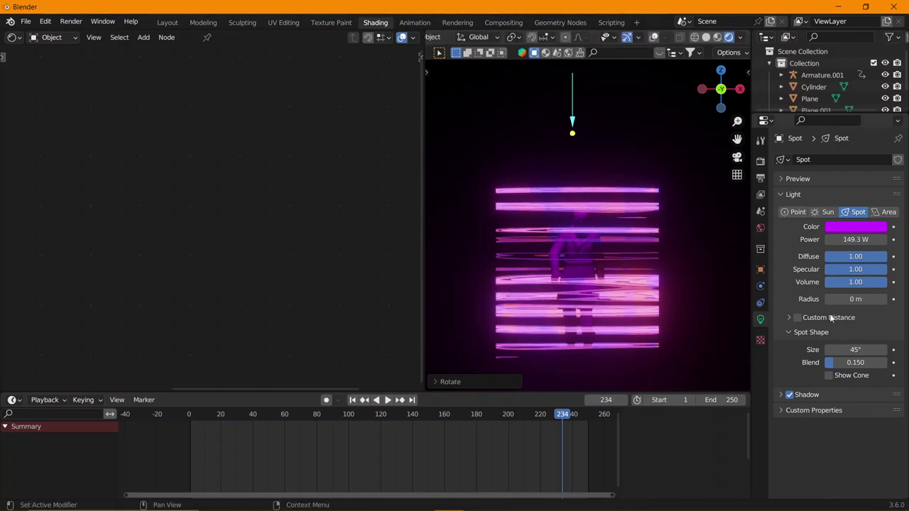
left_click(797, 212)
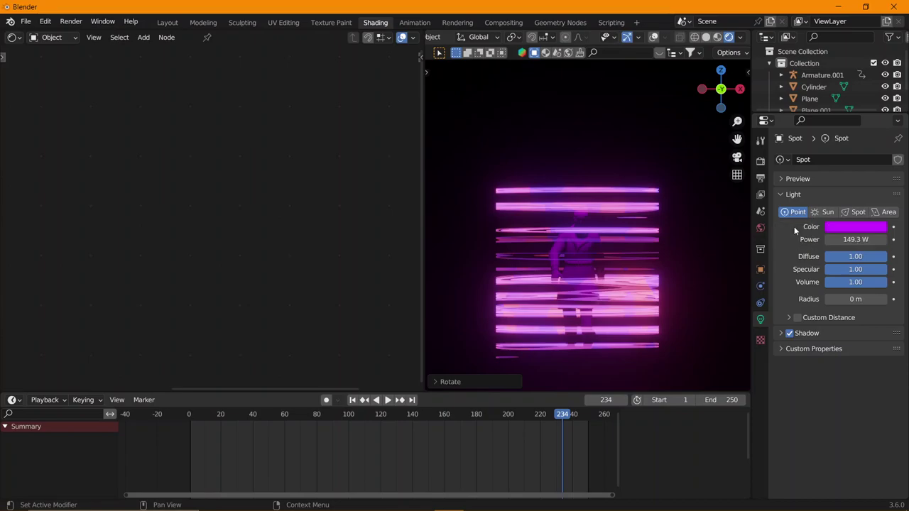
key("g")
key("z")
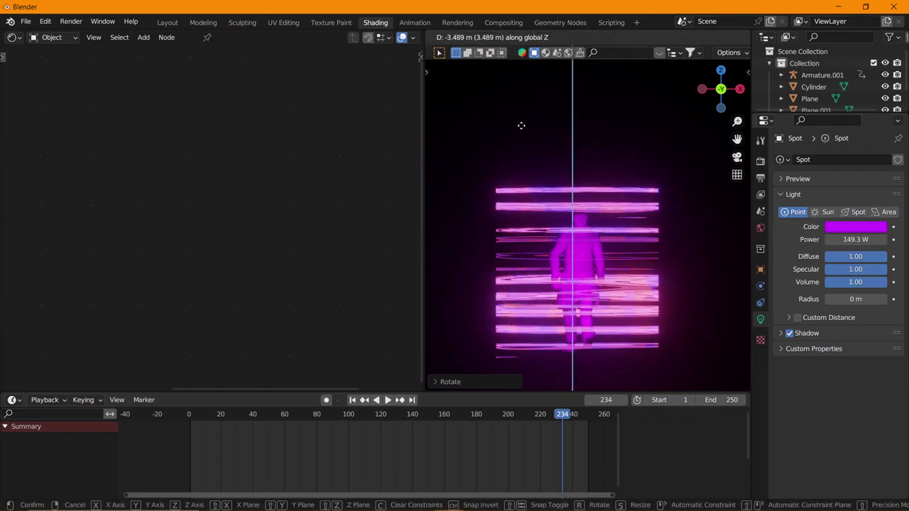
left_click(533, 369)
key("g")
key("y")
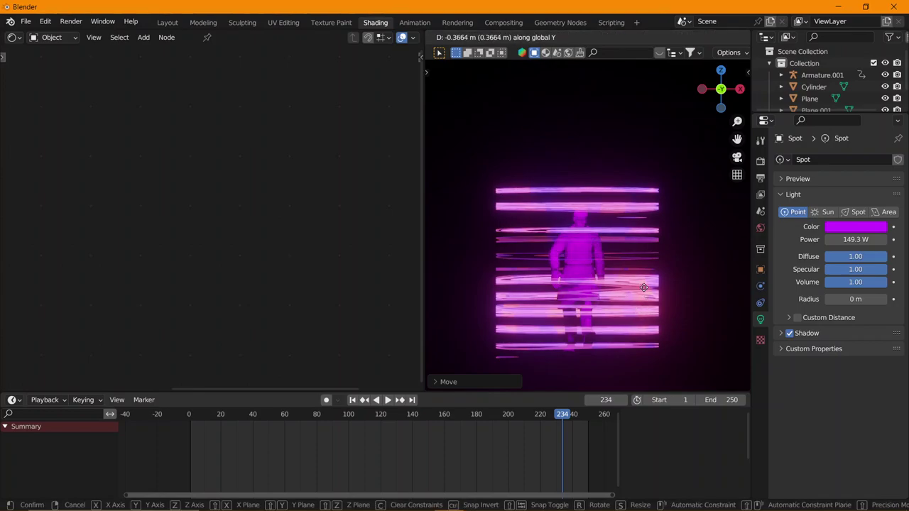
left_click(644, 287)
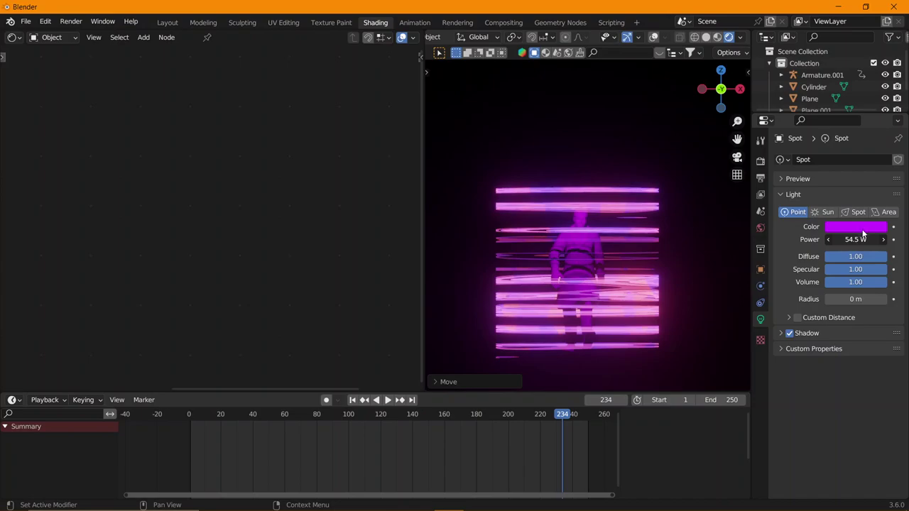
left_click(590, 208)
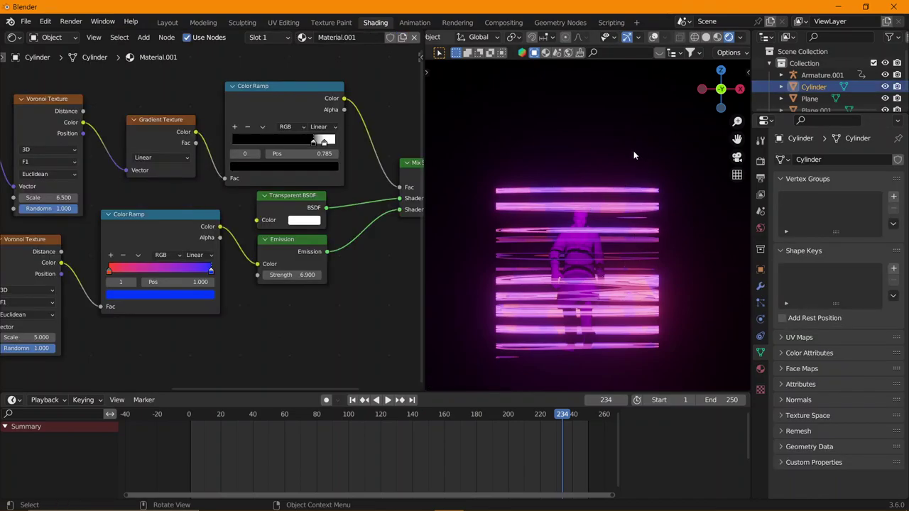
Zoom out the node editor and move the far-left nodes aside.
scroll(211, 229, "down", 1)
scroll(242, 230, "down", 2)
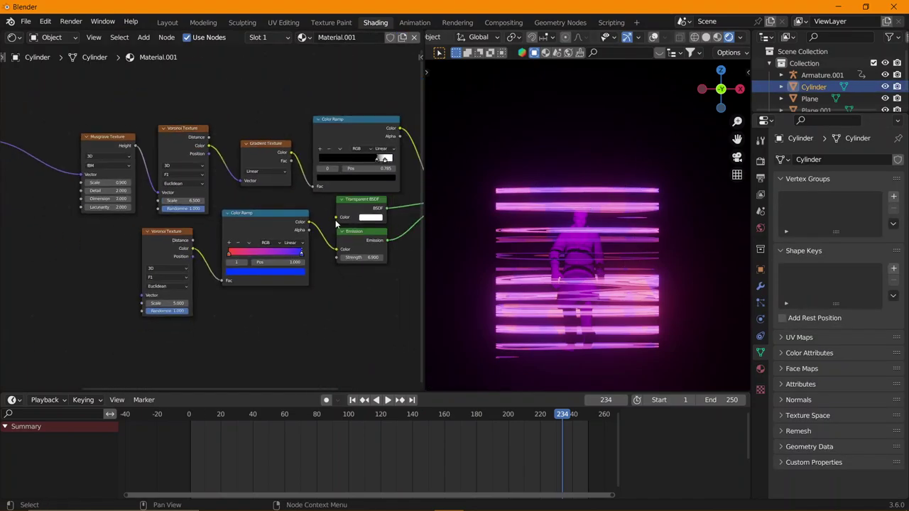
scroll(277, 231, "down", 1)
scroll(316, 232, "down", 1)
scroll(92, 226, "down", 1)
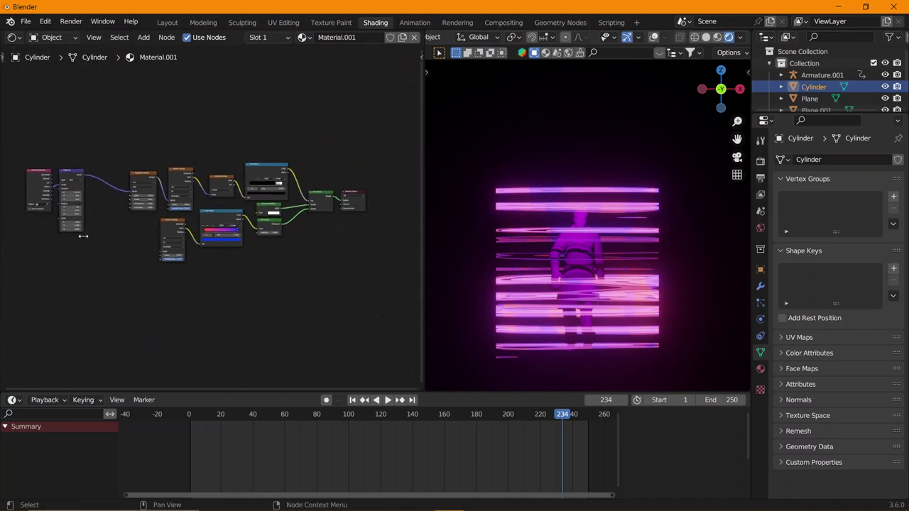
left_click(42, 172)
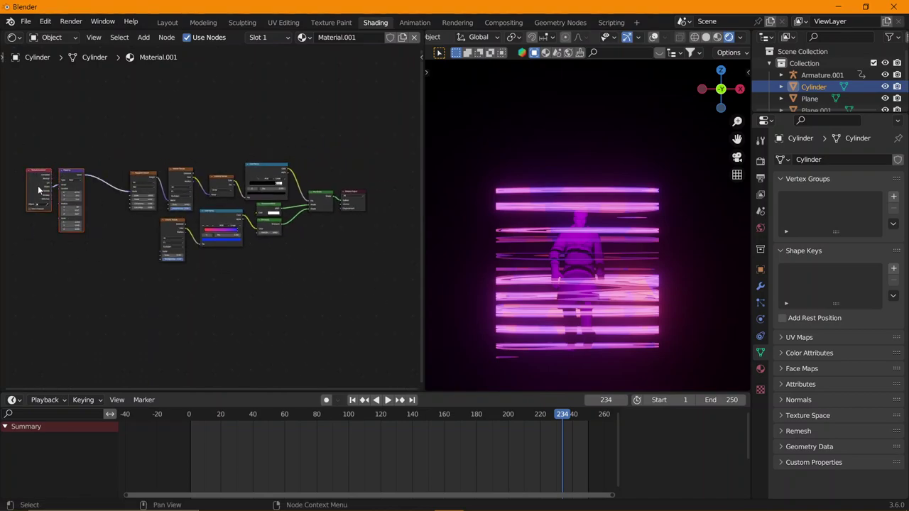
left_click_drag(69, 181, 85, 182)
Slide the lower Color Ramp's red stop to 0.411 and its blue stop left.
scroll(270, 245, "up", 3)
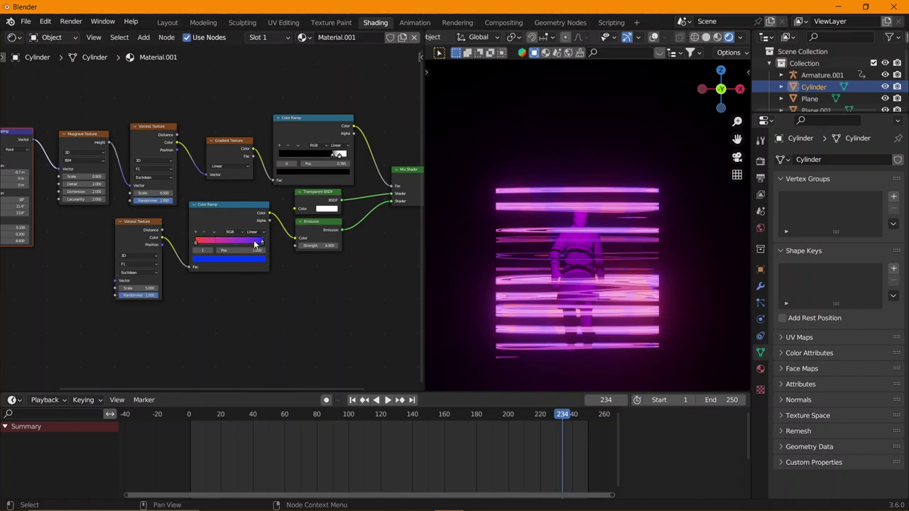
scroll(284, 249, "up", 1)
scroll(283, 243, "up", 1)
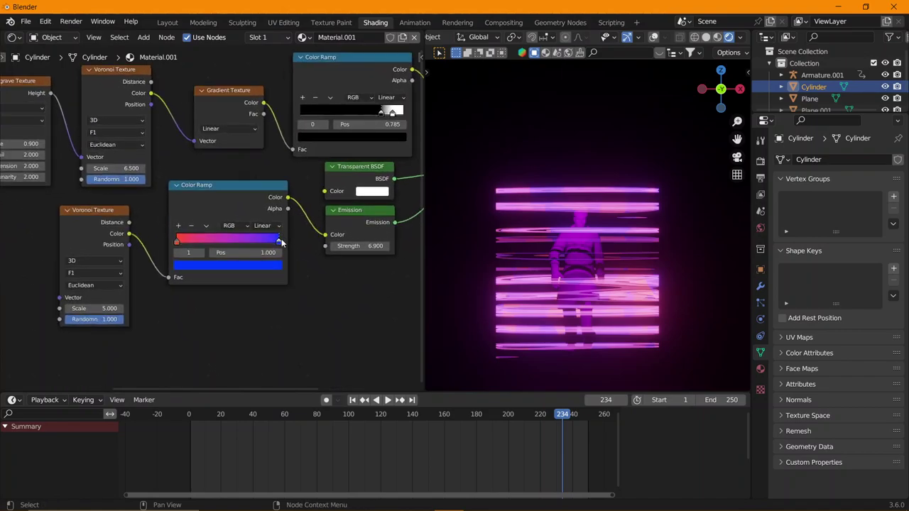
left_click_drag(182, 241, 227, 248)
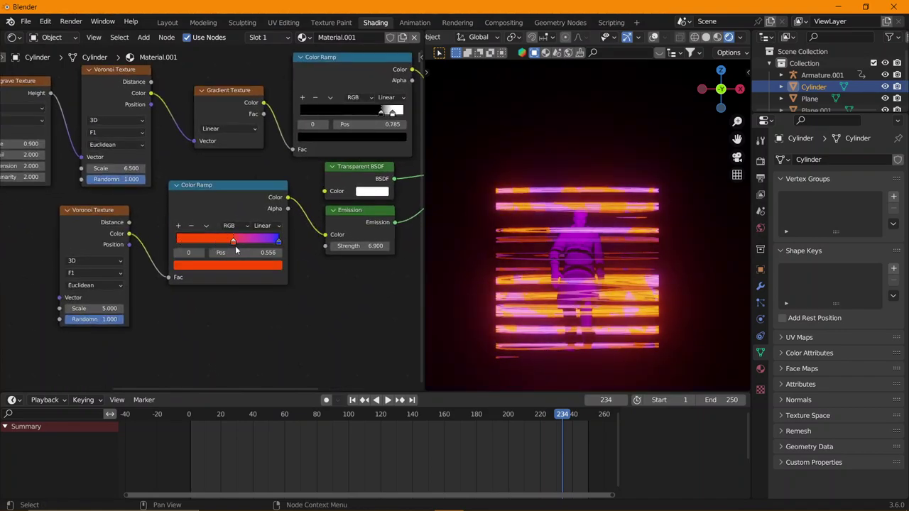
left_click_drag(277, 242, 218, 245)
Move the top Color Ramp's stop right to thin the stripes.
middle_click_drag(221, 175, 249, 204)
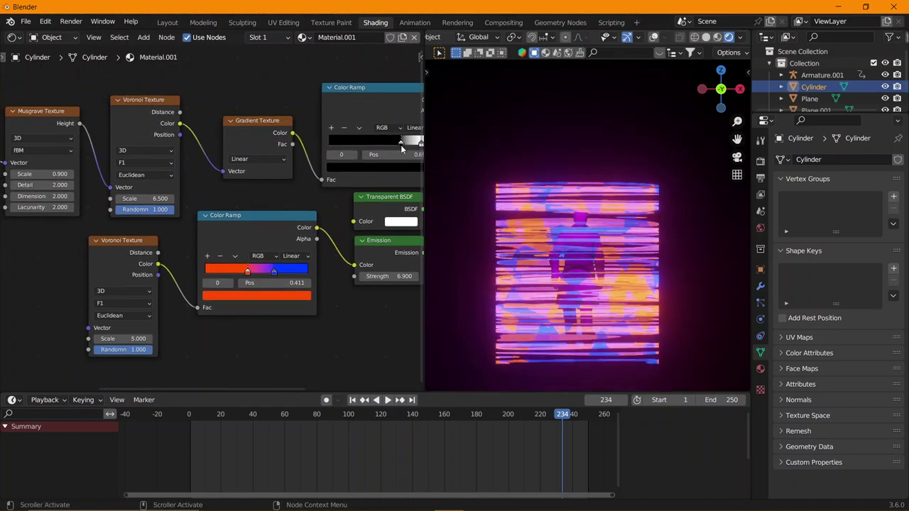
mouse_move(400, 145)
left_mouse_down()
mouse_move(416, 149)
mouse_move(405, 155)
left_mouse_up()
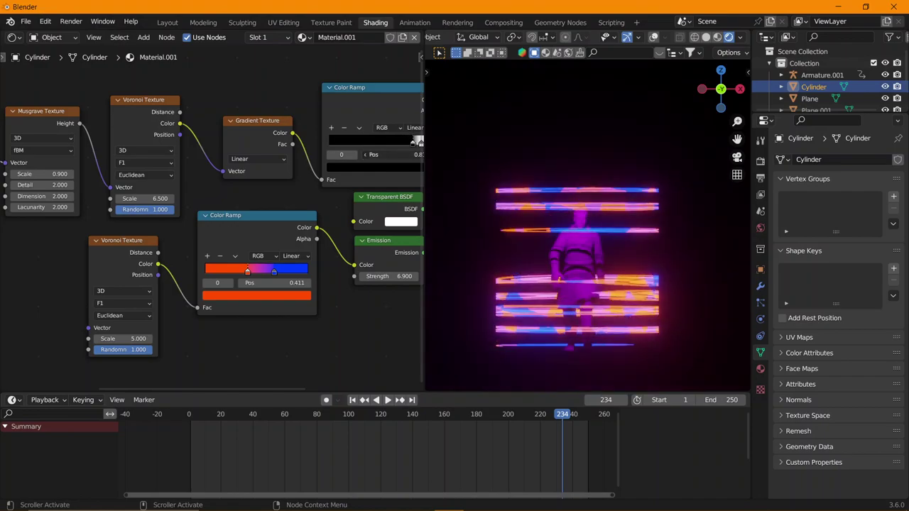
middle_click_drag(290, 185, 269, 207)
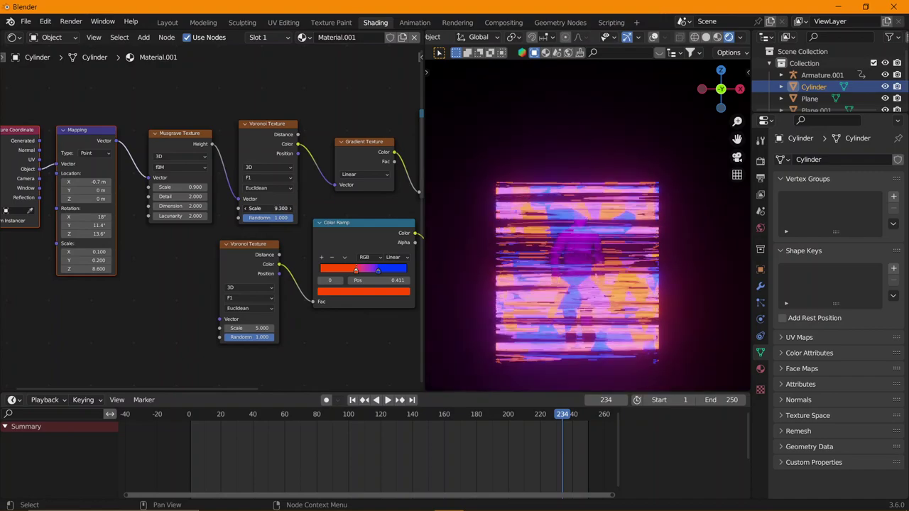
Reset the upper Voronoi Scale to 0, then raise it to 7.3.
left_click_drag(273, 208, 241, 208)
type("0")
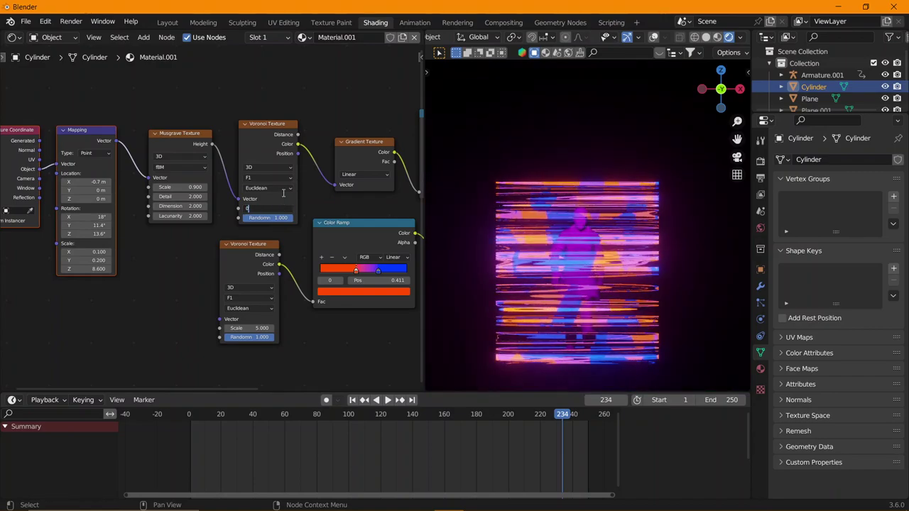
key("Return")
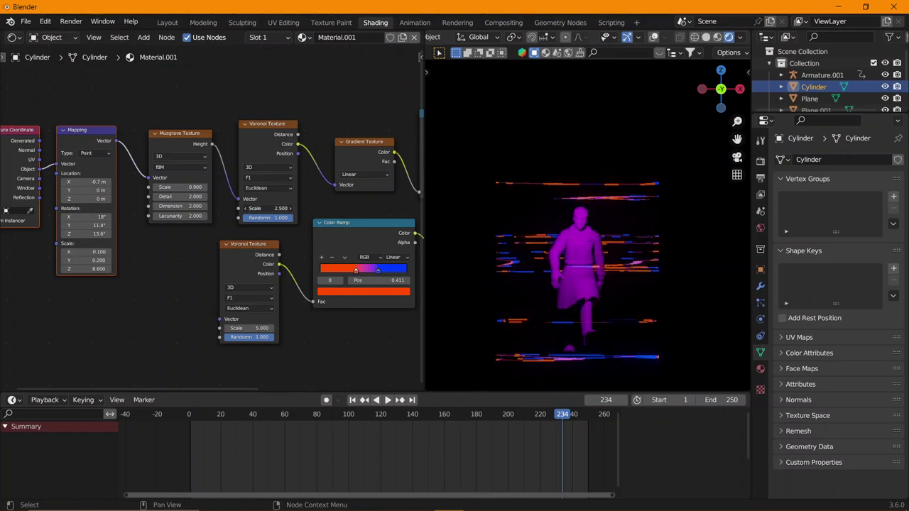
left_click_drag(266, 208, 288, 208)
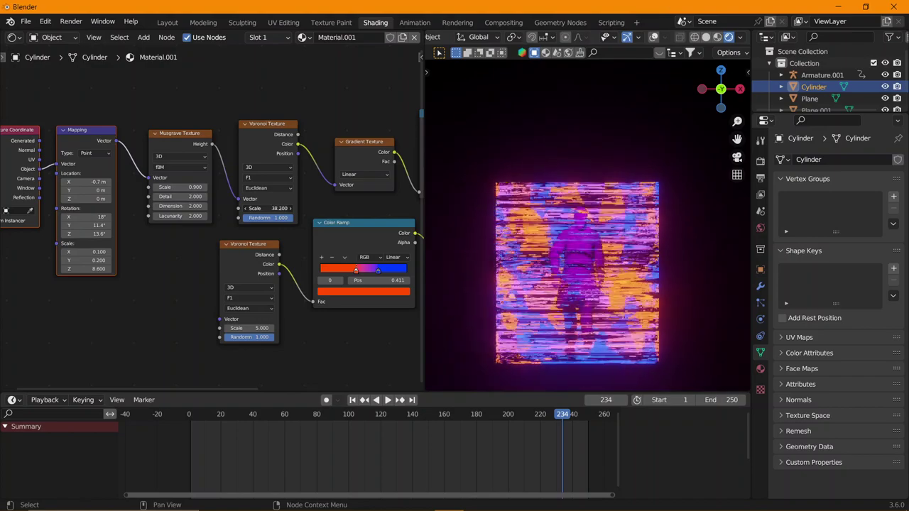
right_click(247, 209)
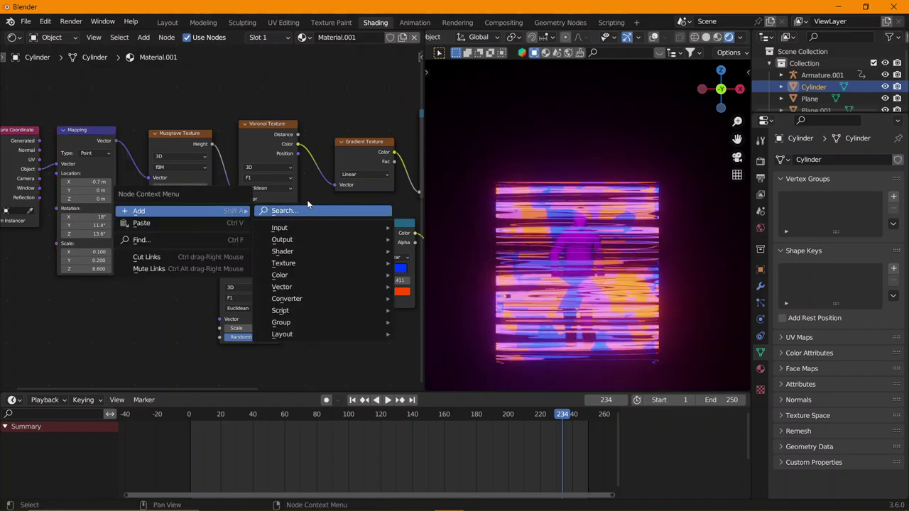
left_click(281, 206)
key("Return")
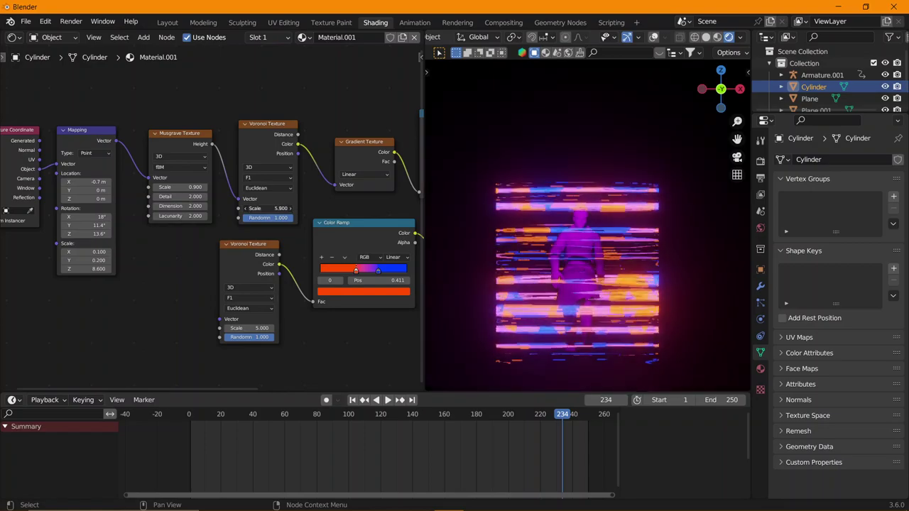
key("BackSpace")
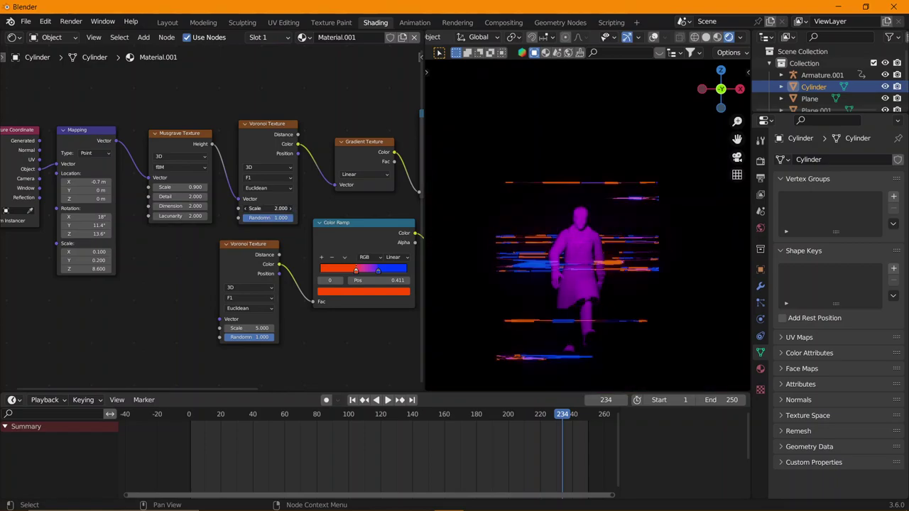
mouse_move(266, 207)
left_mouse_down()
mouse_move(248, 211)
mouse_move(284, 190)
left_mouse_up()
scroll(193, 222, "up", 2)
Set the Musgrave Scale to 2 and keyframe it at frame 234.
double_click(248, 189)
type("2")
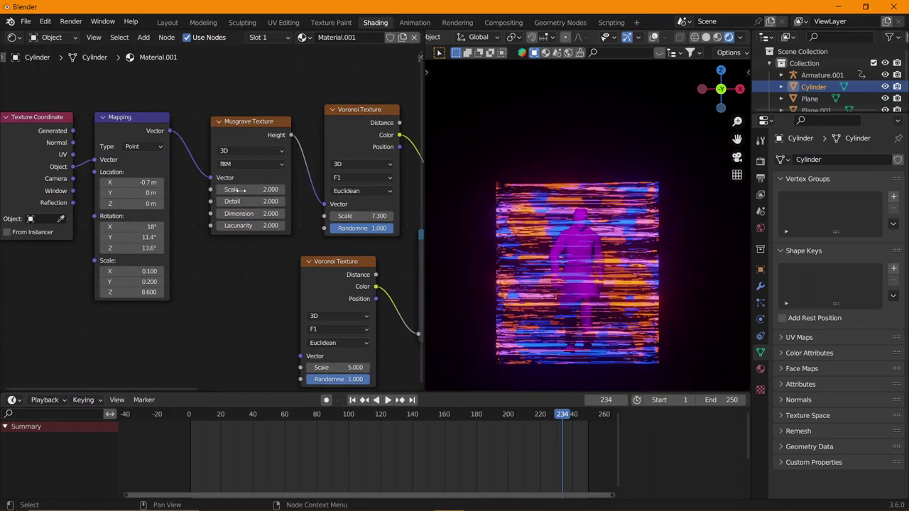
key("Return")
key("i")
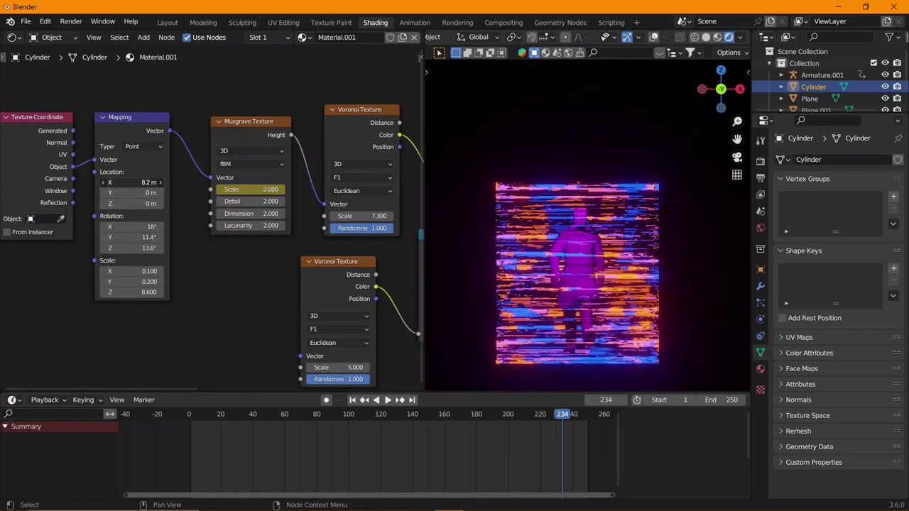
Shift the Mapping node's Location X to 15.5 m.
left_click_drag(138, 183, 163, 183)
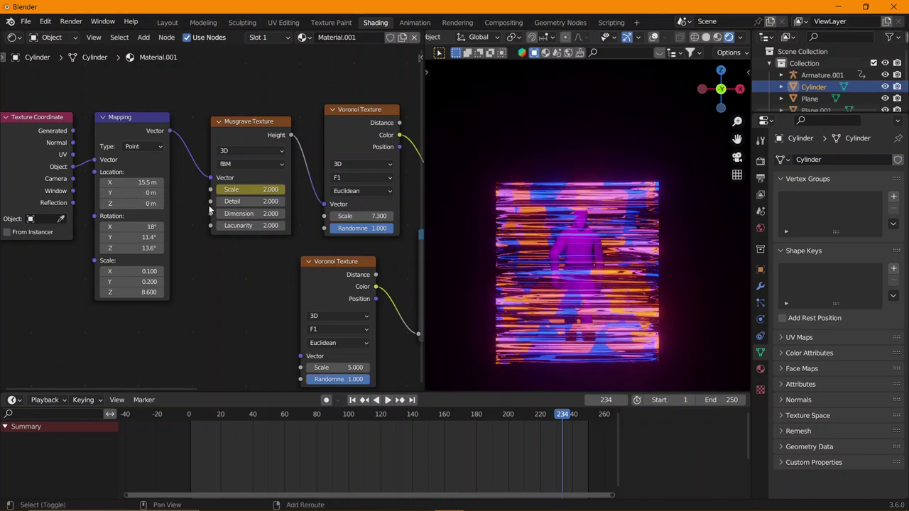
middle_click_drag(210, 210, 170, 206)
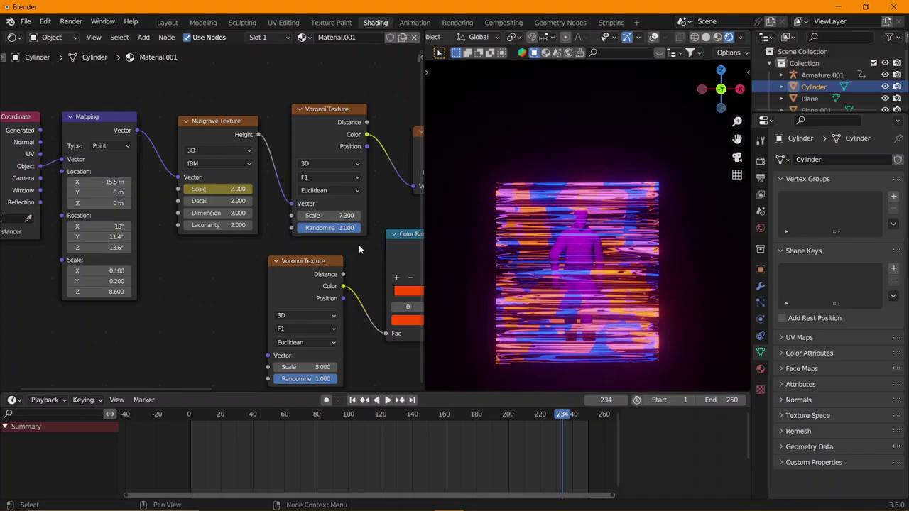
scroll(358, 249, "down", 1)
middle_click_drag(359, 248, 163, 236)
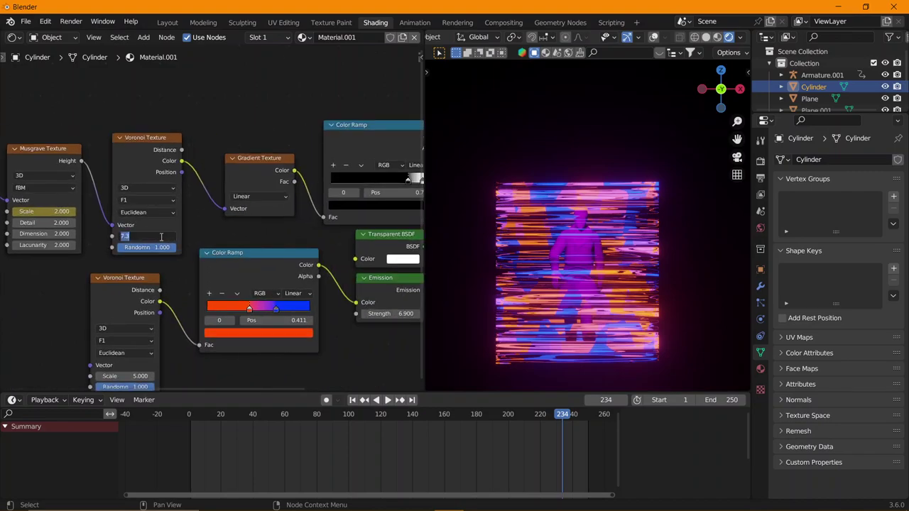
Try a lower Voronoi Scale, then return it to 7.3.
mouse_move(145, 236)
left_mouse_down()
mouse_move(128, 235)
mouse_move(170, 236)
left_mouse_up()
middle_click_drag(145, 236, 266, 235)
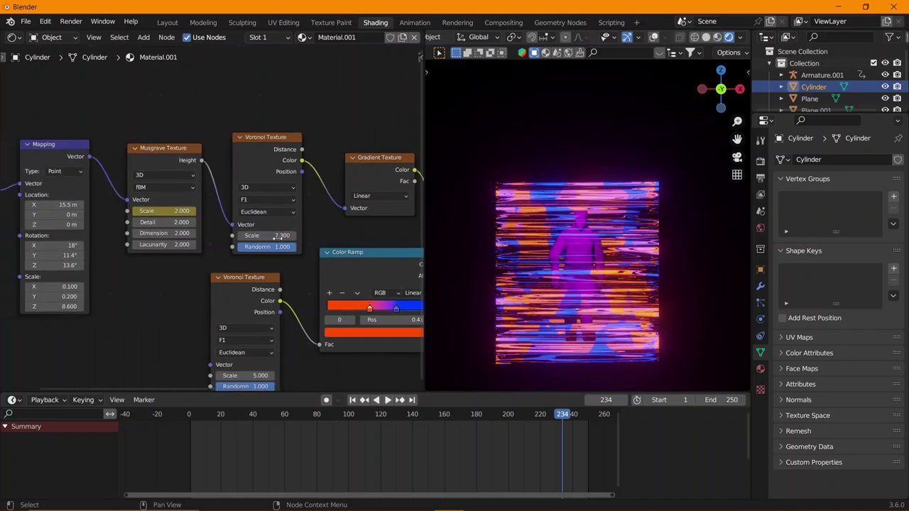
left_click_drag(164, 211, 141, 210)
type("2.4")
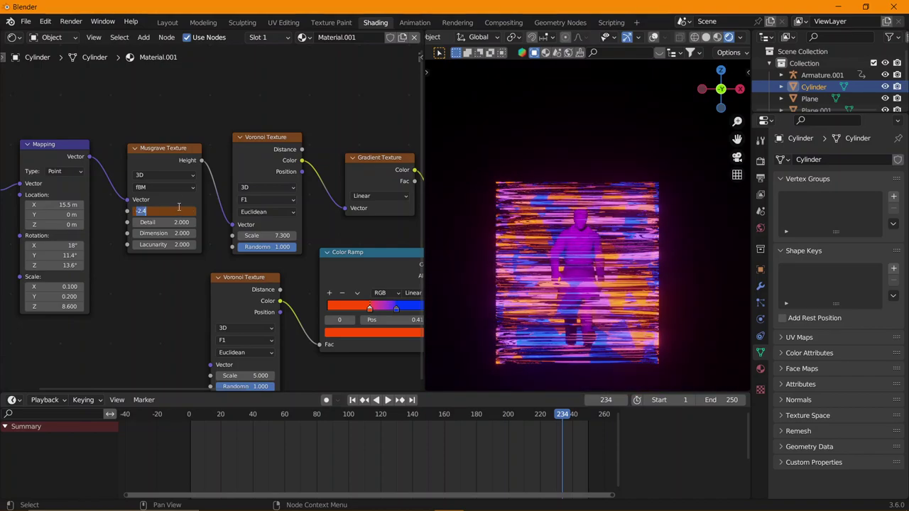
Reset the Musgrave Scale to 0 and raise it to 0.7.
key("Return")
type("0")
key("Return")
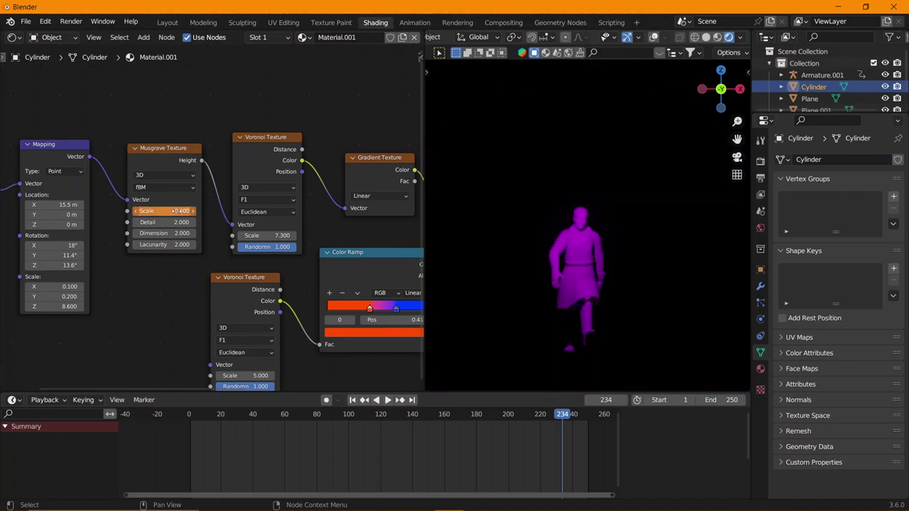
left_click(192, 211)
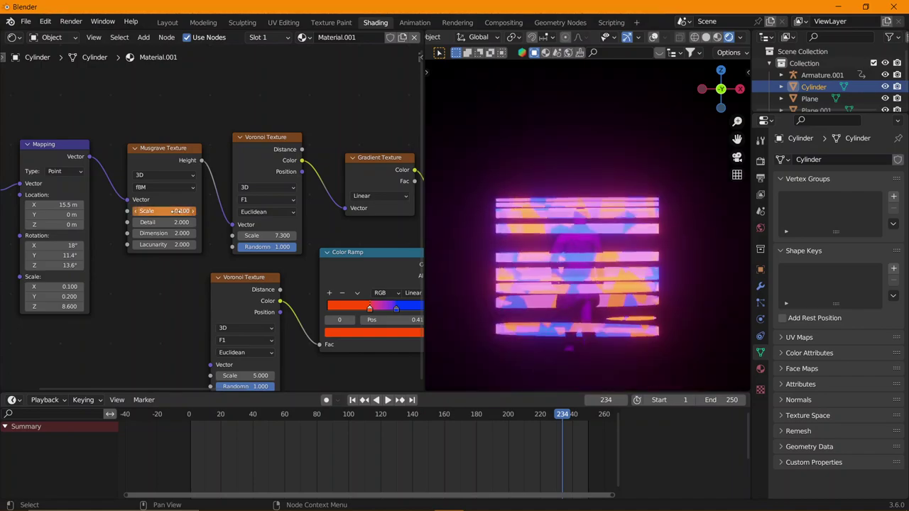
left_click_drag(177, 211, 213, 211)
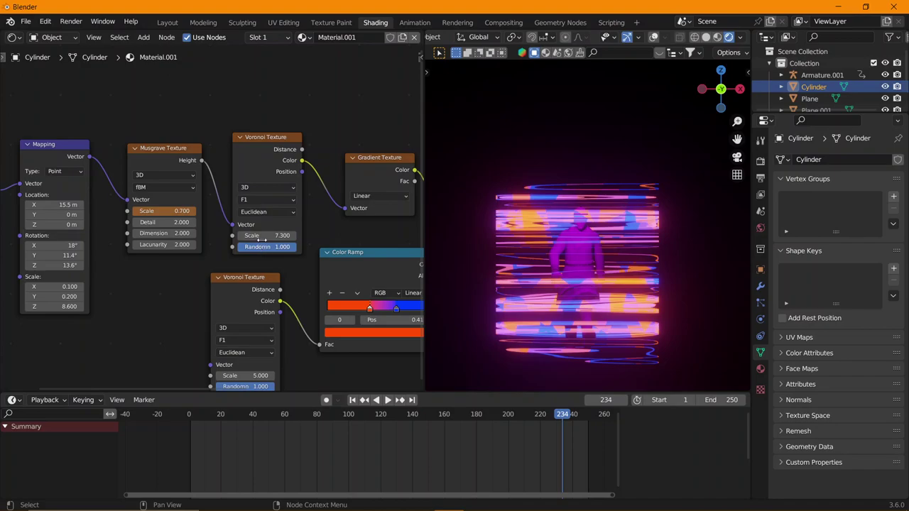
Tune the Voronoi Scale through 23.5 and 2.7, settling on 3.8.
left_click_drag(269, 236, 326, 235)
left_click_drag(269, 235, 213, 236)
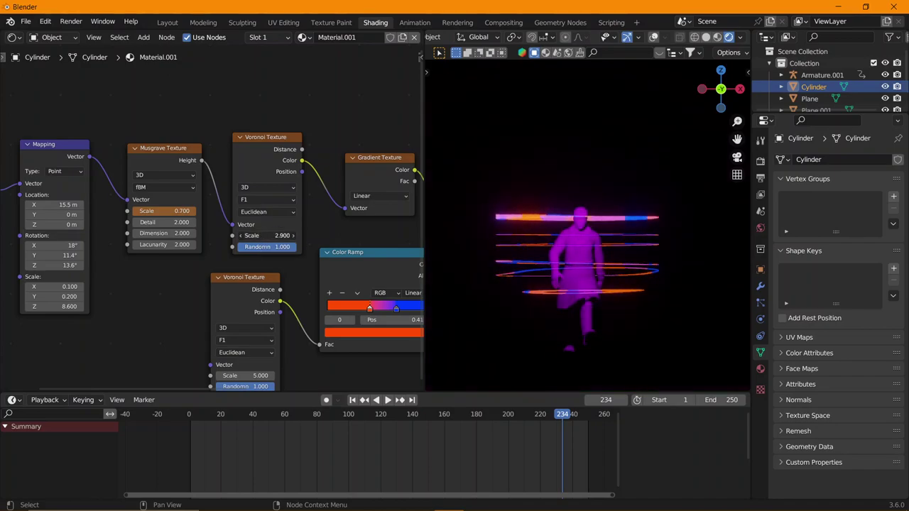
left_click_drag(269, 235, 284, 235)
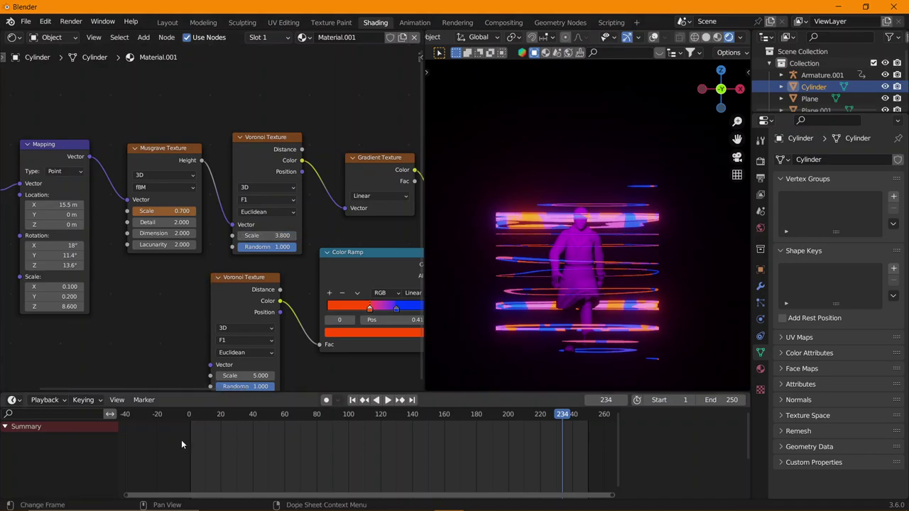
At frame 0, zero the scales and keyframe both Voronoi and Musgrave Scale.
left_click(186, 413)
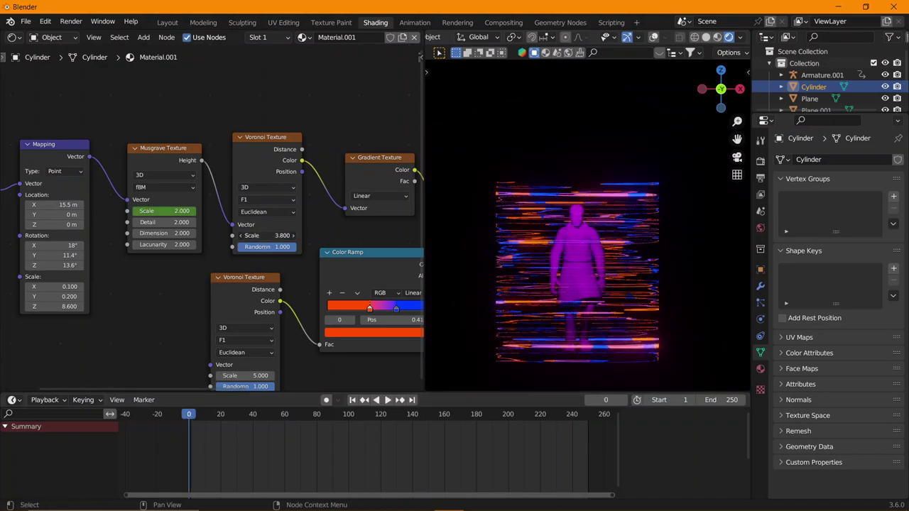
type("0")
key("Return")
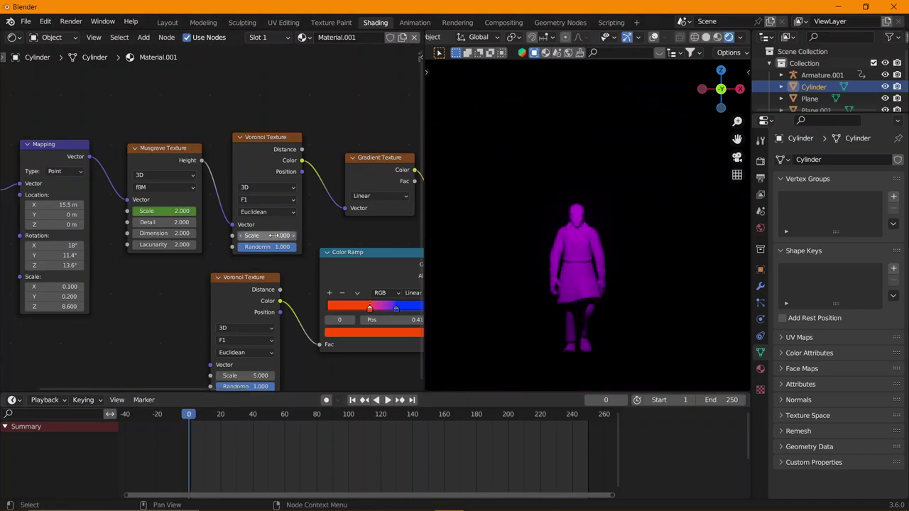
right_click(273, 236)
left_click(273, 236)
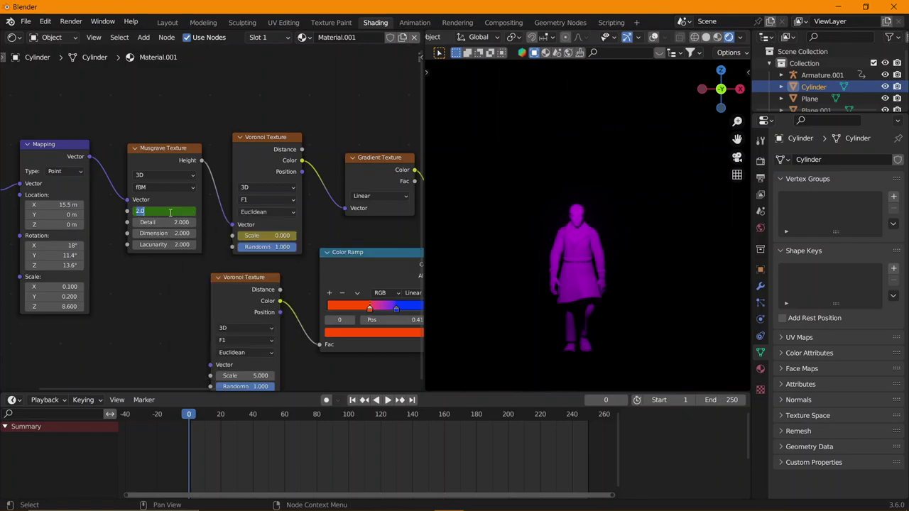
left_click(164, 211)
type("0.000")
right_click(180, 210)
left_click(177, 211)
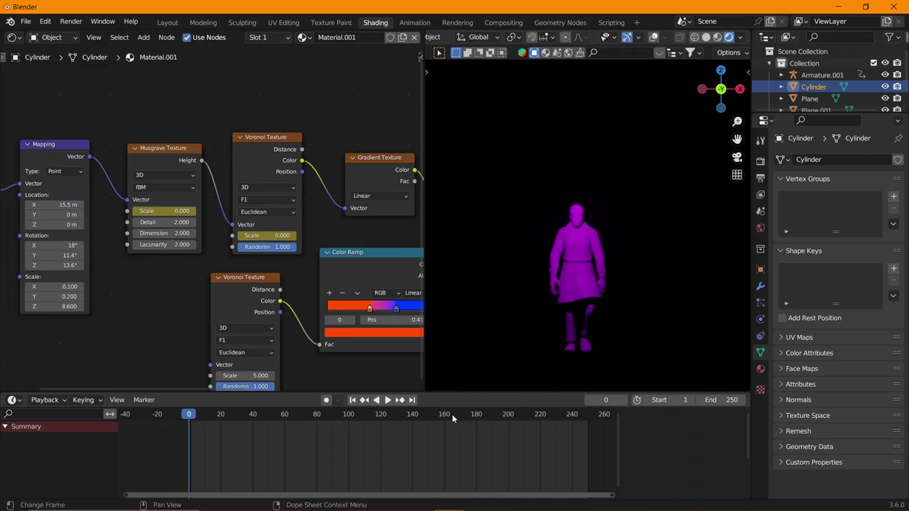
At frame 140, retune the scales to Voronoi 9 and Musgrave 1.391.
left_click(413, 416)
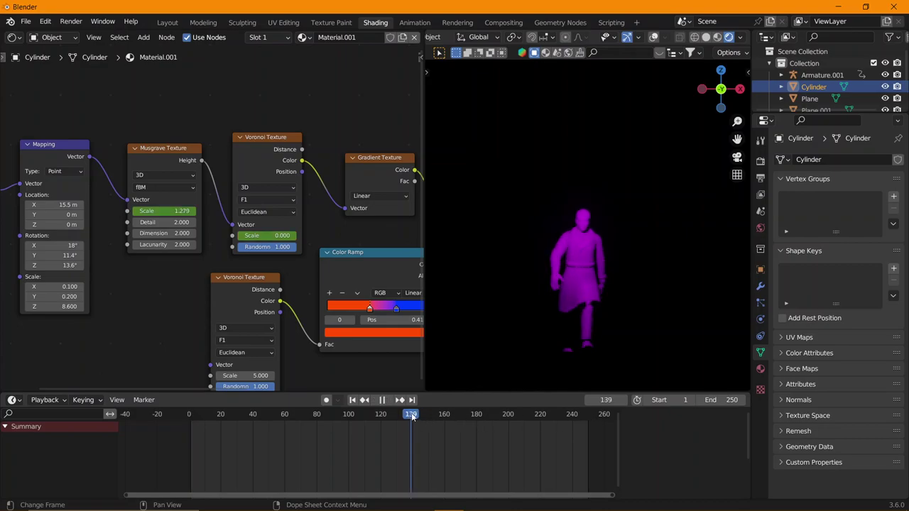
key("space")
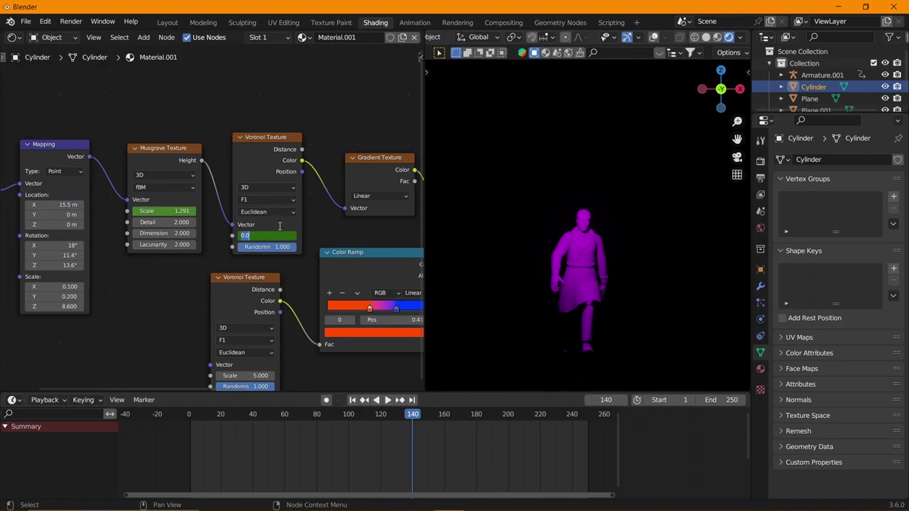
left_click(267, 235)
type("5.700")
left_click(274, 235)
type("5.7")
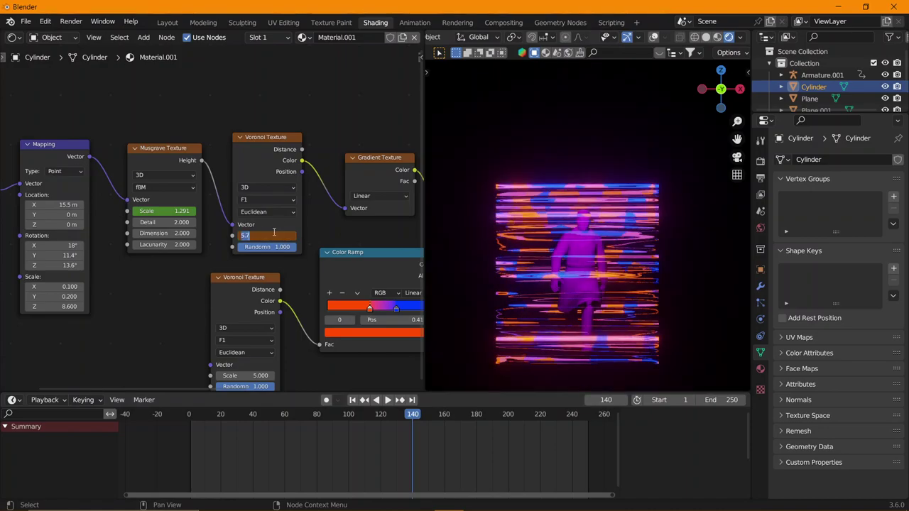
key("Return")
mouse_move(164, 210)
left_mouse_down()
mouse_move(185, 211)
mouse_move(152, 211)
left_mouse_up()
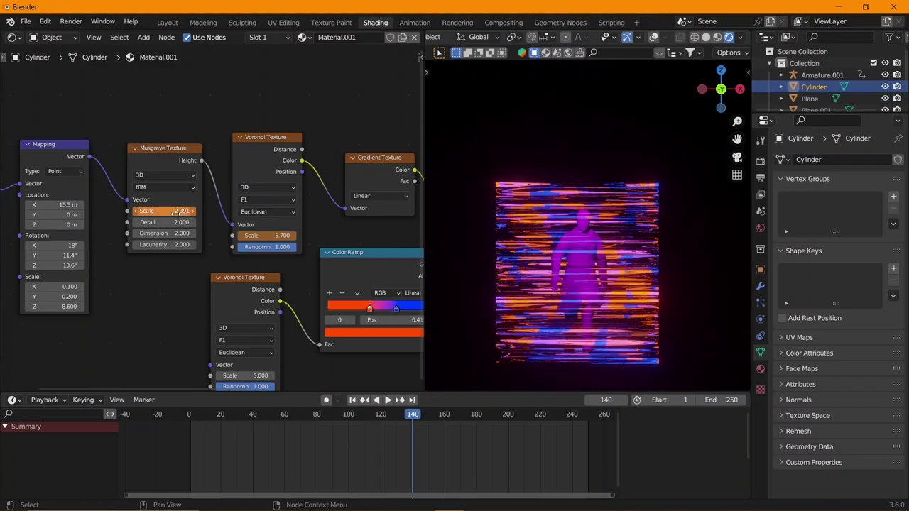
mouse_move(269, 235)
left_mouse_down()
mouse_move(249, 236)
mouse_move(284, 236)
left_mouse_up()
Keyframe the Voronoi and Musgrave Scale values at frame 140.
right_click(270, 236)
left_click(213, 235)
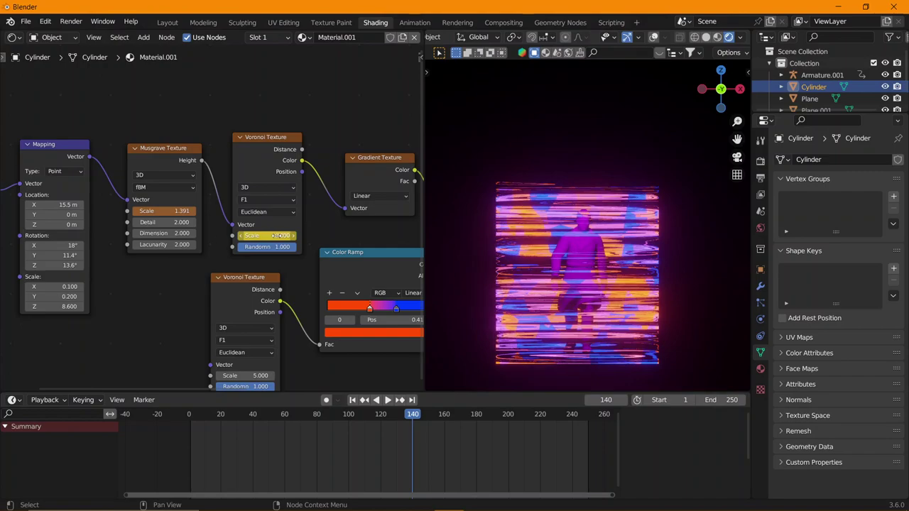
right_click(165, 210)
left_click(165, 211)
Return near the start and play the animation to preview it.
scroll(150, 271, "down", 2)
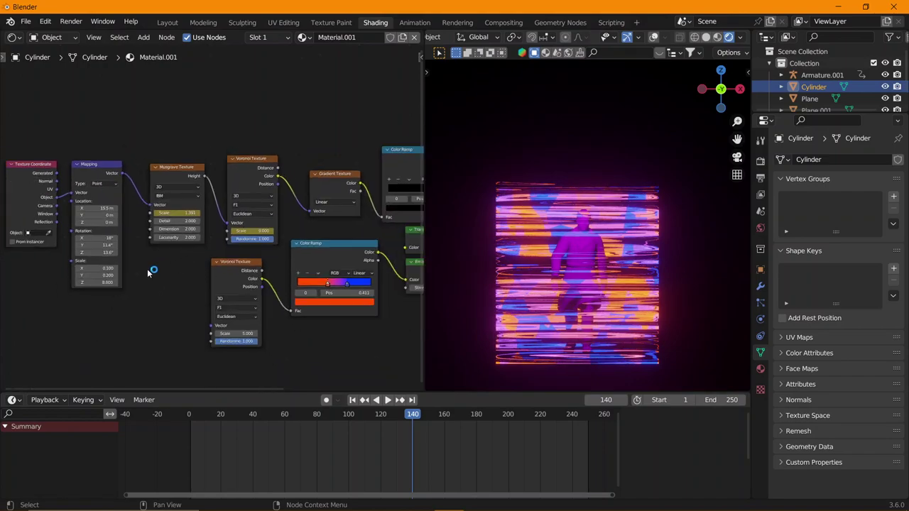
scroll(150, 271, "up", 2)
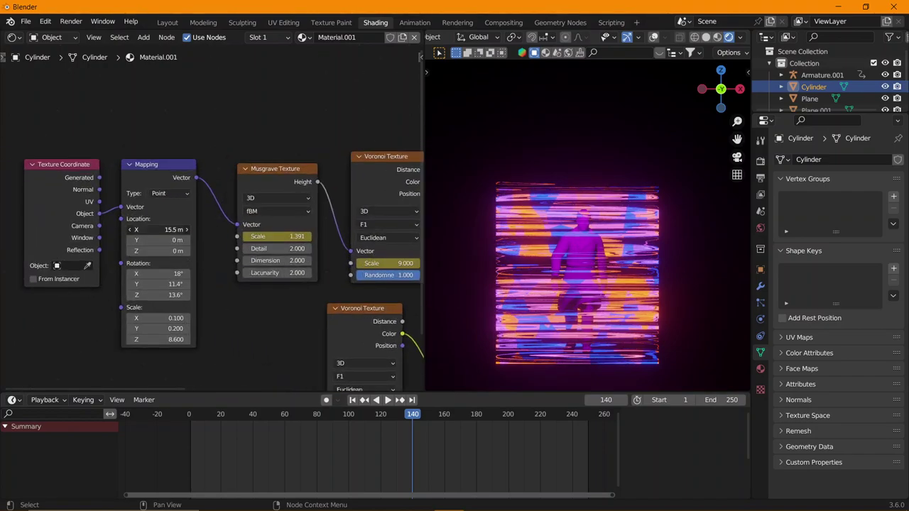
left_click(192, 415)
key("space")
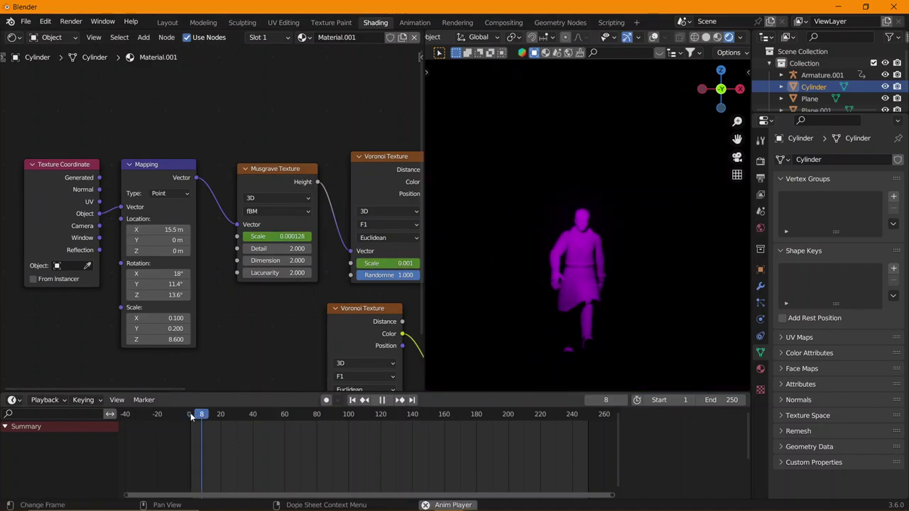
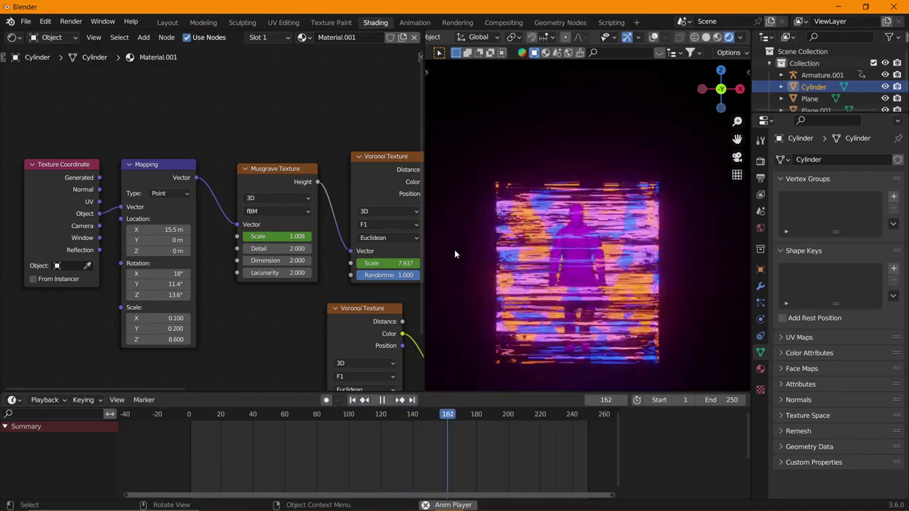
Apply Material.001 to the lozenge plane, replay the animation, then switch to Solid shading.
key("space")
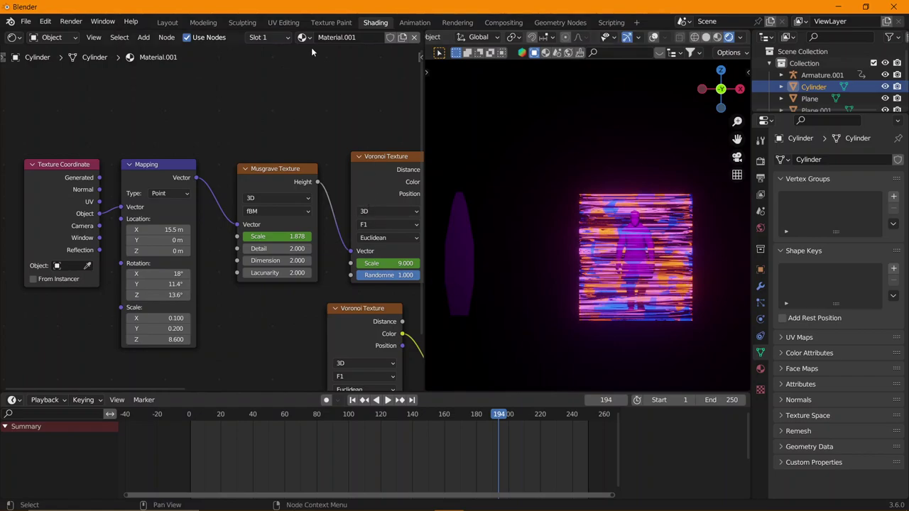
left_click_drag(301, 39, 463, 255)
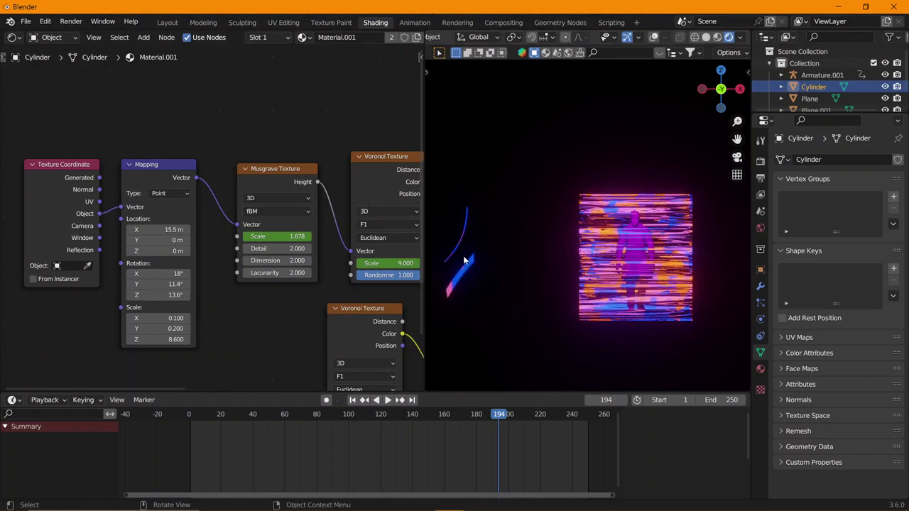
left_click(188, 411)
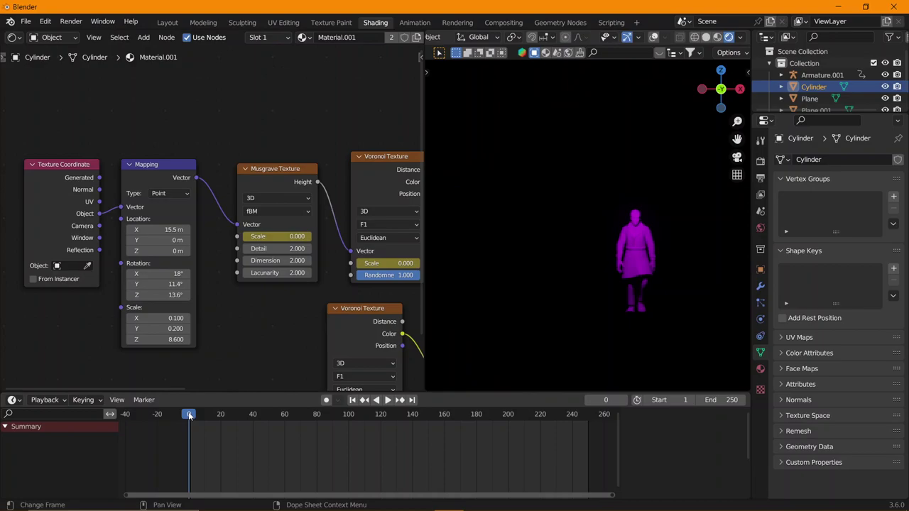
key("space")
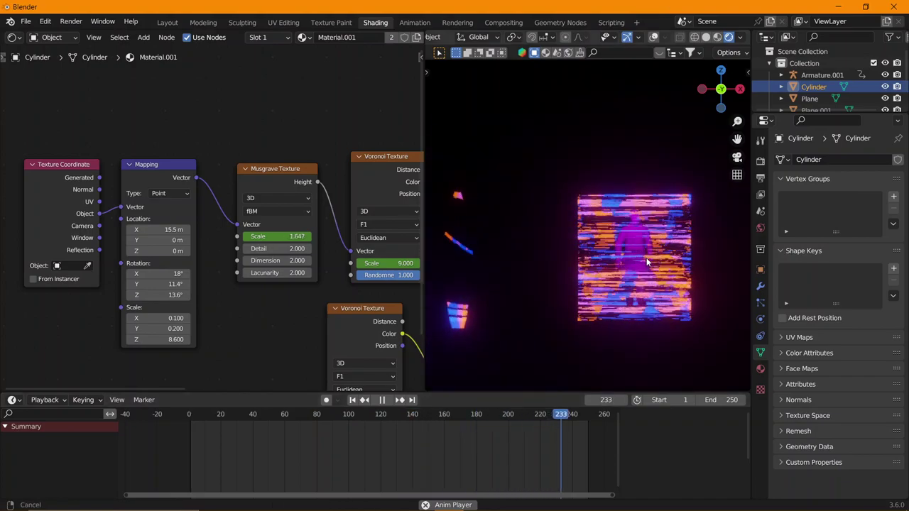
key("space")
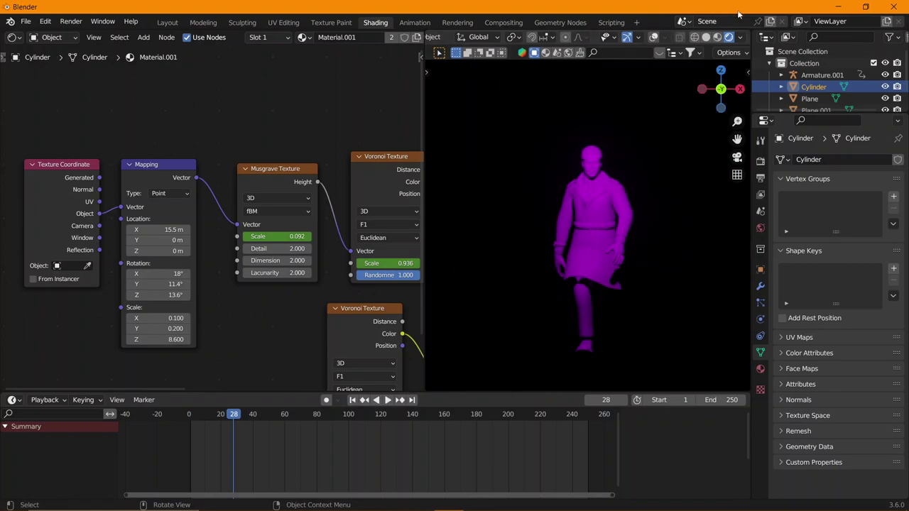
left_click(704, 37)
Slide the cylinder sideways to X 5.03 m, Y 0.09 m, then bring up the Add menu's Mesh list.
left_click(164, 23)
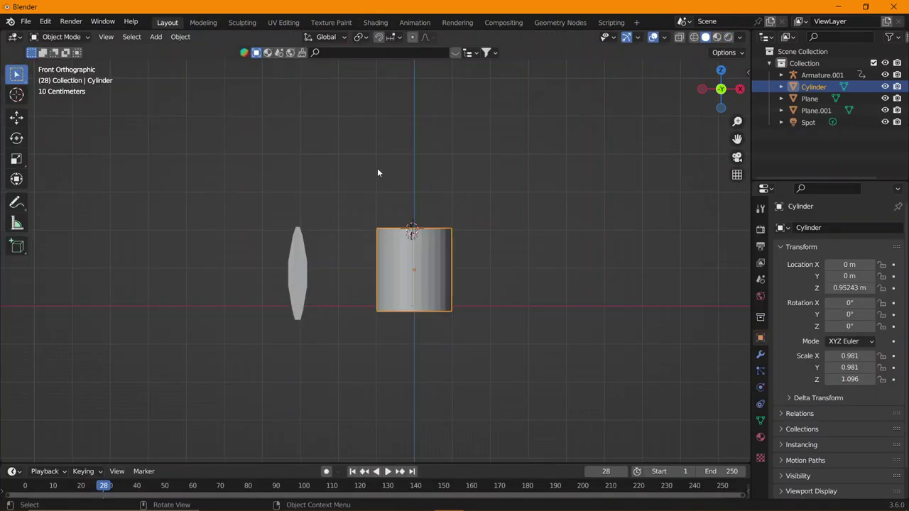
mouse_move(438, 262)
middle_mouse_down()
mouse_move(419, 269)
mouse_move(406, 260)
mouse_move(434, 268)
middle_mouse_up()
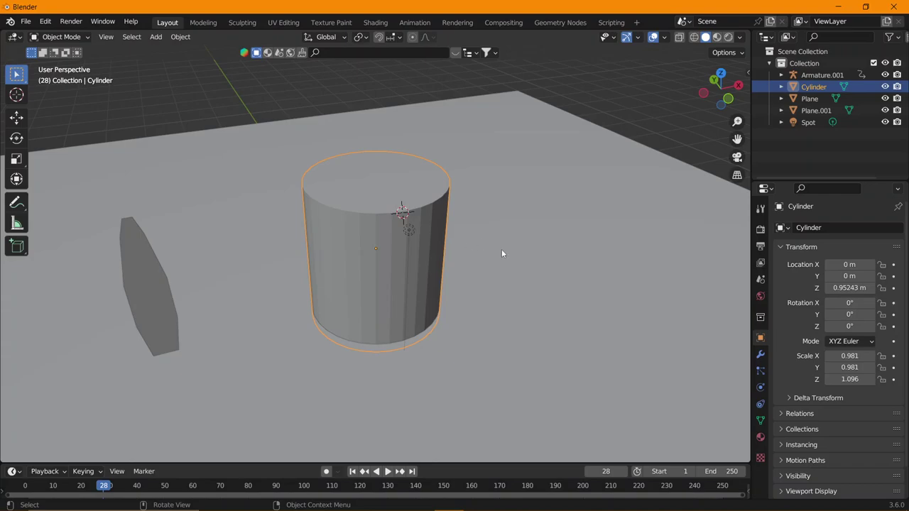
key("g")
key("shift+z")
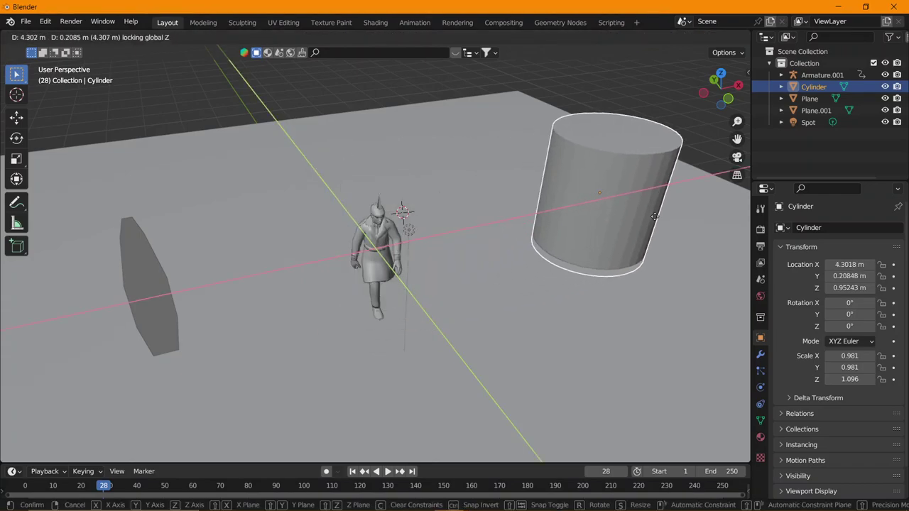
middle_click_drag(496, 259, 407, 261)
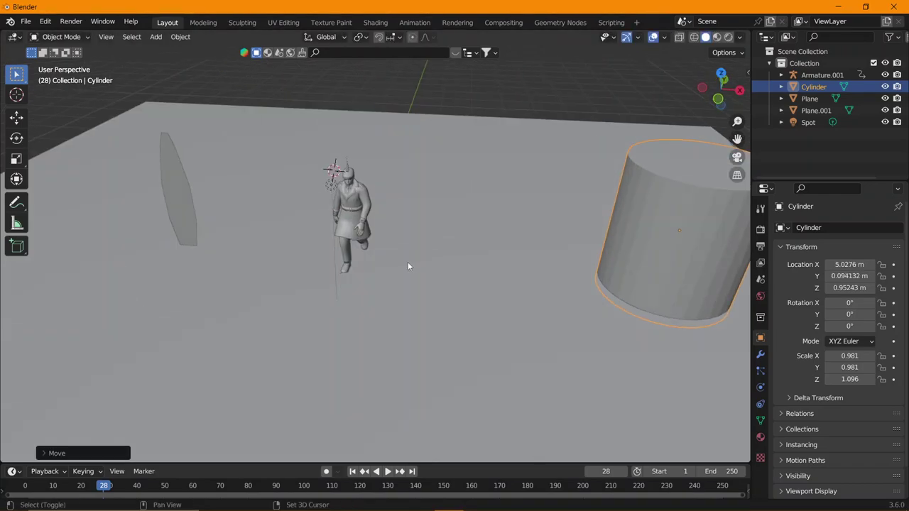
scroll(428, 255, "up", 2)
scroll(450, 257, "up", 2)
scroll(429, 294, "up", 1)
scroll(428, 294, "down", 2)
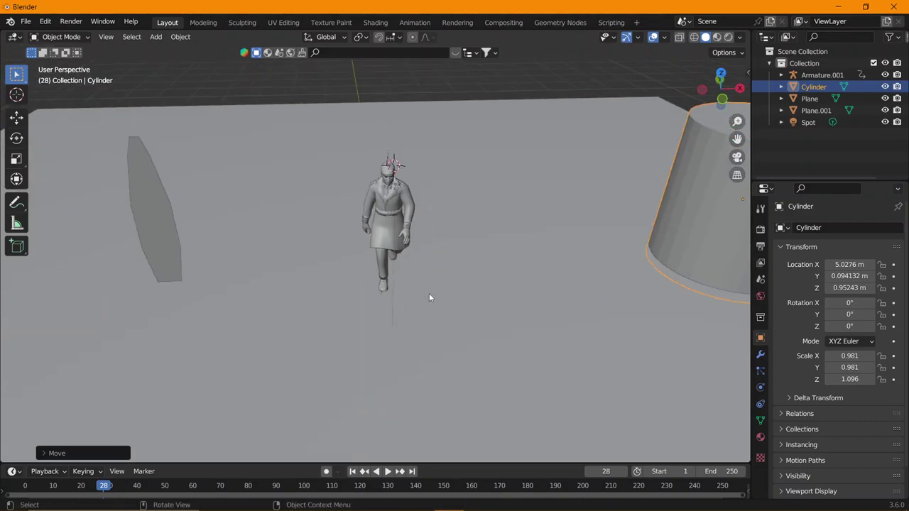
scroll(428, 293, "down", 2)
key("shift+a")
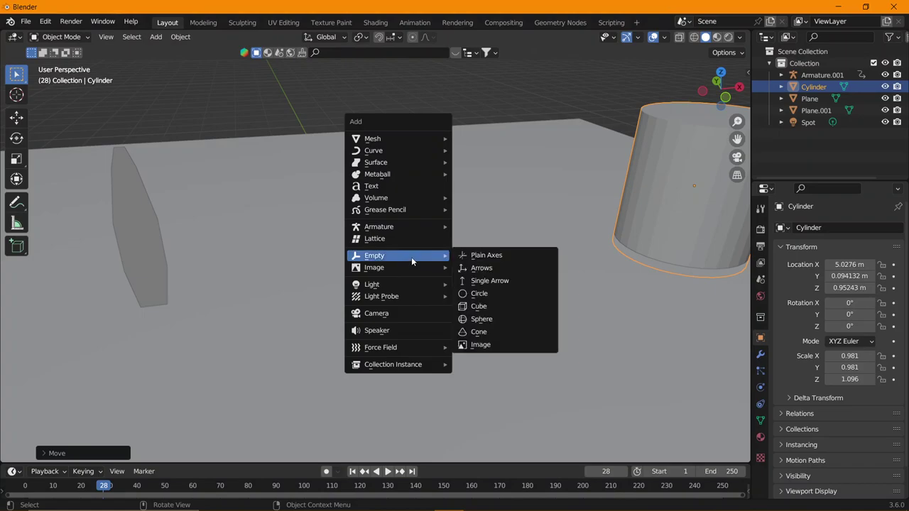
mouse_move(397, 138)
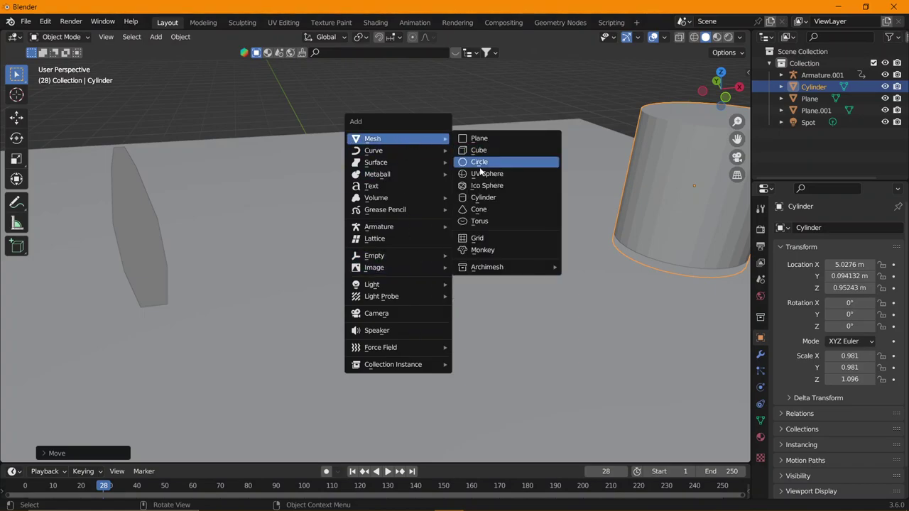
Add a UV sphere and move it vertically to Z -1.0241 m below the character's feet.
left_click(482, 174)
middle_click_drag(418, 267, 430, 203)
key("g")
key("z")
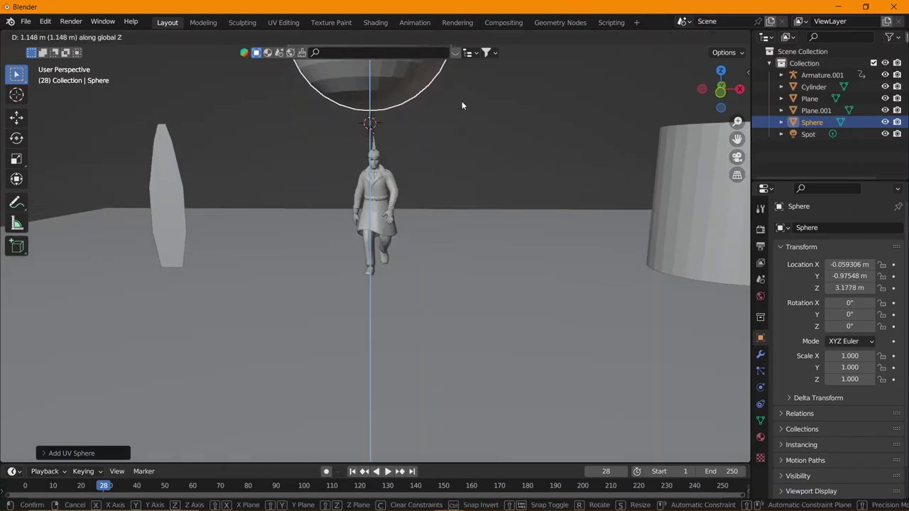
left_click(462, 105)
middle_click_drag(461, 106, 473, 220)
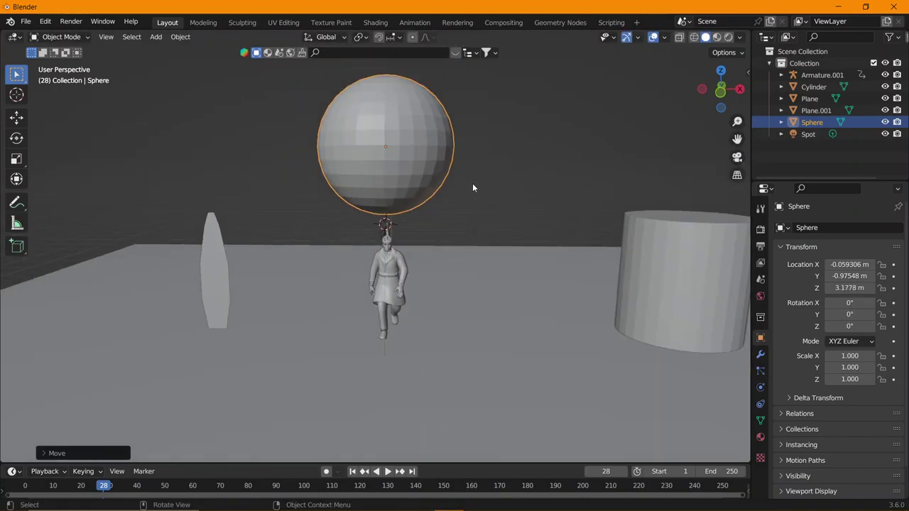
key("g")
key("z")
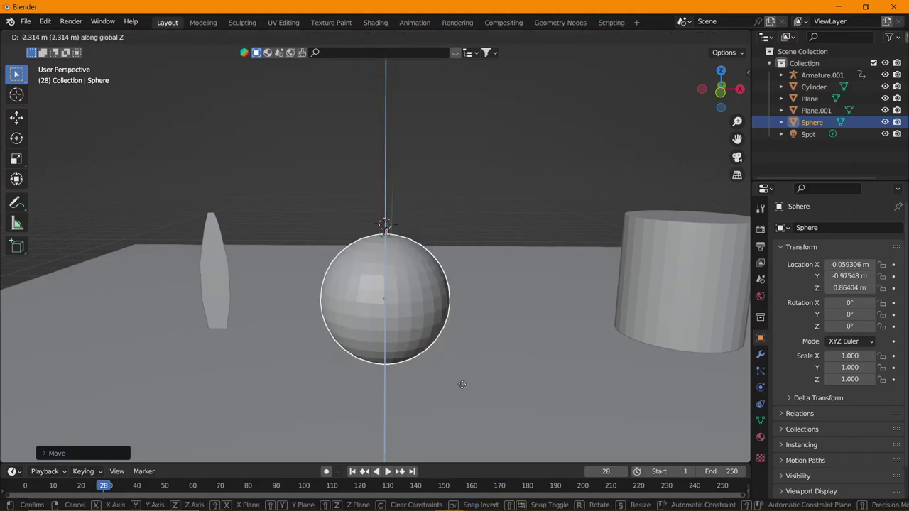
left_click(460, 48)
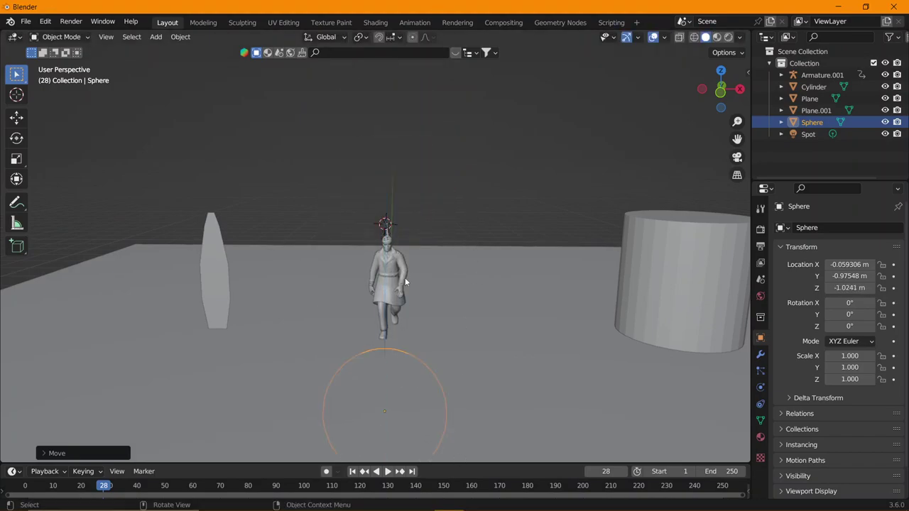
middle_click_drag(413, 262, 467, 239)
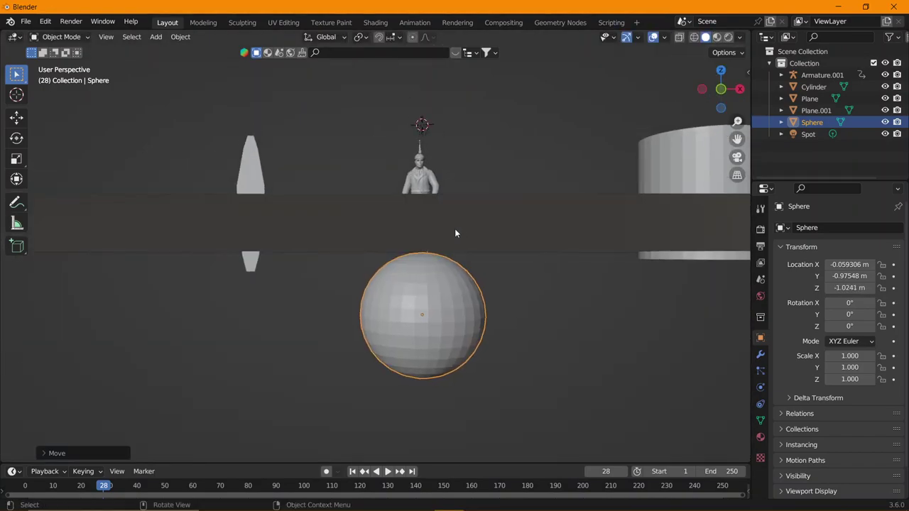
In front view, scale the sphere down to 0.756.
key("KP_1")
scroll(454, 269, "down", 7)
scroll(440, 301, "down", 4)
middle_click_drag(476, 280, 447, 285, "shift")
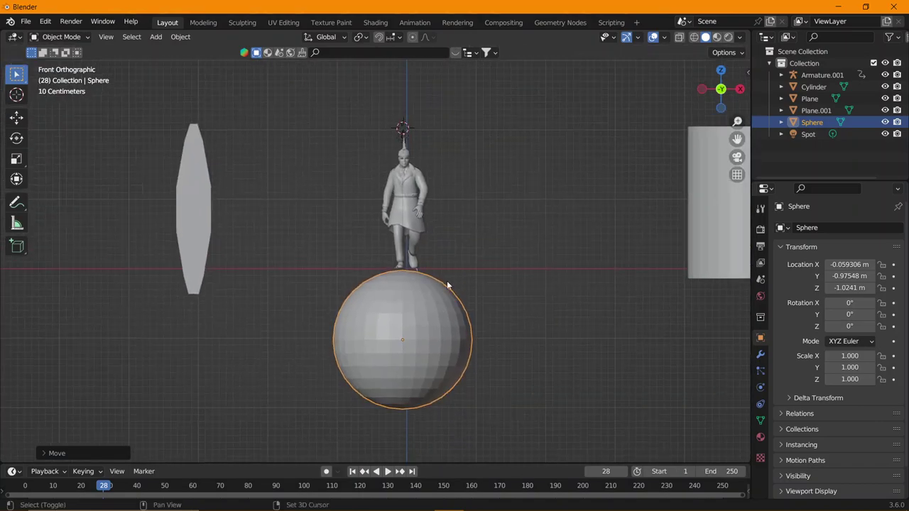
middle_click_drag(429, 324, 427, 294, "shift")
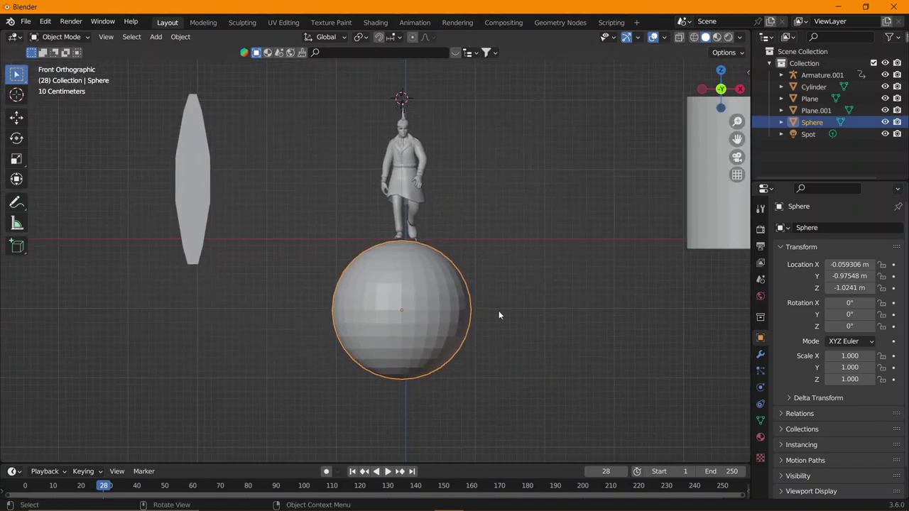
key("g")
left_click(483, 307)
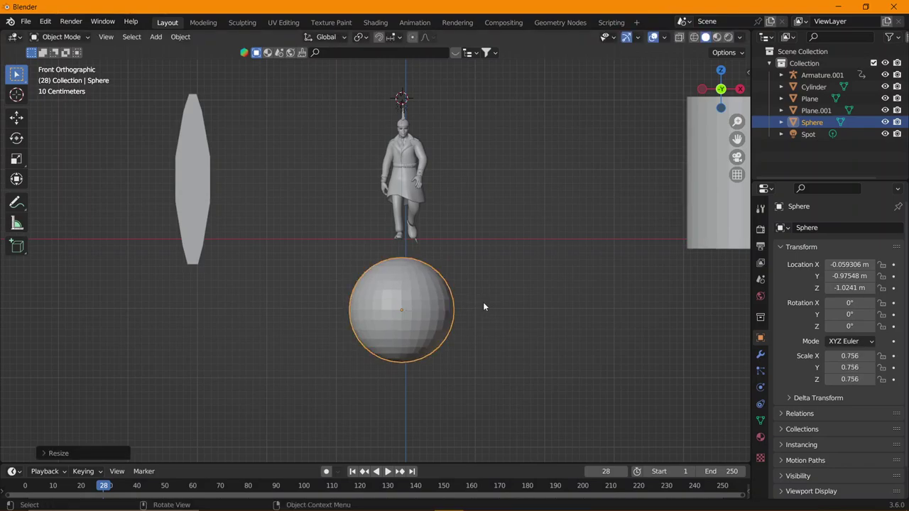
Add a particle system to the sphere rendered as Object, using Plane.001 as the instance.
left_click(759, 370)
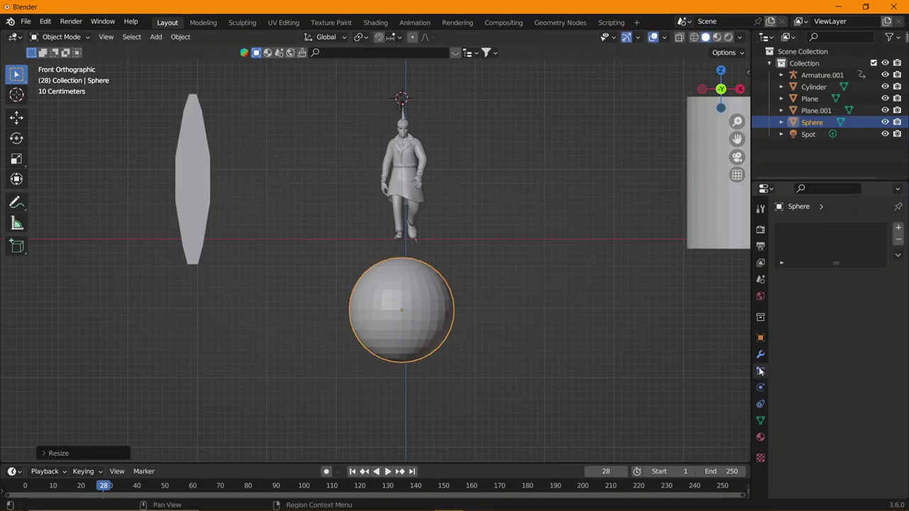
left_click(896, 229)
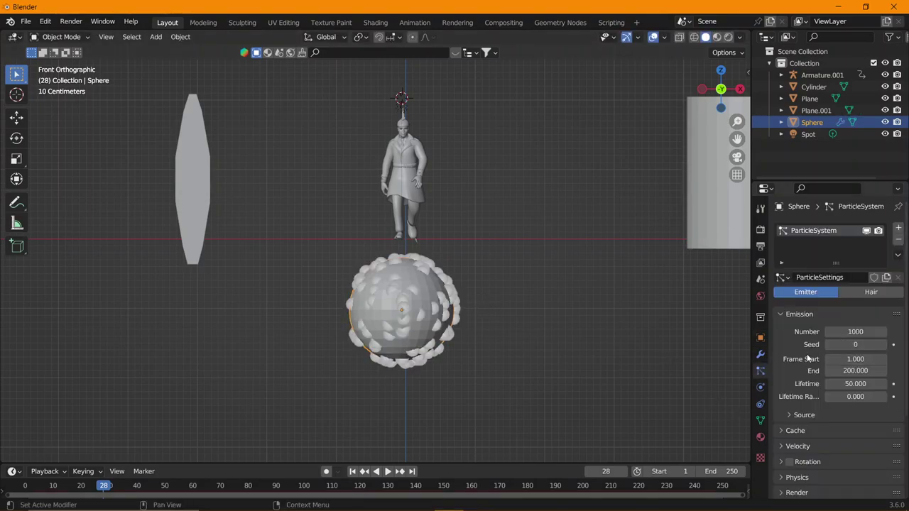
scroll(794, 398, "down", 4)
left_click(810, 379)
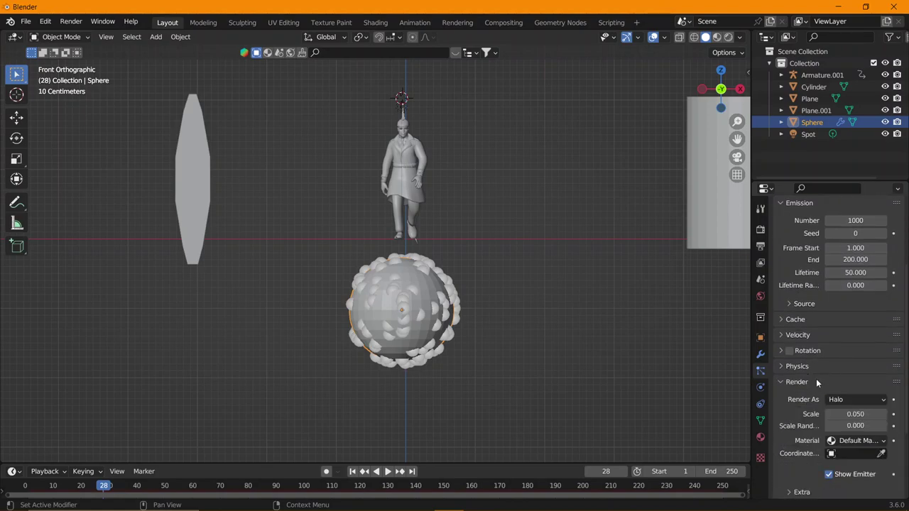
left_click(852, 399)
left_click(826, 465)
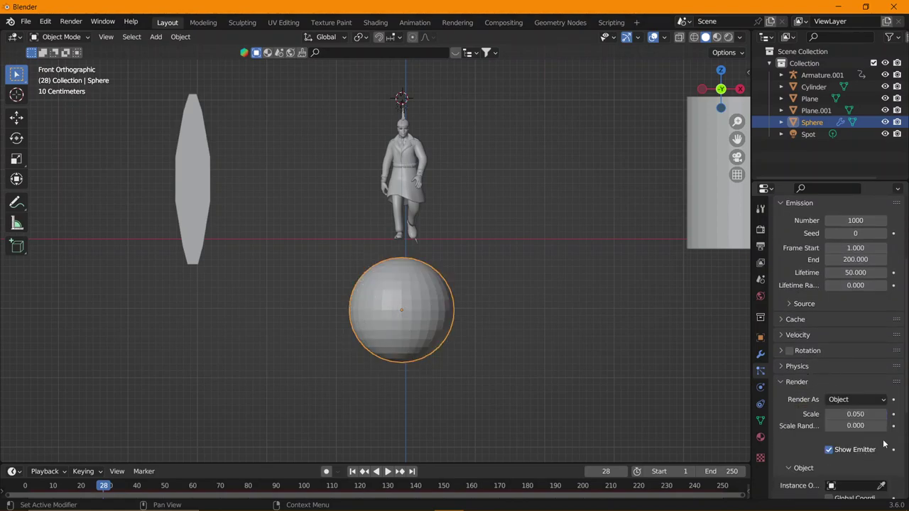
left_click(880, 485)
left_click(197, 171)
scroll(784, 343, "down", 3)
scroll(783, 344, "down", 2)
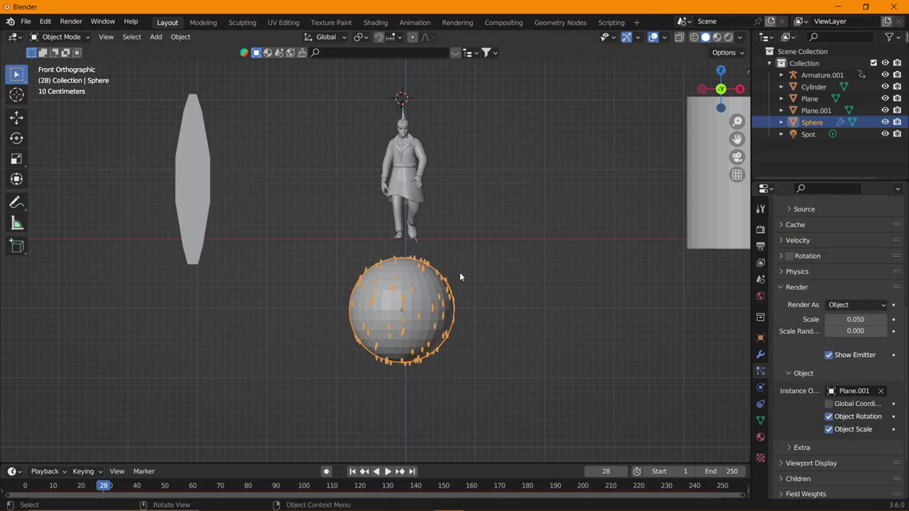
Replay the animation from frame one to watch particles fall, then open the Force Field list.
left_click(166, 460)
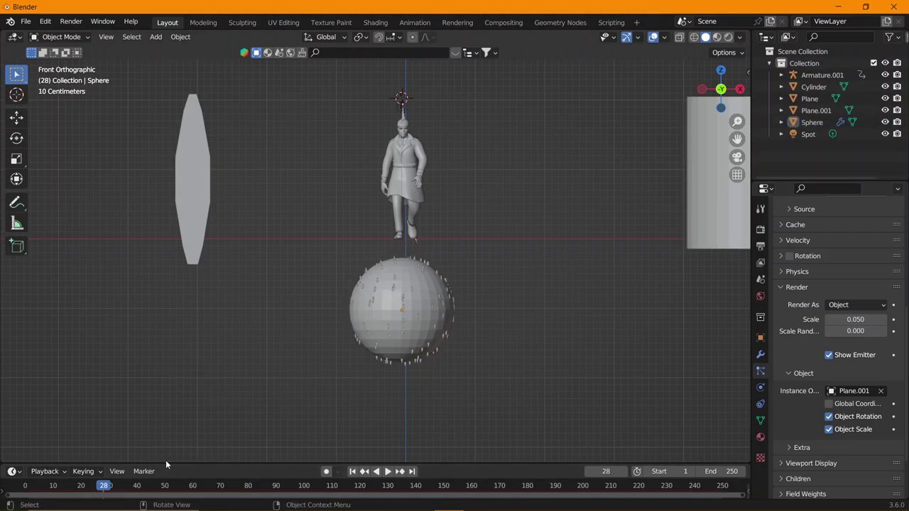
left_click_drag(165, 464, 142, 434)
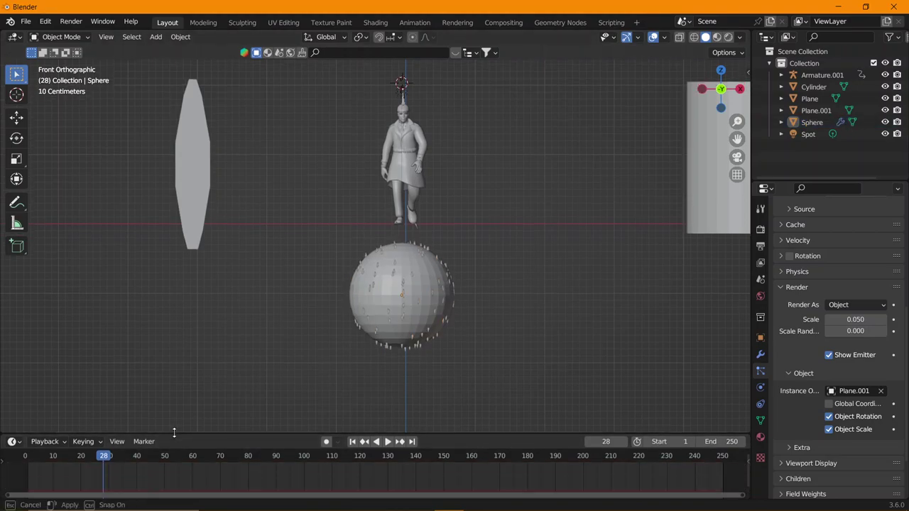
left_click(25, 455)
key("space")
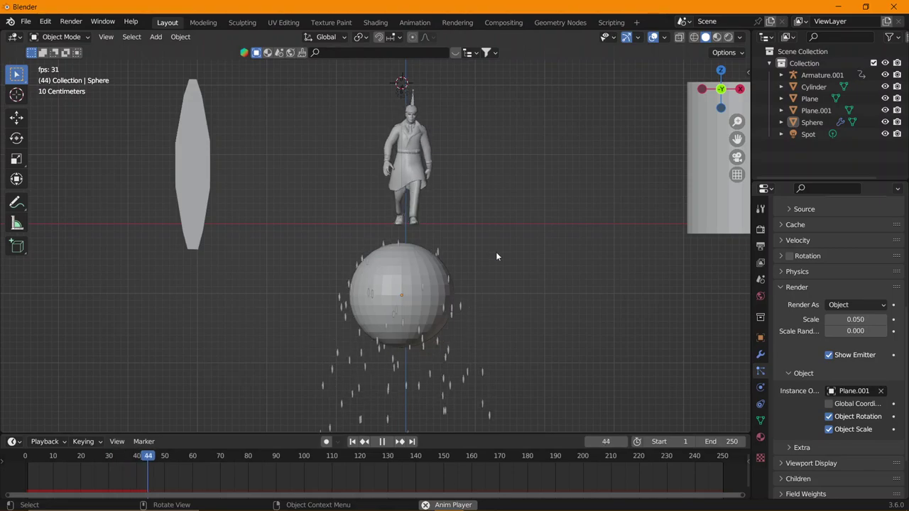
key("KP_5")
key("space")
key("KP_5")
key("shift+a")
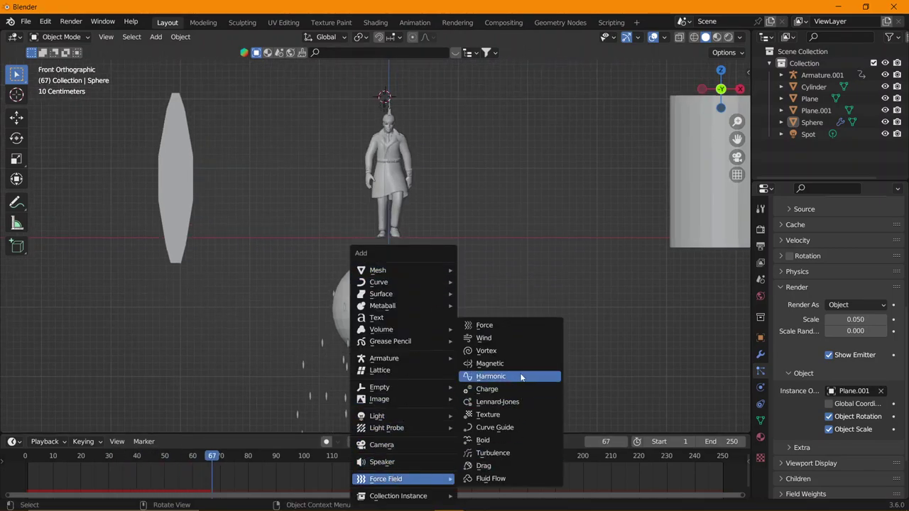
mouse_move(385, 478)
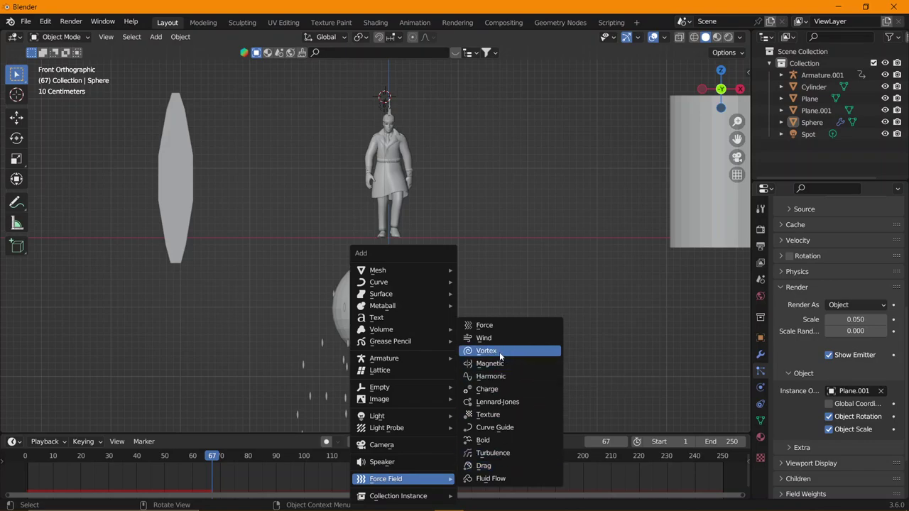
Add a Vortex force field below the sphere, scaled to 1.735, and play the animation.
left_click(500, 350)
key("g")
key("z")
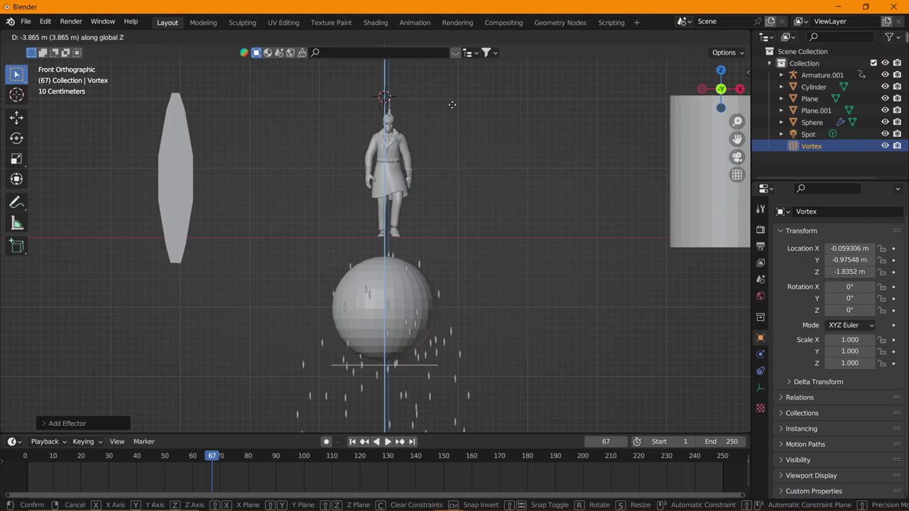
left_click(455, 219)
key("s")
left_click(278, 458)
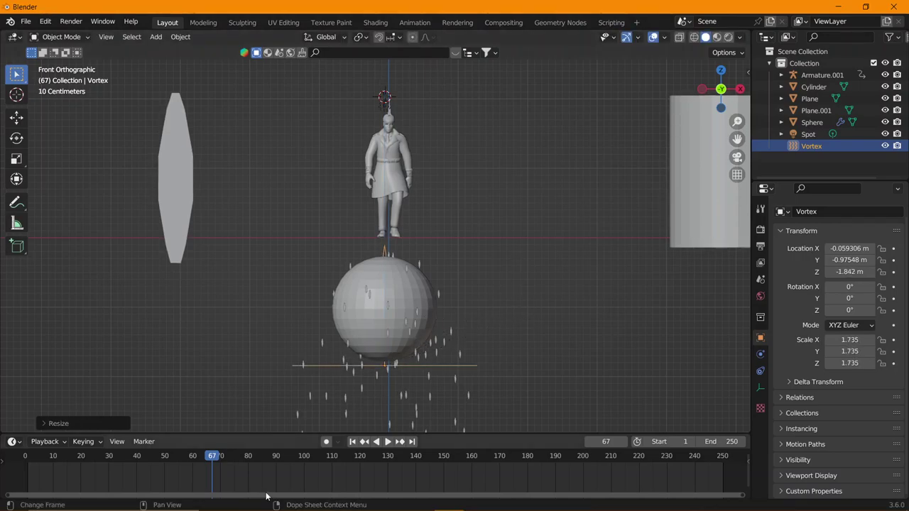
left_click(7, 470)
key("space")
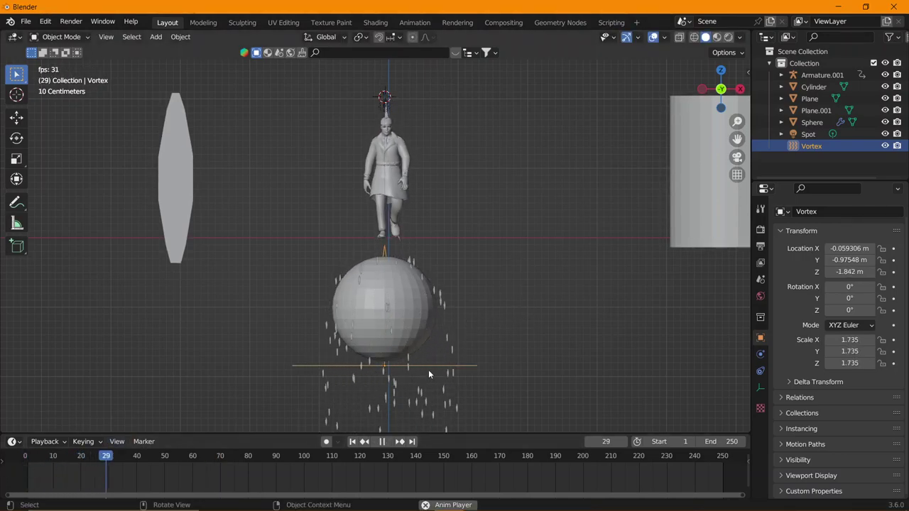
Check the sphere's particle Field Weights and replay the animation from the start.
left_click(397, 311)
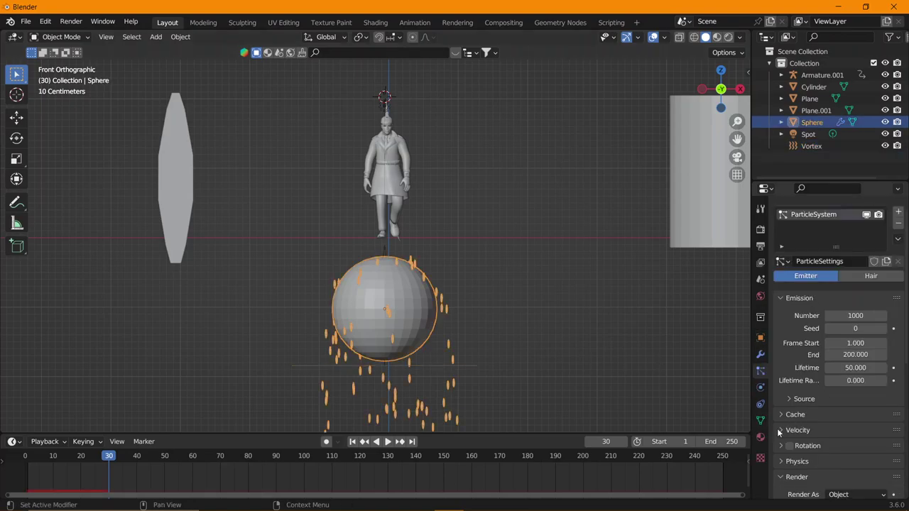
scroll(830, 414, "down", 5)
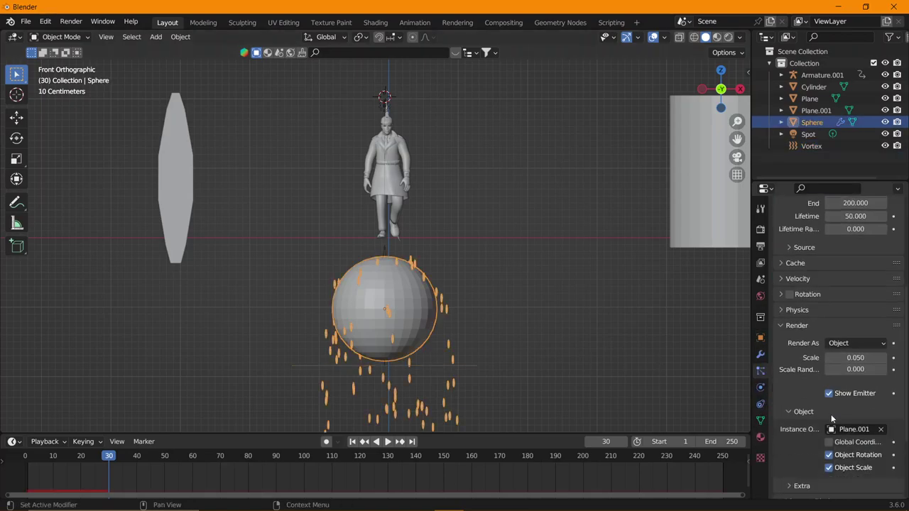
scroll(825, 399, "down", 4)
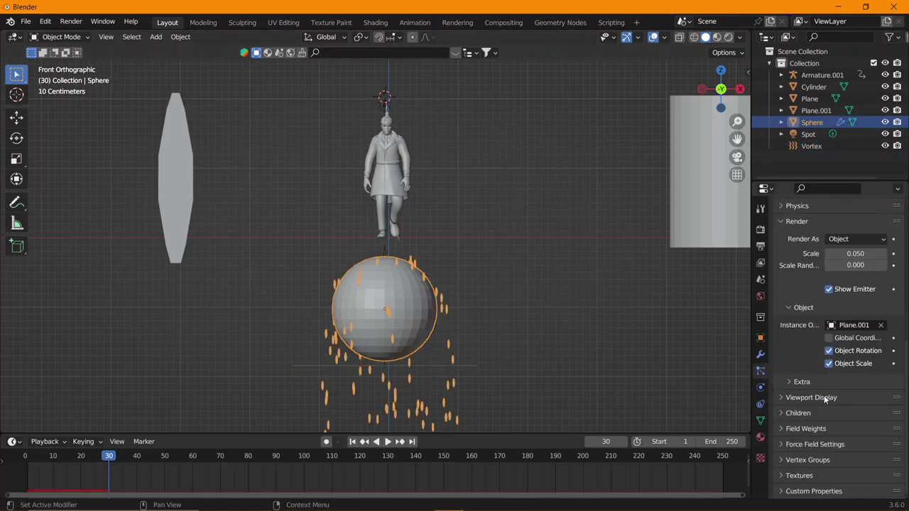
left_click(842, 430)
left_click(840, 428)
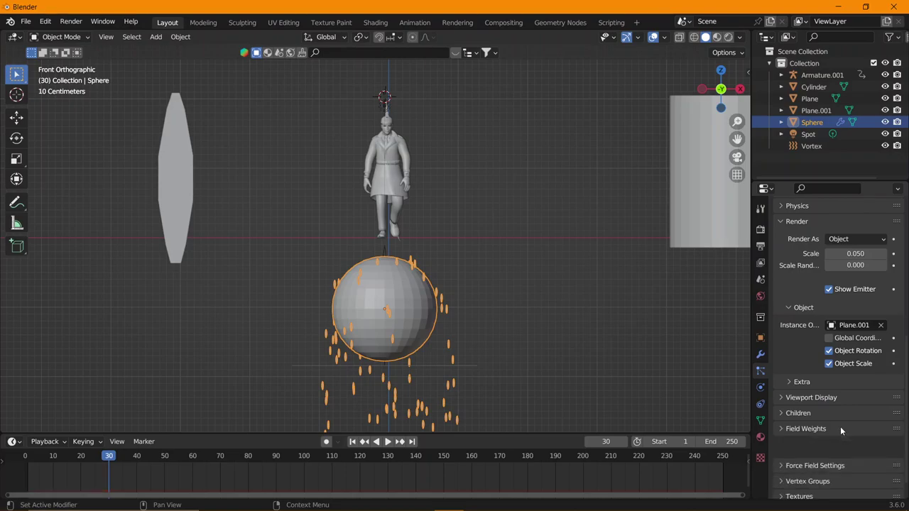
left_click(21, 463)
key("space")
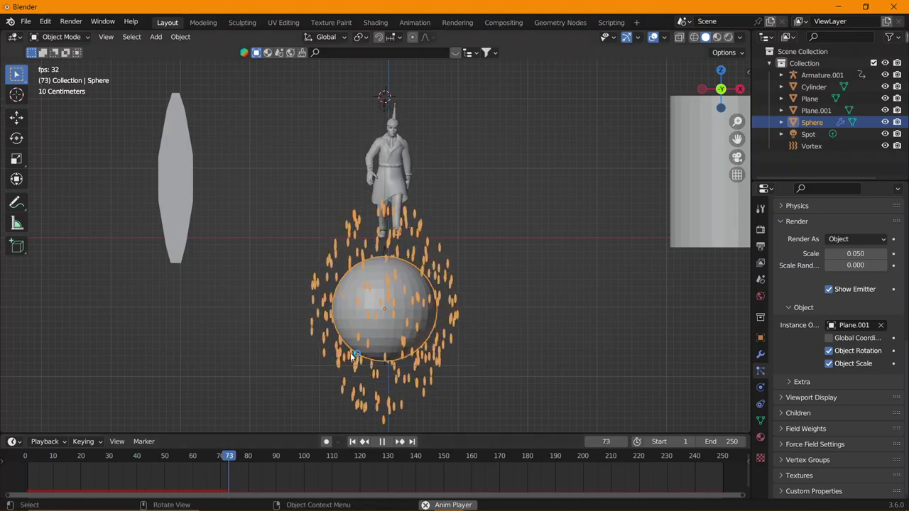
key("space")
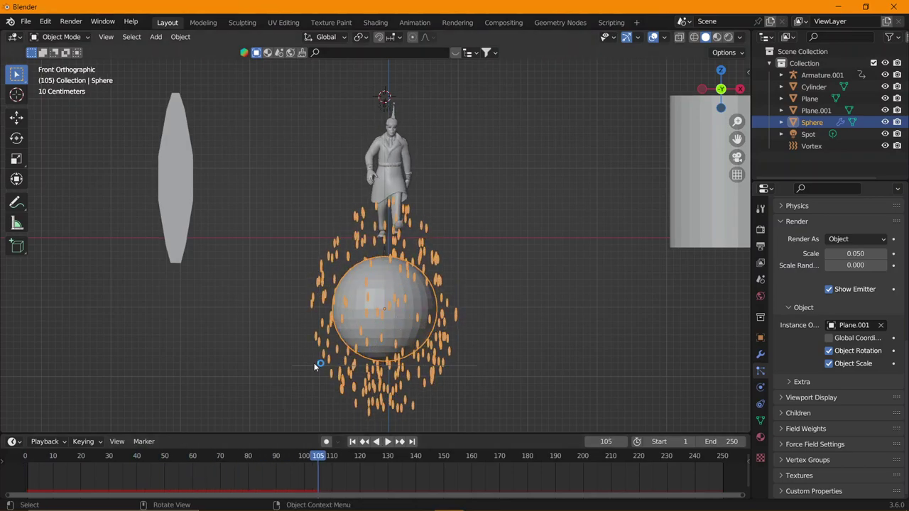
Set the Vortex field's Strength to 4.300 and Inflow to -0.700, then preview the swirl.
left_click(314, 366)
left_click(759, 365)
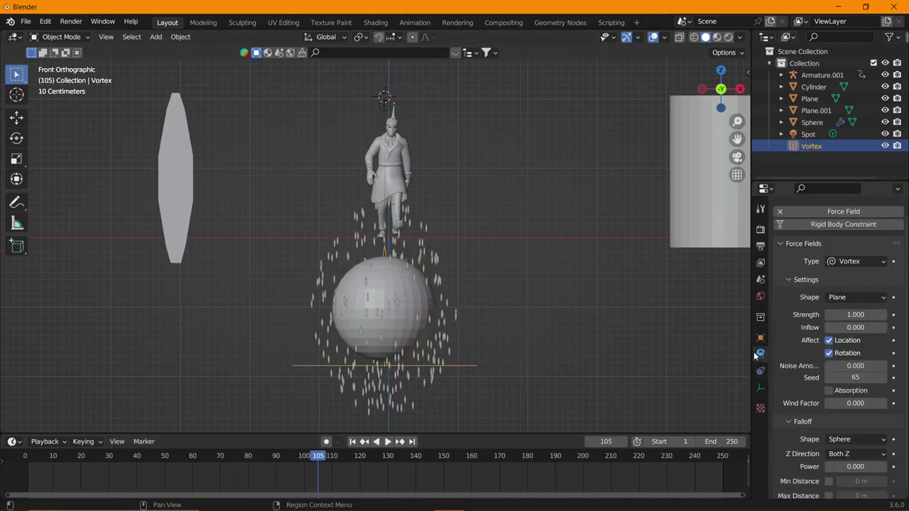
key("space")
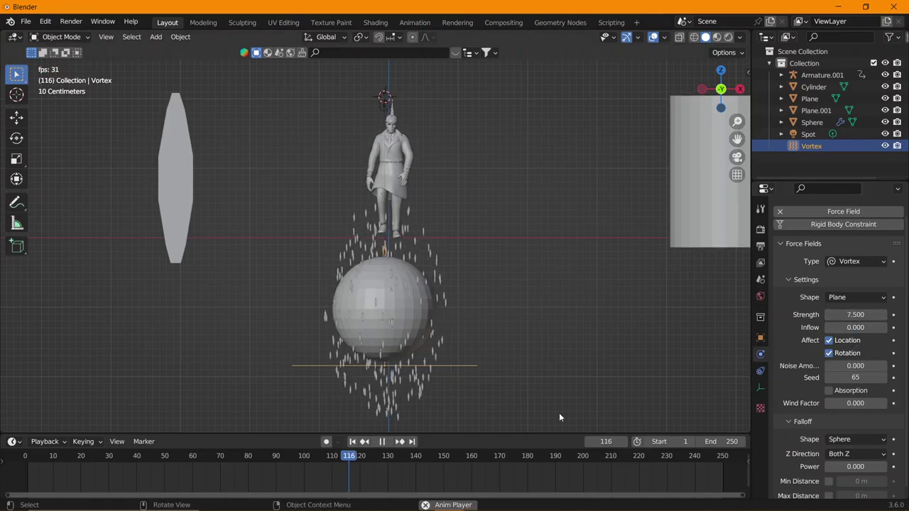
left_click(21, 457)
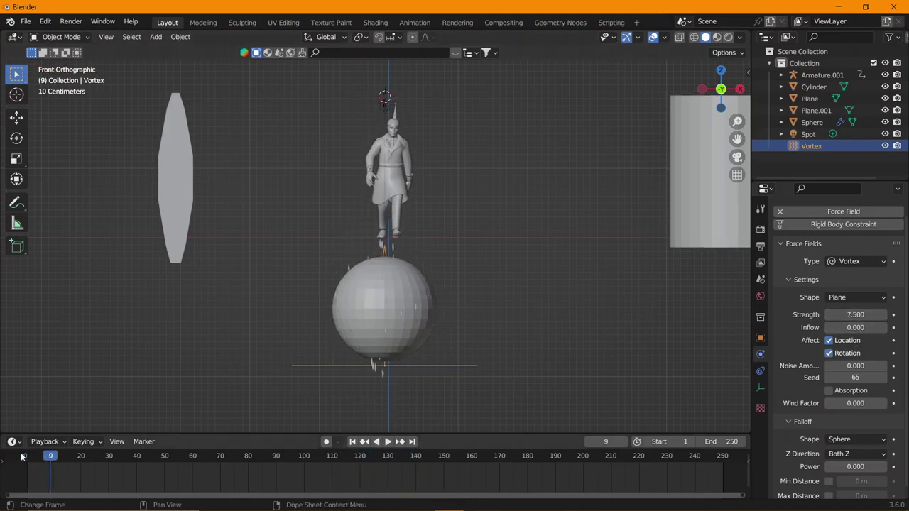
left_click_drag(854, 327, 802, 327)
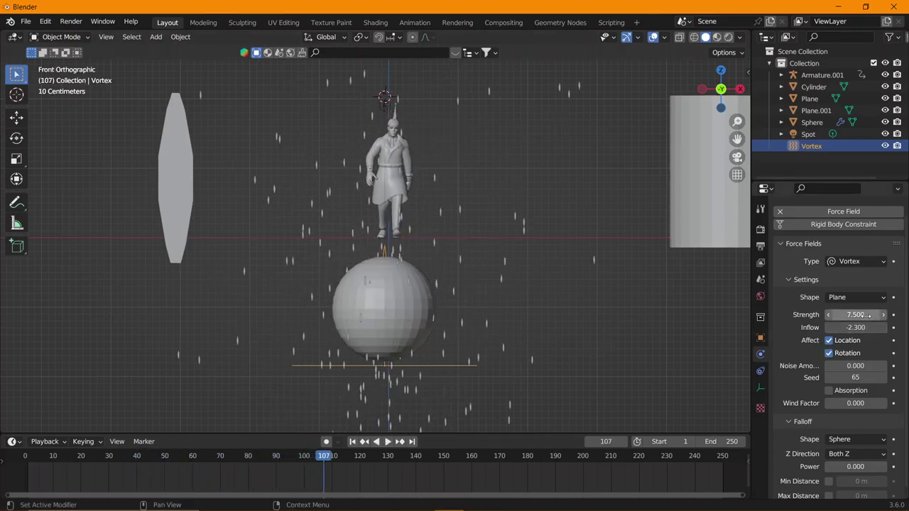
mouse_move(854, 314)
left_mouse_down()
mouse_move(788, 315)
mouse_move(887, 328)
left_mouse_up()
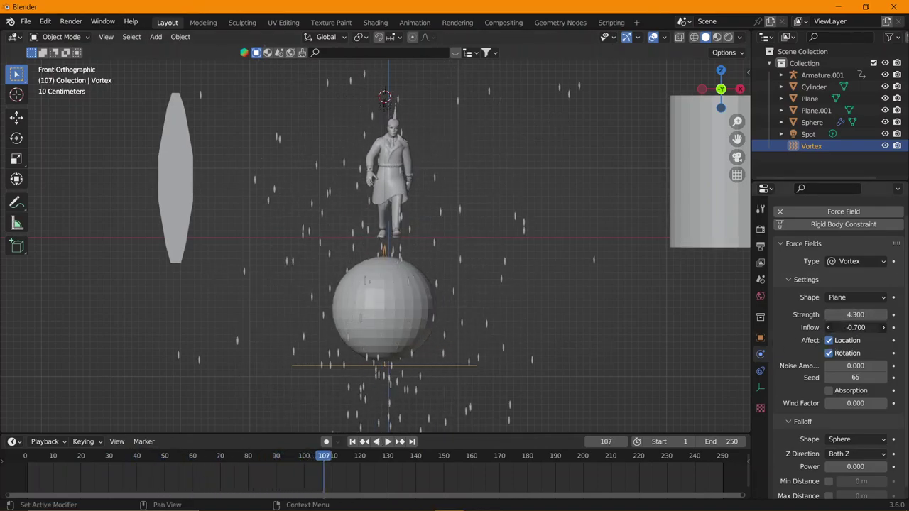
key("Return")
left_click(24, 459)
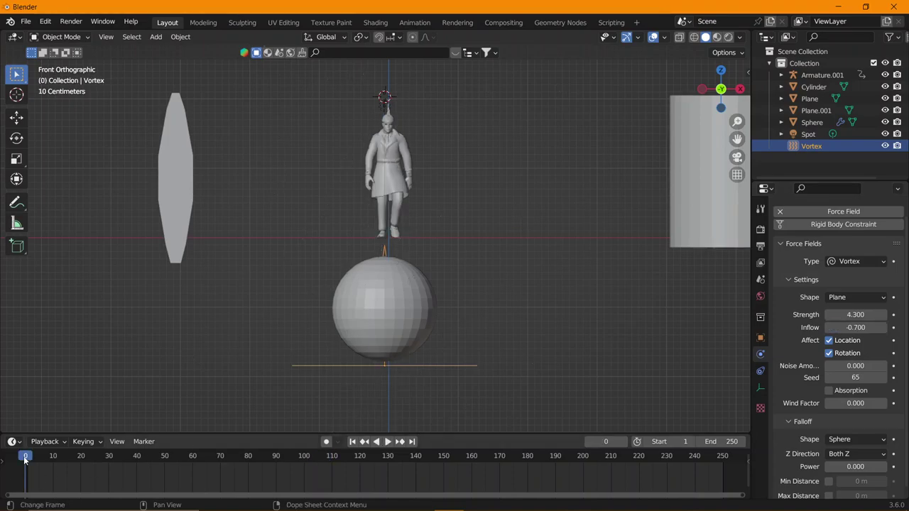
key("space")
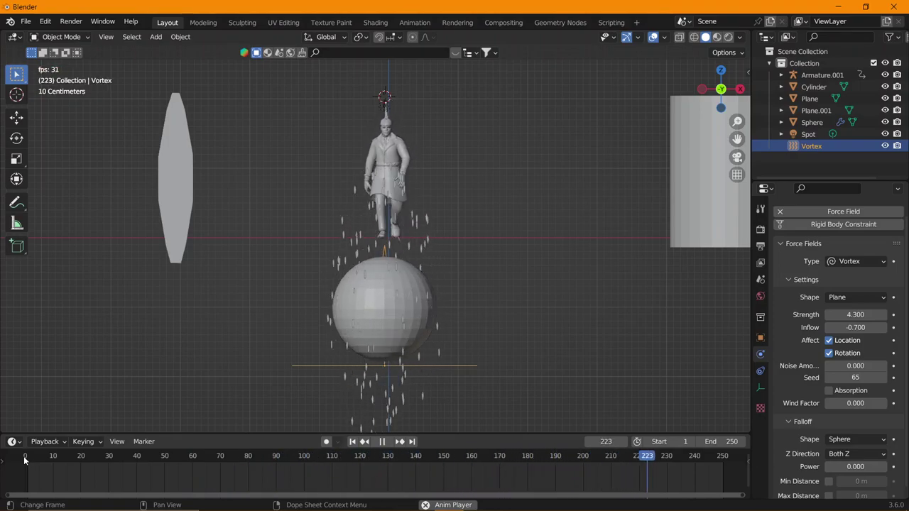
key("space")
left_click(154, 190)
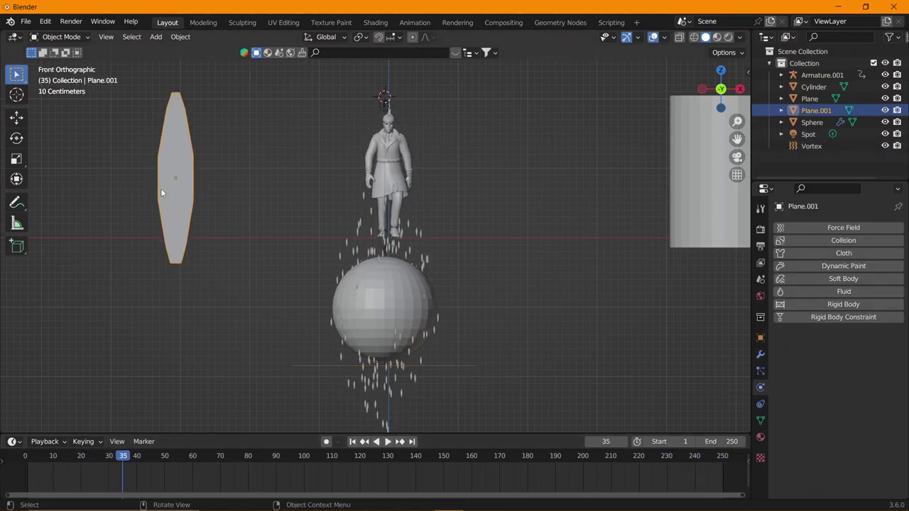
Set the sphere's particle Source distribution to Random.
left_click(358, 289, "shift")
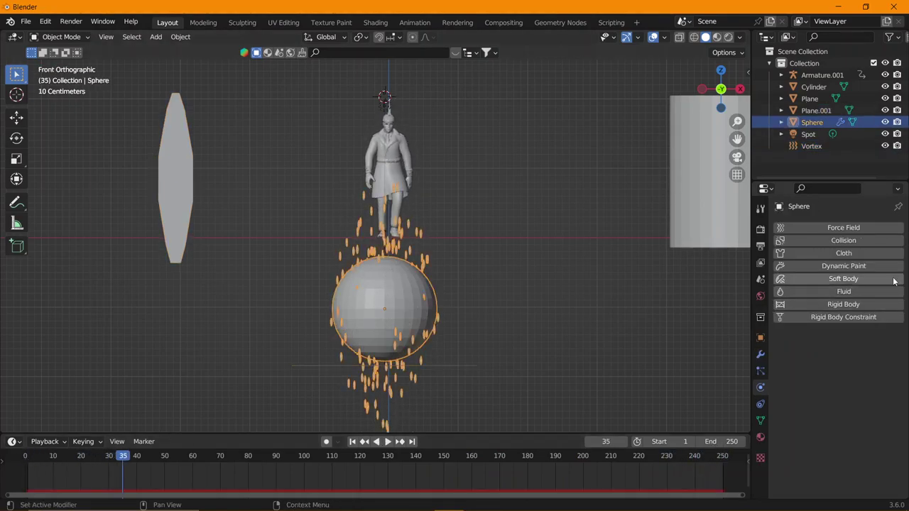
left_click(761, 369)
scroll(821, 375, "down", 3)
left_click(808, 340)
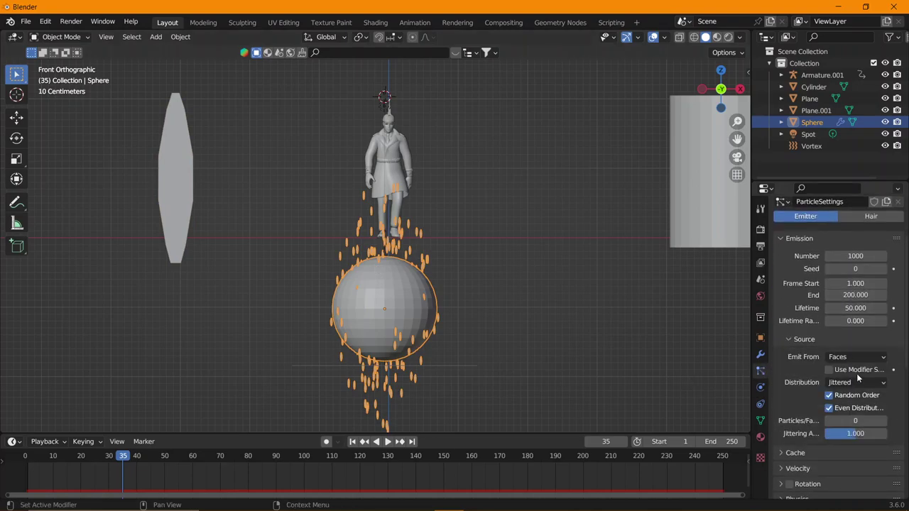
left_click(852, 384)
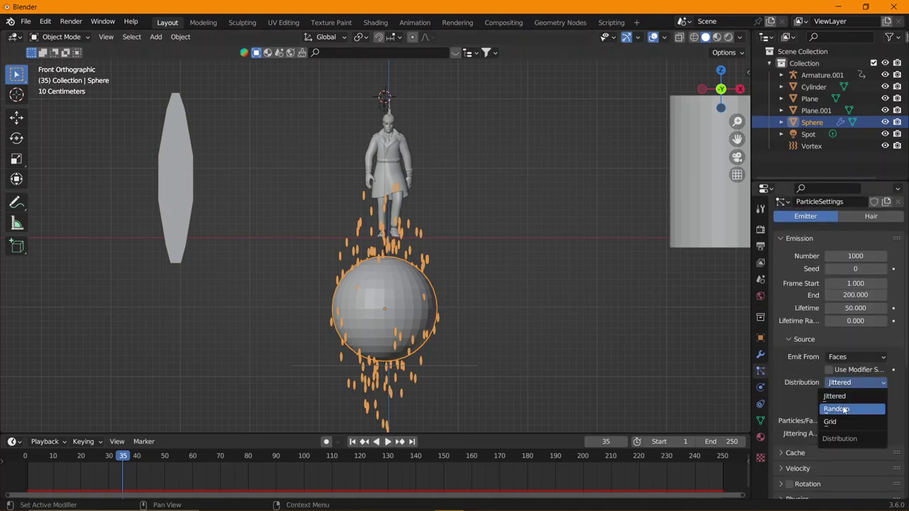
left_click(839, 396)
left_click(803, 340)
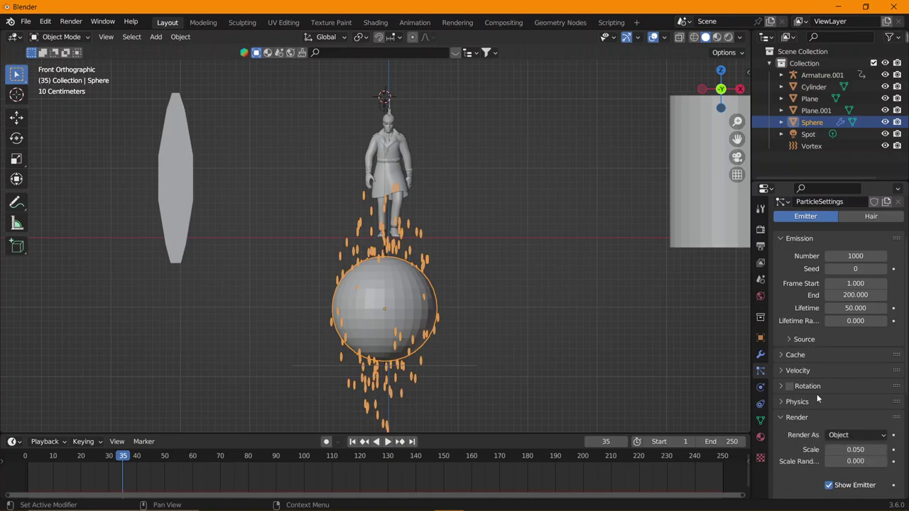
Give the particle render Scale 0.620 and Scale Randomness 0.582.
left_click(807, 402)
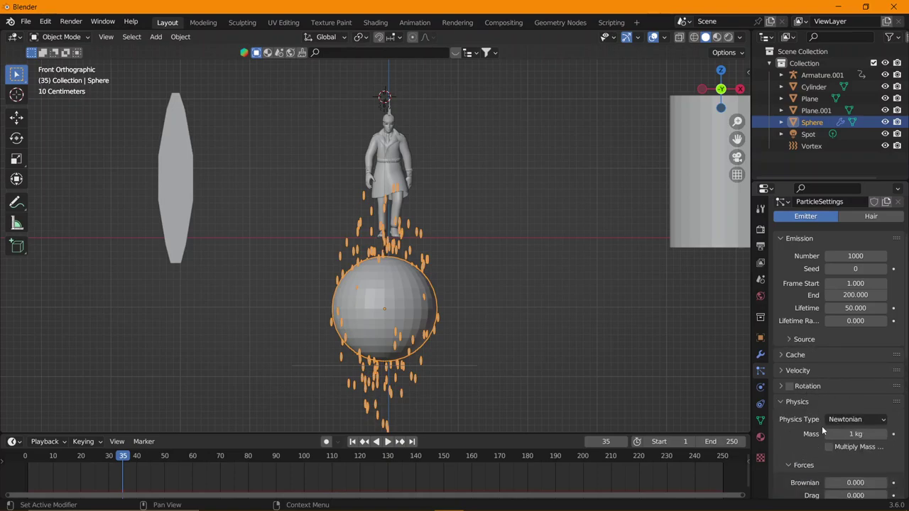
left_click(814, 404)
scroll(817, 408, "down", 2)
left_click_drag(855, 392, 880, 392)
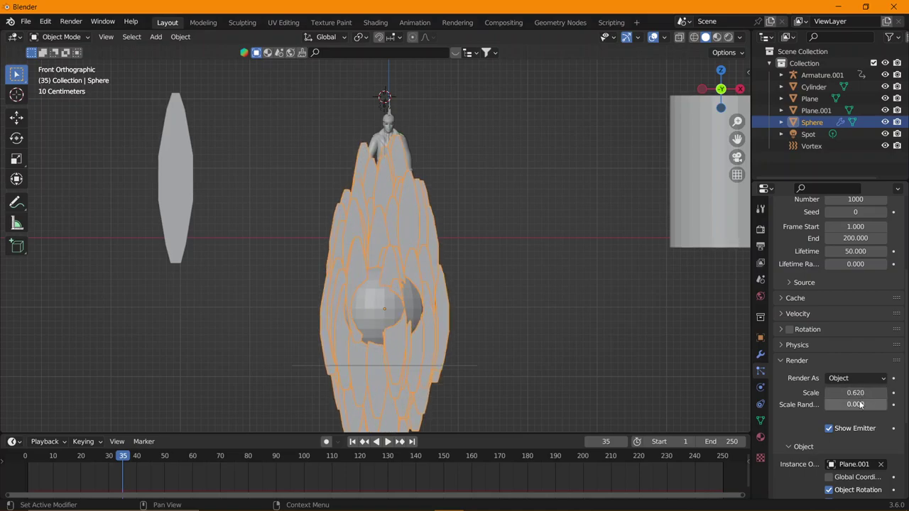
mouse_move(825, 404)
left_mouse_down()
mouse_move(876, 410)
mouse_move(864, 408)
left_mouse_up()
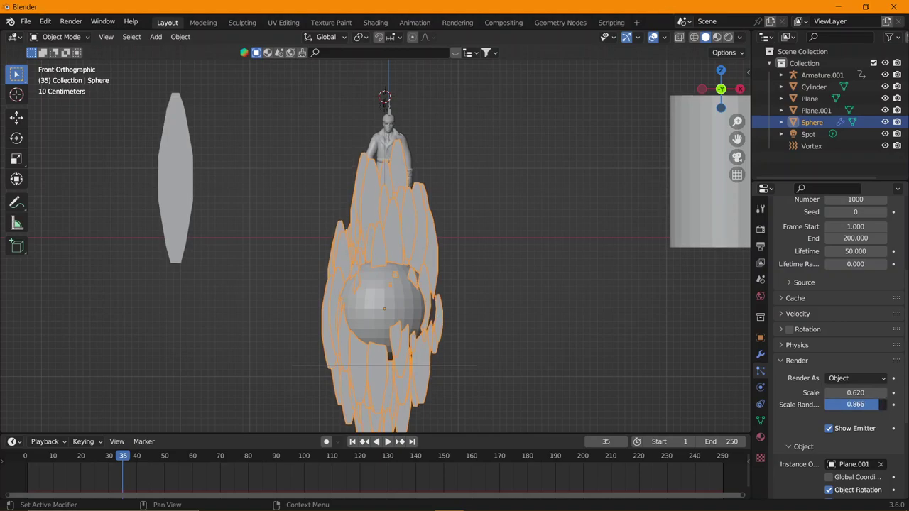
left_click(183, 186)
Rotate Plane.001 roughly 90° about X and about Y, plus a slight extra tilt.
key("r")
key("x")
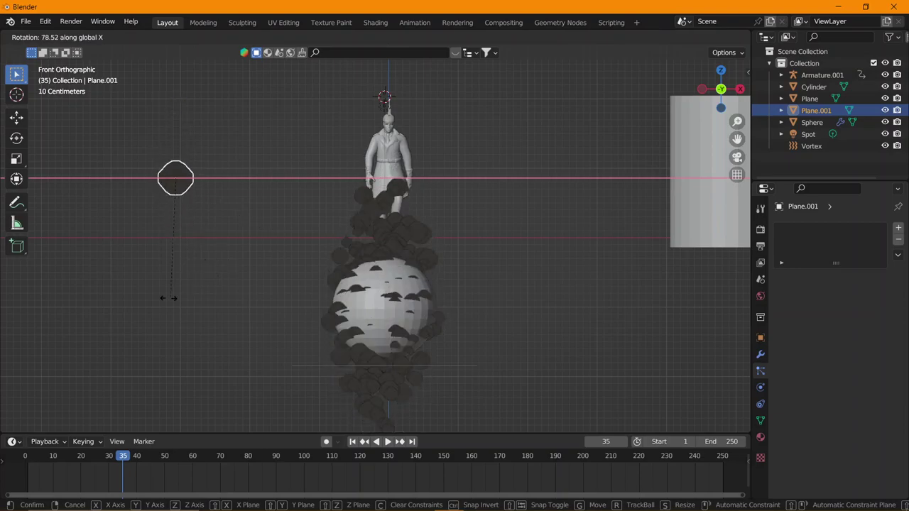
left_click(135, 331)
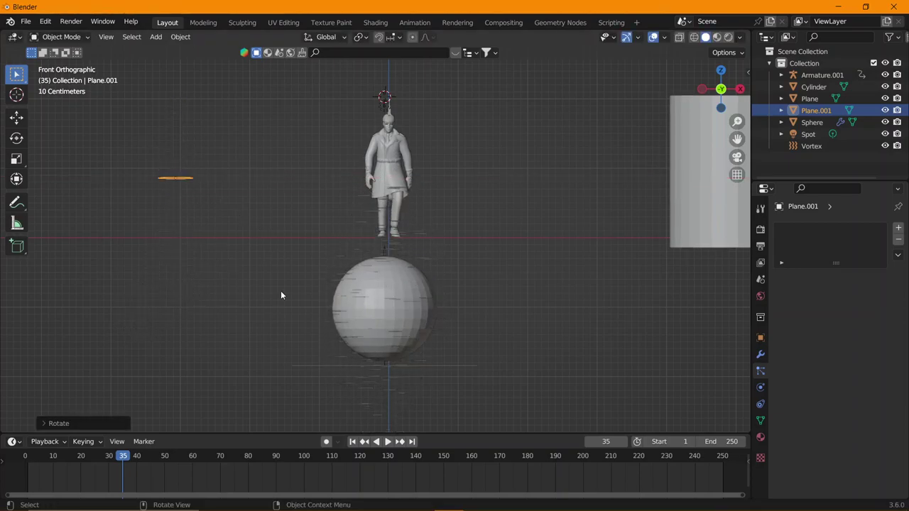
key("r")
key("y")
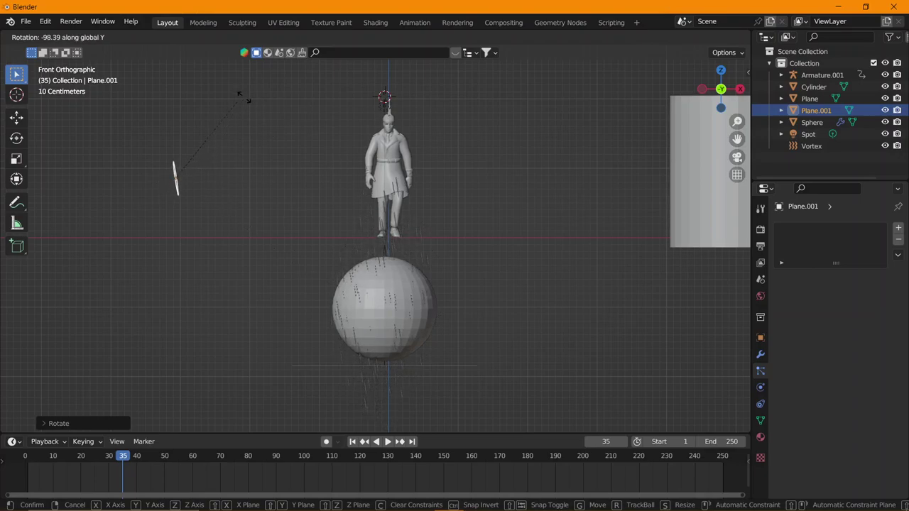
left_click(259, 118)
key("r")
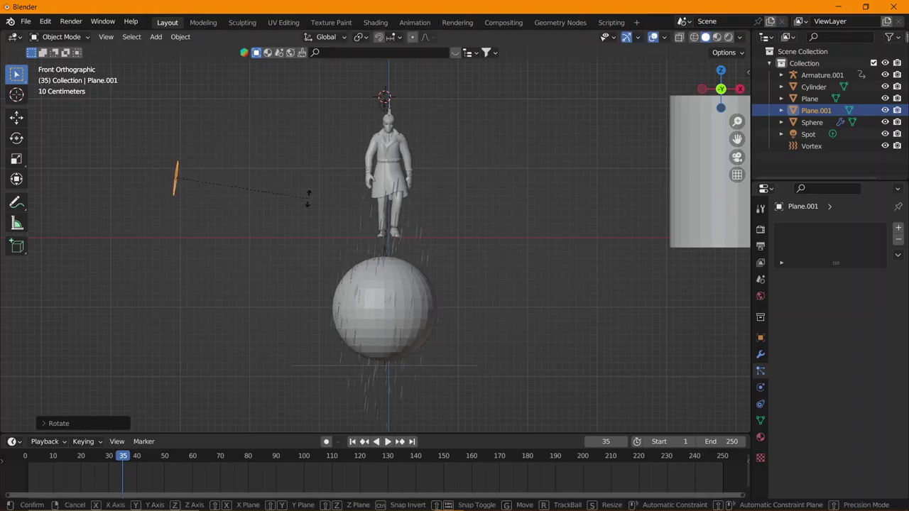
left_click(307, 182)
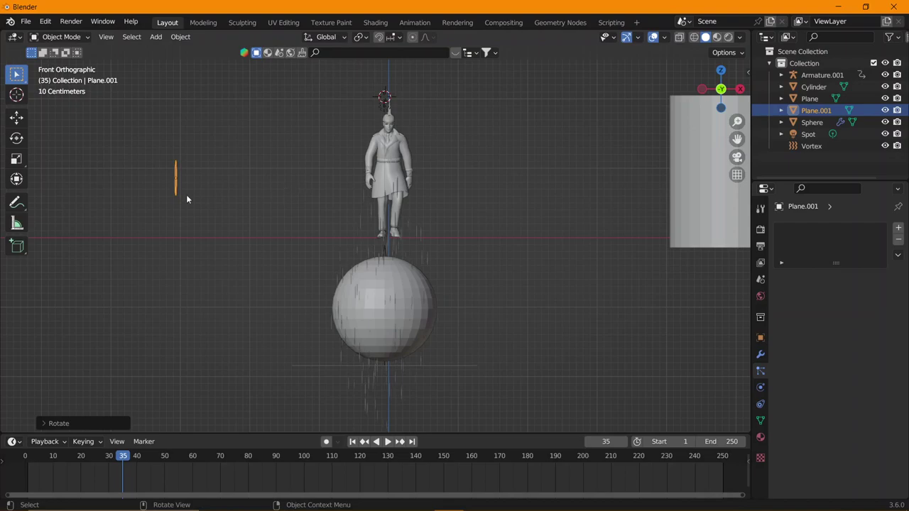
mouse_move(186, 200)
middle_mouse_down()
mouse_move(235, 239)
mouse_move(319, 244)
mouse_move(249, 243)
middle_mouse_up()
key("Tab")
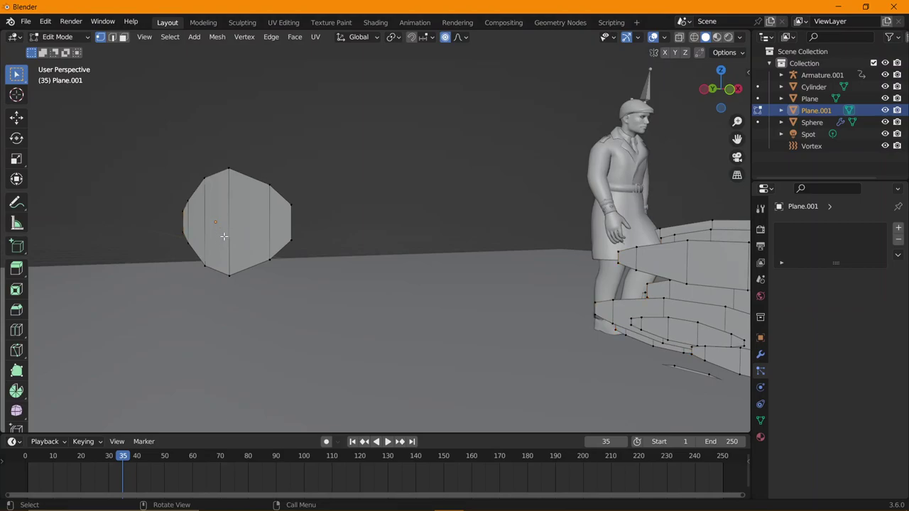
In face select mode, shift Plane.001's faces along X with smooth proportional falloff.
key("3")
key("g")
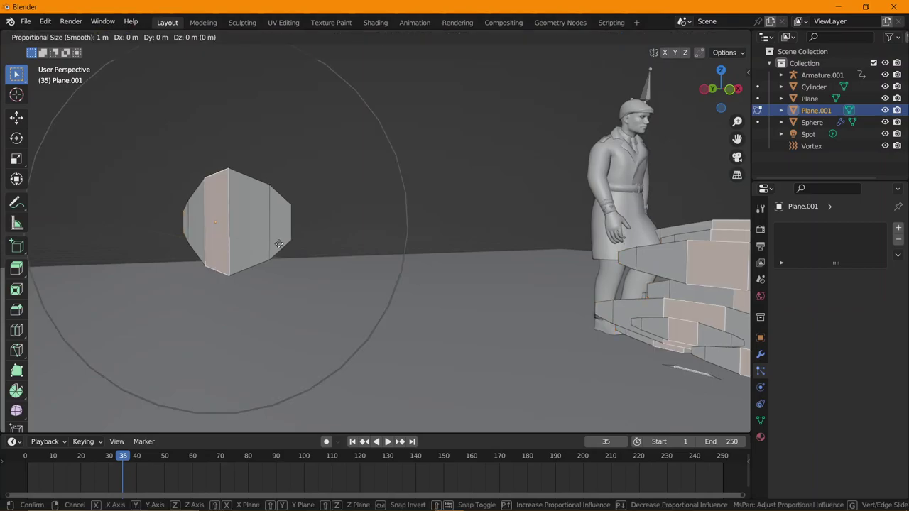
key("x")
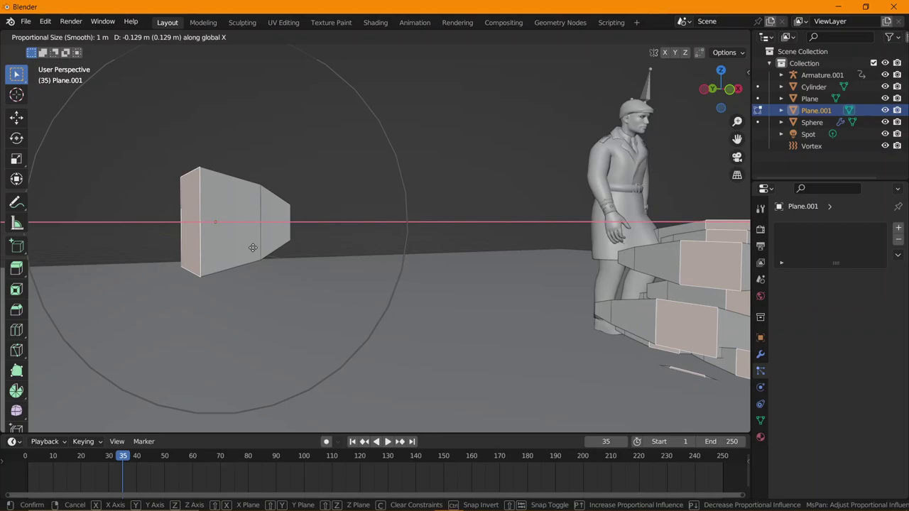
left_click(252, 247)
key("KP_1")
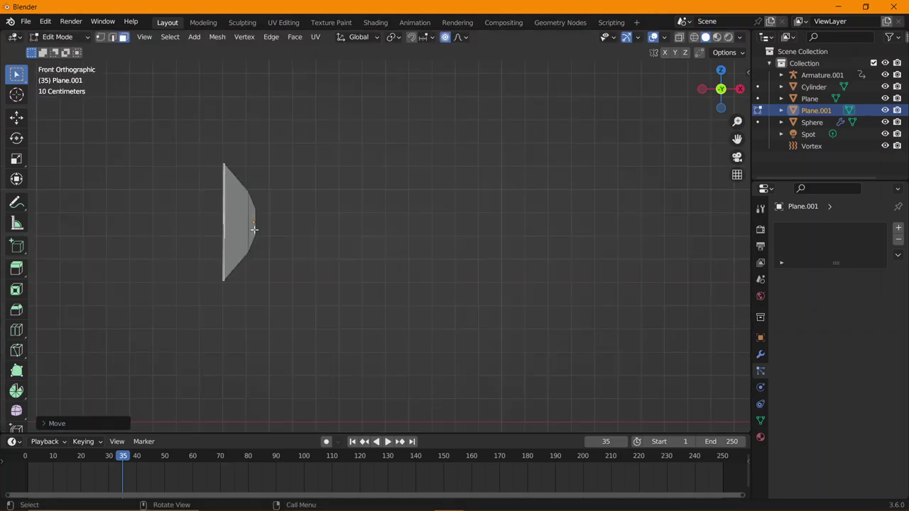
key("KP_7")
scroll(256, 230, "down", 2)
scroll(269, 234, "down", 2)
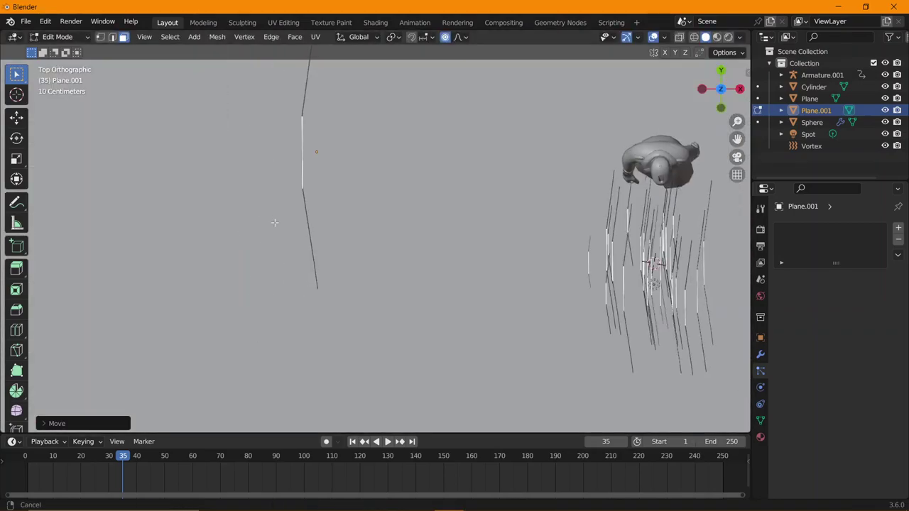
middle_click_drag(294, 288, 418, 227)
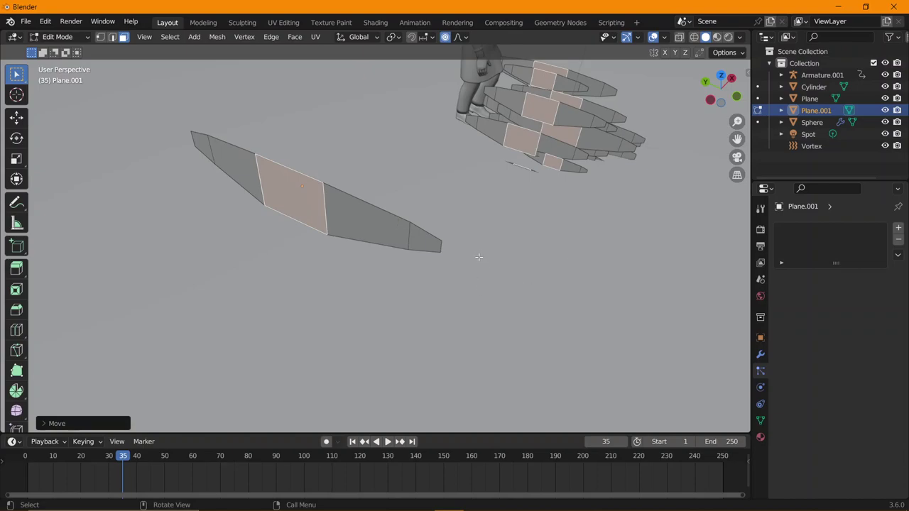
mouse_move(448, 271)
middle_mouse_down()
mouse_move(407, 309)
mouse_move(436, 305)
middle_mouse_up()
Bend the plane further along X with soft falloff, cancel a scale, and return to Object Mode.
key("g")
key("x")
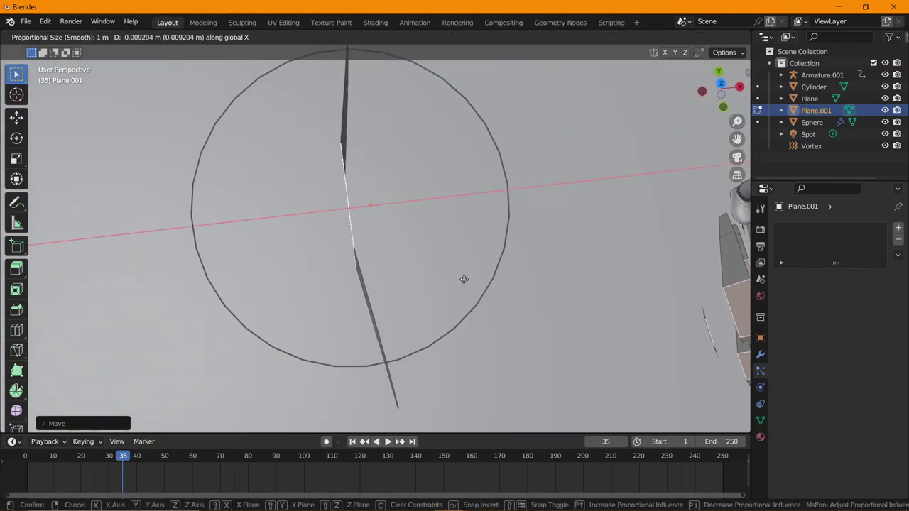
left_click(452, 282)
scroll(453, 282, "down", 3)
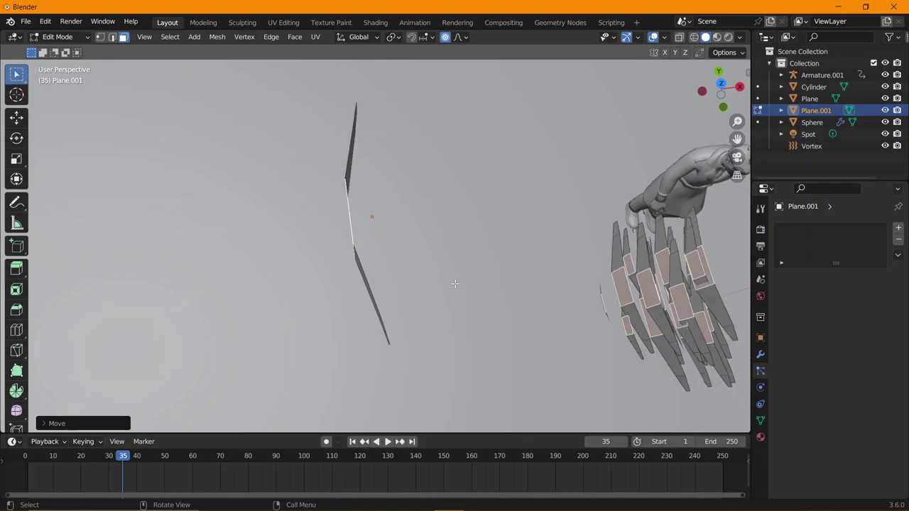
key("s")
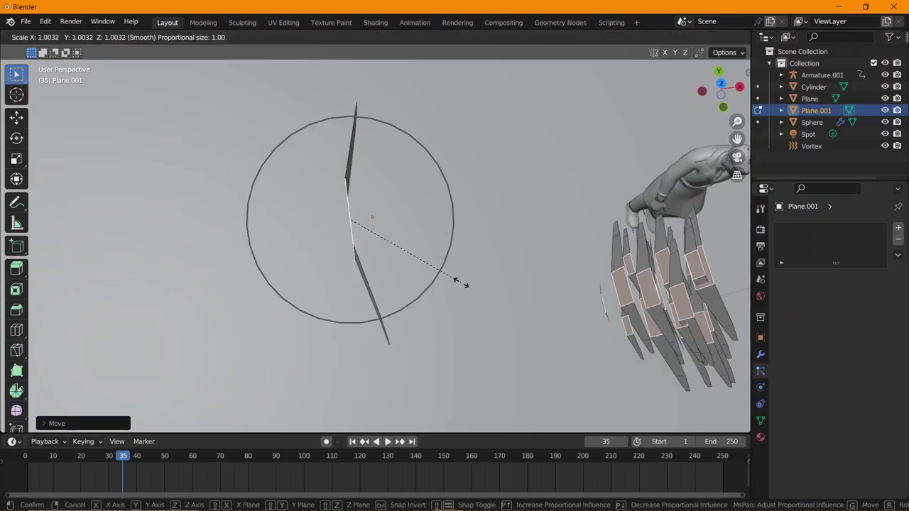
right_click(460, 283)
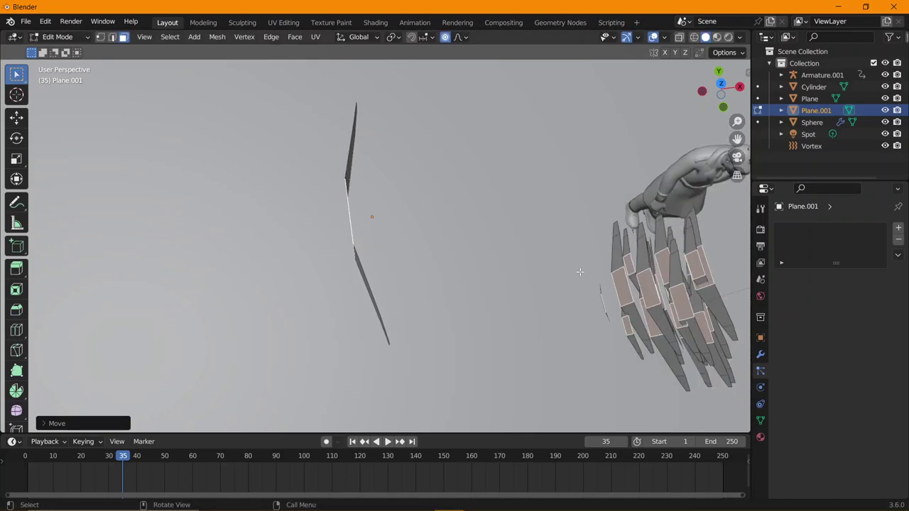
scroll(546, 273, "down", 3)
key("Tab")
middle_click_drag(535, 274, 412, 264, "shift")
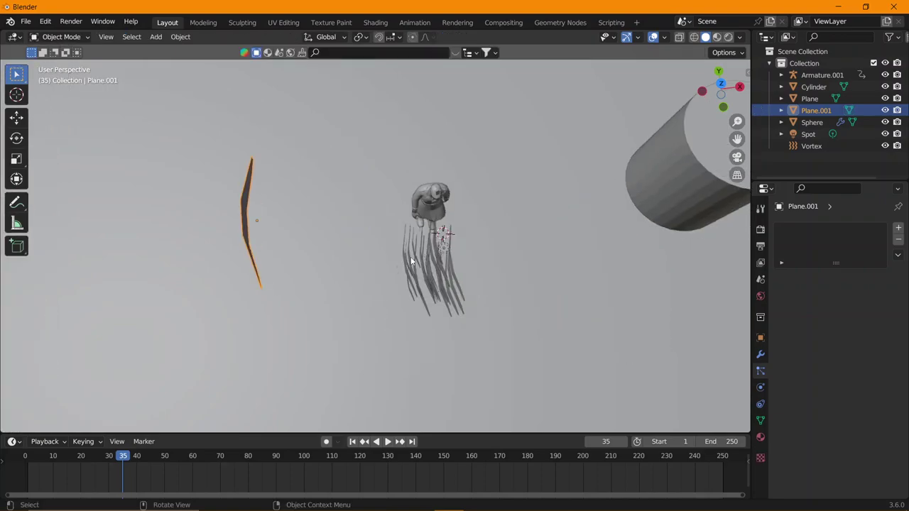
Play the animation from the front in Rendered shading with overlays hidden, orbiting the glowing character.
key("KP_1")
scroll(282, 356, "up", 3)
key("space")
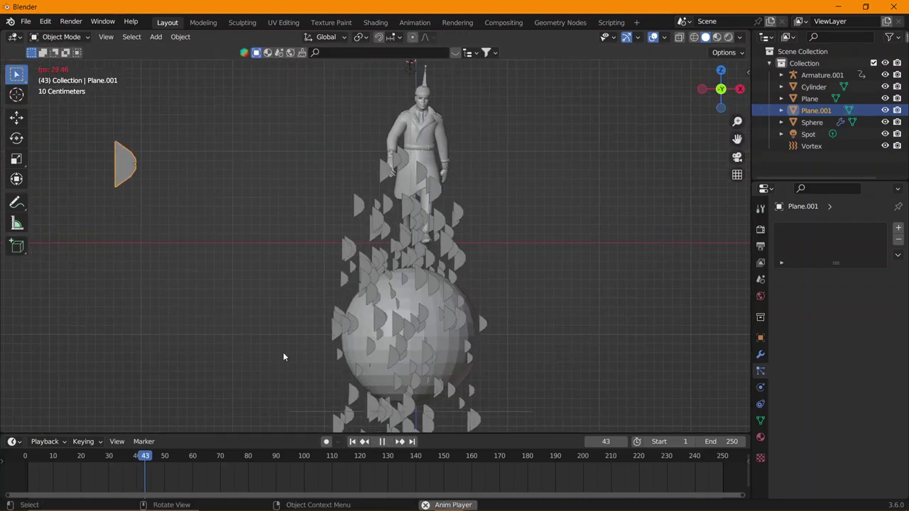
key("shift+Left")
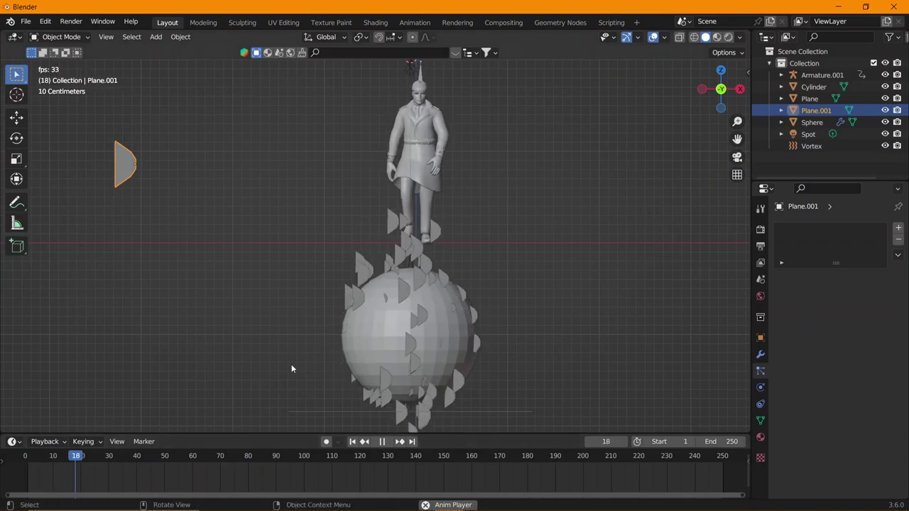
scroll(291, 368, "down", 2)
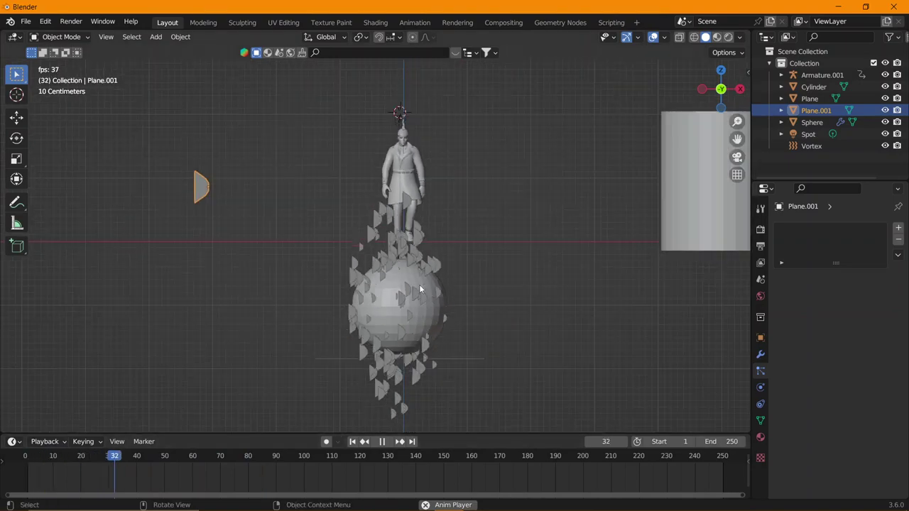
left_click(728, 36)
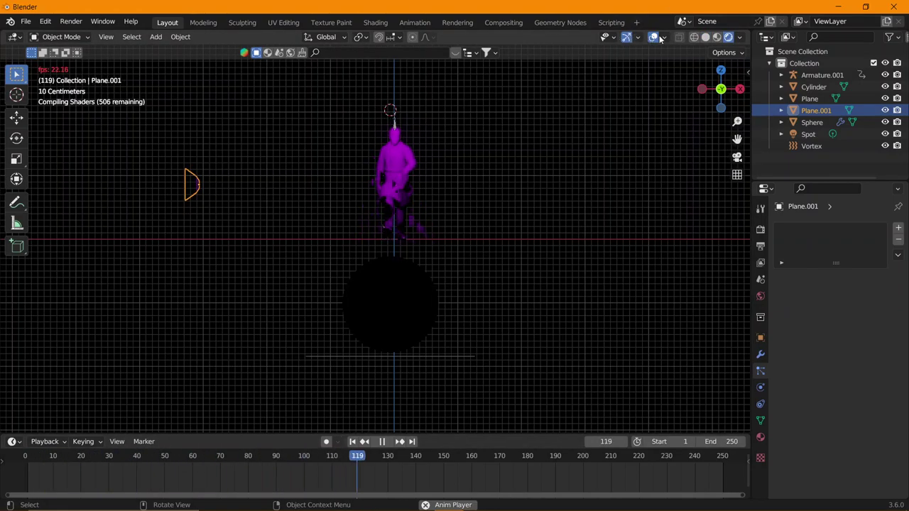
left_click(654, 37)
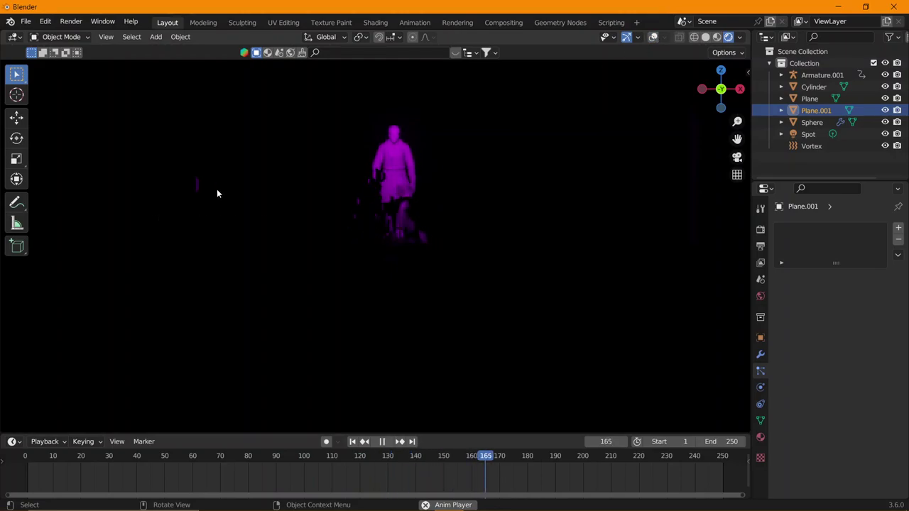
mouse_move(397, 213)
middle_mouse_down()
mouse_move(427, 222)
mouse_move(253, 229)
middle_mouse_up()
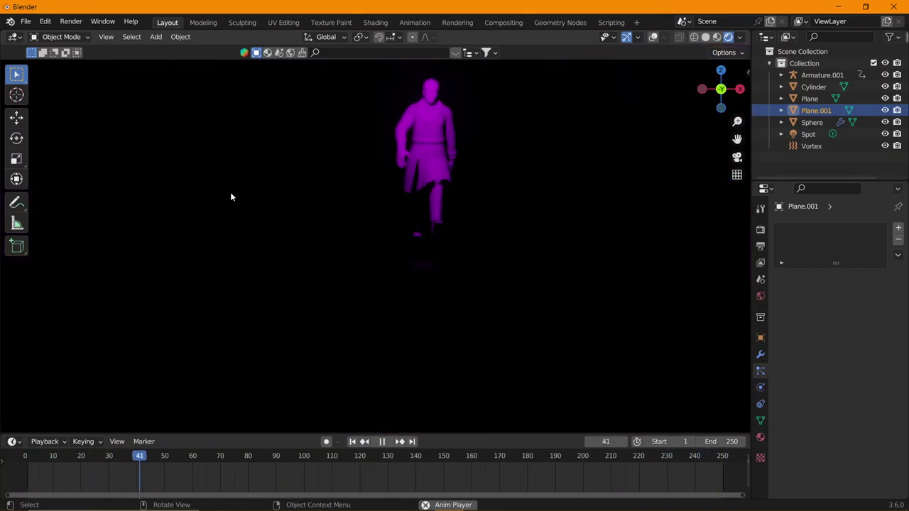
key("space")
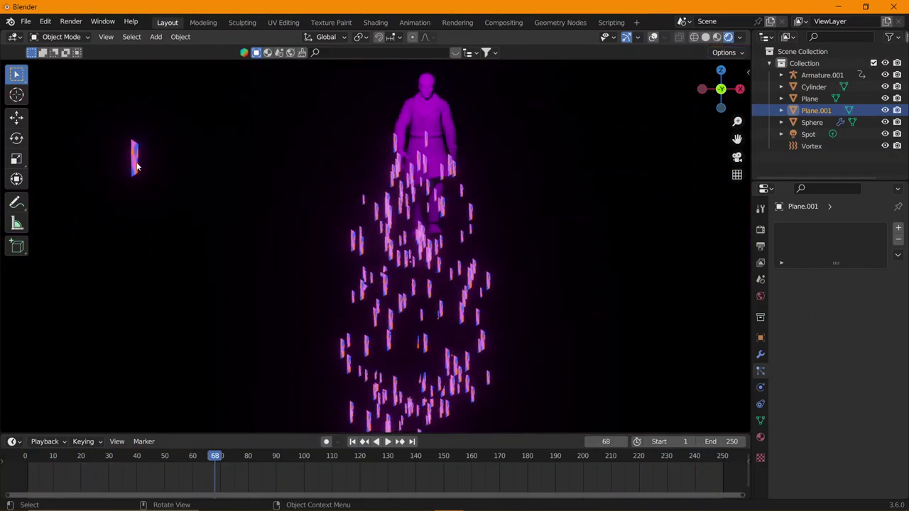
Rotate Plane.001 90° about the Z axis and resume playback.
key("r")
key("x")
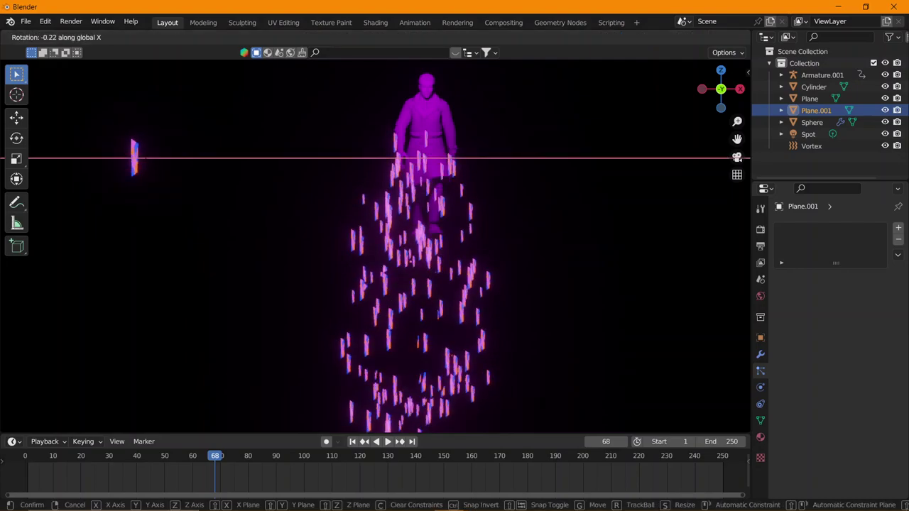
key("z")
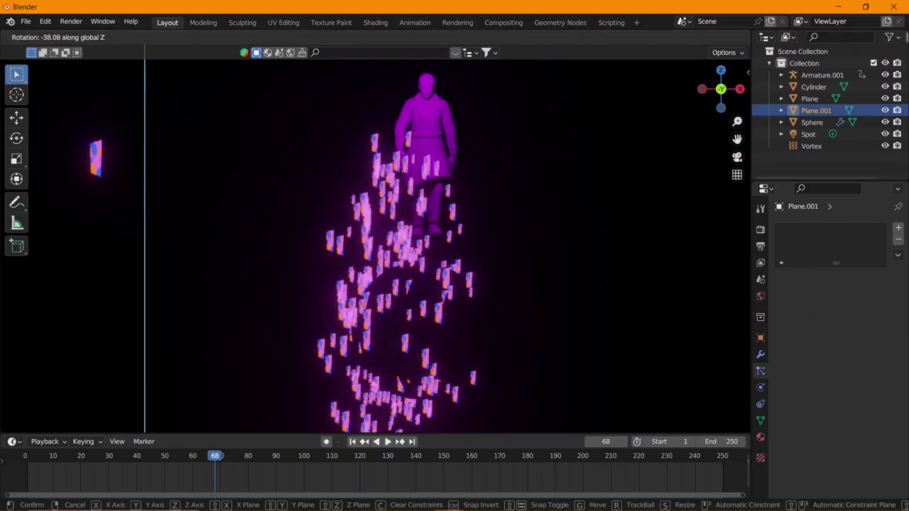
left_click(111, 372)
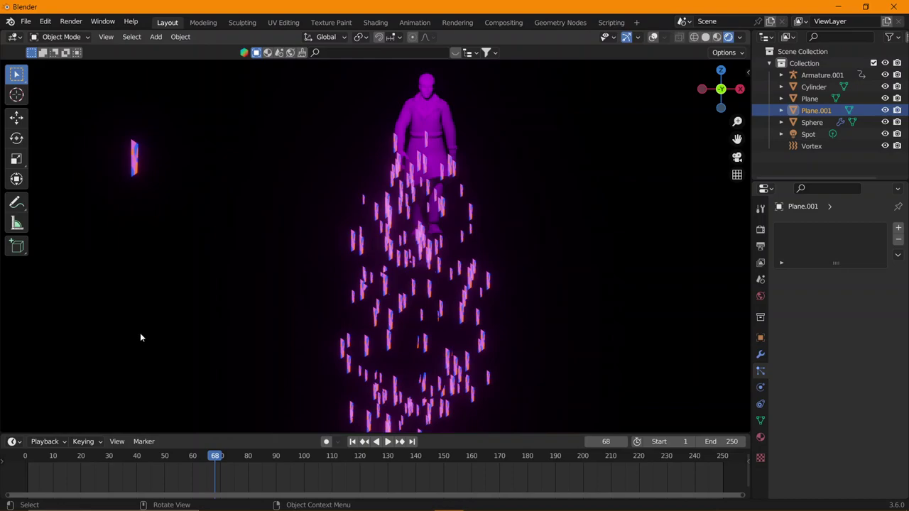
key("r")
key("z")
type("90")
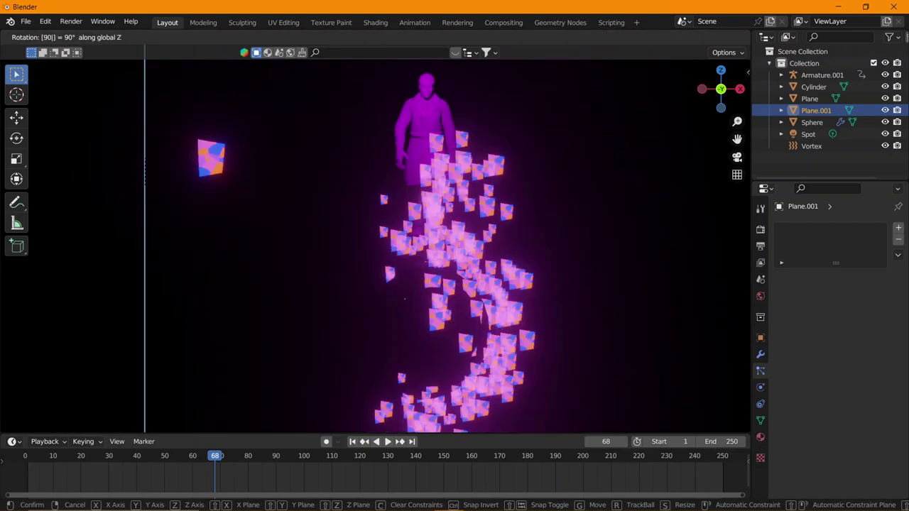
key("Return")
key("space")
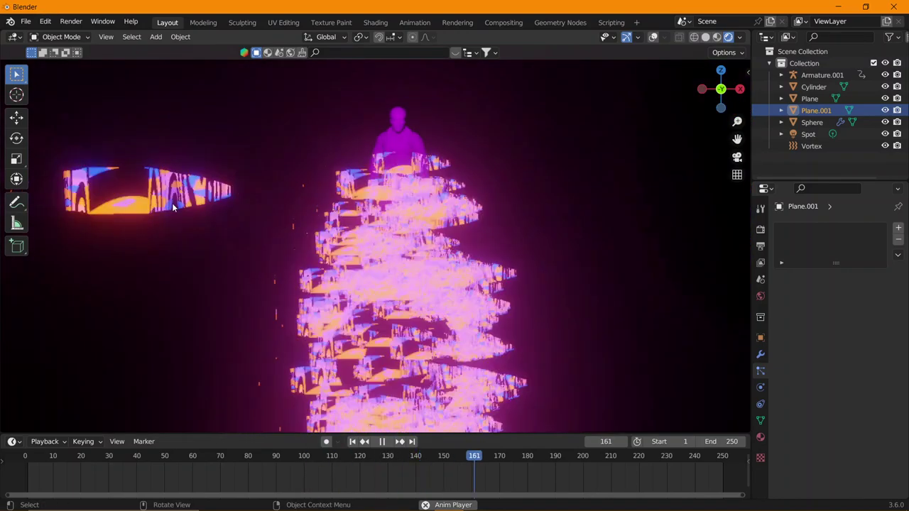
Shift Plane.001 -2.106 m along X, stop playback at frame 104, and select the Sphere.
key("g")
key("x")
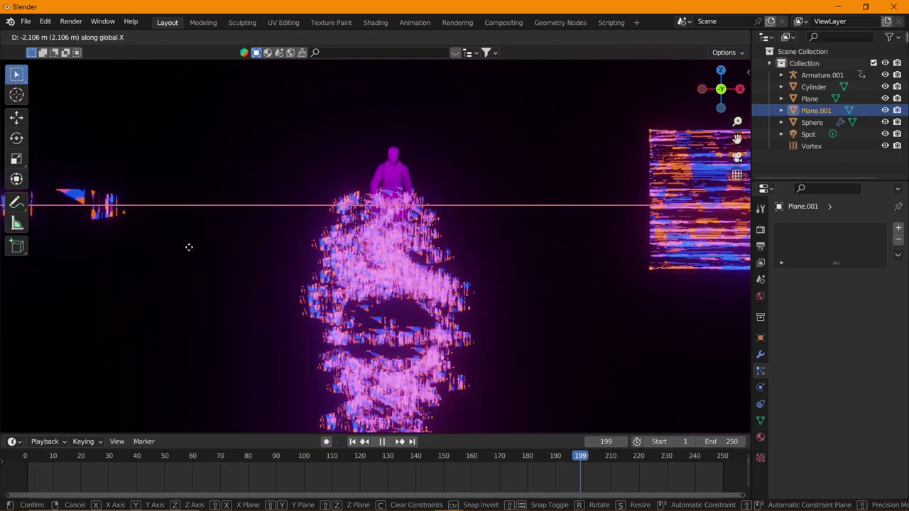
left_click(186, 247)
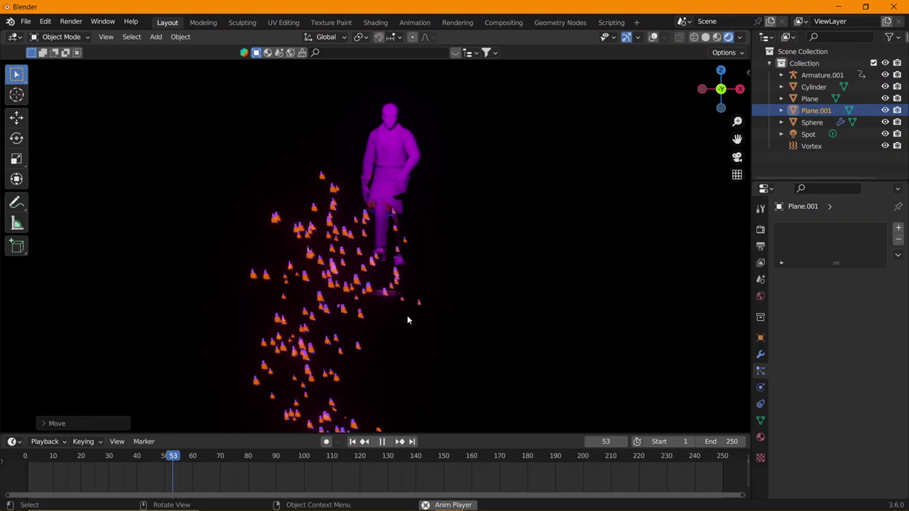
key("space")
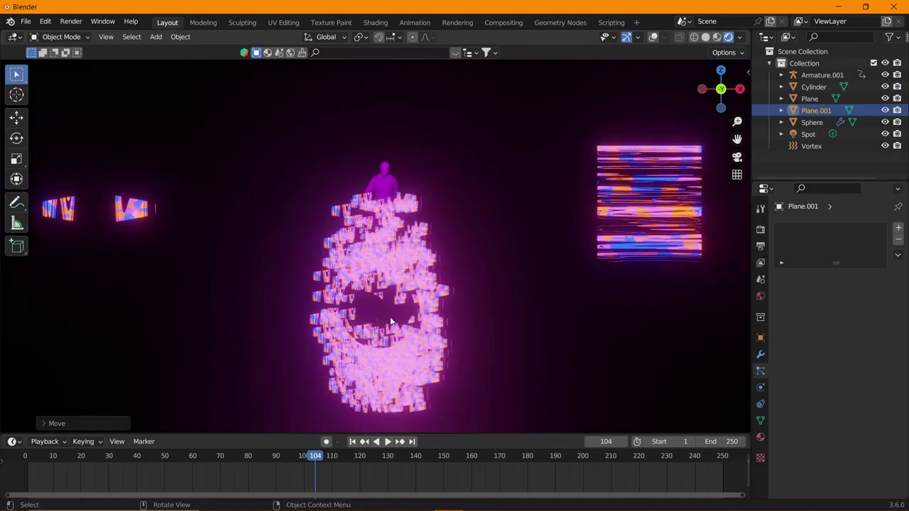
left_click(390, 316)
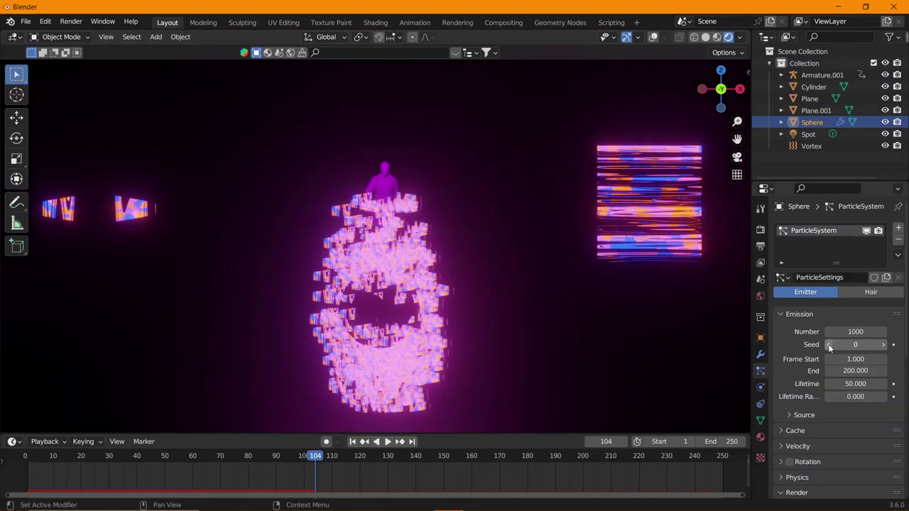
Restore overlays and solid shading, then scale the Vortex force field up to 3.268.
left_click(653, 39)
left_click(705, 37)
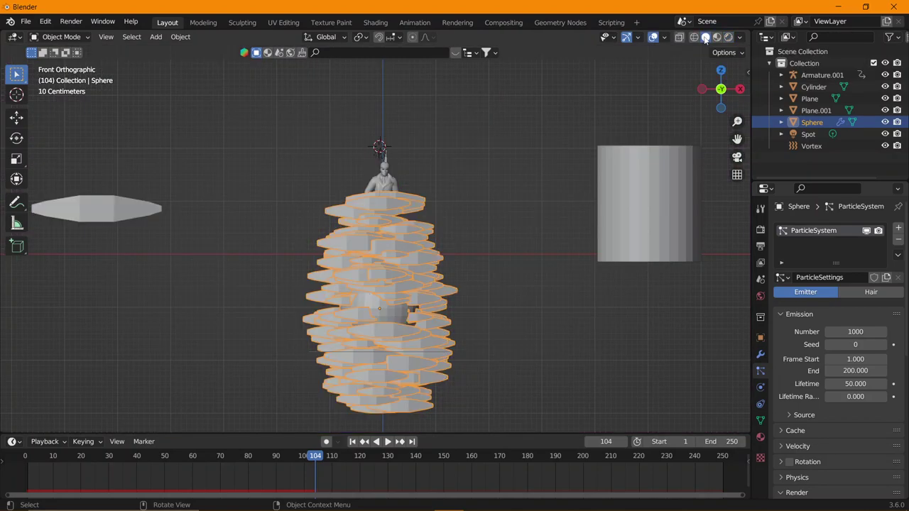
left_click(423, 352)
key("s")
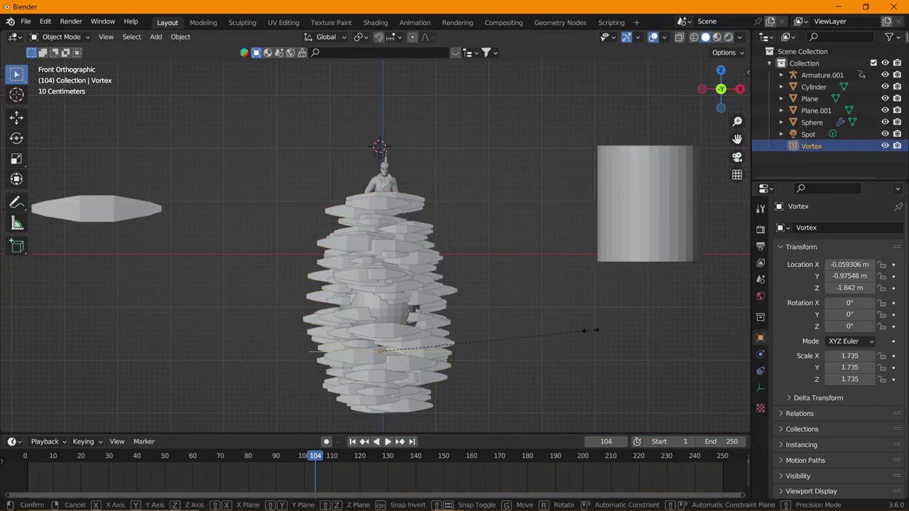
left_click(217, 304)
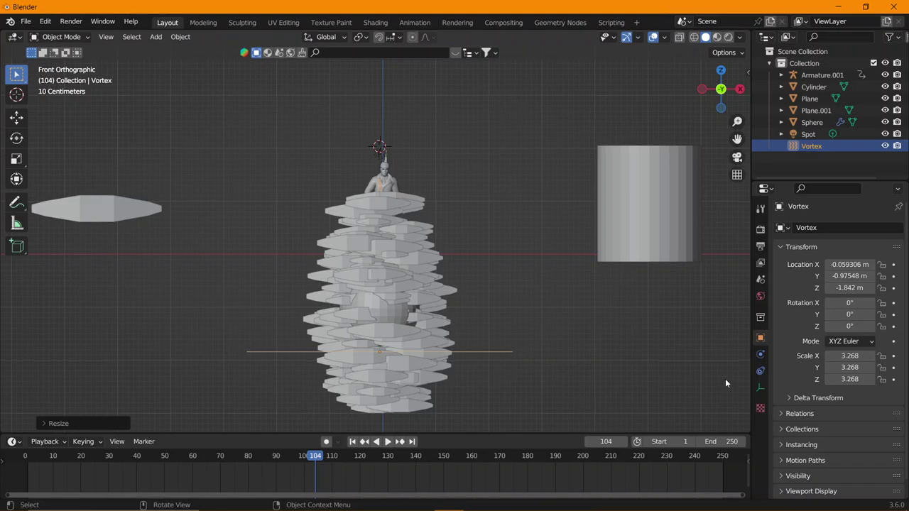
Replay while trying Vortex Inflow values 0.4, -1.8 and -1.3, settling on -1.4.
left_click(760, 353)
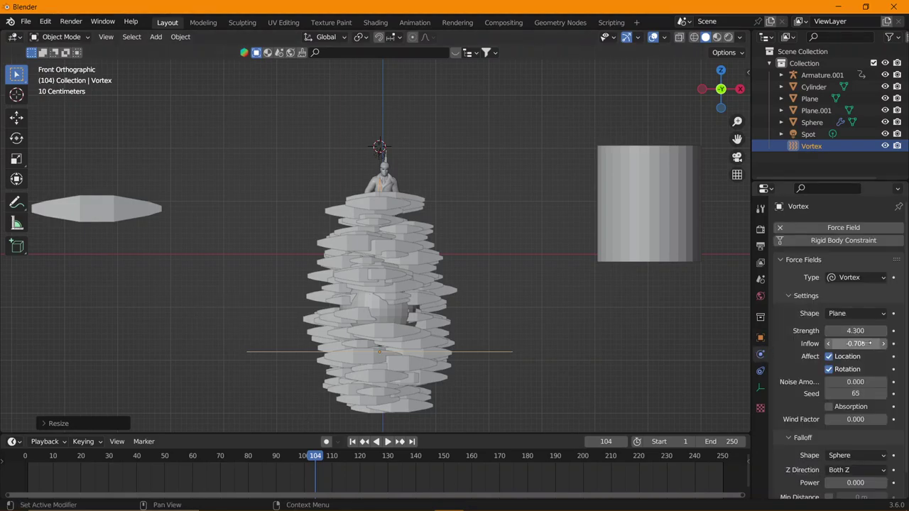
left_click_drag(864, 343, 880, 342)
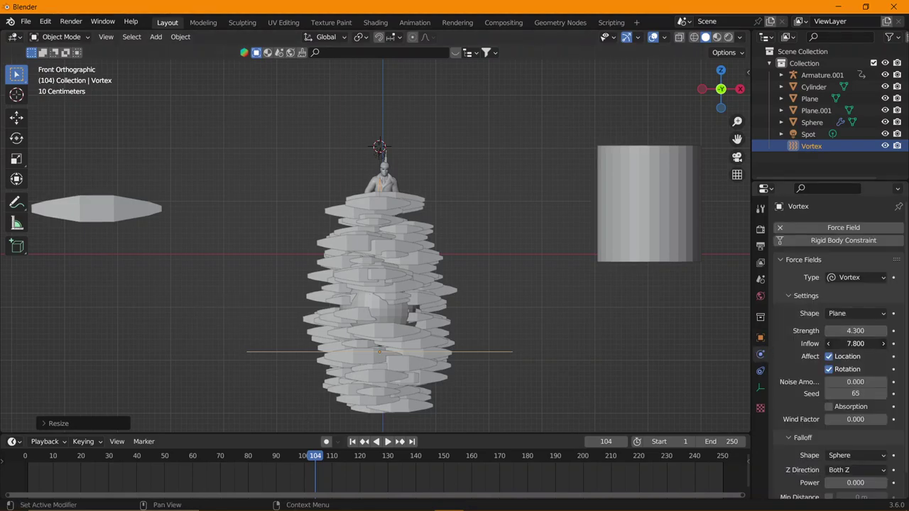
left_click(16, 460)
key("space")
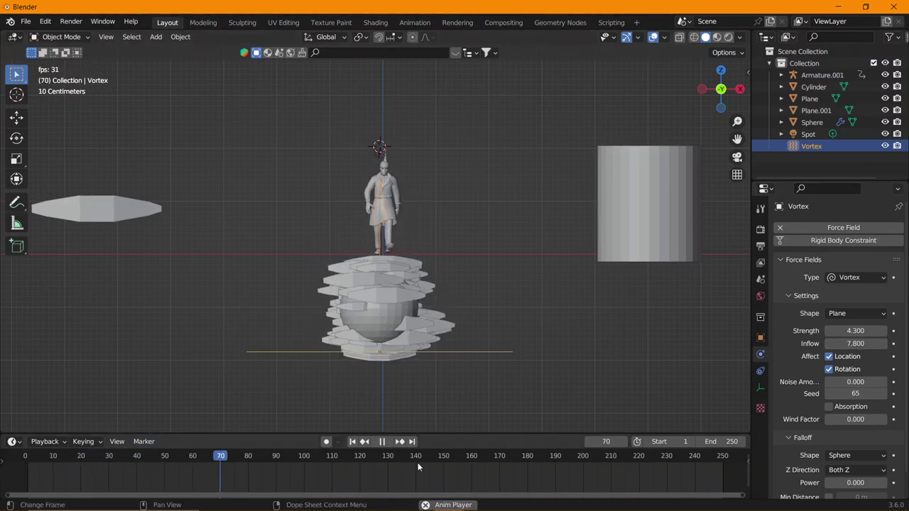
left_click_drag(856, 343, 827, 343)
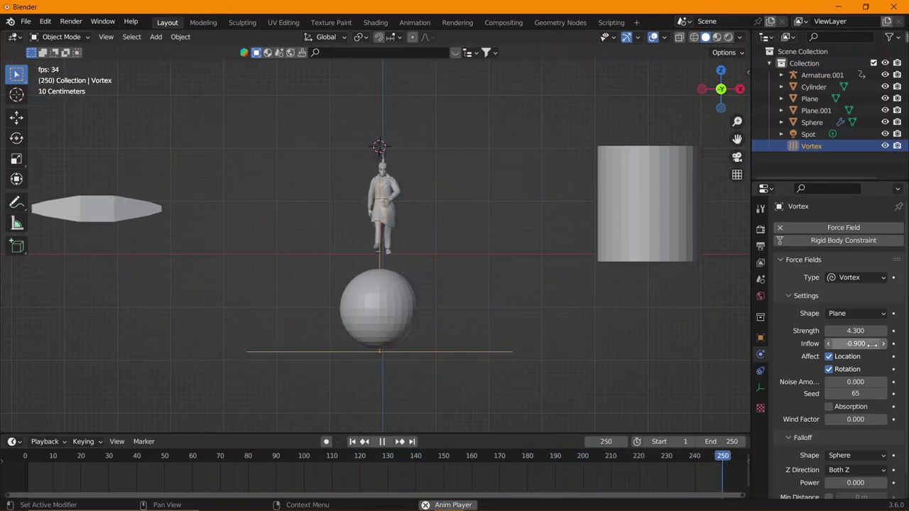
mouse_move(871, 344)
left_mouse_down()
mouse_move(845, 344)
mouse_move(896, 343)
left_mouse_up()
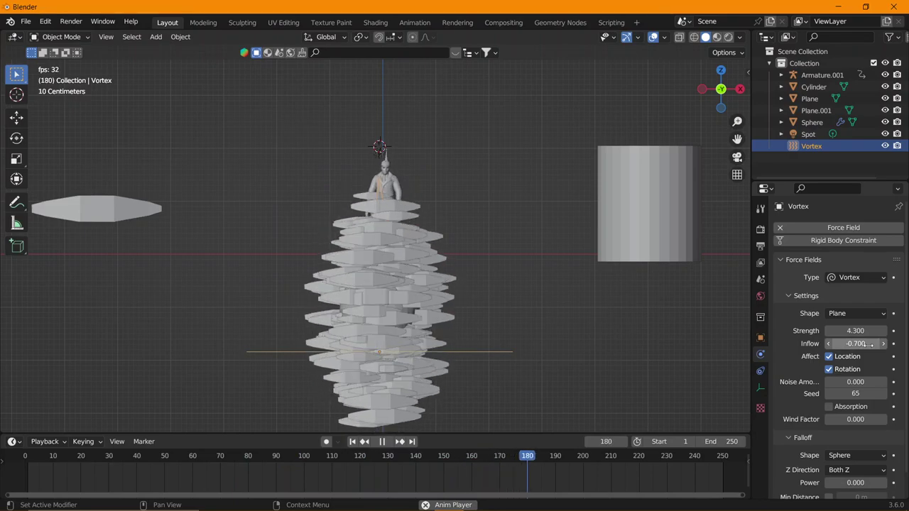
left_click_drag(871, 344, 852, 343)
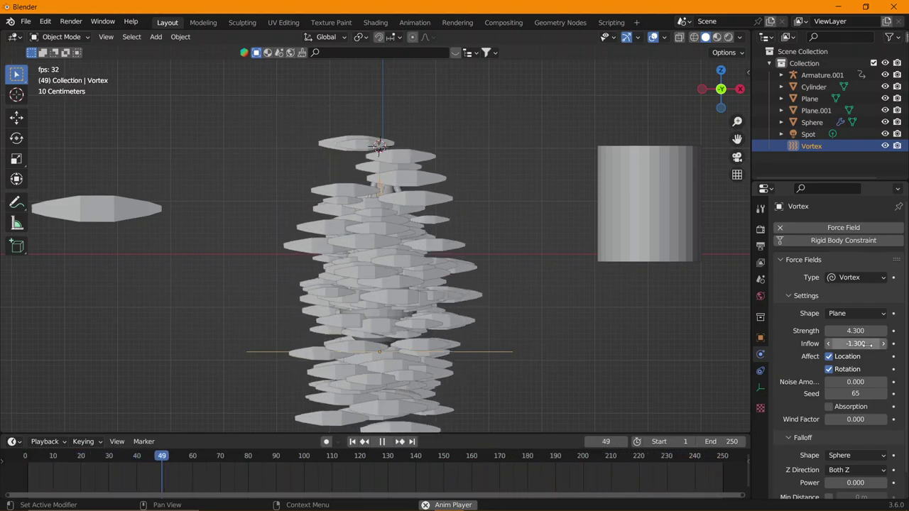
left_click(827, 344)
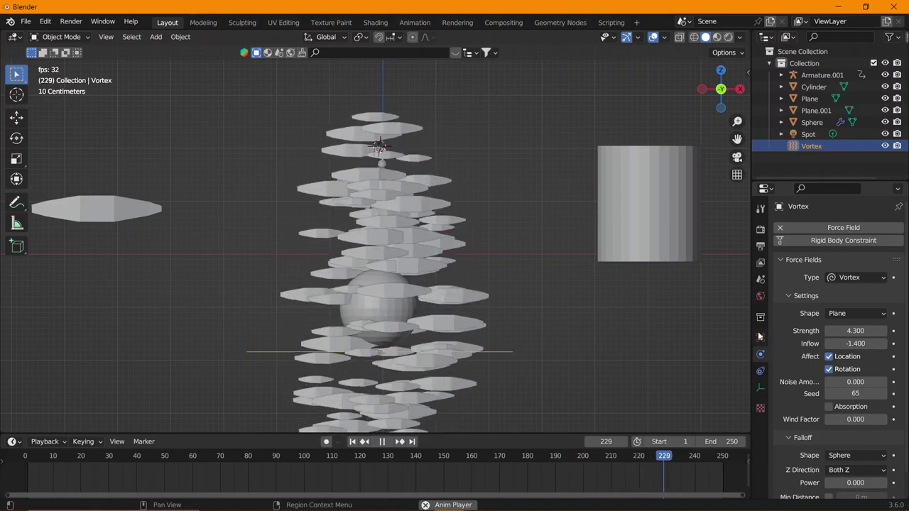
Add a Turbulence field, enlarge and lower it, set Strength 22.8, and preview in Rendered shading.
key("shift+a")
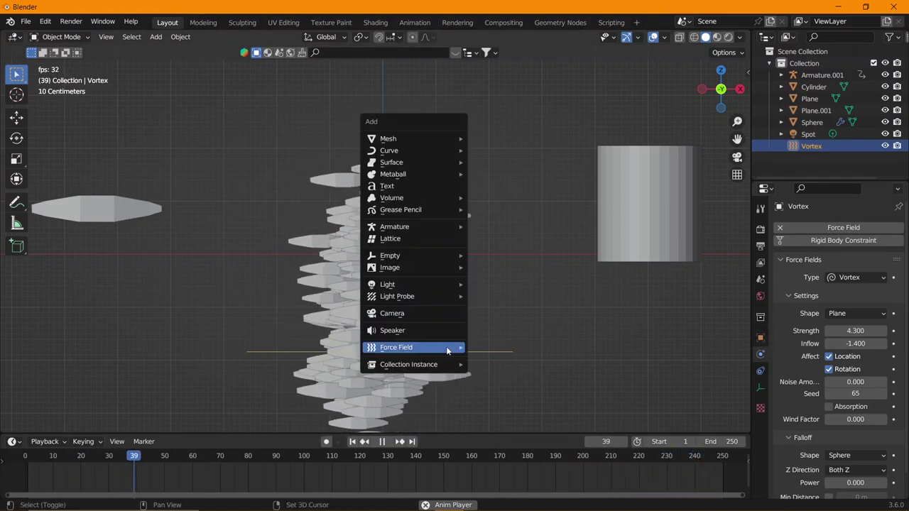
mouse_move(396, 347)
left_click(525, 319)
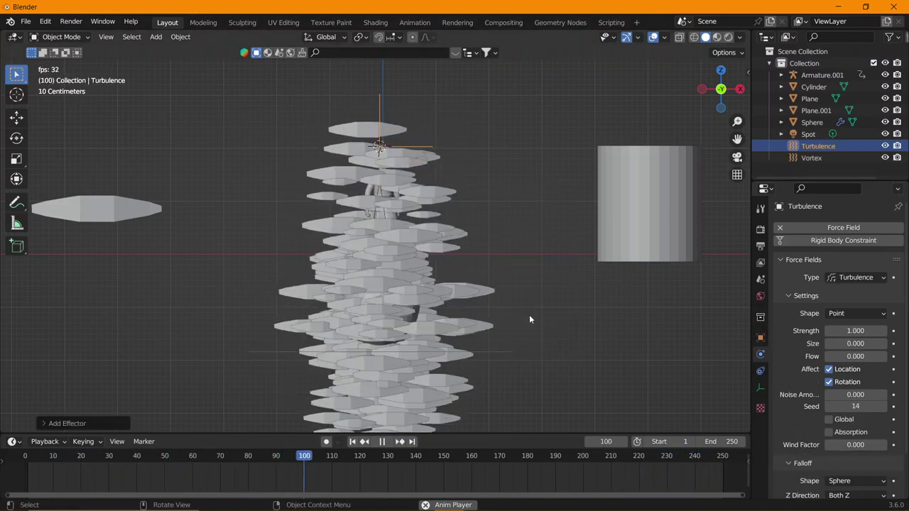
key("s")
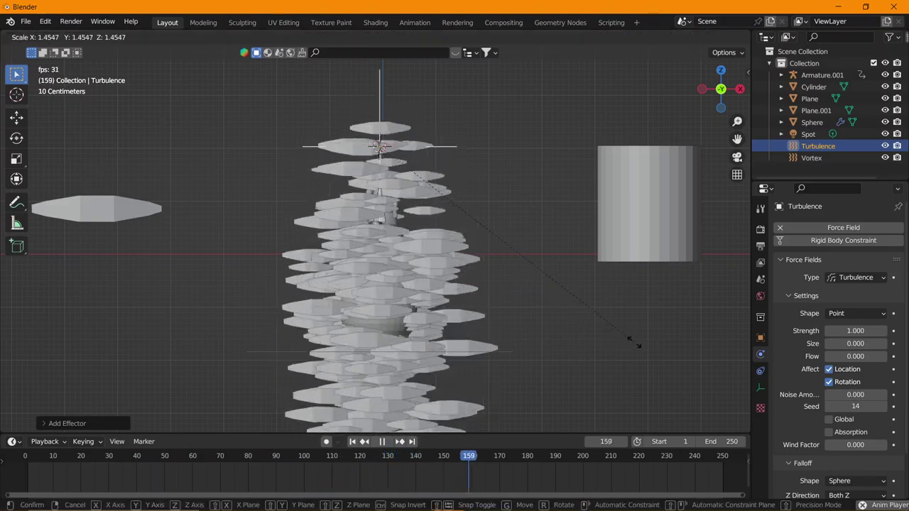
left_click(637, 345)
key("g")
key("z")
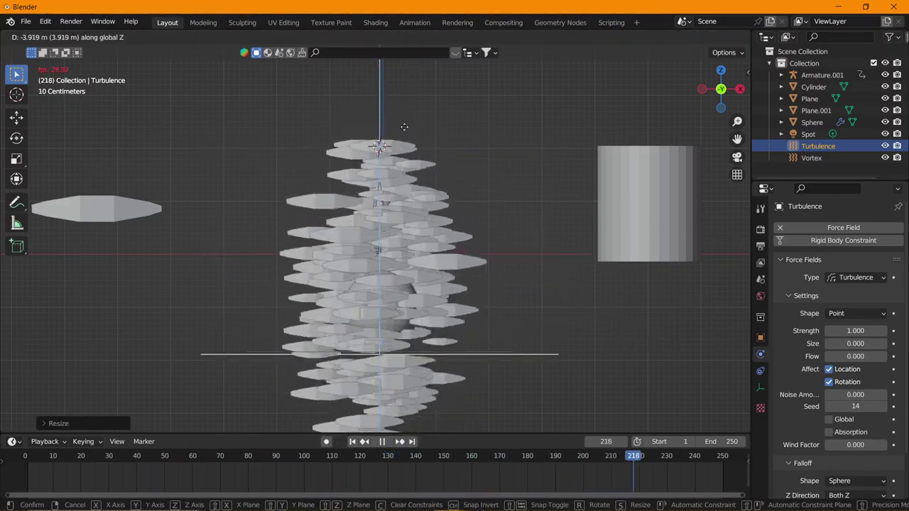
left_click(515, 196)
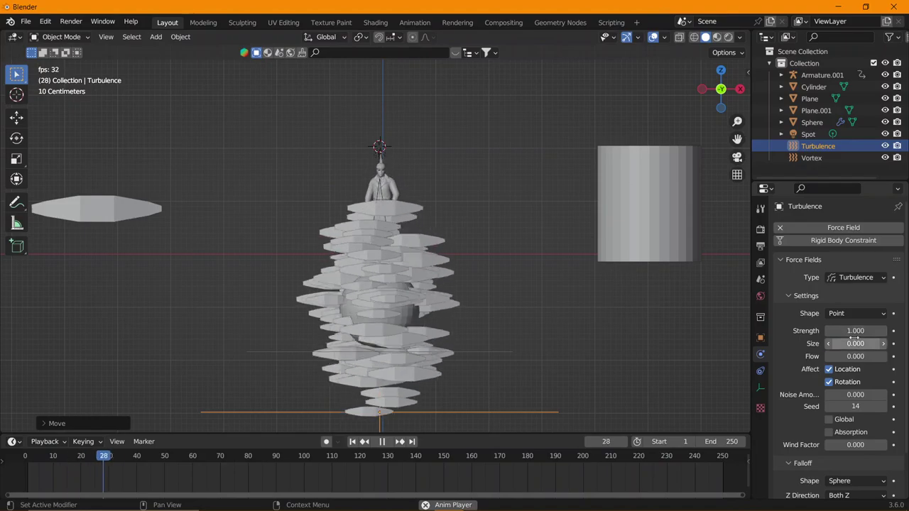
left_click_drag(855, 331, 887, 331)
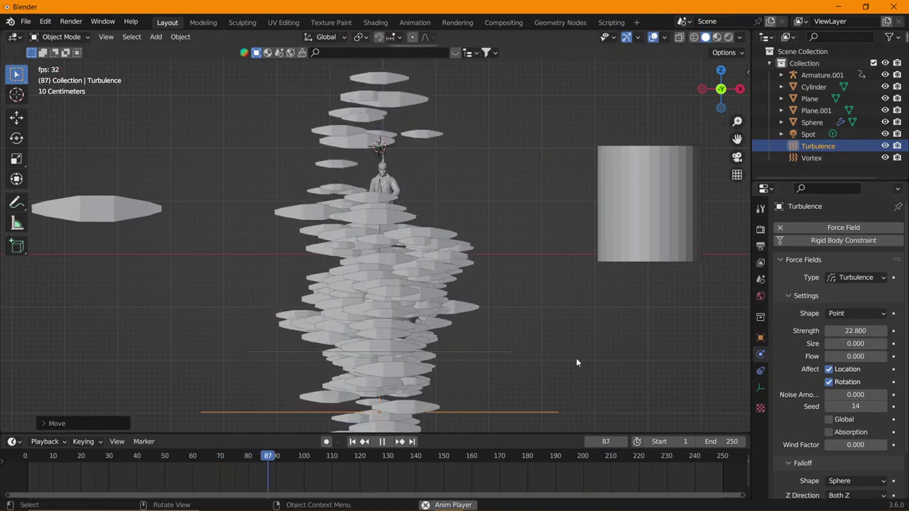
left_click(727, 37)
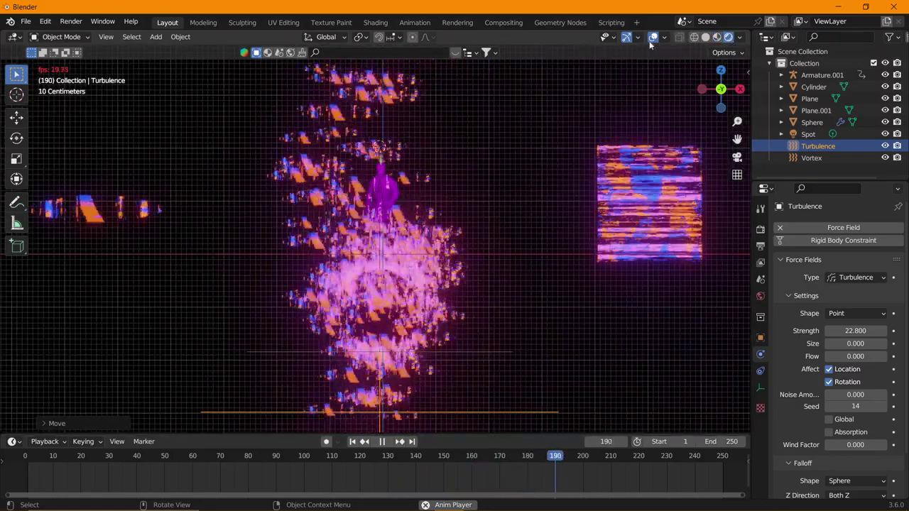
Hide viewport overlays, lower Turbulence Strength to 12.8, and try a Flow of 2.2.
left_click(652, 36)
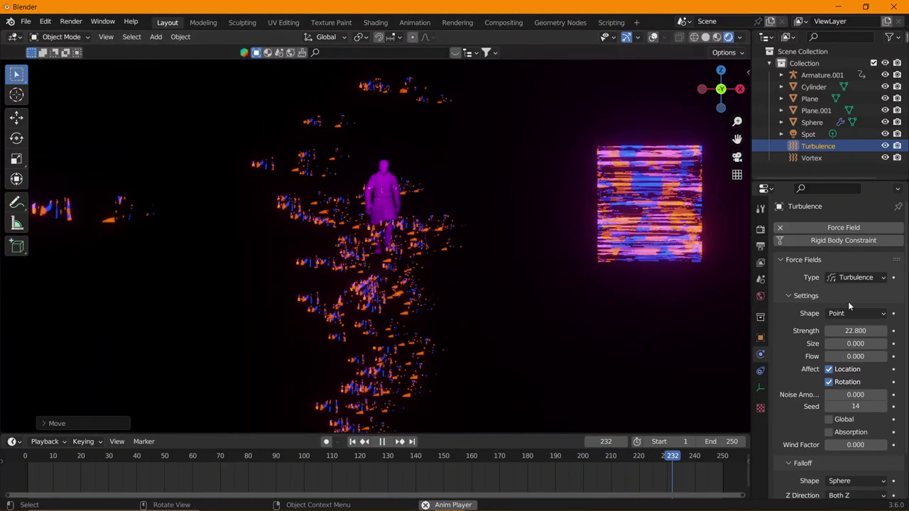
left_click_drag(854, 331, 816, 331)
left_click_drag(854, 356, 873, 356)
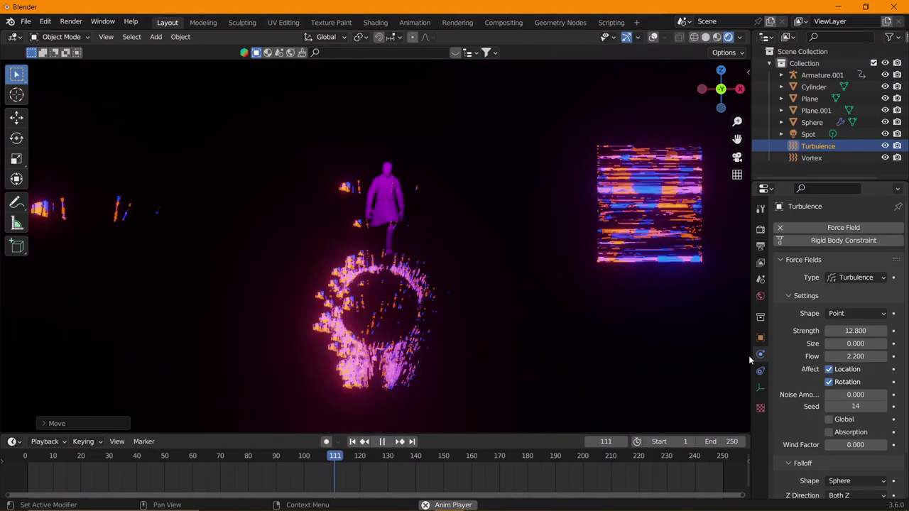
left_click_drag(872, 356, 870, 358)
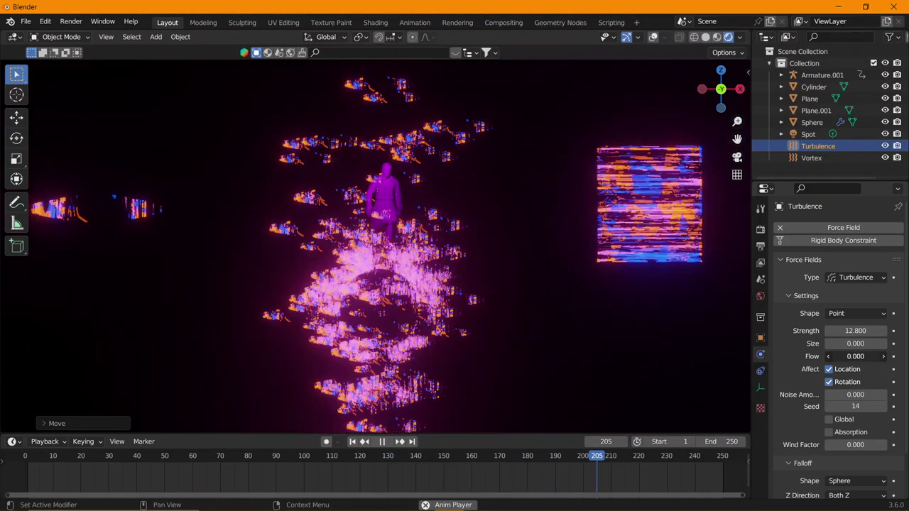
Try Turbulence Flow values 0 and 10, then reset Flow back to 0.
left_click(856, 357)
type("0.0")
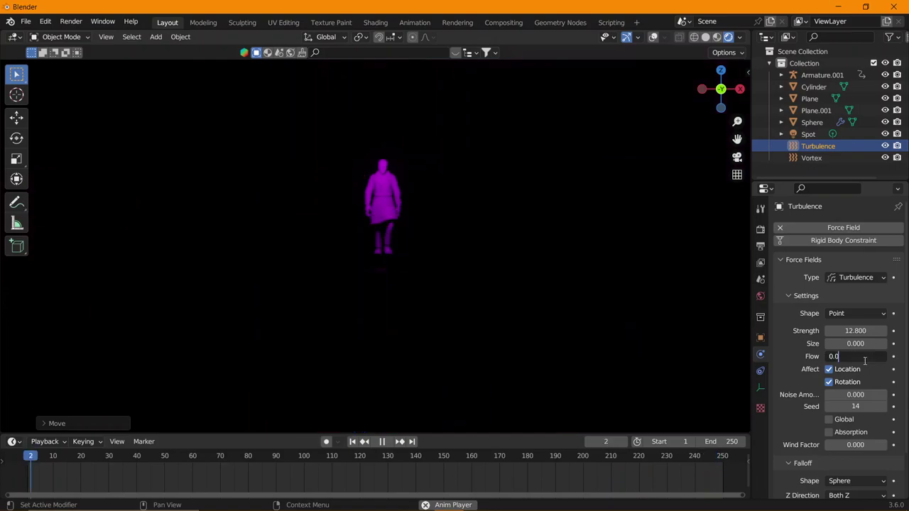
key("Return")
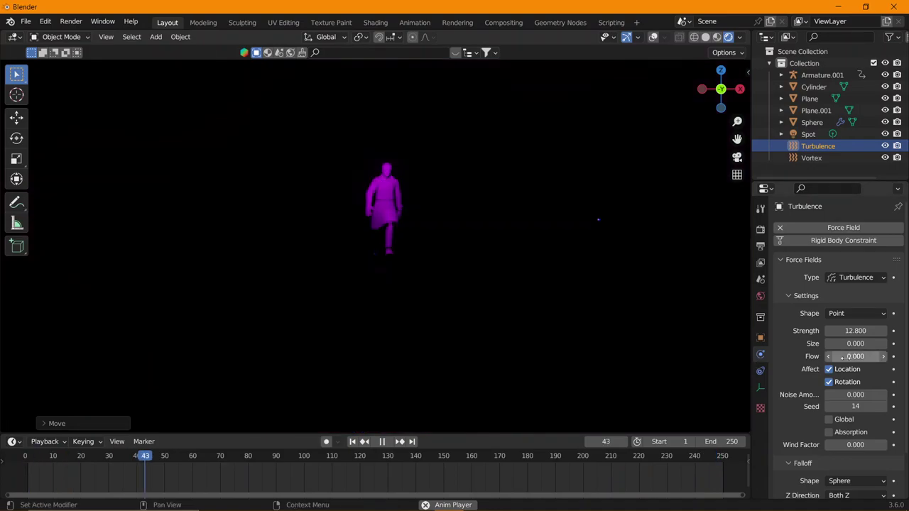
left_click(855, 356)
type("10")
key("Return")
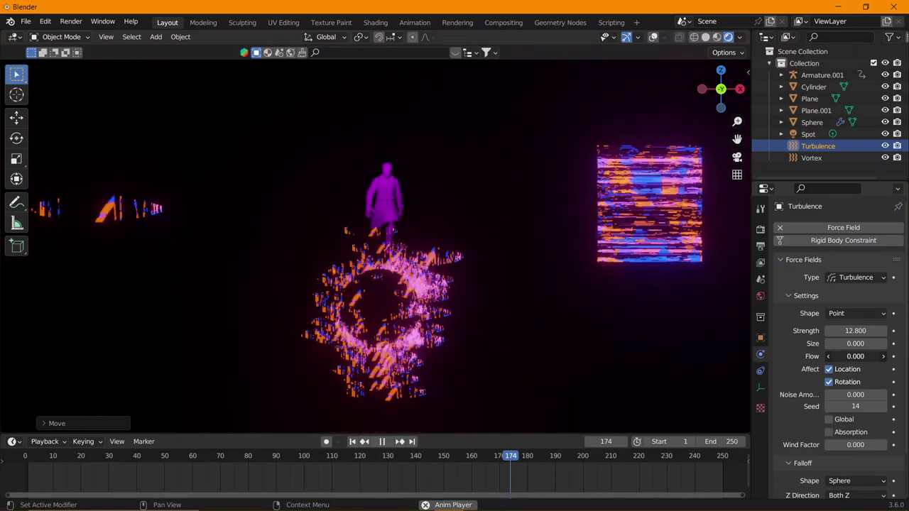
key("BackSpace")
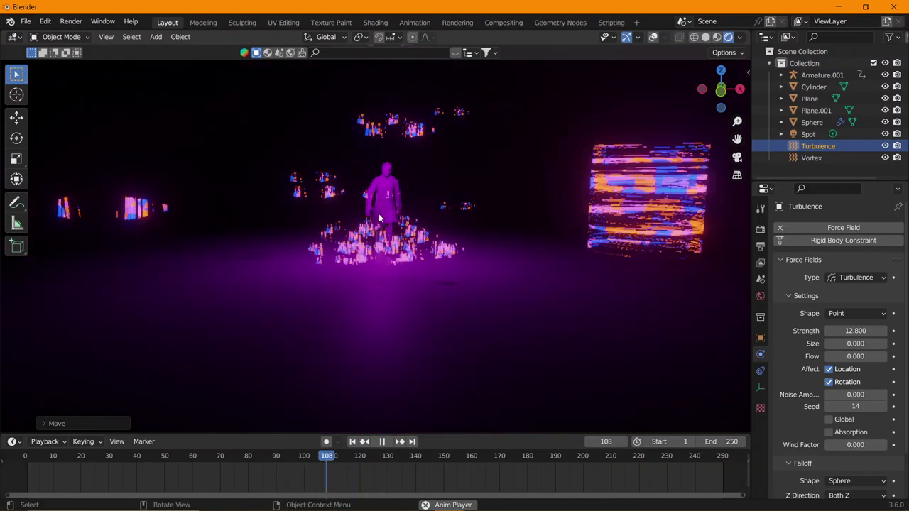
scroll(390, 236, "up", 2)
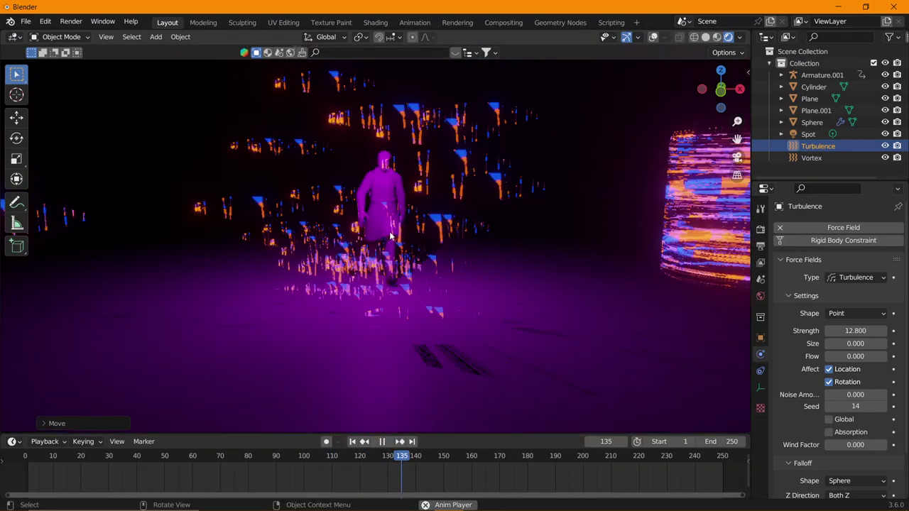
scroll(390, 237, "down", 2)
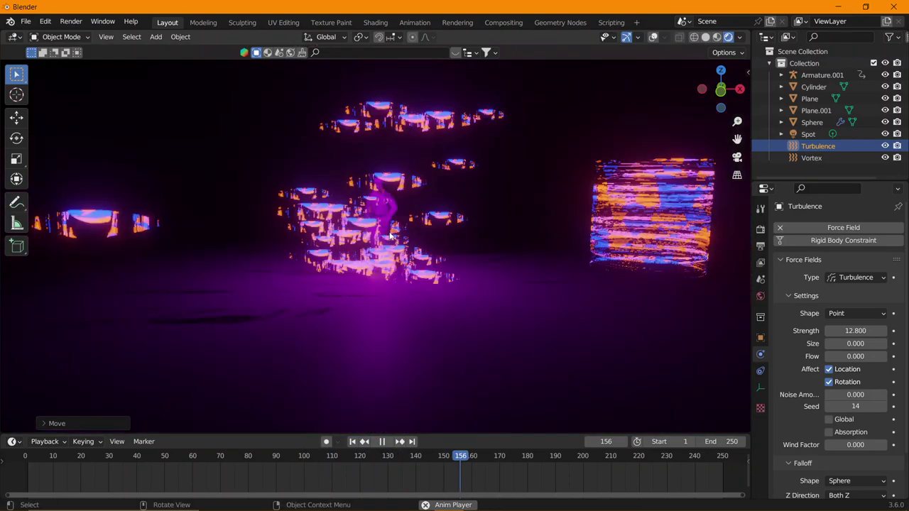
scroll(389, 236, "up", 2)
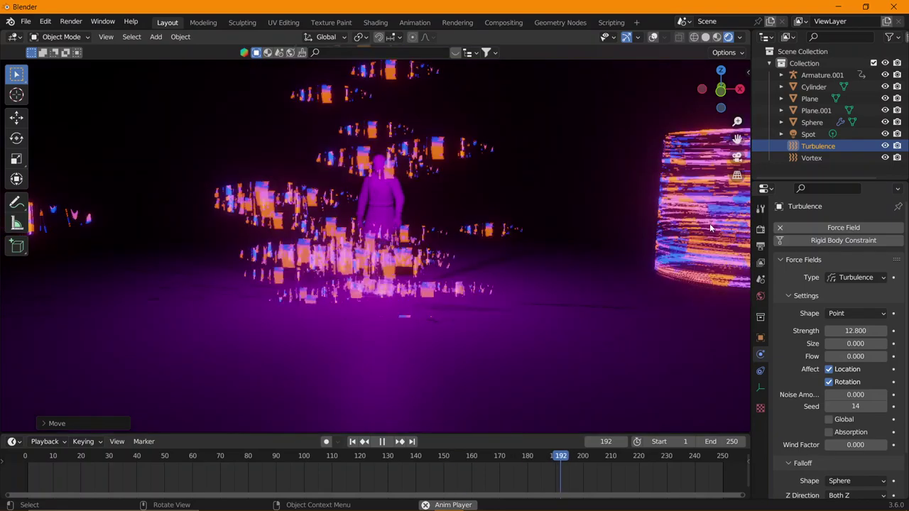
Move the striped cylinder along X to the scene centre and orbit to check it.
left_click(709, 227)
key("g")
key("x")
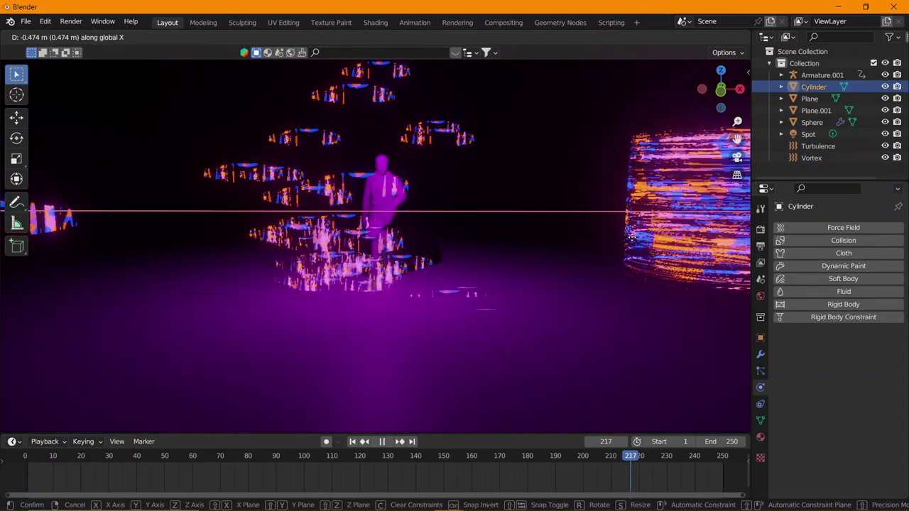
left_click(305, 238)
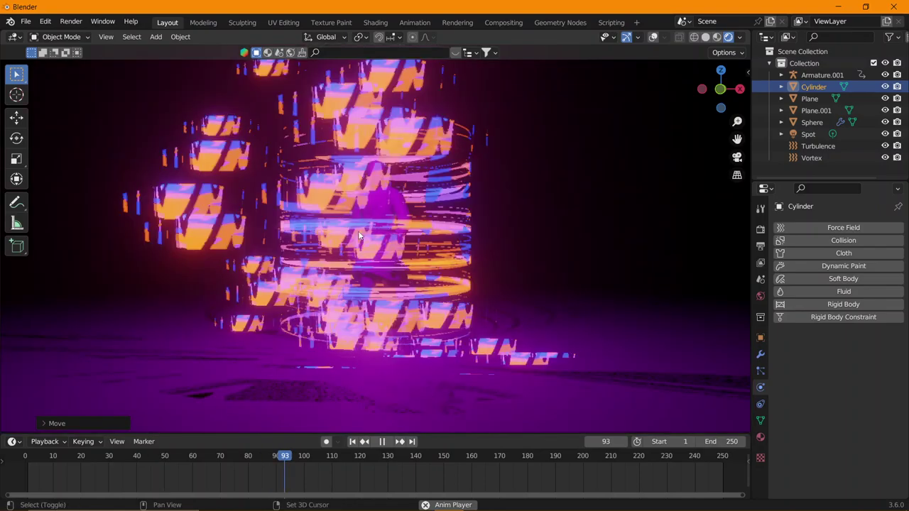
mouse_move(395, 134)
middle_mouse_down()
mouse_move(369, 256)
mouse_move(449, 237)
middle_mouse_up()
Readjust the cylinder's X position around the character, then switch to front view and rewind.
key("g")
key("x")
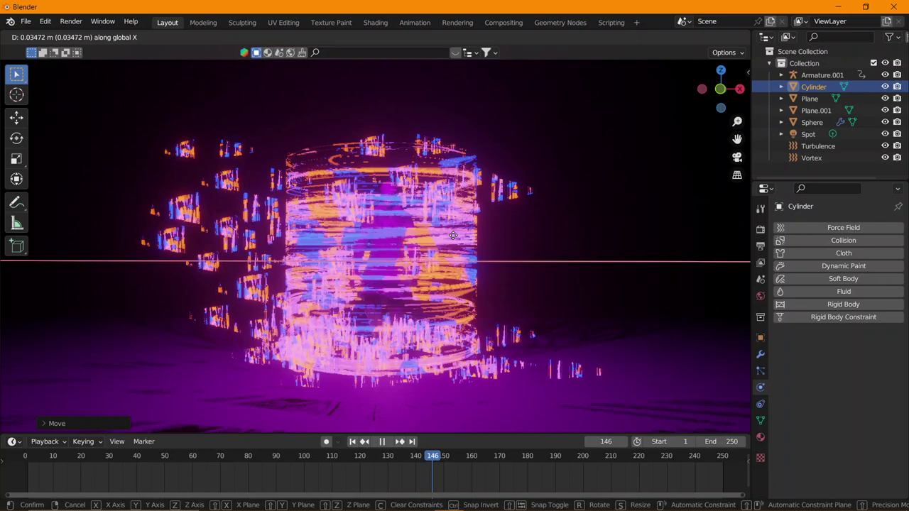
left_click(453, 235)
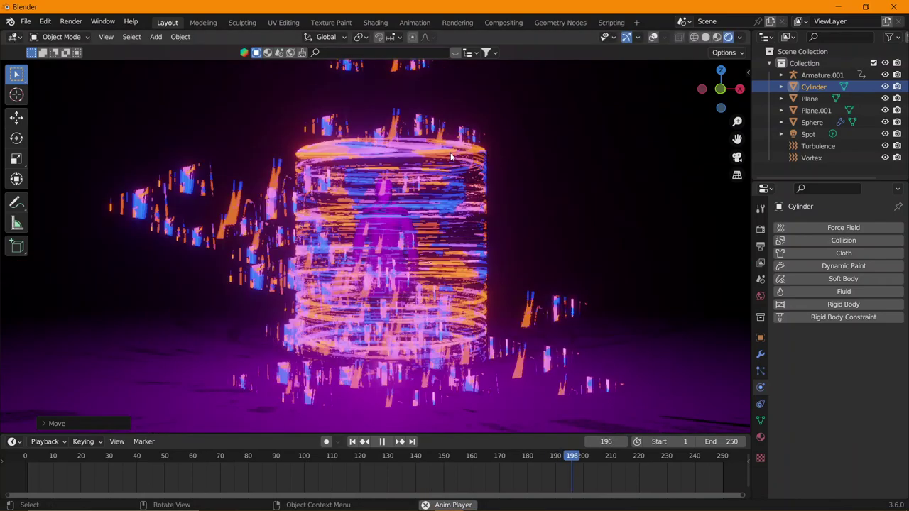
key("KP_1")
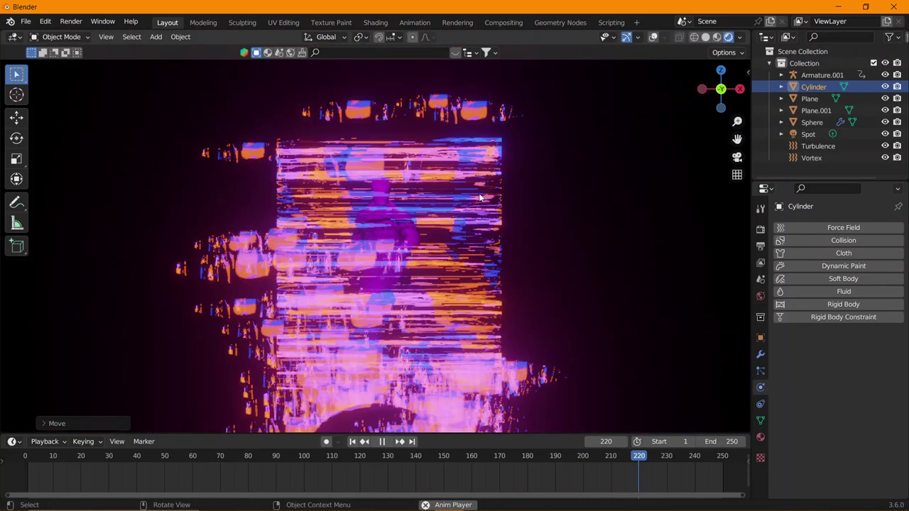
key("shift+Left")
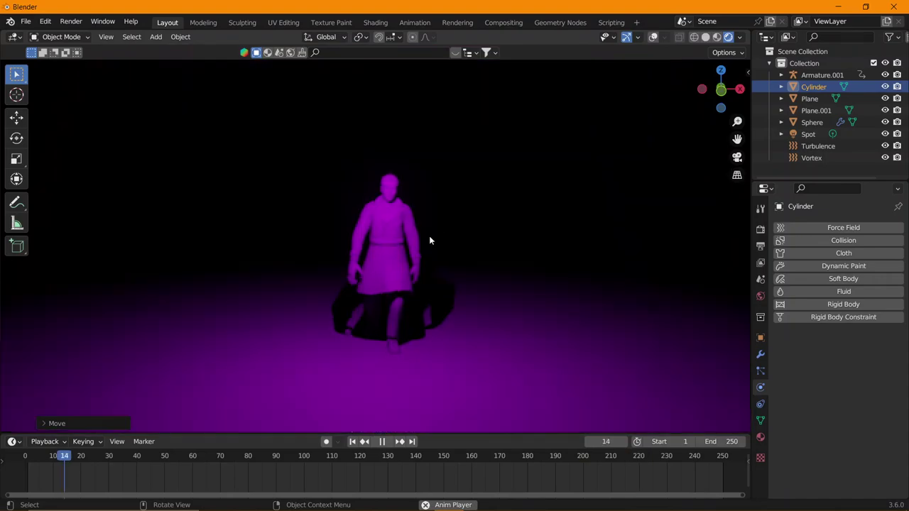
middle_click_drag(429, 241, 423, 234)
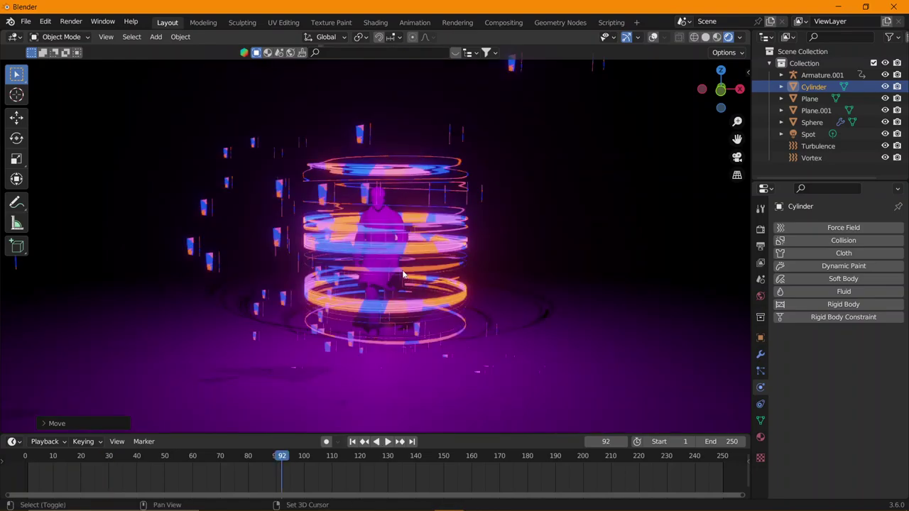
Stop playback, add a camera, and look through it.
key("space")
key("shift+a")
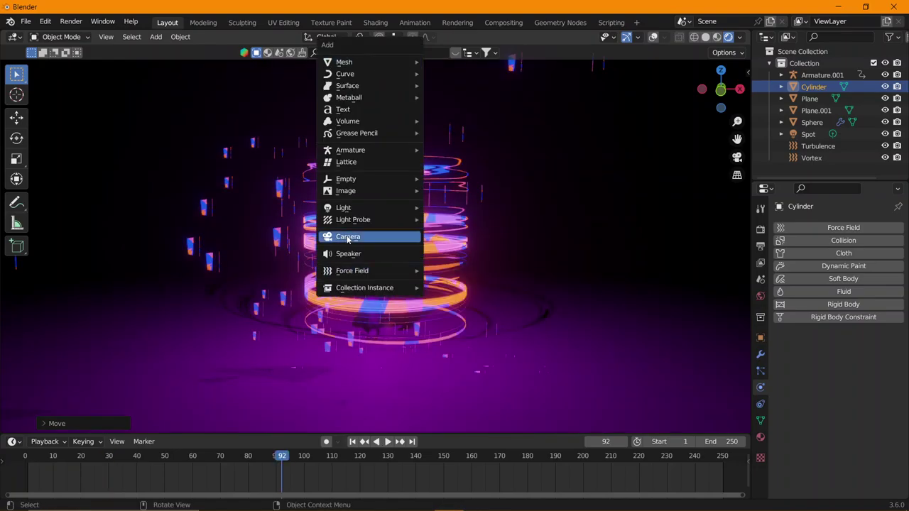
left_click(349, 237)
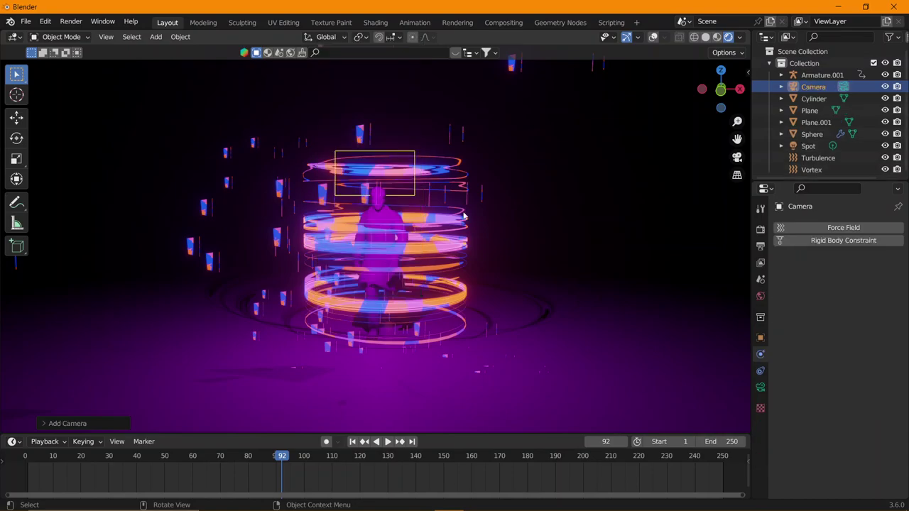
key("ctrl+alt+KP_0")
Walk the camera backward to frame the ringed character, then exit walk navigation.
key("shift+grave")
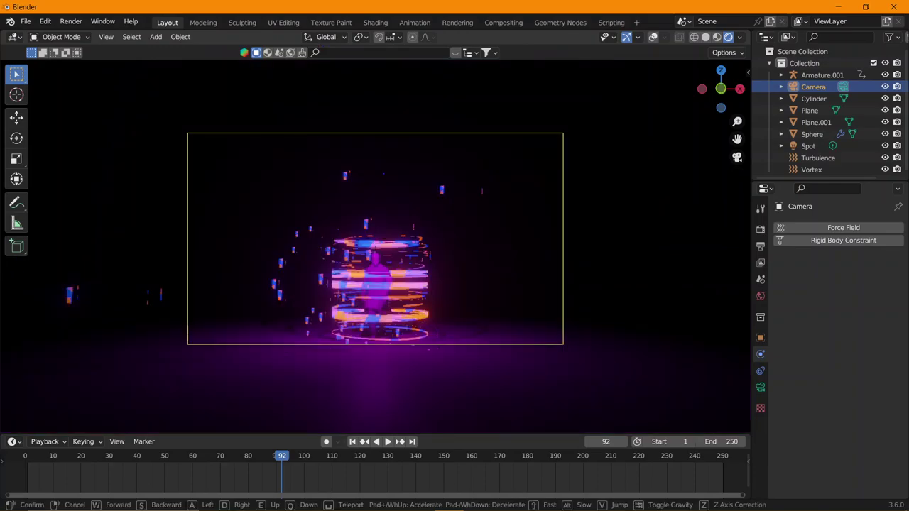
key("s")
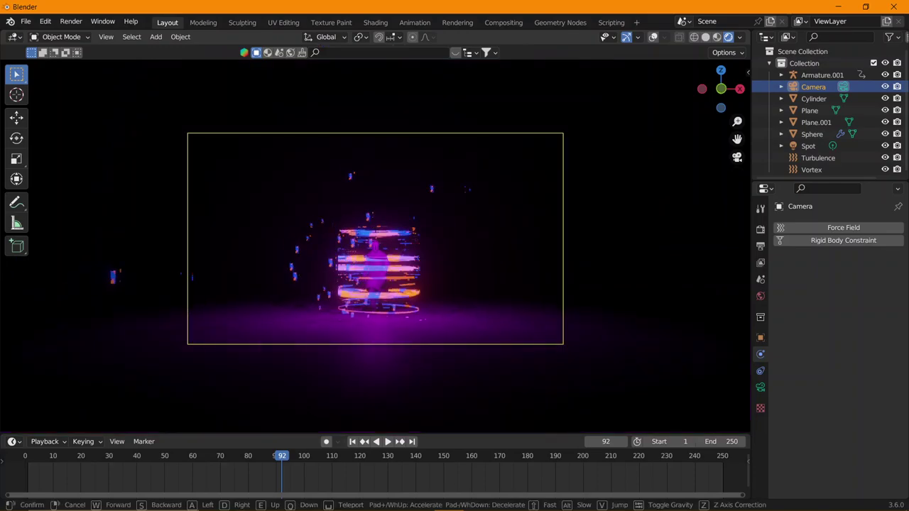
key("a")
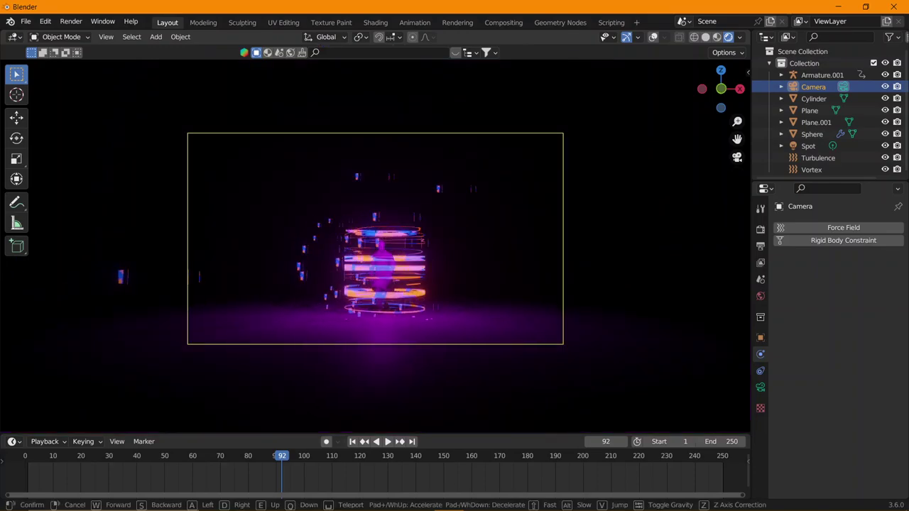
key("Escape")
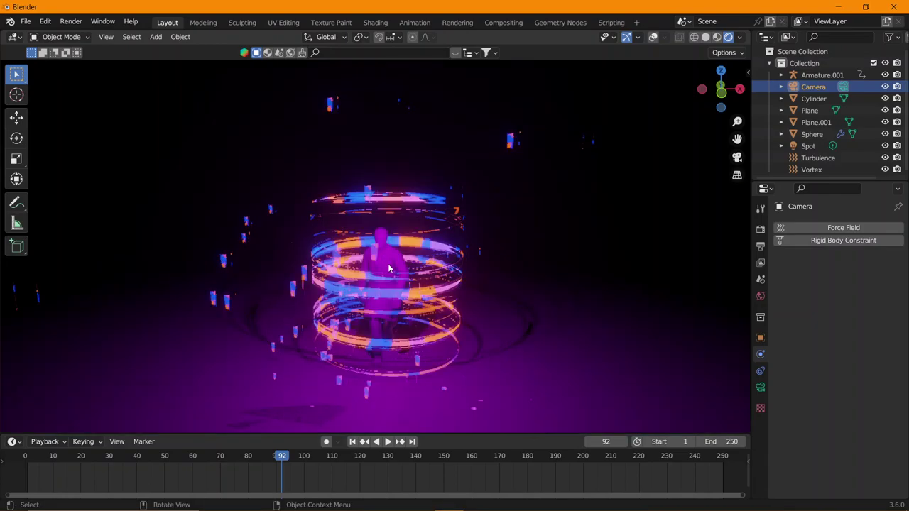
key("shift+a")
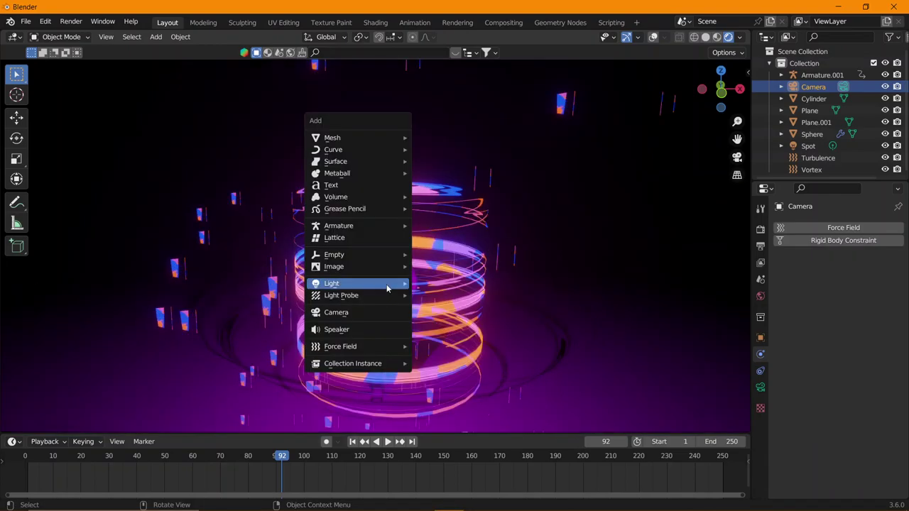
mouse_move(357, 137)
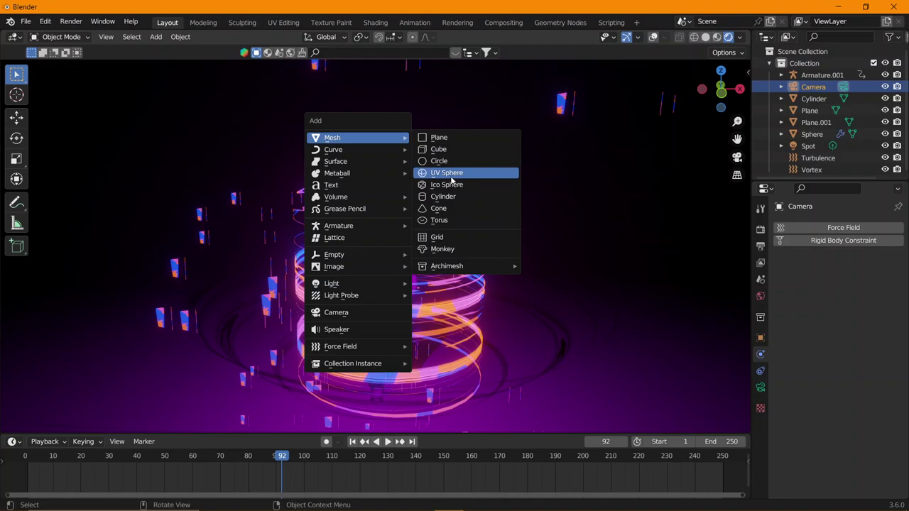
Add a UV sphere and adjust its height and size around the character.
left_click(450, 176)
key("g")
key("z")
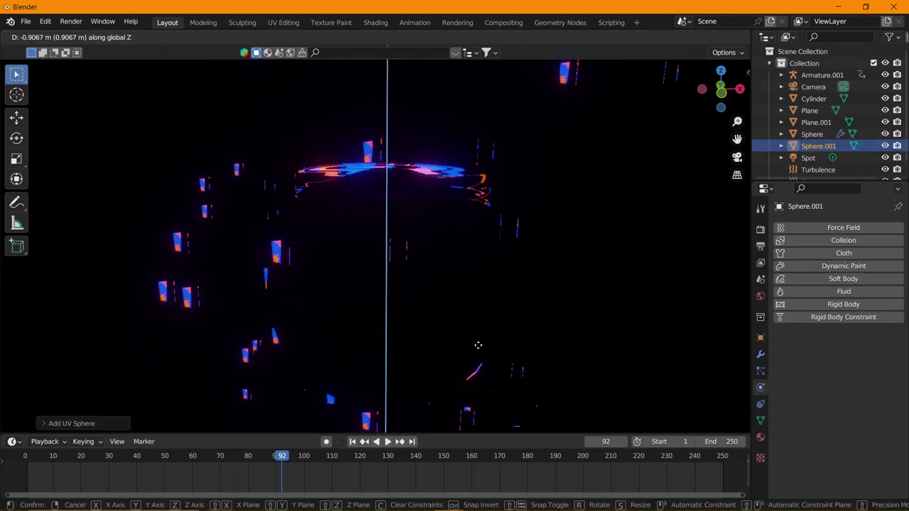
left_click(478, 345)
key("s")
left_click(544, 291)
key("g")
key("z")
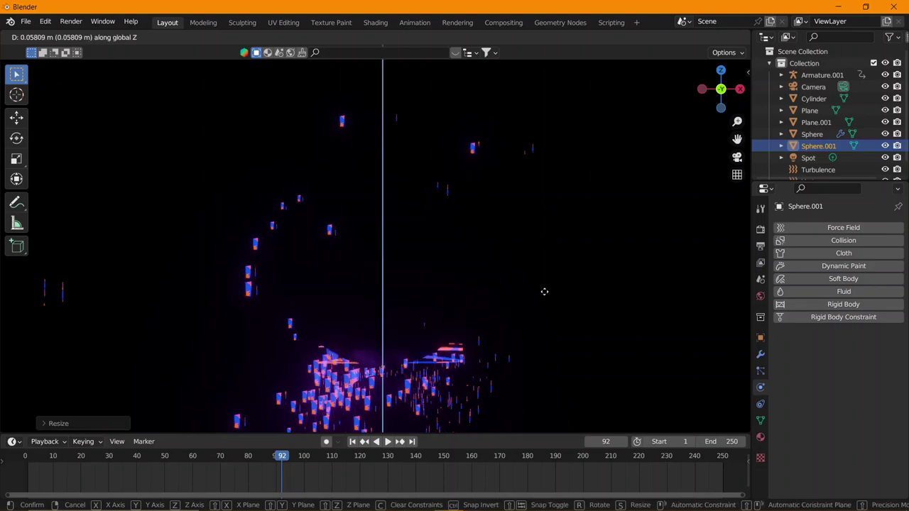
left_click(544, 291)
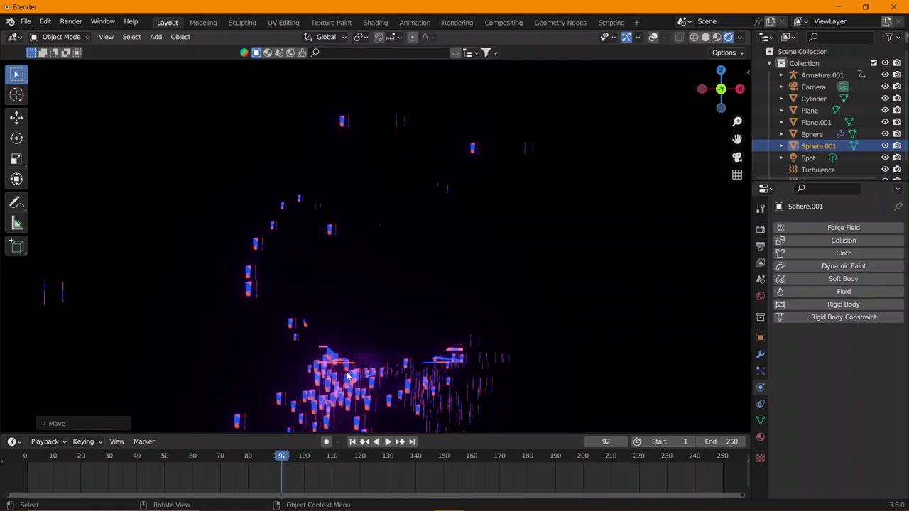
Drag Plane.001's Material.001 onto the new sphere.
left_click(249, 291)
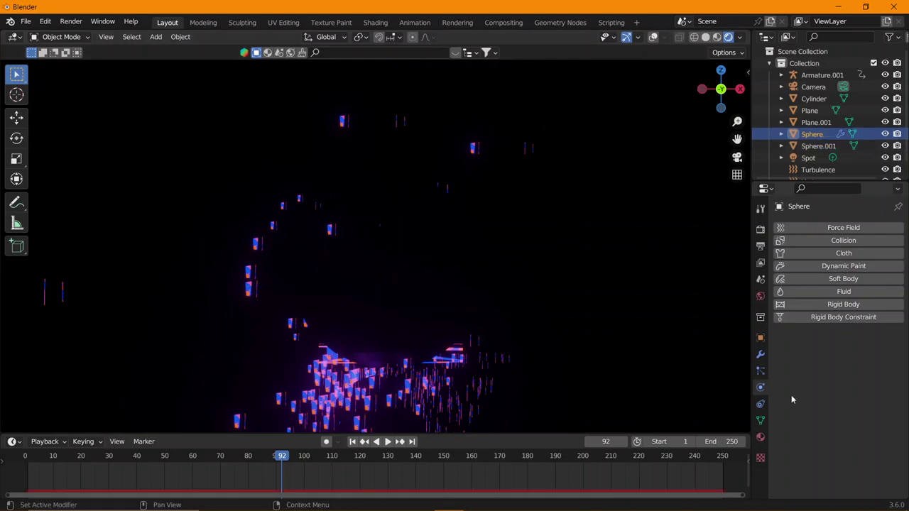
left_click(759, 437)
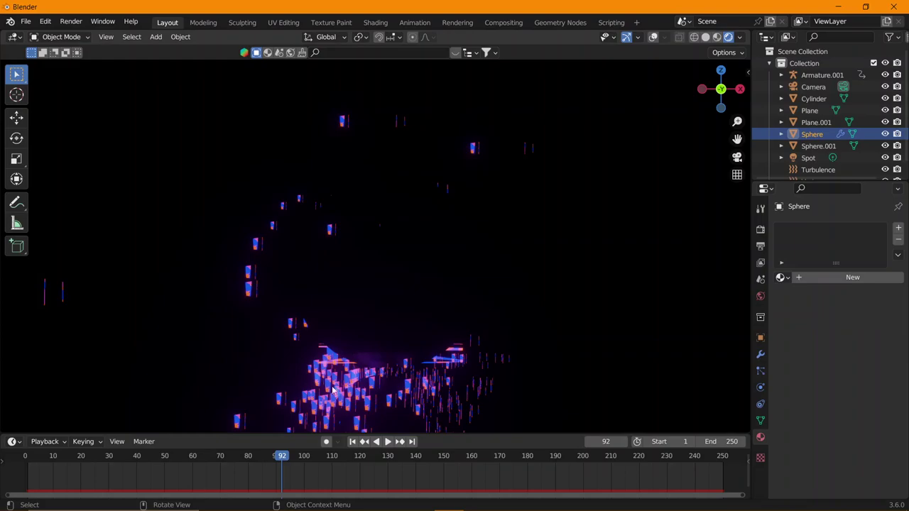
left_click(815, 122)
left_click_drag(809, 277, 382, 287)
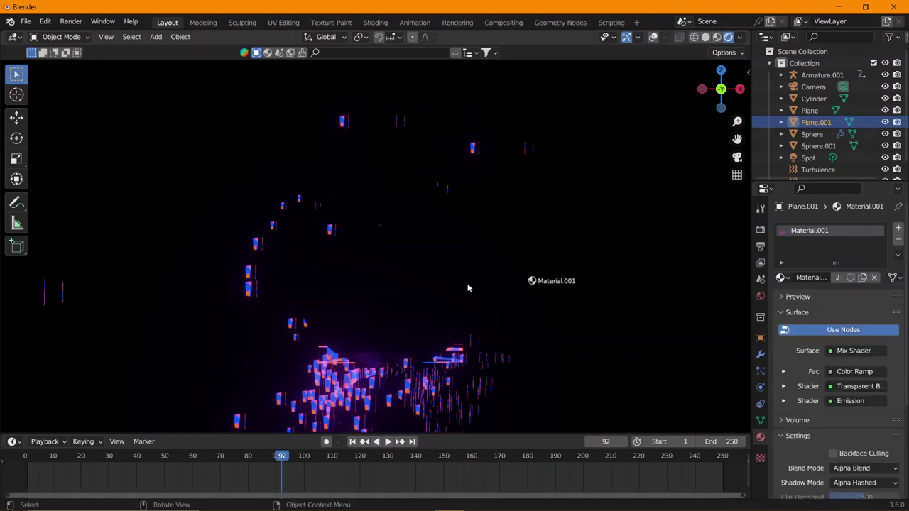
Play the animation from the first frame while looking through the camera.
left_click(25, 458)
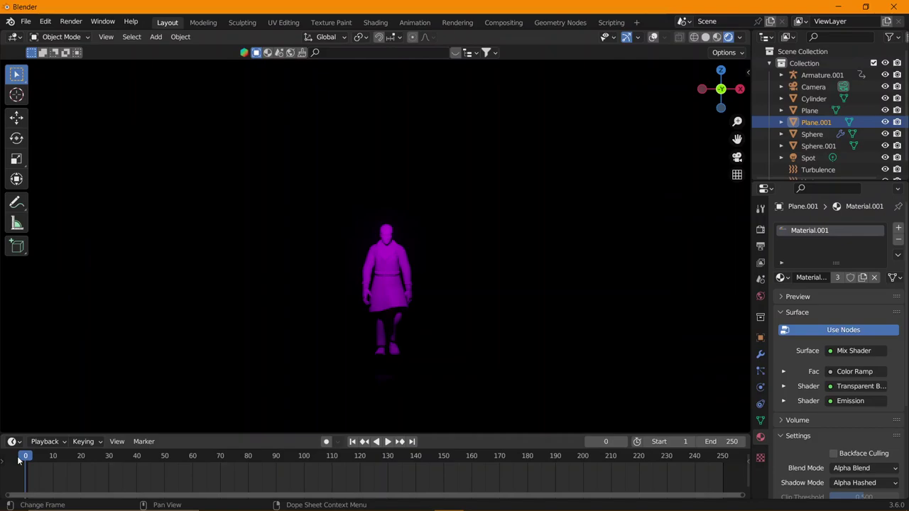
key("space")
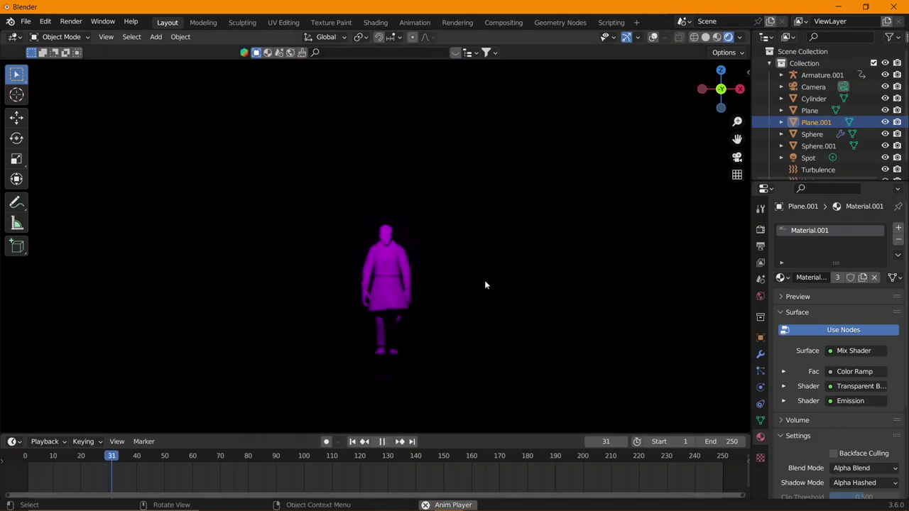
key("KP_0")
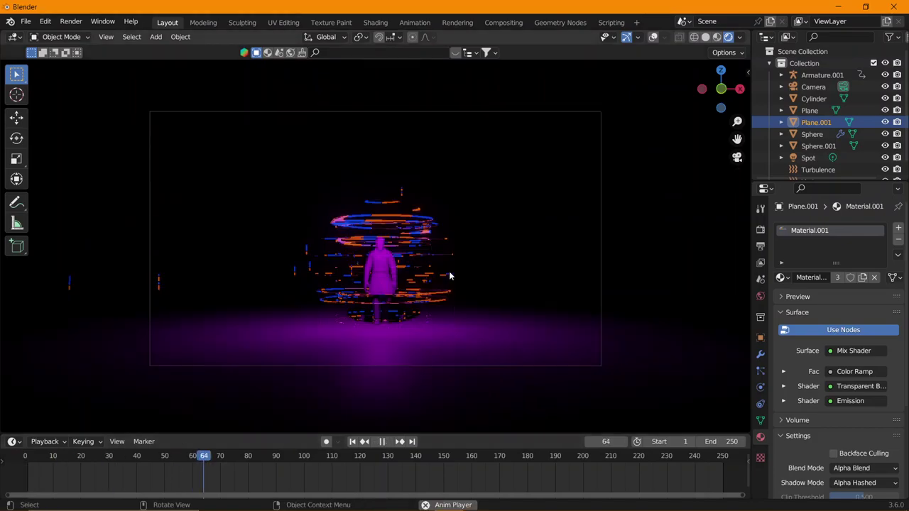
scroll(450, 276, "up", 1)
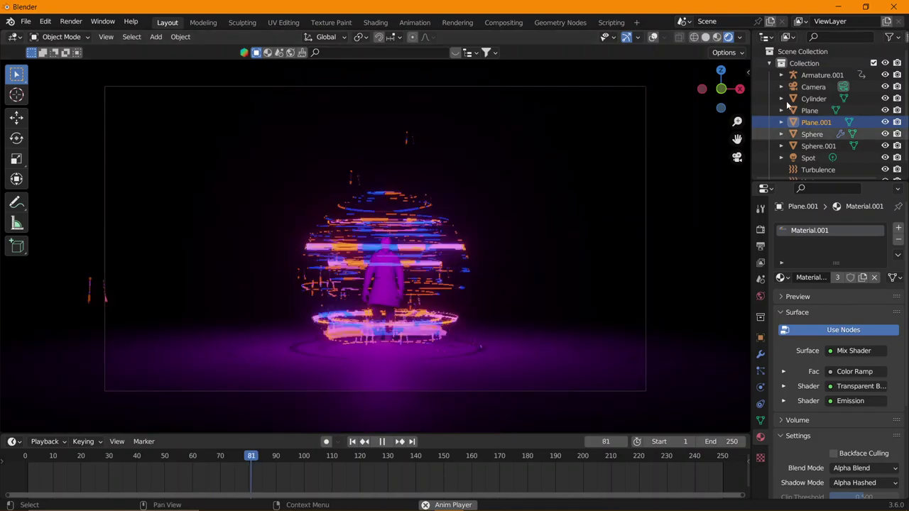
Expand the camera's Viewport Display settings and hide the Cylinder object.
left_click(809, 87)
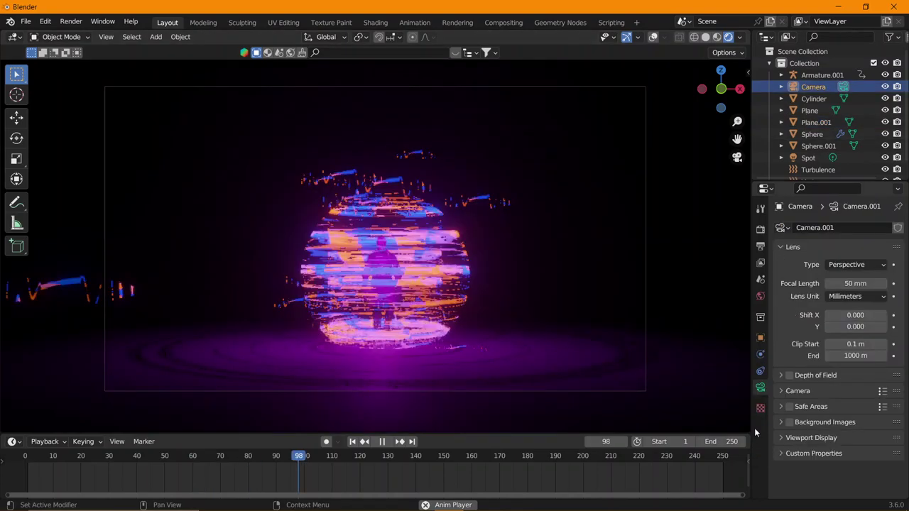
left_click(810, 437)
scroll(830, 397, "down", 2)
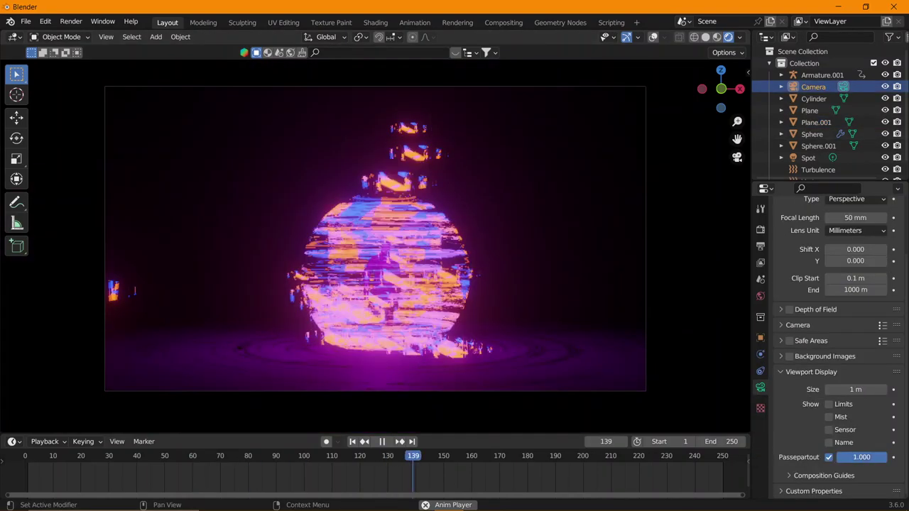
scroll(436, 302, "up", 1)
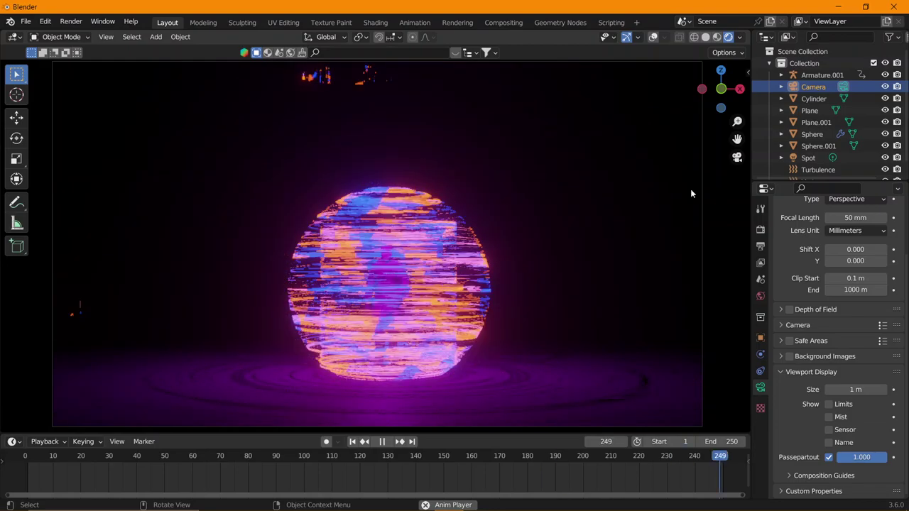
left_click(885, 99)
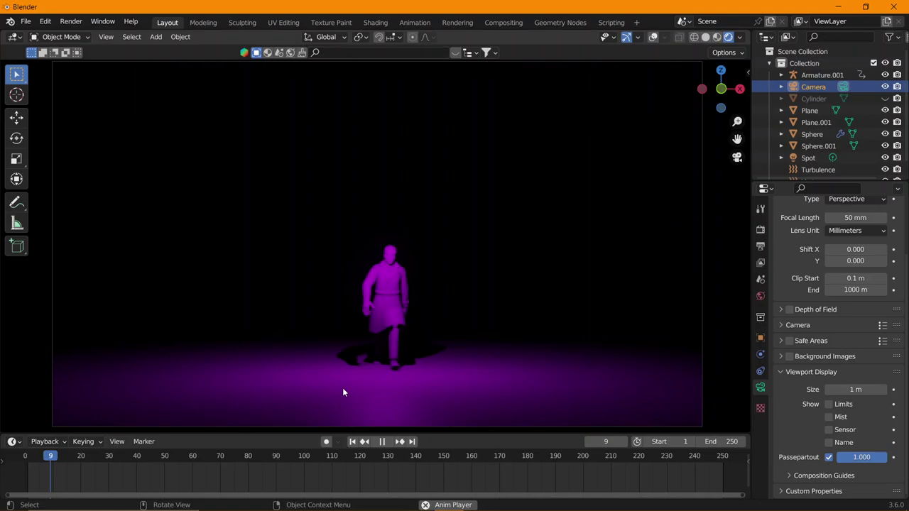
At frame 0, set the camera to X 0 and Y -1.8586 m and keyframe its location.
key("Escape")
left_click(760, 339)
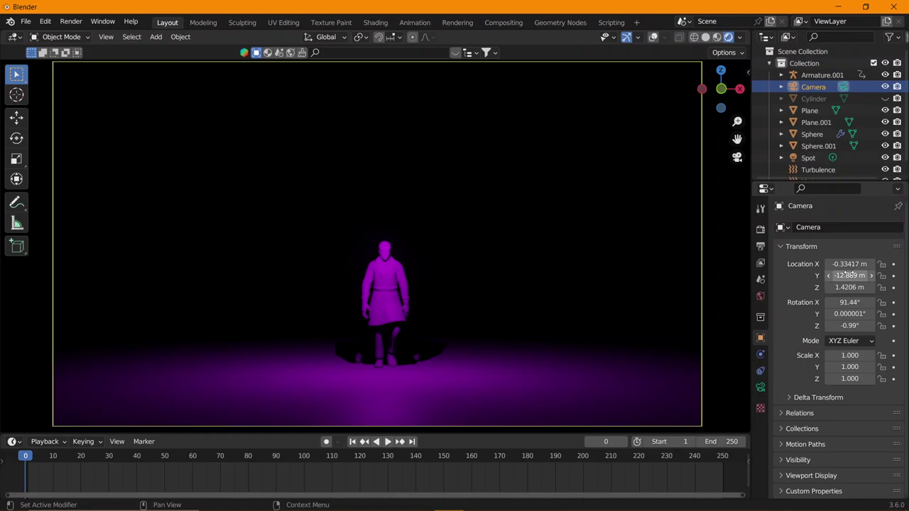
mouse_move(849, 276)
left_mouse_down()
mouse_move(861, 276)
mouse_move(837, 275)
mouse_move(870, 276)
left_mouse_up()
key("BackSpace")
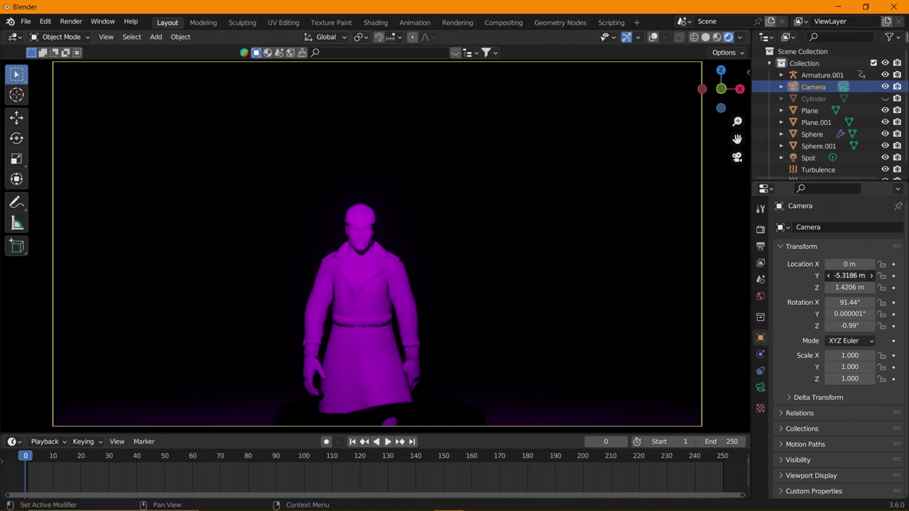
left_click_drag(849, 276, 870, 275)
key("i")
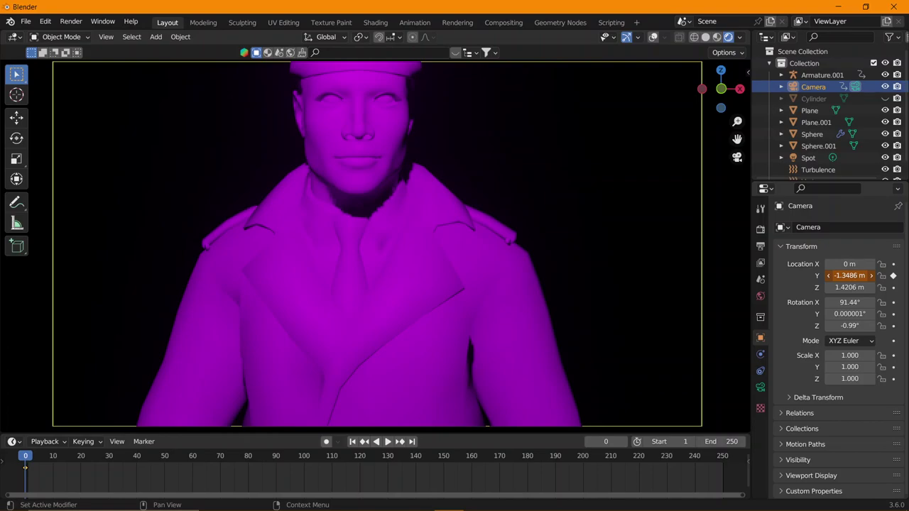
left_click_drag(849, 275, 838, 276)
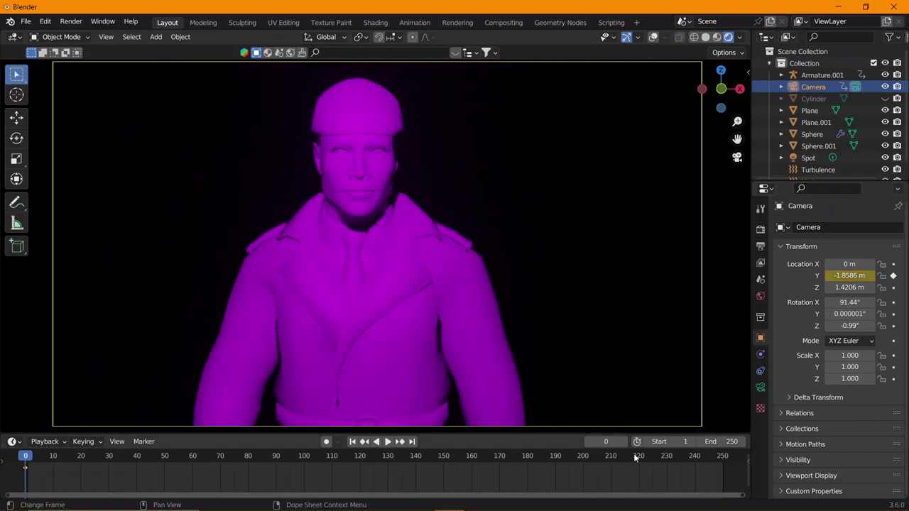
At frame 200, set camera Y to -16.789 m and keyframe its location and rotation.
left_click(584, 457)
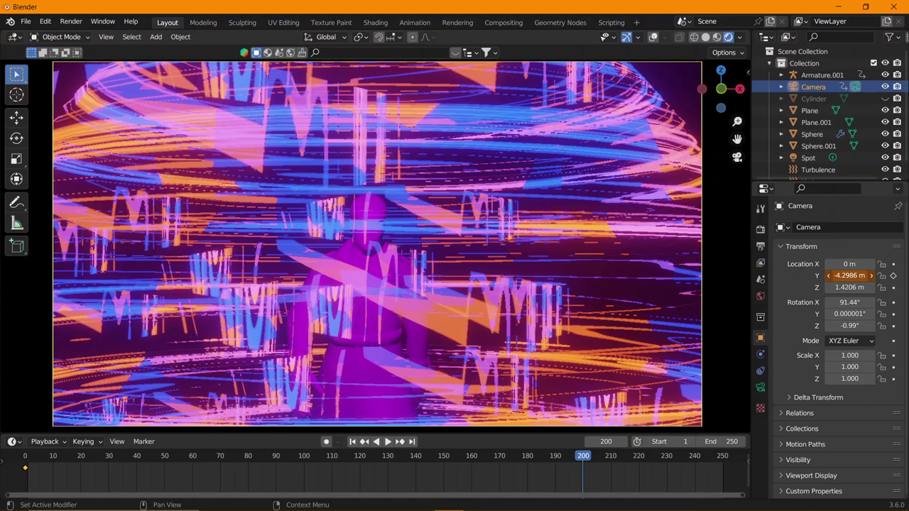
mouse_move(849, 275)
left_mouse_down()
mouse_move(816, 276)
mouse_move(863, 275)
left_mouse_up()
double_click(863, 275)
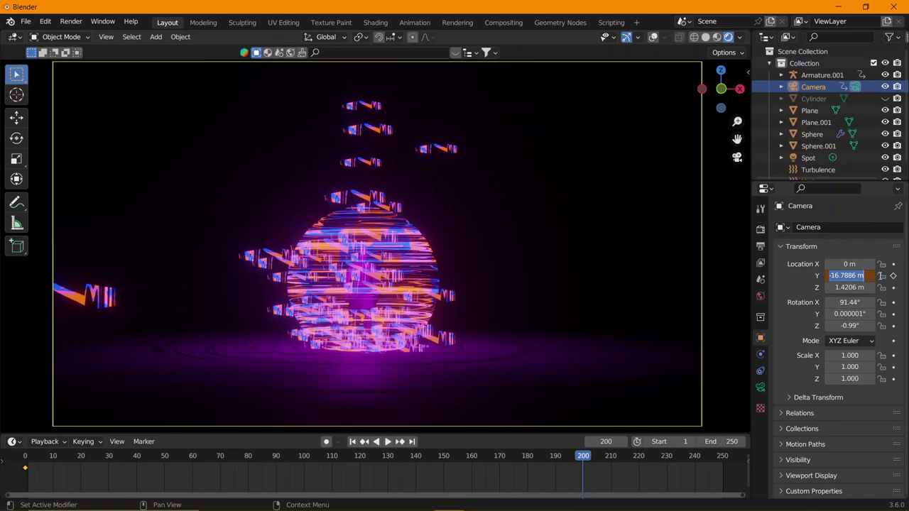
left_click(892, 276)
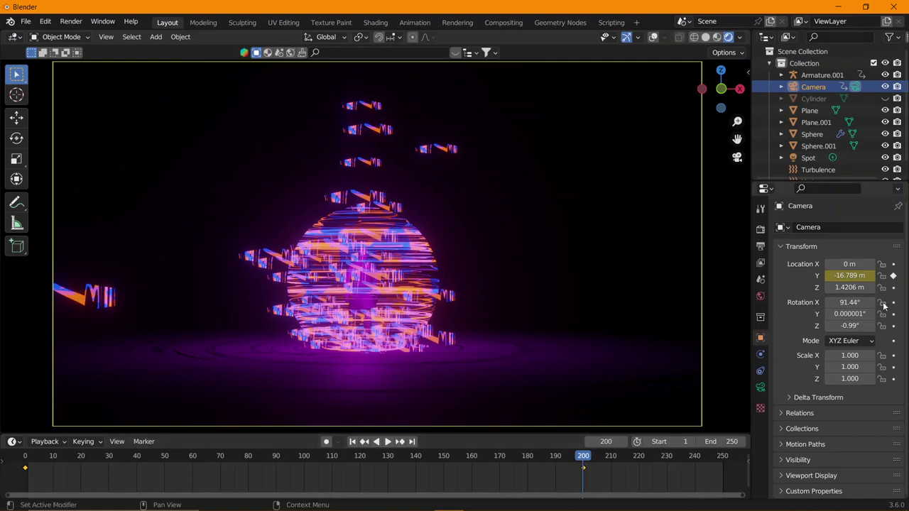
left_click_drag(893, 303, 893, 314)
left_click(893, 325)
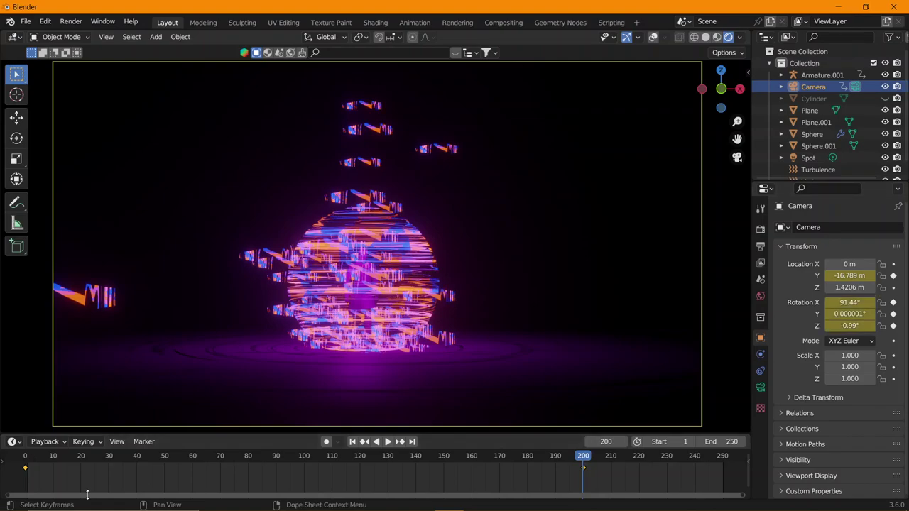
key("Down")
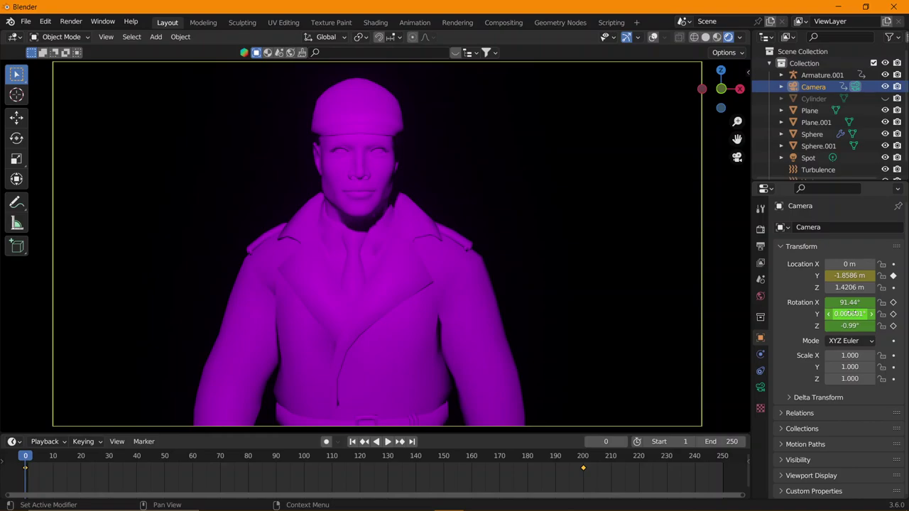
Preview the camera pull-back, scrub to frame 49, and bring up keyframe interpolation choices.
key("space")
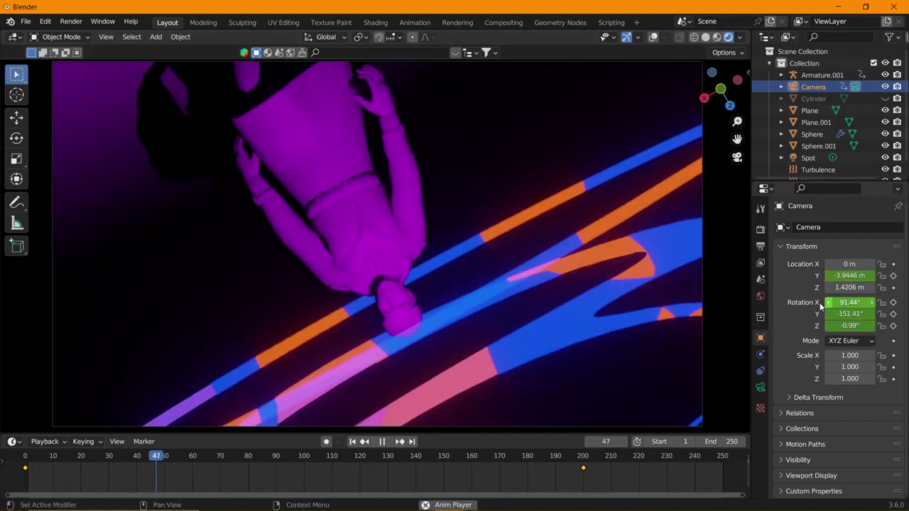
key("Escape")
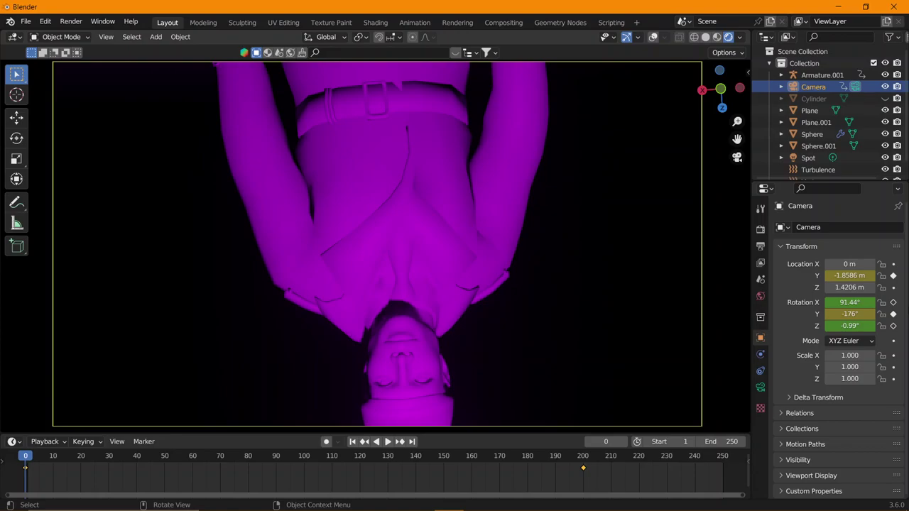
left_click_drag(25, 468, 248, 482)
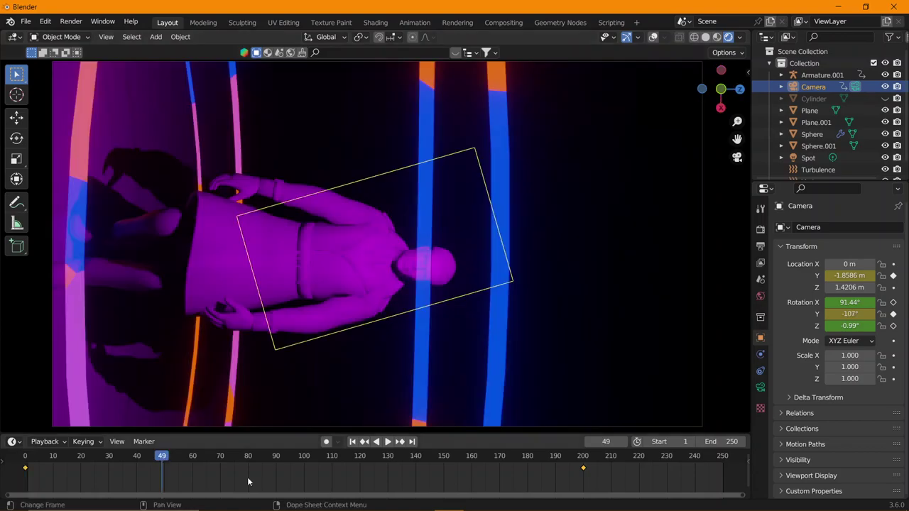
key("t")
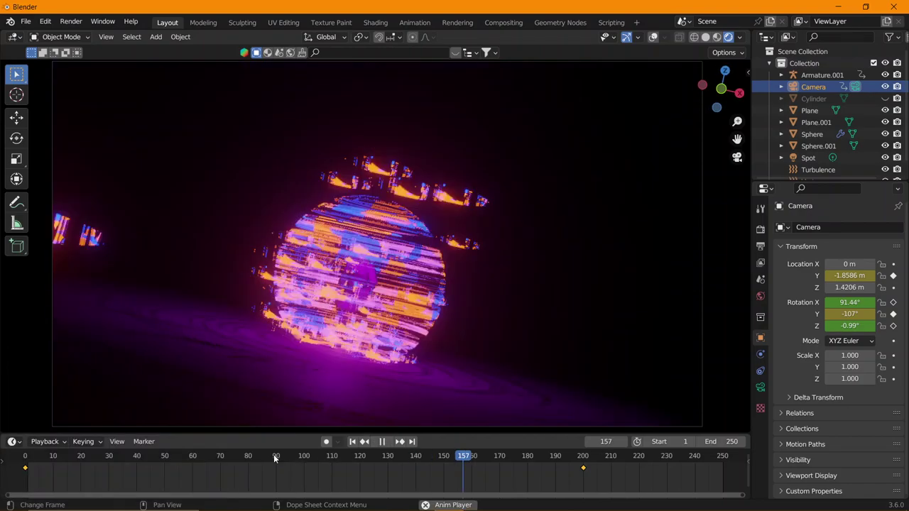
Stop and replay the finished camera animation to review it.
key("space")
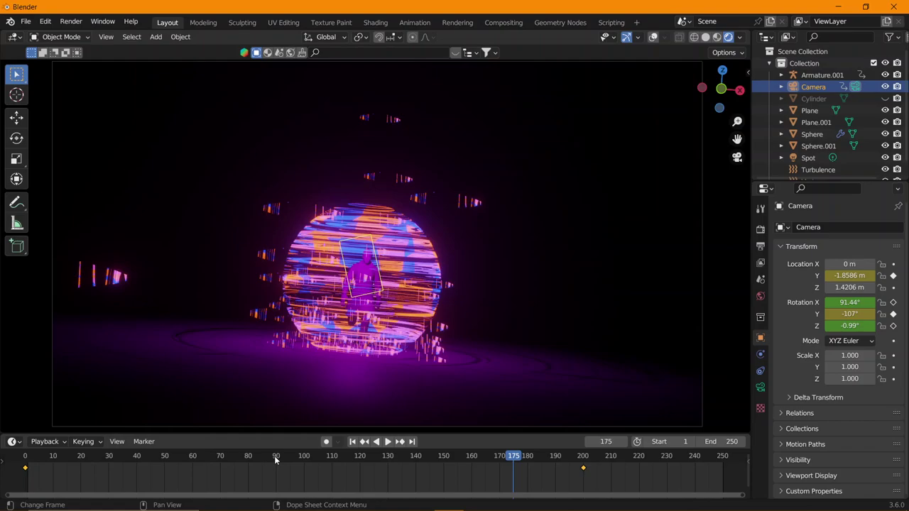
key("space")
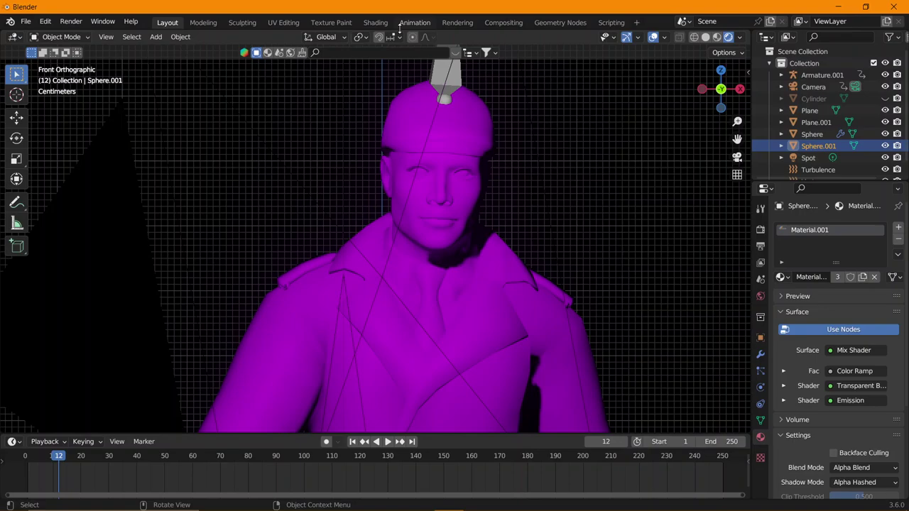
In the Shading workspace, select the Tops mesh and give it a new material.
left_click(382, 22)
left_click(592, 141)
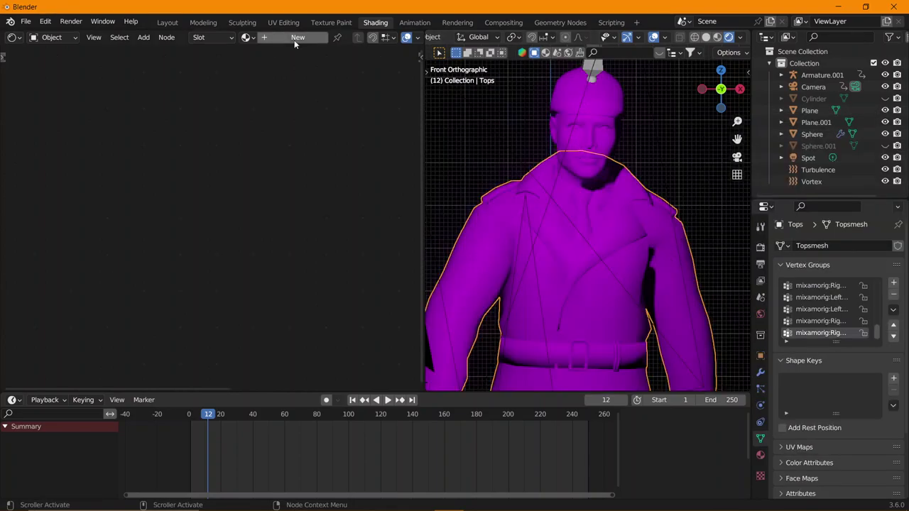
left_click(294, 39)
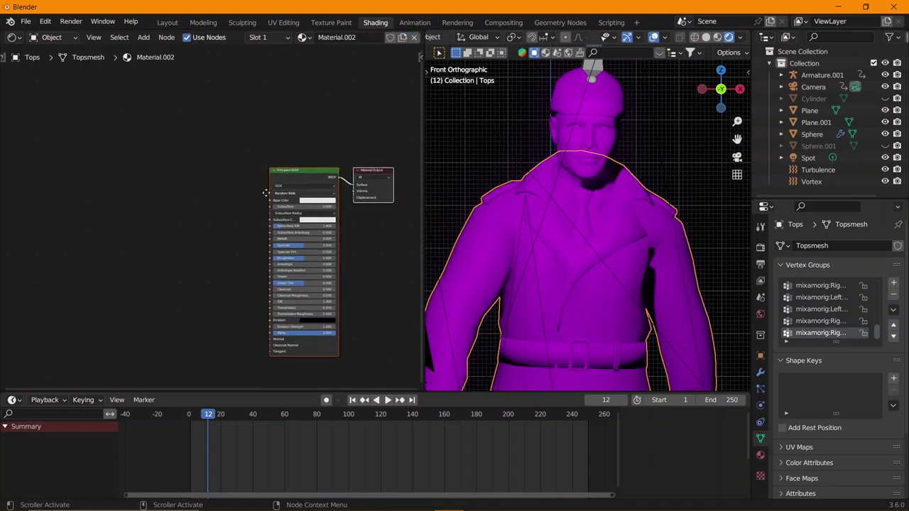
Add an Image Texture node and link its Color to the Principled BSDF Base Color.
scroll(205, 213, "up", 1)
key("shift+a")
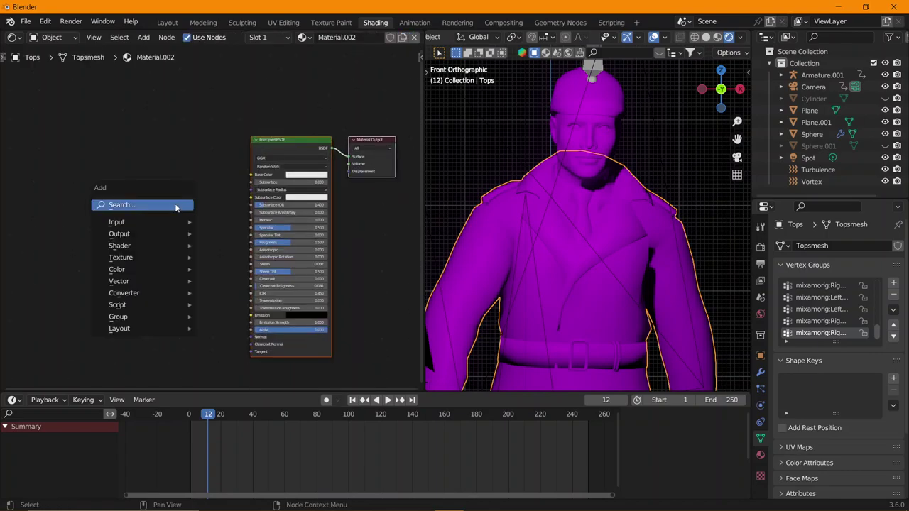
left_click(259, 346)
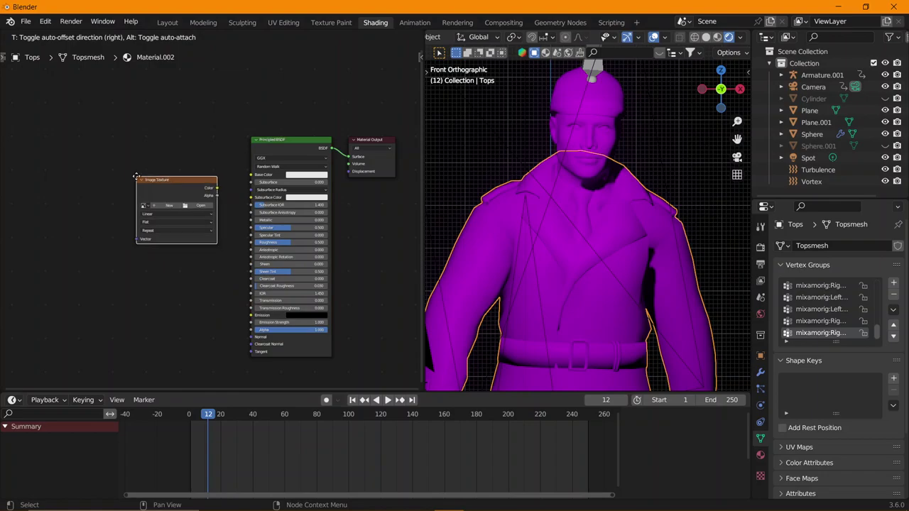
left_click(136, 176)
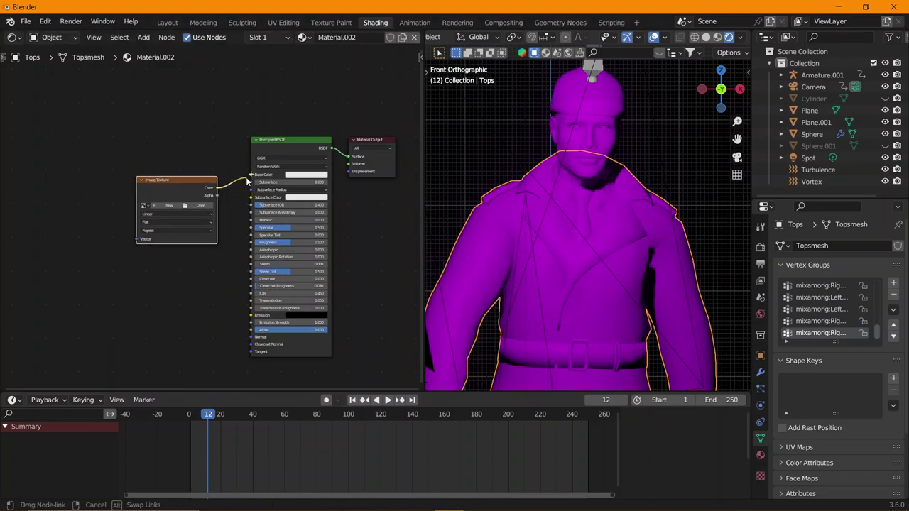
mouse_move(247, 181)
left_mouse_down()
mouse_move(229, 189)
mouse_move(251, 175)
left_mouse_up()
key("Escape")
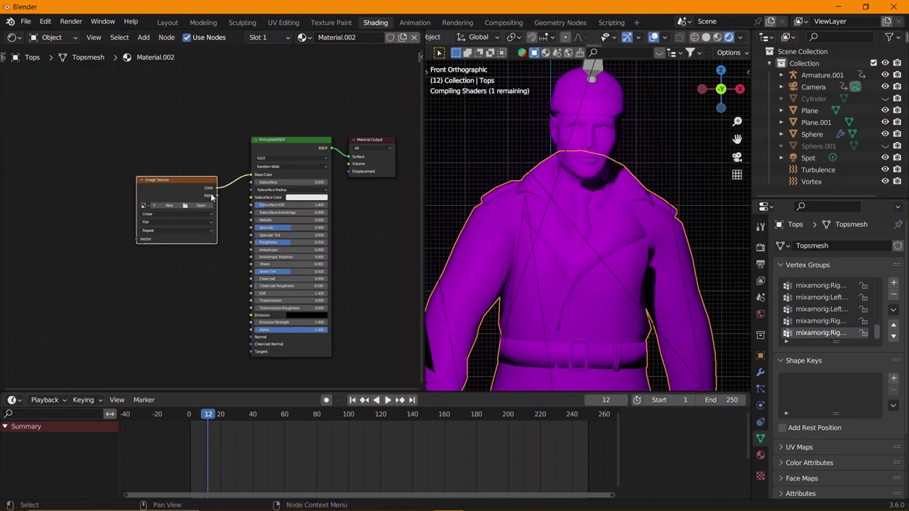
Load the diffuse image from the Models bookmark's character textures folder into the Image Texture node.
left_click(199, 206)
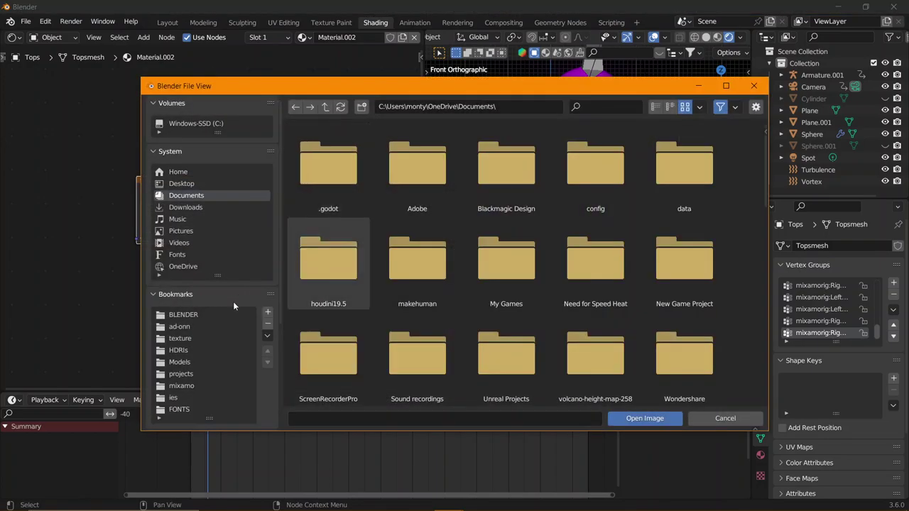
left_click(201, 362)
scroll(383, 270, "down", 2)
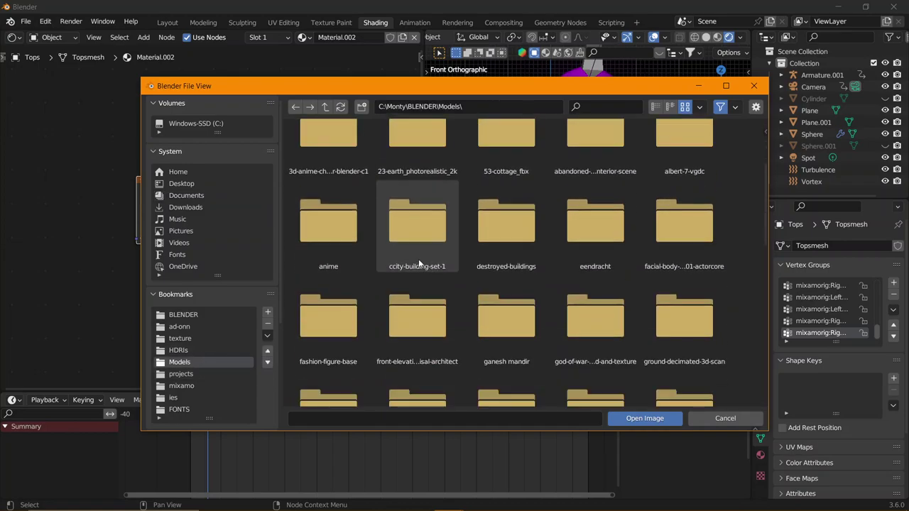
scroll(419, 258, "down", 2)
scroll(596, 284, "down", 2)
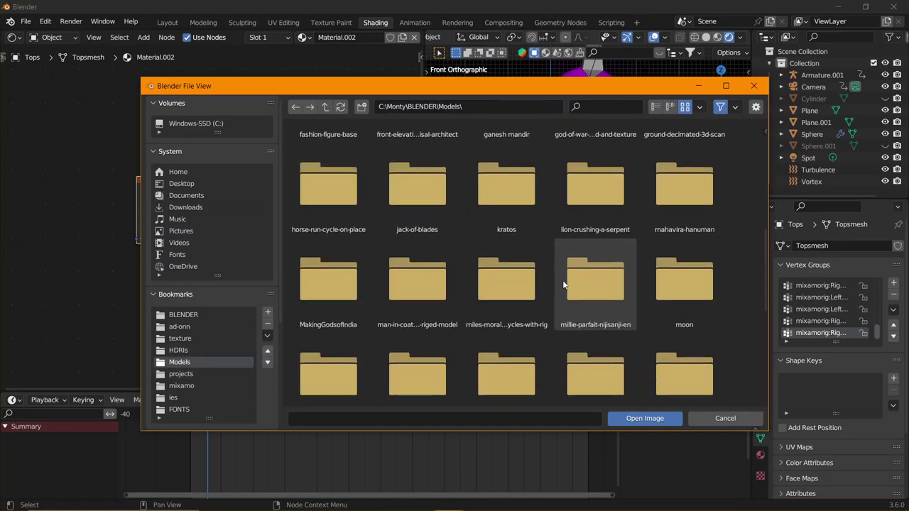
left_click(399, 307)
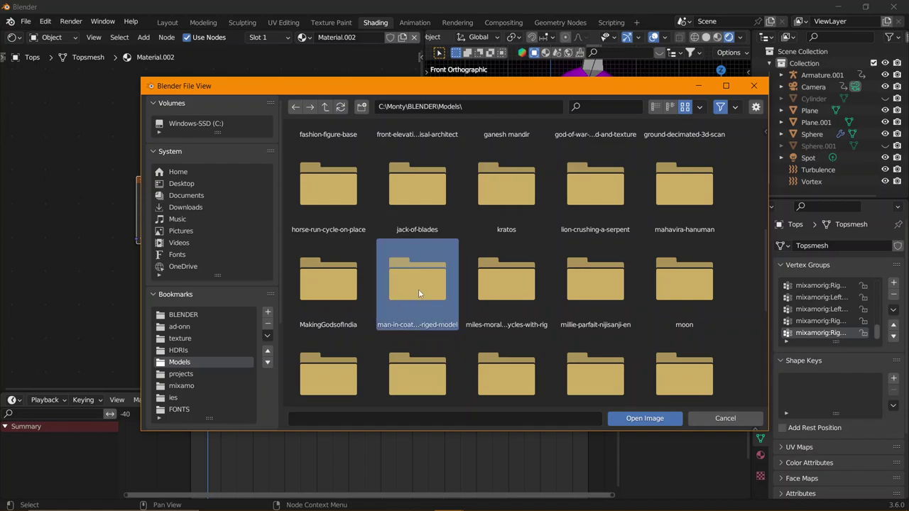
double_click(418, 288)
double_click(408, 185)
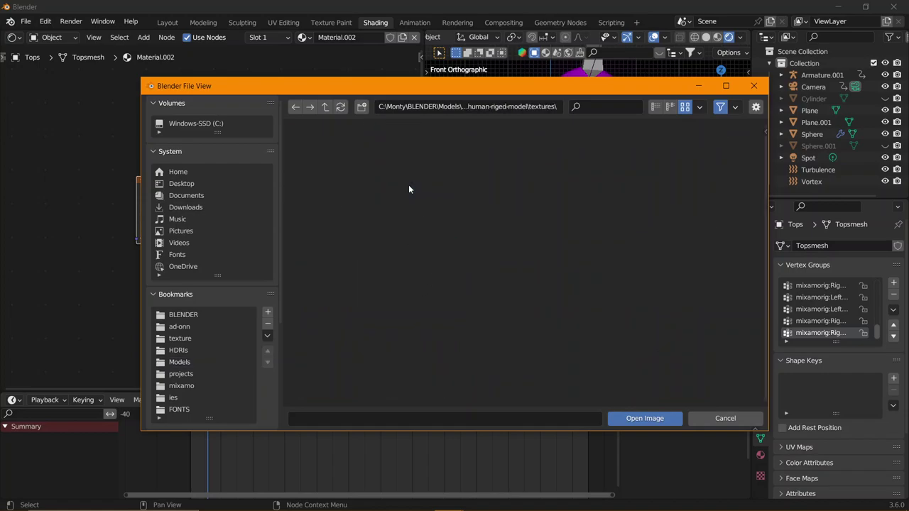
double_click(329, 186)
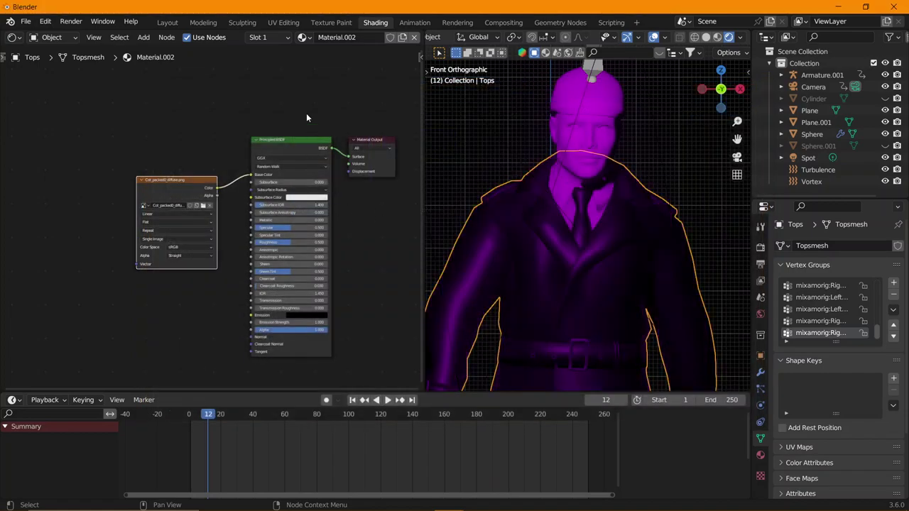
Drop Material.002 onto the head, hat, hands and body, one leg and the feet.
mouse_move(302, 37)
left_mouse_down()
mouse_move(578, 169)
mouse_move(567, 194)
left_mouse_up()
left_click_drag(306, 40, 602, 150)
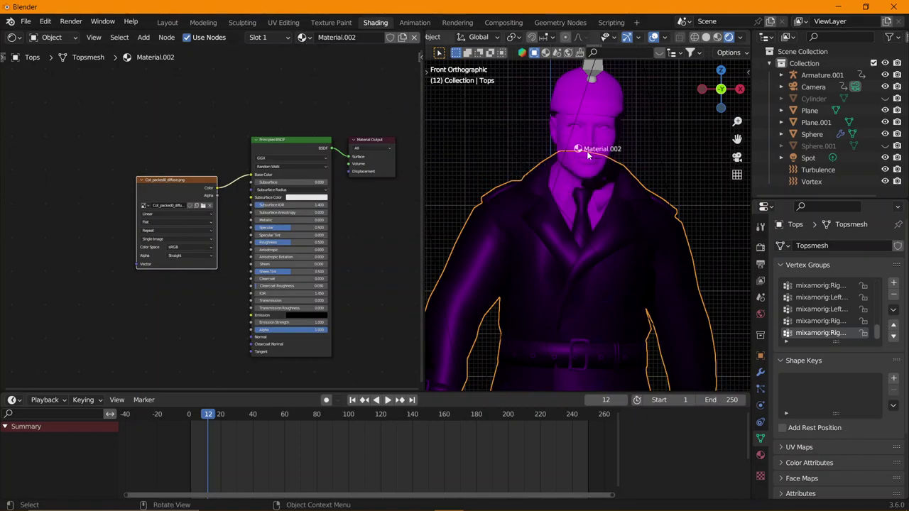
left_click_drag(302, 37, 581, 107)
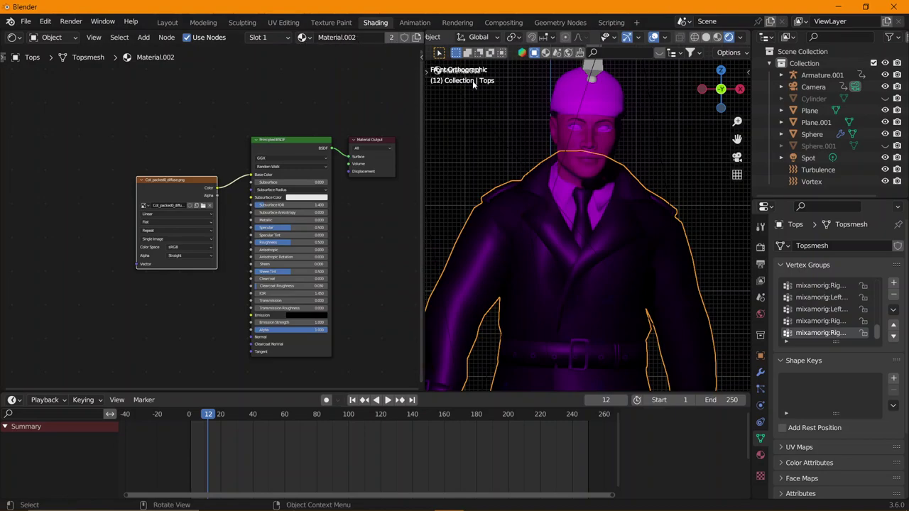
scroll(581, 108, "down", 5)
scroll(586, 230, "down", 2)
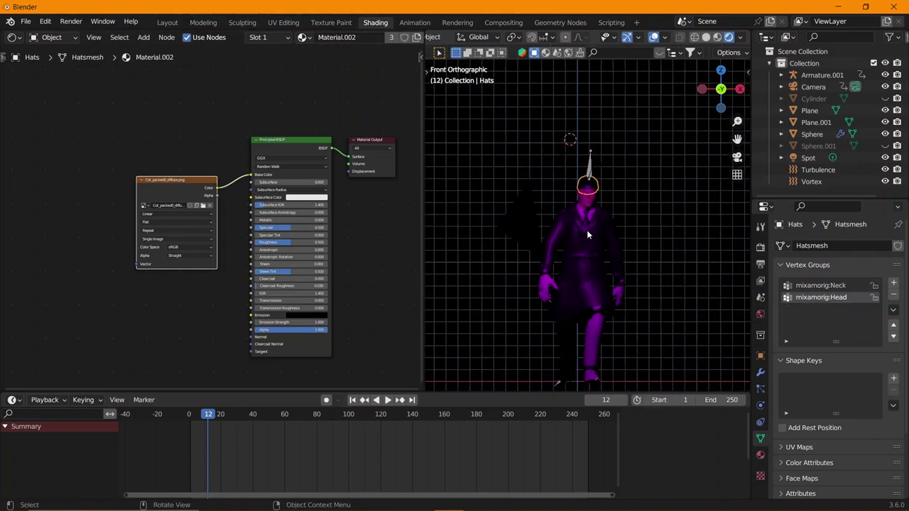
scroll(592, 261, "down", 2)
scroll(590, 204, "up", 5)
scroll(605, 231, "down", 1)
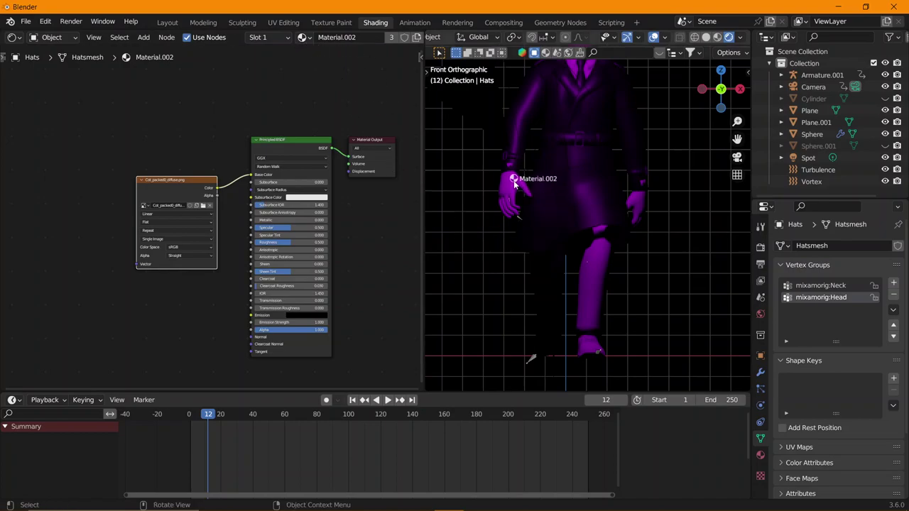
left_click_drag(340, 83, 514, 185)
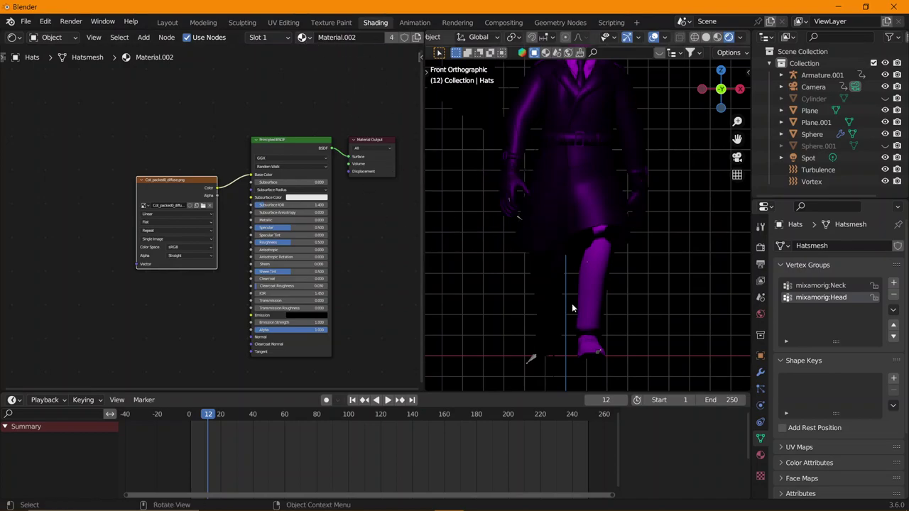
left_click_drag(309, 39, 587, 291)
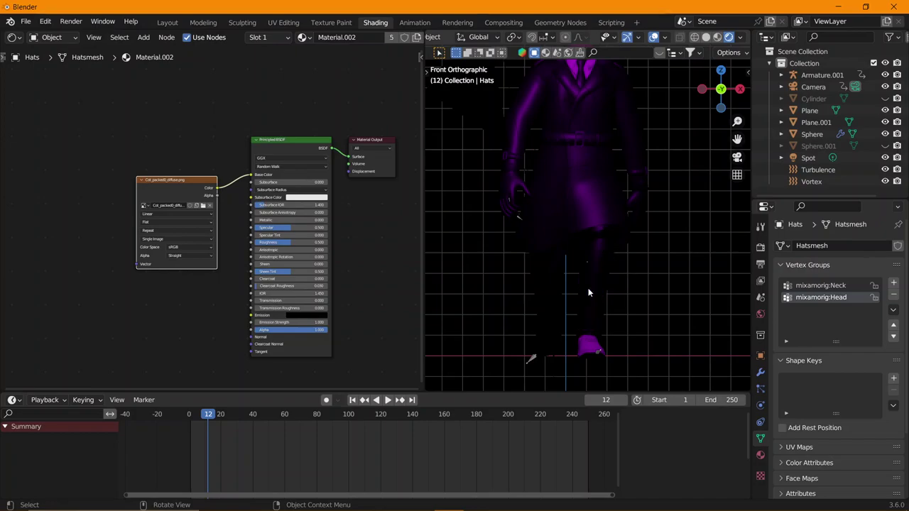
left_click_drag(421, 200, 595, 351)
mouse_move(302, 37)
left_mouse_down()
mouse_move(585, 348)
mouse_move(568, 352)
left_mouse_up()
Check the Hats object, then apply Material.002 to the other leg, hat mesh and both eyes.
left_click(580, 343)
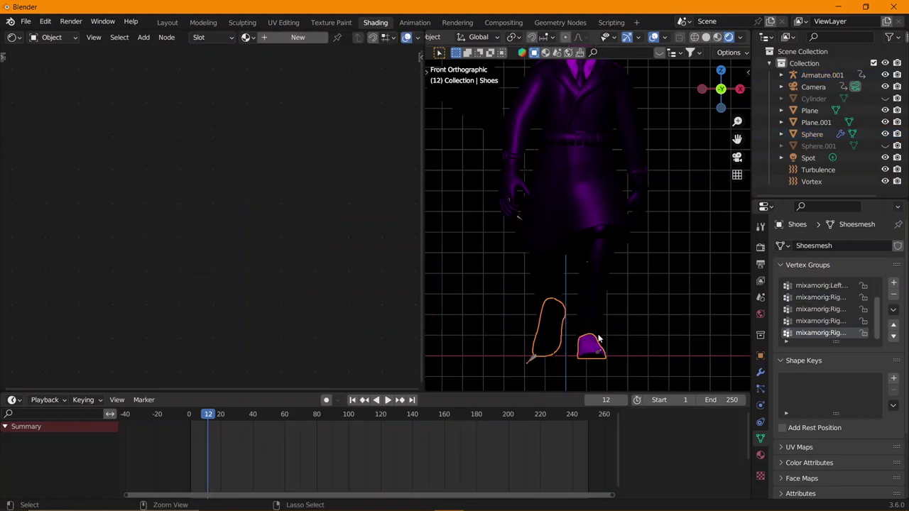
left_click(599, 340)
left_click(598, 340)
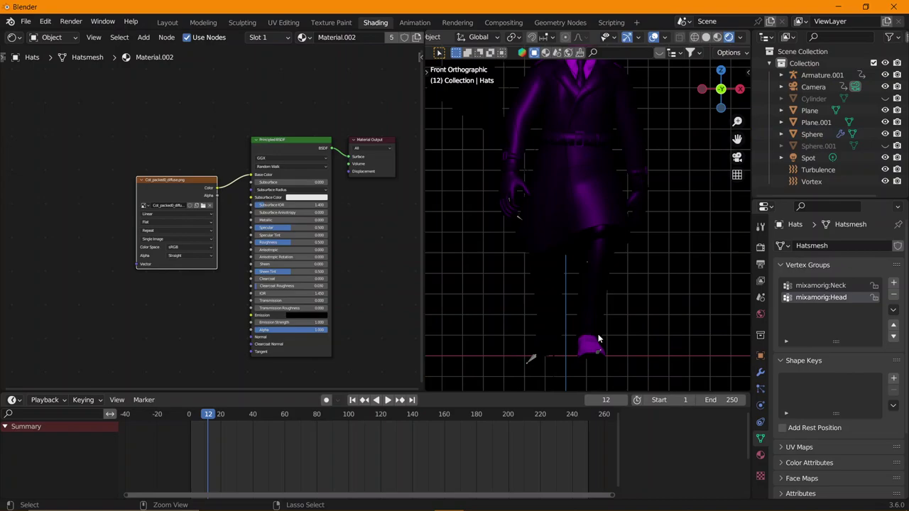
mouse_move(336, 36)
left_mouse_down()
mouse_move(323, 139)
mouse_move(573, 287)
mouse_move(592, 284)
left_mouse_up()
left_click_drag(302, 39, 586, 347)
scroll(568, 208, "up", 3)
scroll(587, 129, "up", 3)
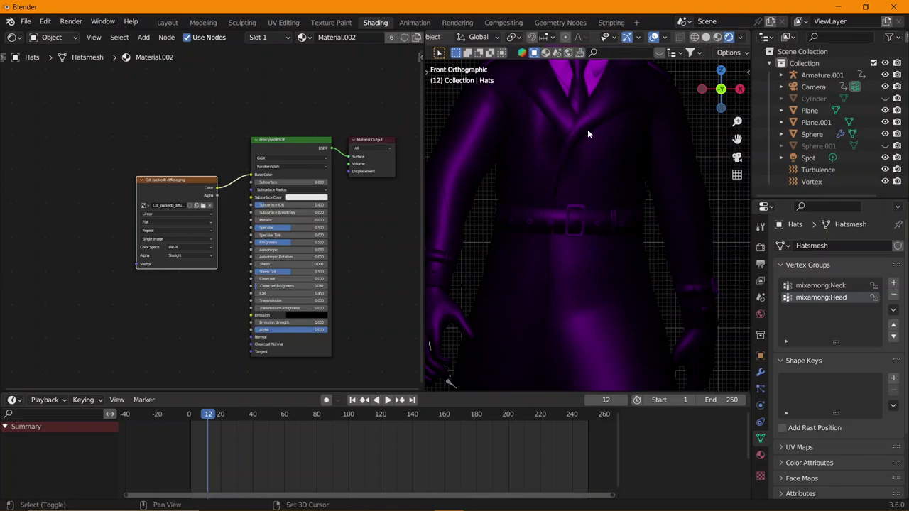
mouse_move(587, 130)
middle_mouse_down("shift")
mouse_move(626, 150)
mouse_move(644, 296)
mouse_move(602, 223)
middle_mouse_up("shift")
scroll(626, 150, "up", 5)
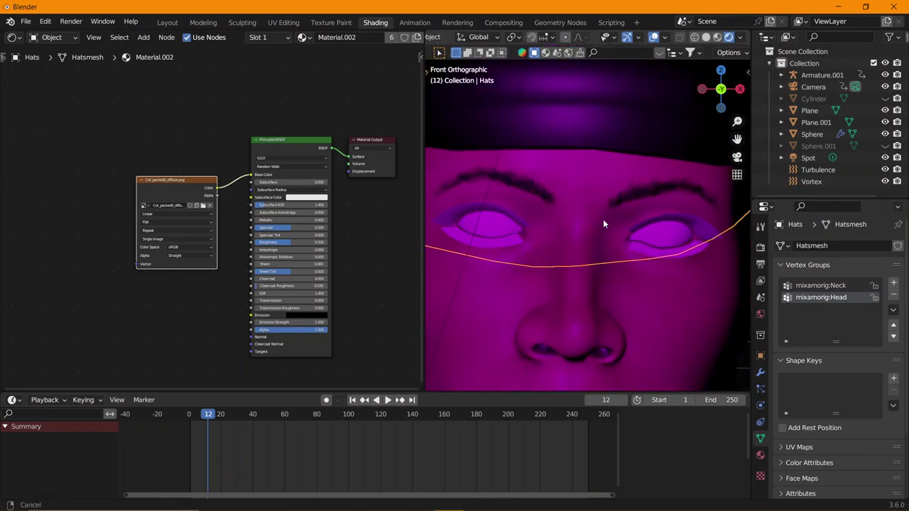
scroll(602, 223, "up", 4)
left_click_drag(302, 37, 576, 187)
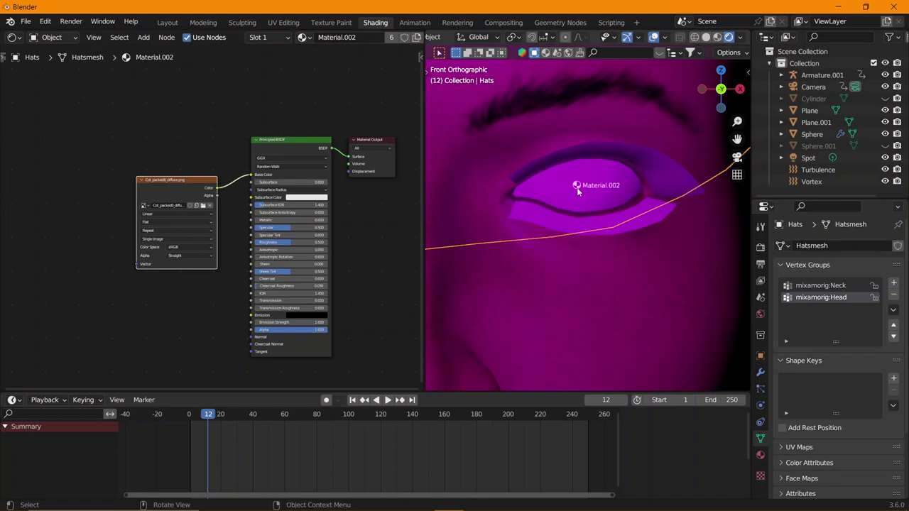
mouse_move(310, 50)
left_mouse_down()
mouse_move(623, 224)
mouse_move(638, 223)
left_mouse_up()
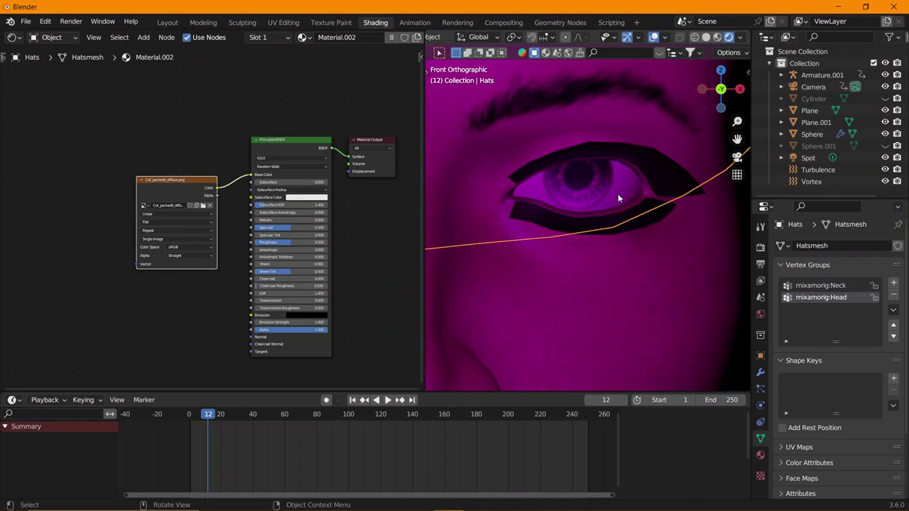
Inspect the textured character, centring on the purple hat, then framing the full figure.
scroll(622, 193, "down", 3)
scroll(622, 193, "down", 3)
scroll(620, 191, "down", 3)
scroll(621, 191, "down", 3)
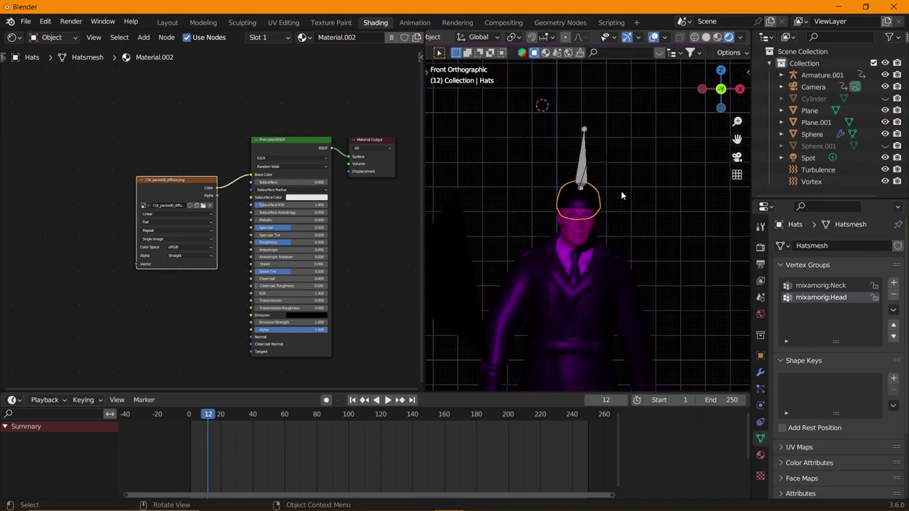
scroll(600, 203, "down", 3)
scroll(601, 225, "down", 2)
scroll(602, 228, "up", 2)
mouse_move(607, 247)
middle_mouse_down("shift")
mouse_move(578, 54)
mouse_move(557, 192)
middle_mouse_up("shift")
scroll(466, 259, "up", 2)
scroll(467, 258, "up", 3)
mouse_move(466, 258)
middle_mouse_down("shift")
mouse_move(599, 230)
mouse_move(604, 128)
middle_mouse_up("shift")
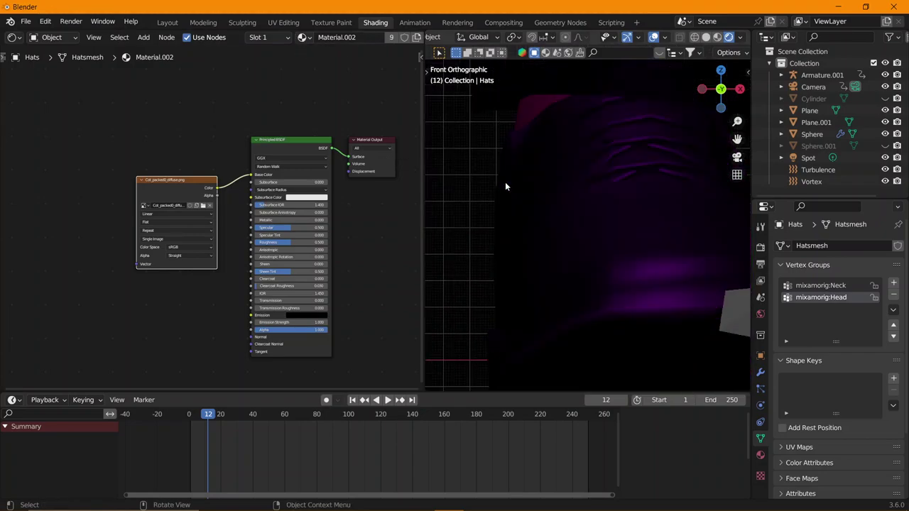
scroll(504, 182, "down", 4)
mouse_move(504, 182)
middle_mouse_down("shift")
mouse_move(556, 119)
mouse_move(602, 276)
mouse_move(614, 235)
middle_mouse_up("shift")
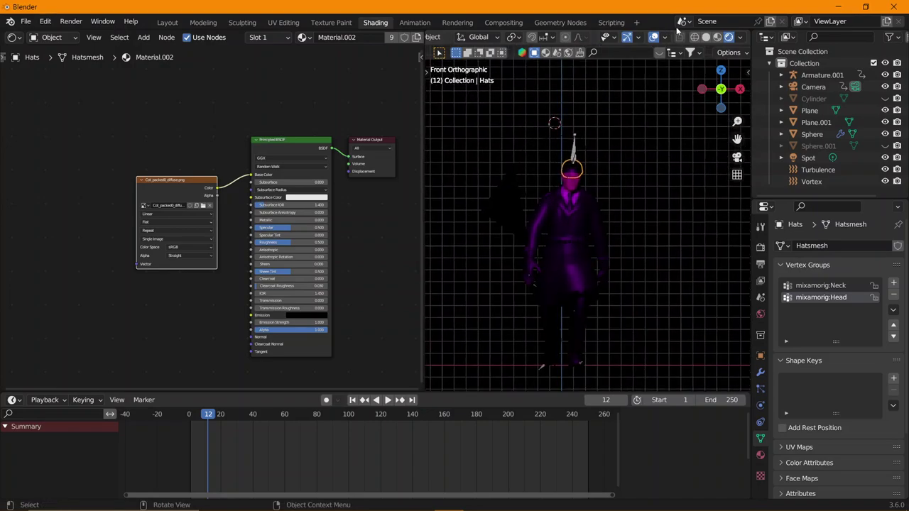
Hide viewport overlays, unhide Sphere.001 and select it to show its material.
left_click(654, 38)
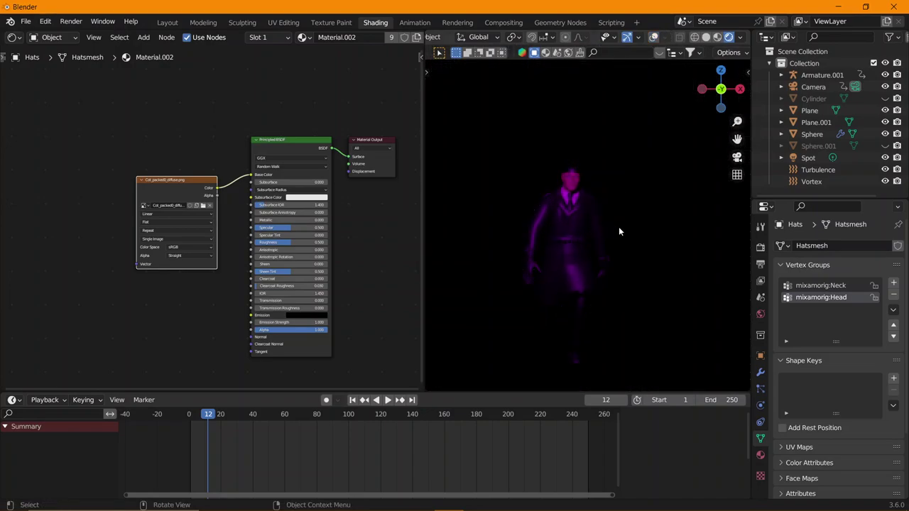
key("space")
key("space")
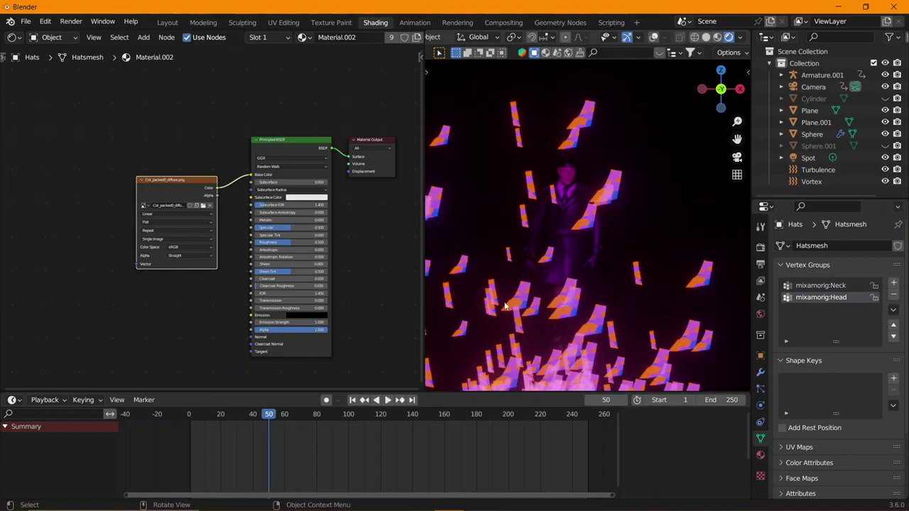
left_click(869, 134)
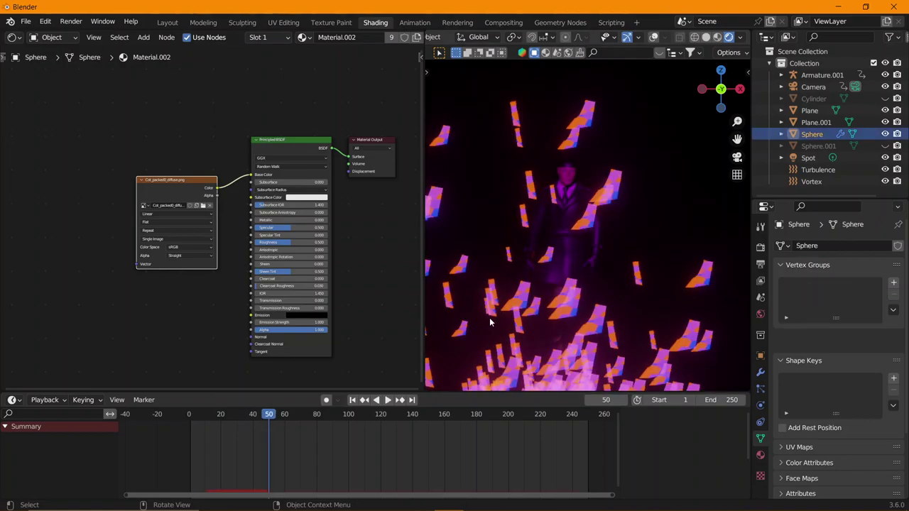
left_click(884, 146)
left_click(608, 249)
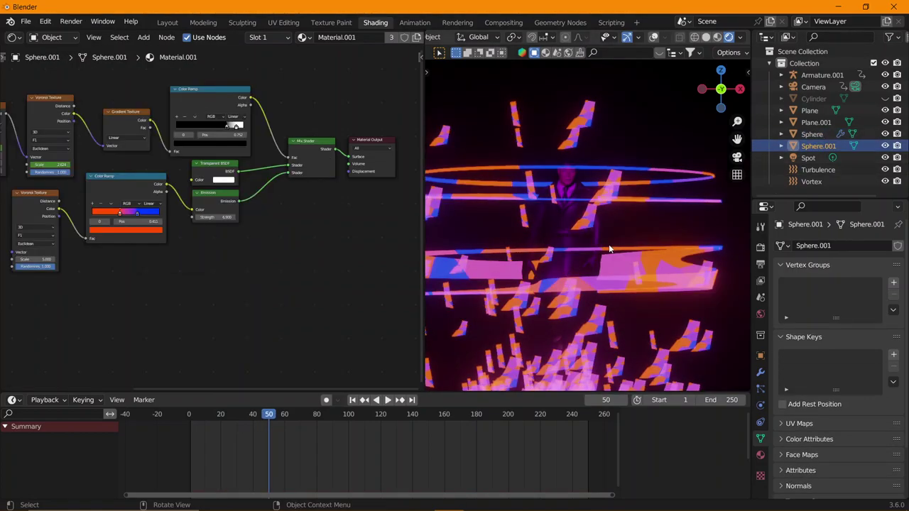
Frame the sphere's node tree and rewind the timeline to frame 0.
middle_click_drag(218, 235, 280, 266)
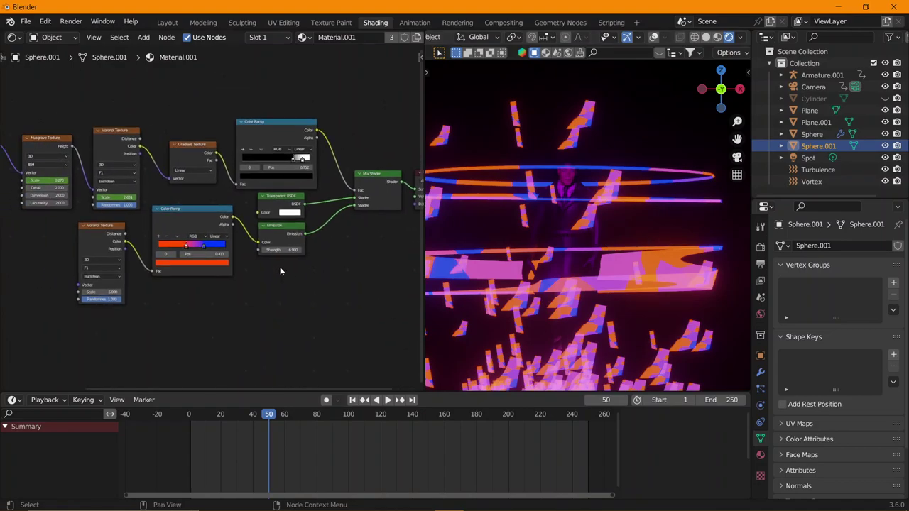
scroll(280, 266, "up", 5)
scroll(264, 297, "down", 3)
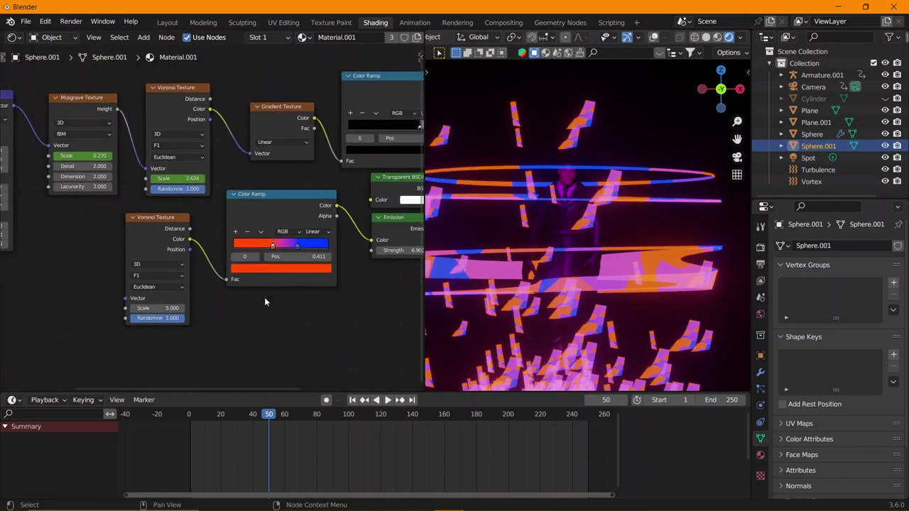
mouse_move(211, 417)
left_mouse_down()
mouse_move(181, 417)
mouse_move(262, 422)
mouse_move(211, 426)
mouse_move(222, 425)
left_mouse_up()
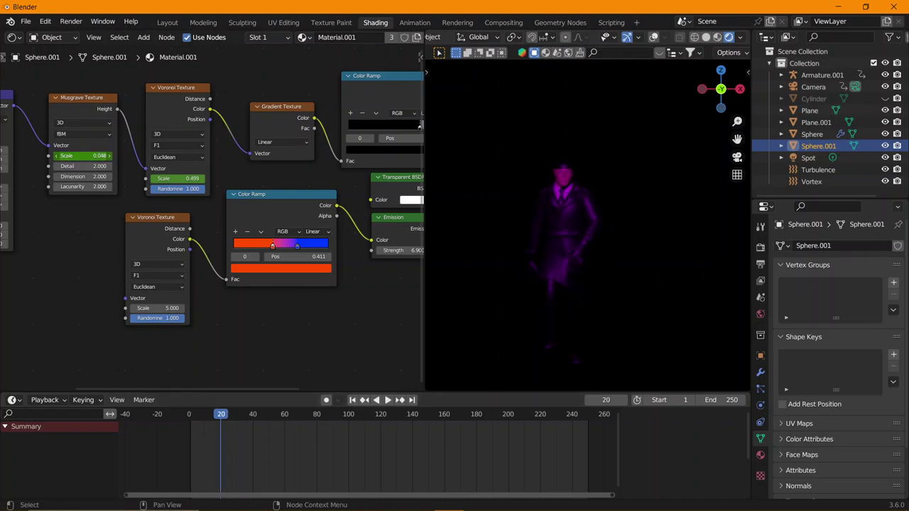
Set both the Musgrave and Voronoi texture Scale values to 1.5.
left_click_drag(83, 155, 99, 156)
left_click(93, 155)
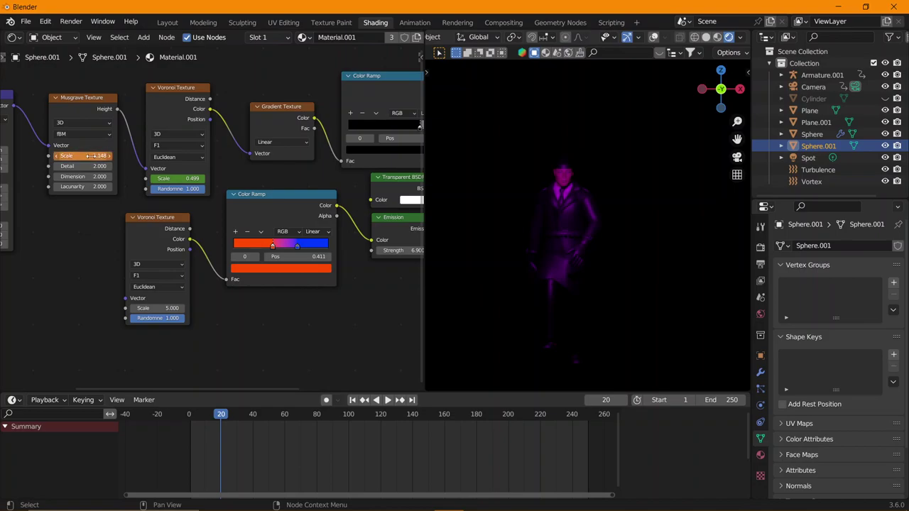
left_click(92, 156)
type("1.000")
key("Return")
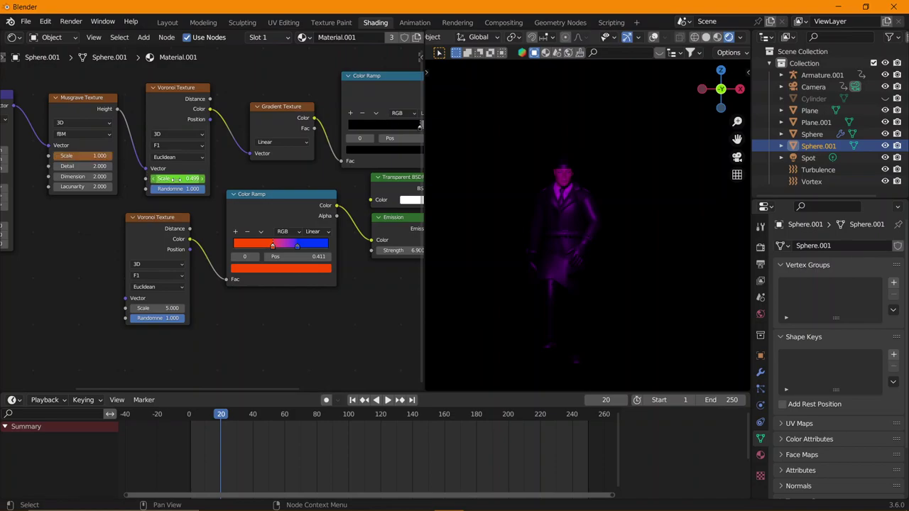
key("Return")
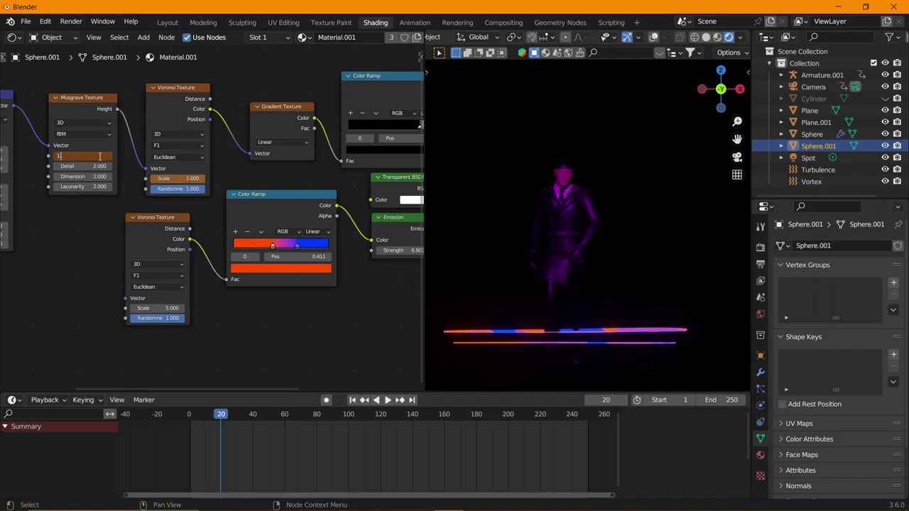
type(".5")
key("Return")
double_click(175, 179)
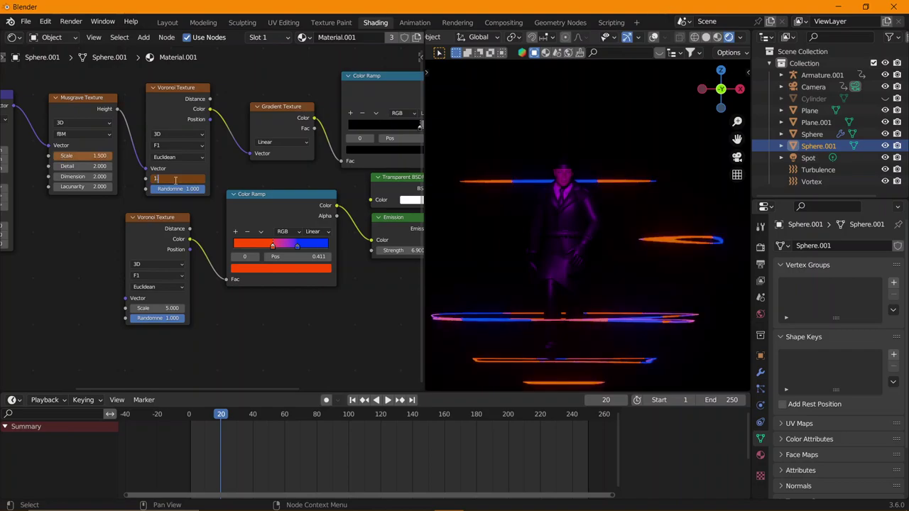
type(".5")
key("Return")
Keyframe the 1.5 Musgrave and Voronoi scales on frame 20, then replay from the start.
right_click(177, 178)
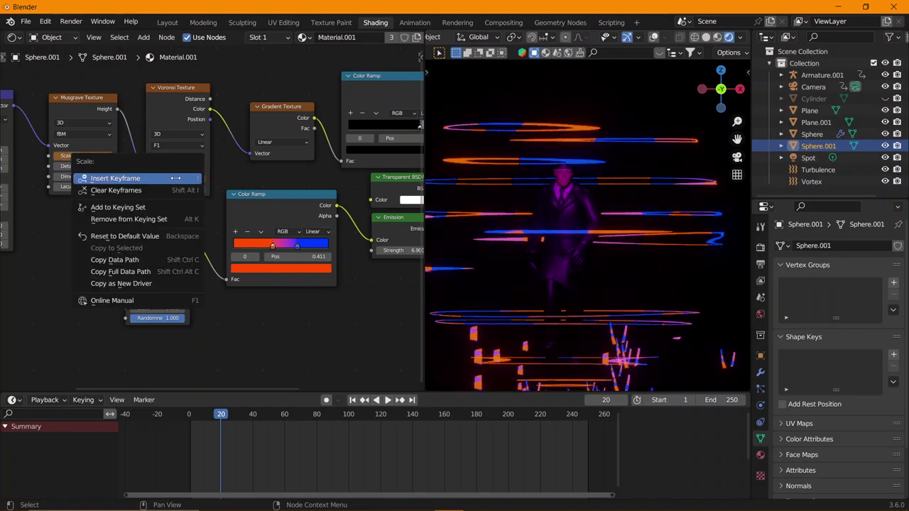
right_click(77, 152)
left_click(78, 152)
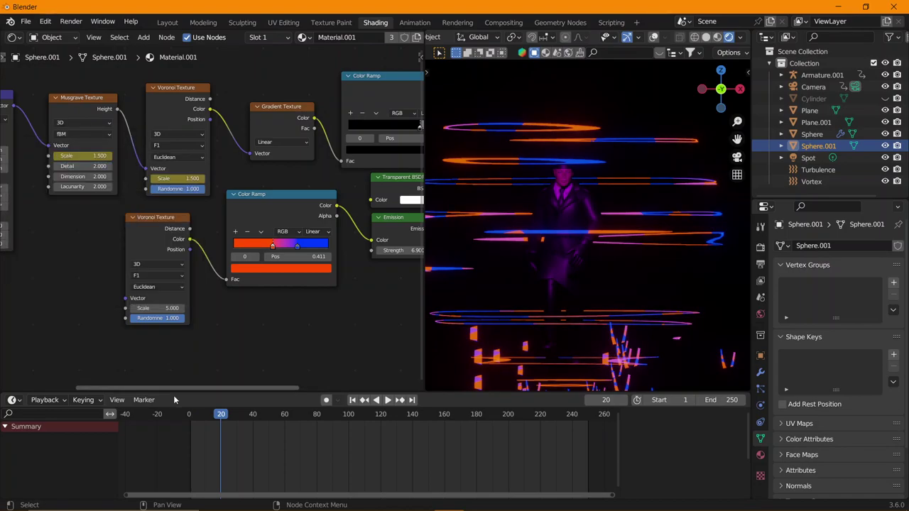
left_click(188, 415)
key("space")
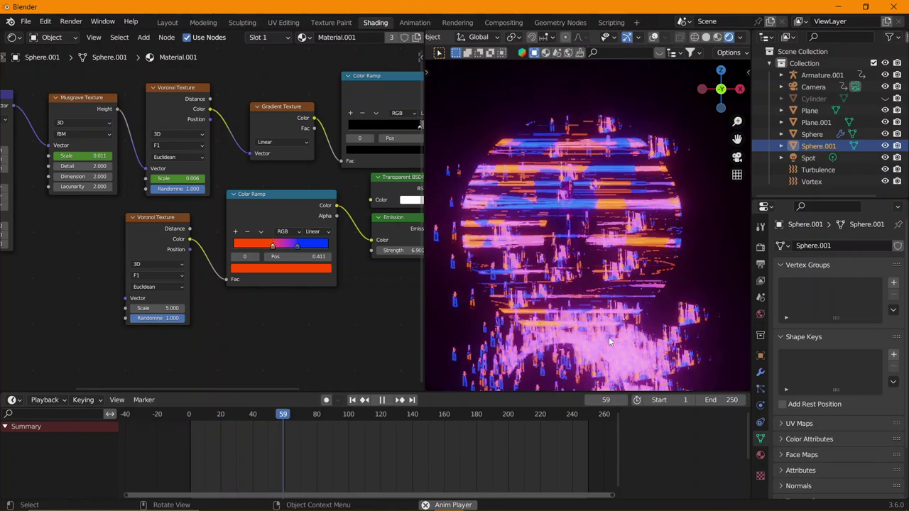
Watch the playing animation through the scene camera, orbiting around the glitching sphere.
key("KP_0")
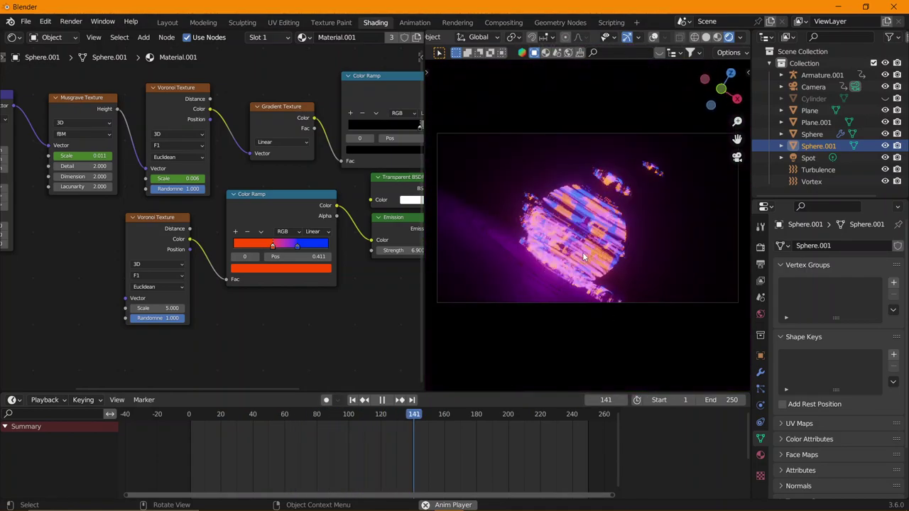
middle_click_drag(583, 257, 590, 260)
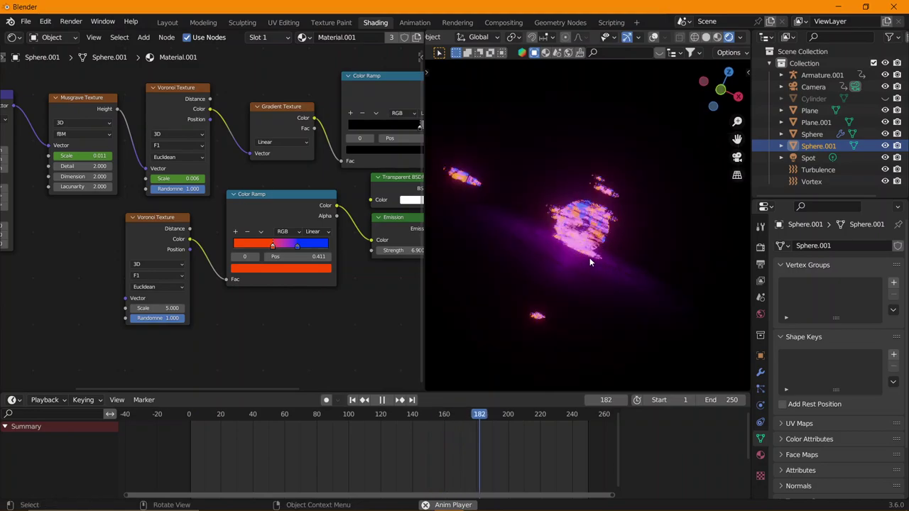
key("KP_0")
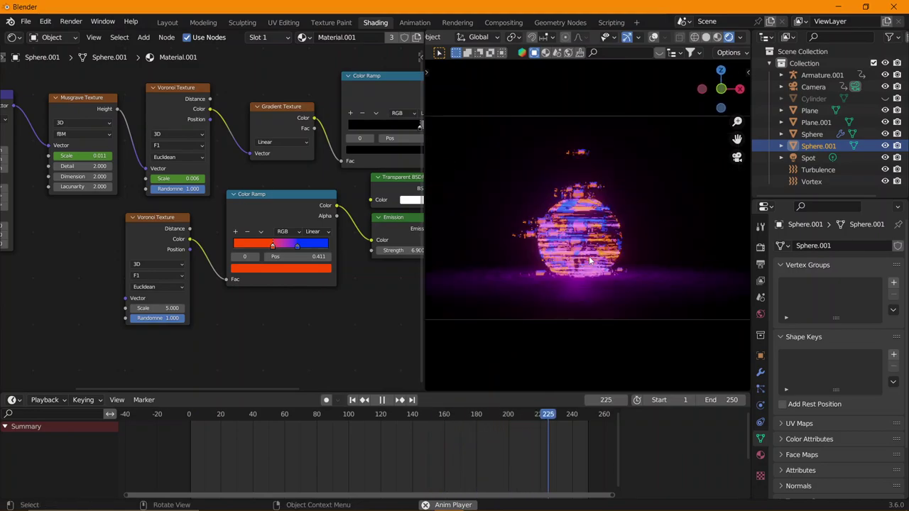
mouse_move(589, 261)
middle_mouse_down()
mouse_move(588, 251)
mouse_move(586, 299)
mouse_move(631, 132)
middle_mouse_up()
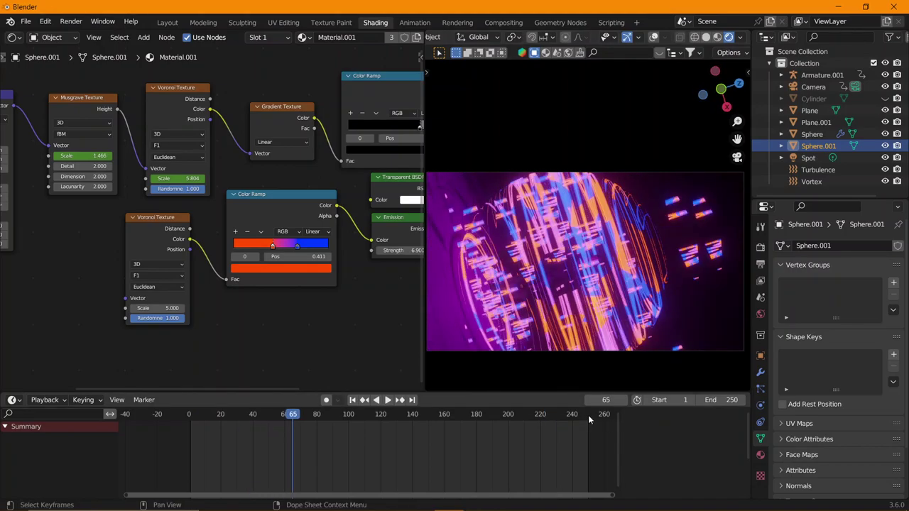
On frame 250, set Voronoi Scale to 1.0 and Musgrave Scale to 1.3.
left_click(586, 416)
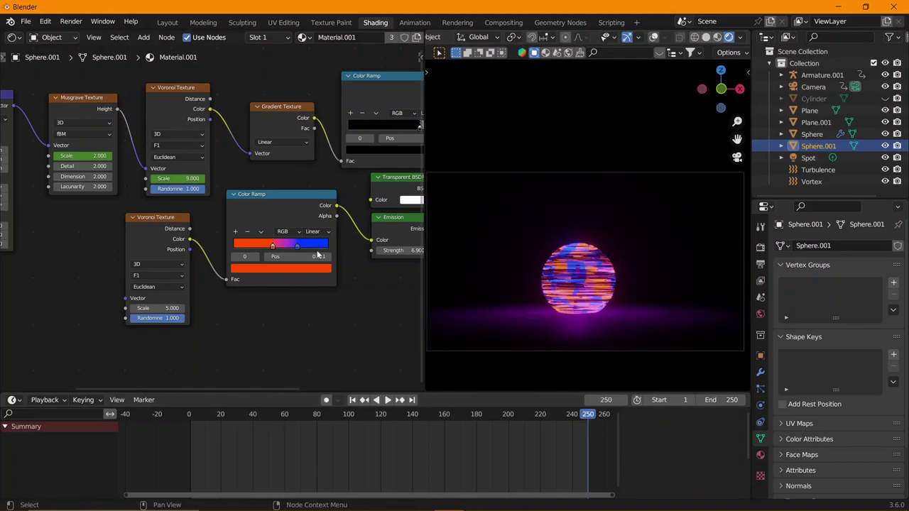
left_click_drag(186, 178, 64, 161)
mouse_move(178, 178)
left_mouse_down()
mouse_move(128, 178)
mouse_move(191, 178)
left_mouse_up()
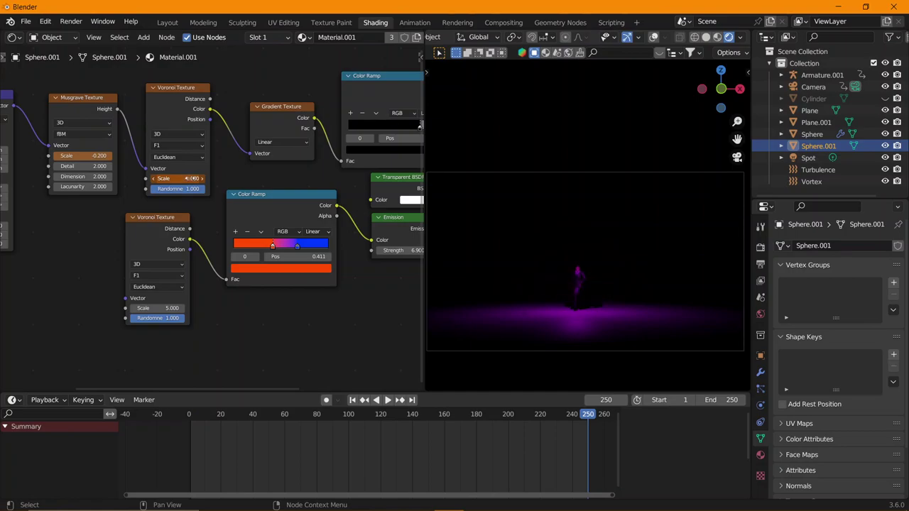
type("0")
key("Return")
mouse_move(82, 155)
left_mouse_down()
mouse_move(71, 155)
mouse_move(113, 155)
left_mouse_up()
key("Escape")
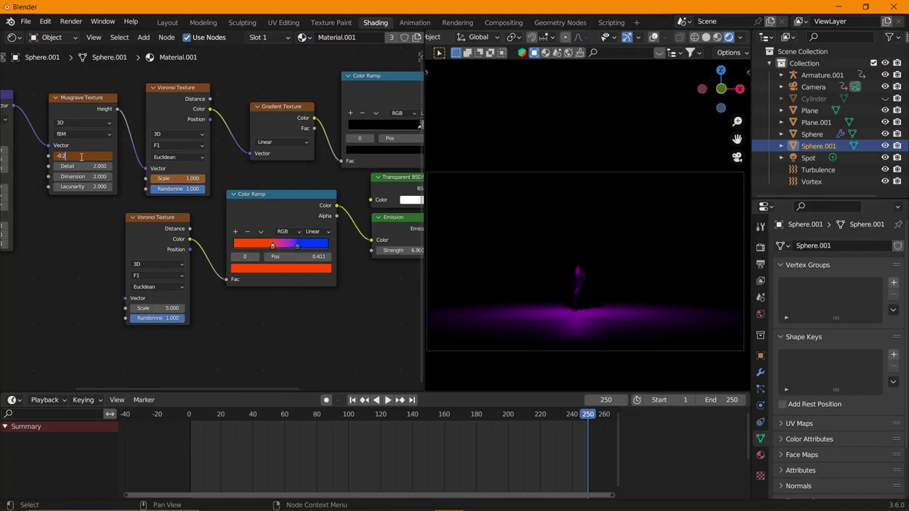
left_click_drag(81, 155, 67, 155)
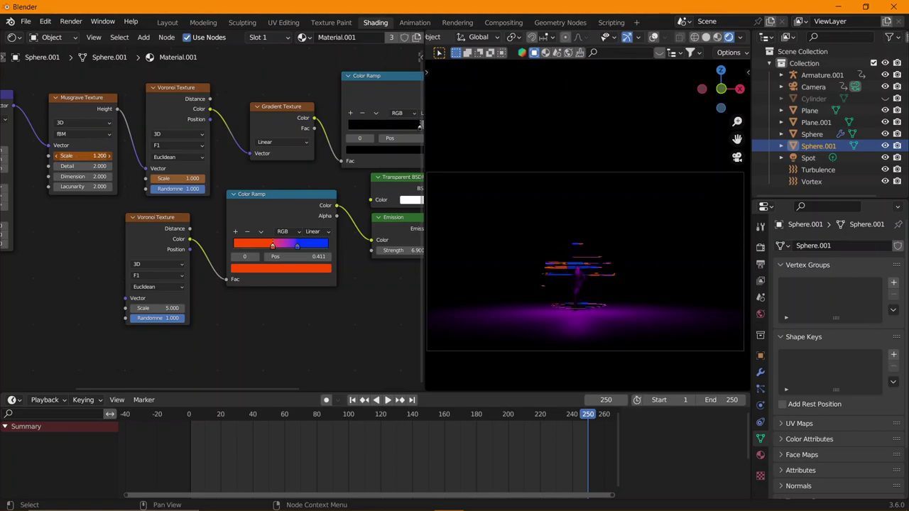
left_click_drag(82, 155, 80, 156)
Keyframe both scales on frame 250 and play back to preview the change.
right_click(79, 155)
left_click(79, 156)
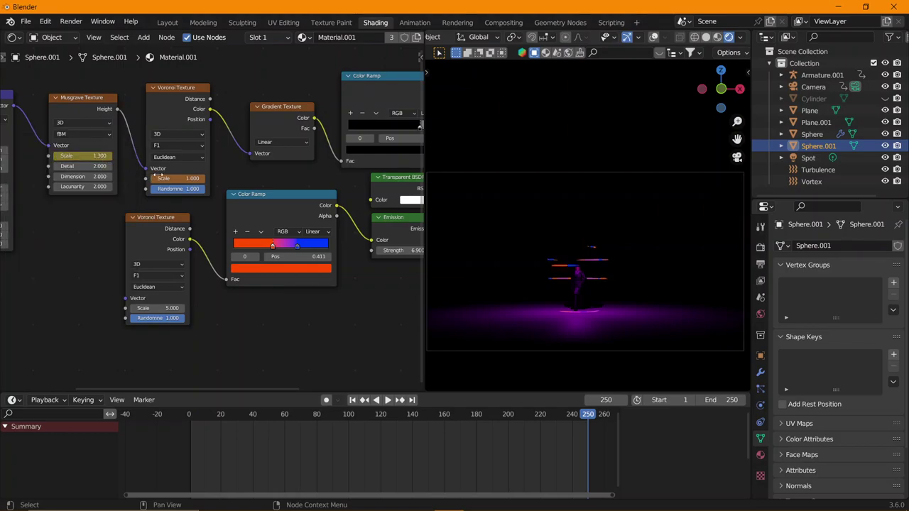
right_click(174, 178)
left_click(174, 177)
key("space")
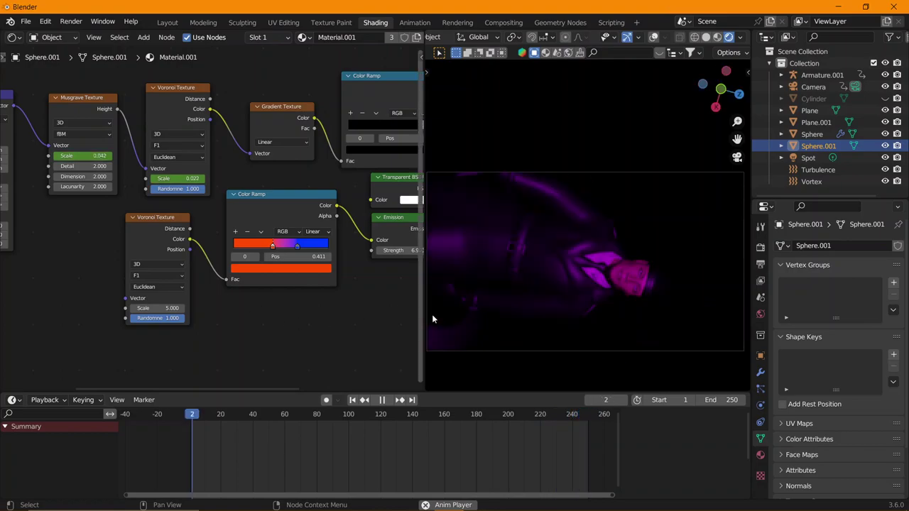
Select Plane.001 and move the playhead to frame 0.
left_click(816, 133)
left_click(816, 123)
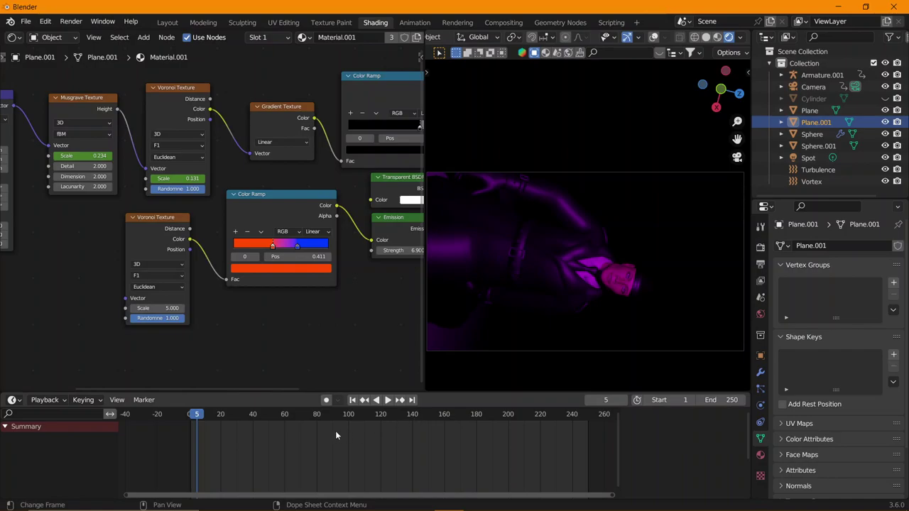
left_click_drag(196, 419, 189, 419)
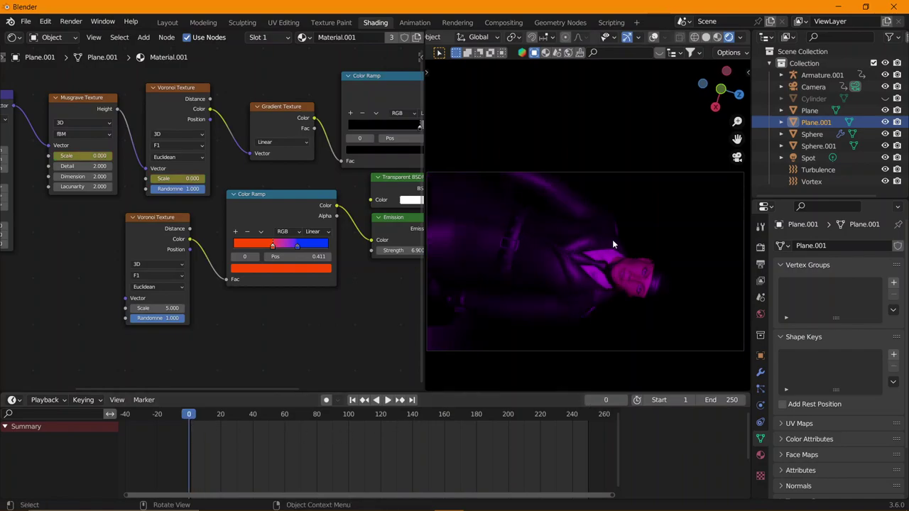
At frame 0, keyframe Plane.001's location, rotation and scale with Z rotation 0°.
key("i")
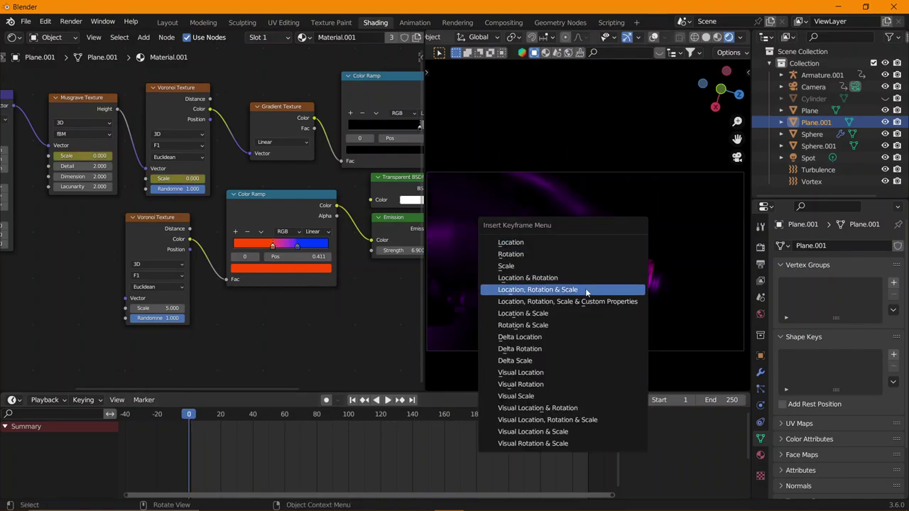
left_click(586, 289)
left_click(761, 455)
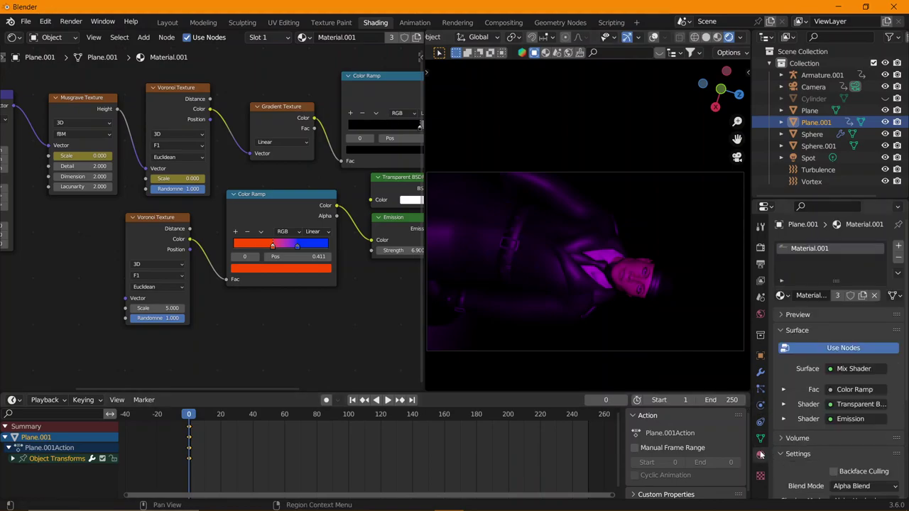
left_click(760, 355)
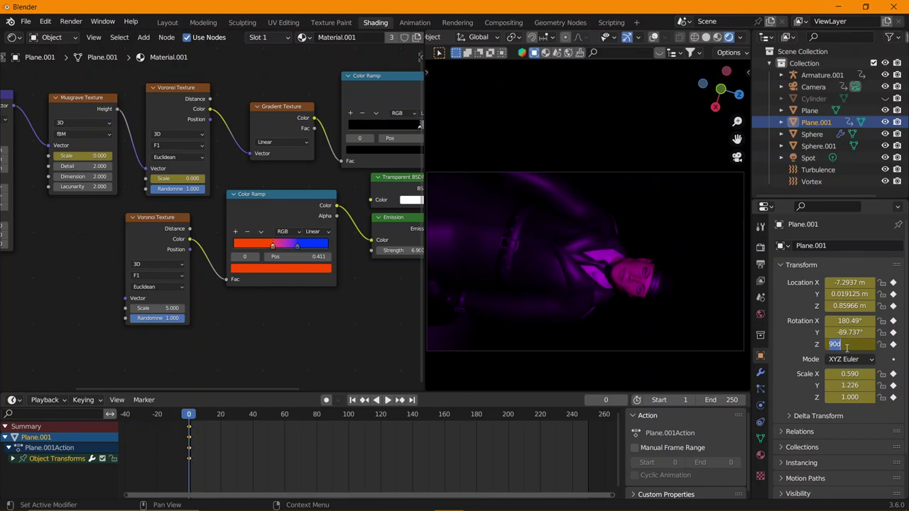
type("0")
key("Return")
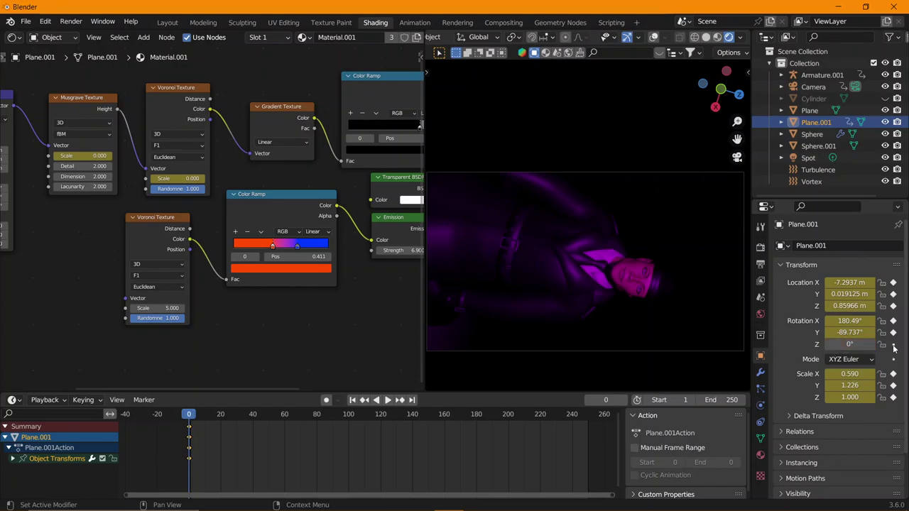
At frame 250, set Z rotation to 720°, make interpolation Linear, and play the spin.
left_click(589, 416)
type("720")
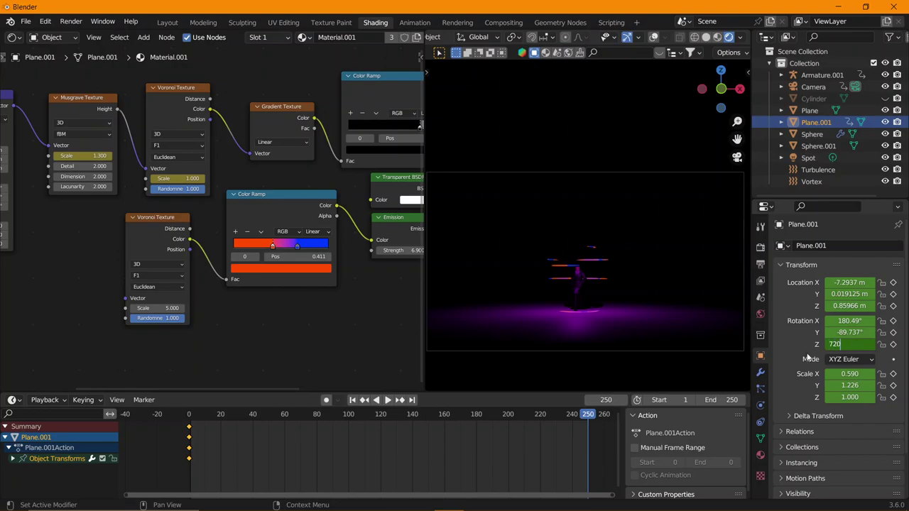
key("Return")
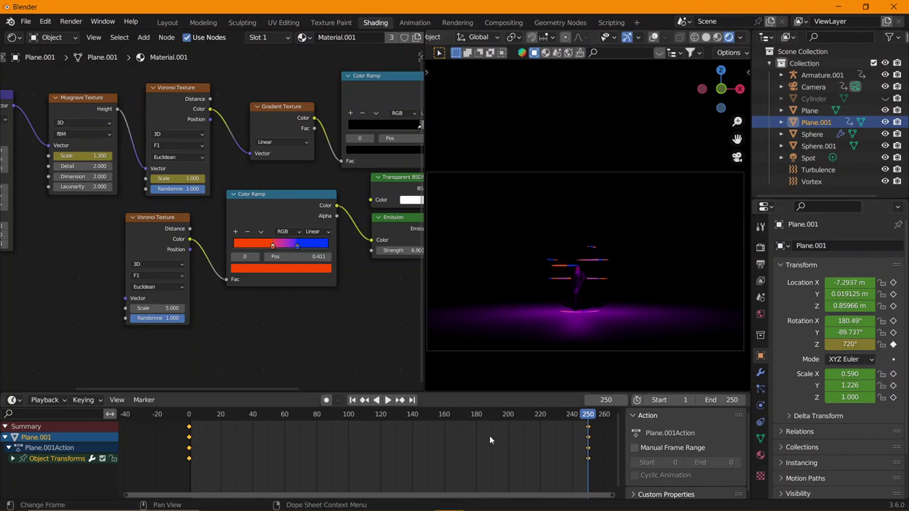
key("t")
left_click(489, 435)
key("space")
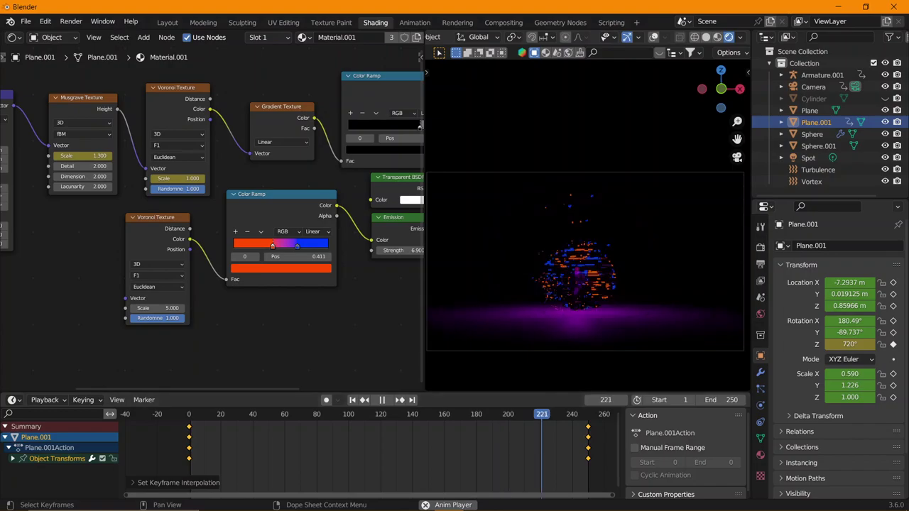
Stop playback, orbit outside the camera, and check frames 0 and 118, stopping at 90.
key("space")
mouse_move(497, 264)
middle_mouse_down()
mouse_move(588, 277)
mouse_move(672, 241)
mouse_move(612, 241)
middle_mouse_up()
left_click(188, 421)
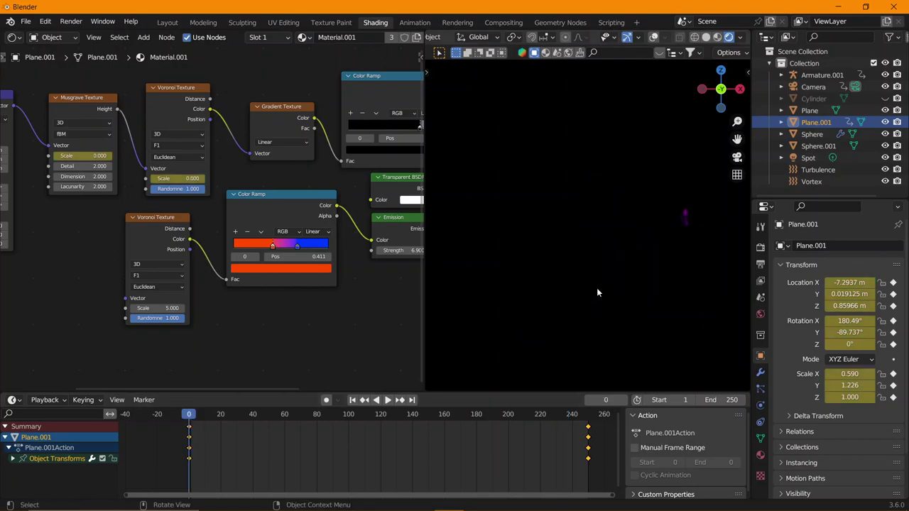
left_click(378, 419)
key("space")
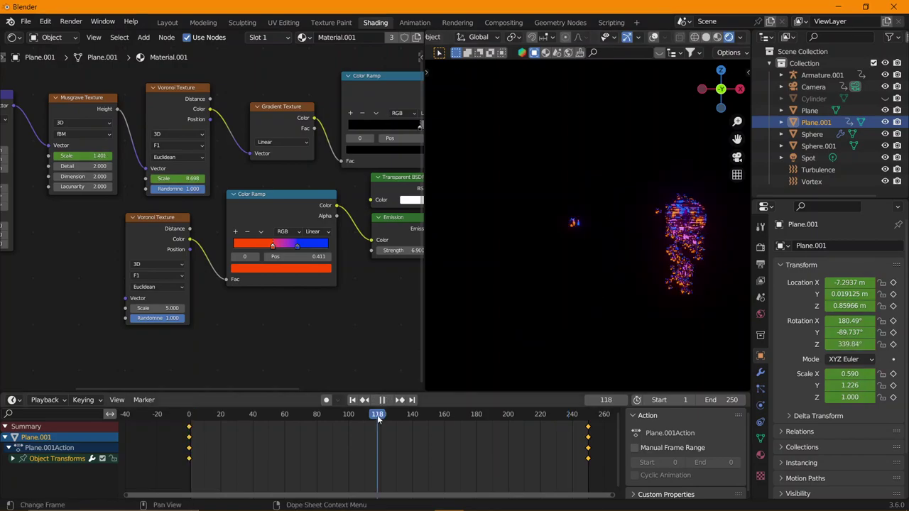
left_click_drag(379, 419, 332, 419)
key("space")
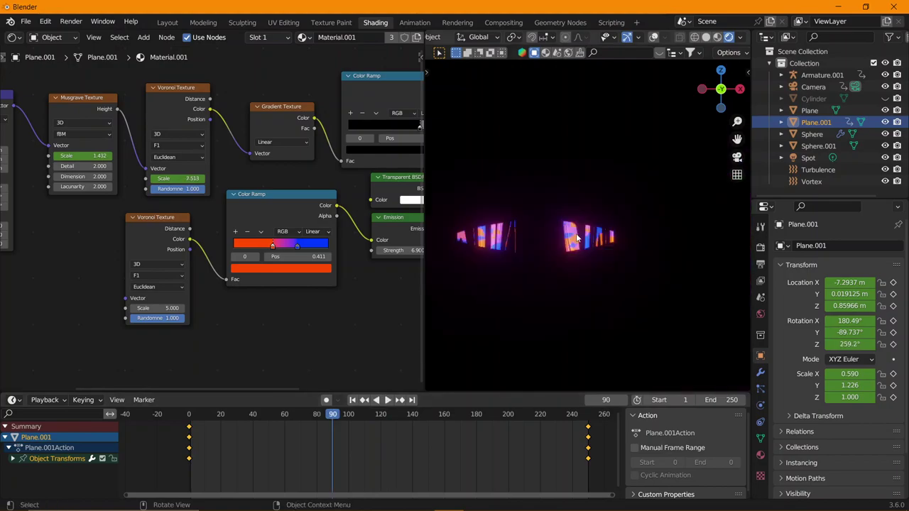
In solid shading with overlays on, bend the plane mesh along Y with proportional falloff.
left_click(705, 37)
left_click(654, 37)
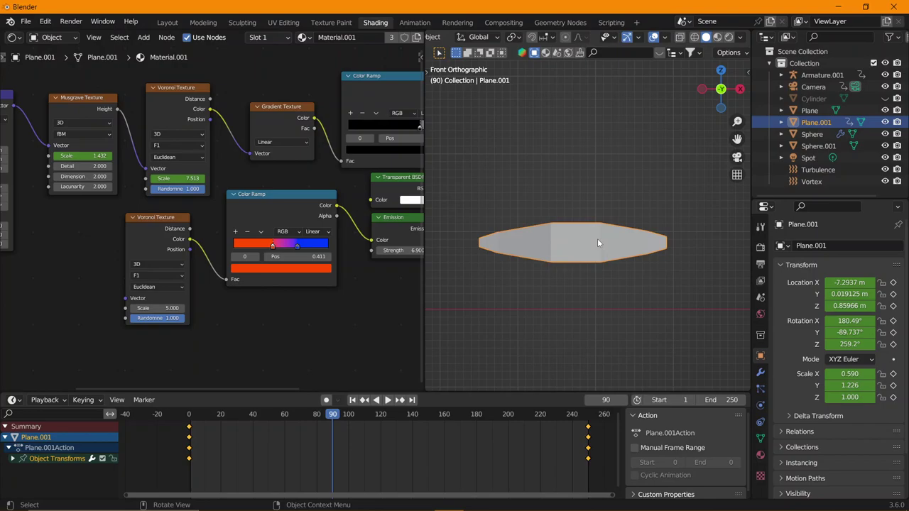
mouse_move(599, 242)
middle_mouse_down()
mouse_move(489, 299)
mouse_move(599, 238)
middle_mouse_up()
key("Tab")
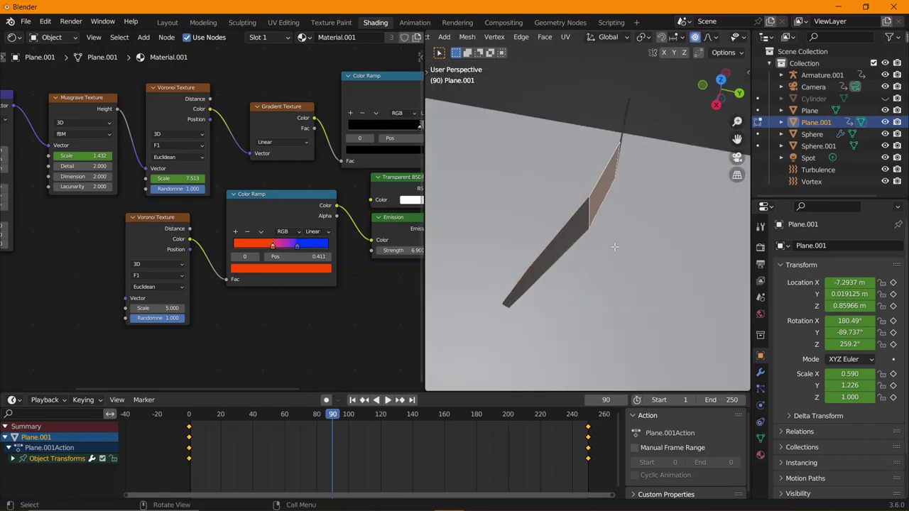
key("g")
key("y")
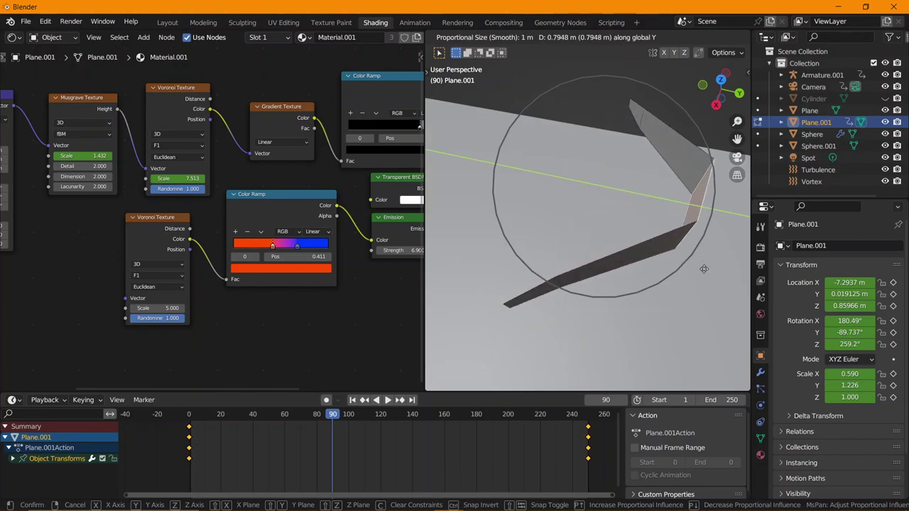
left_click(705, 270)
middle_click_drag(705, 269, 641, 243)
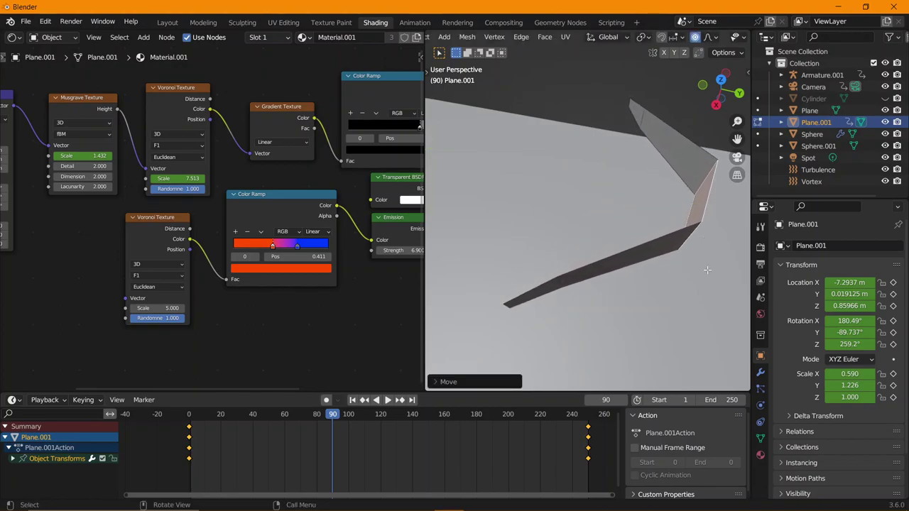
Duplicate the whole bent mesh and flip the copy 180° around X.
key("a")
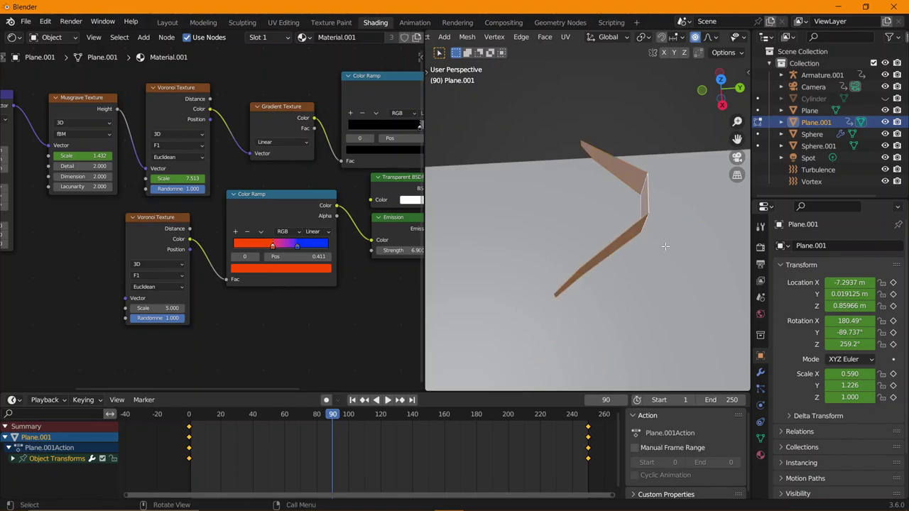
key("g")
key("y")
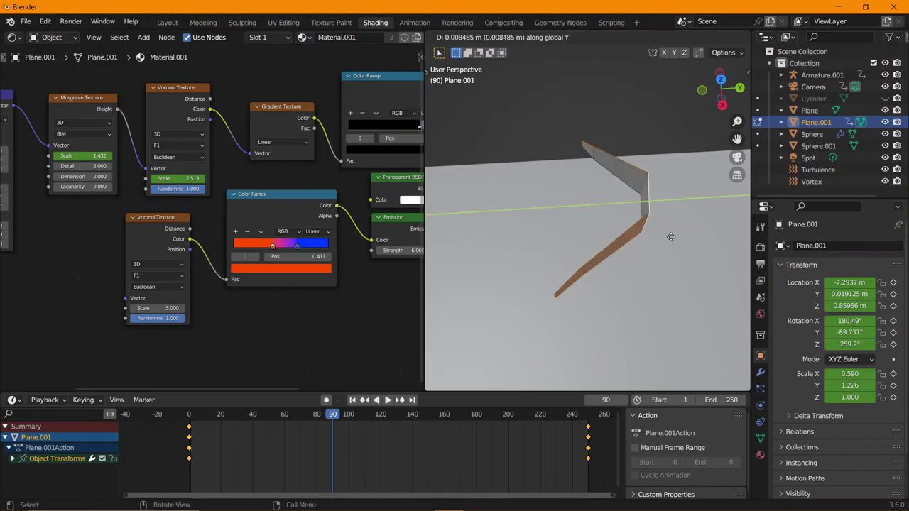
right_click(664, 245)
key("r")
key("x")
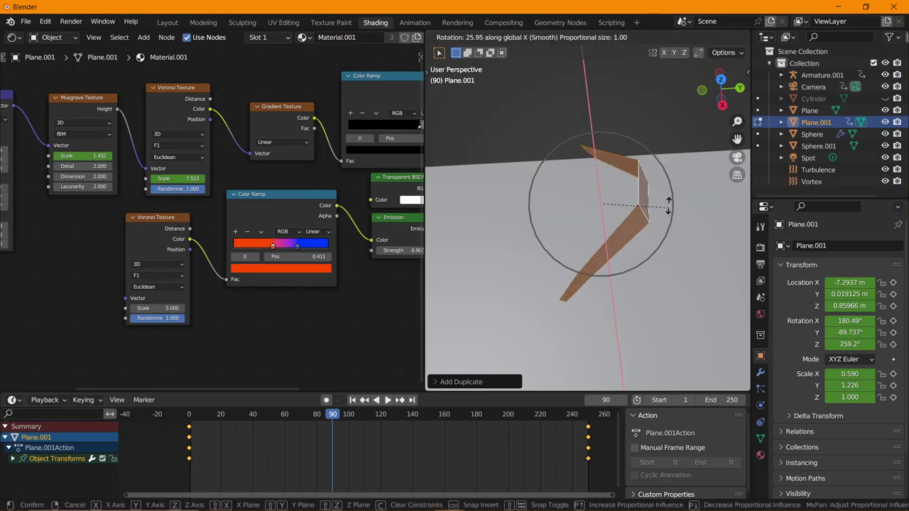
right_click(639, 208)
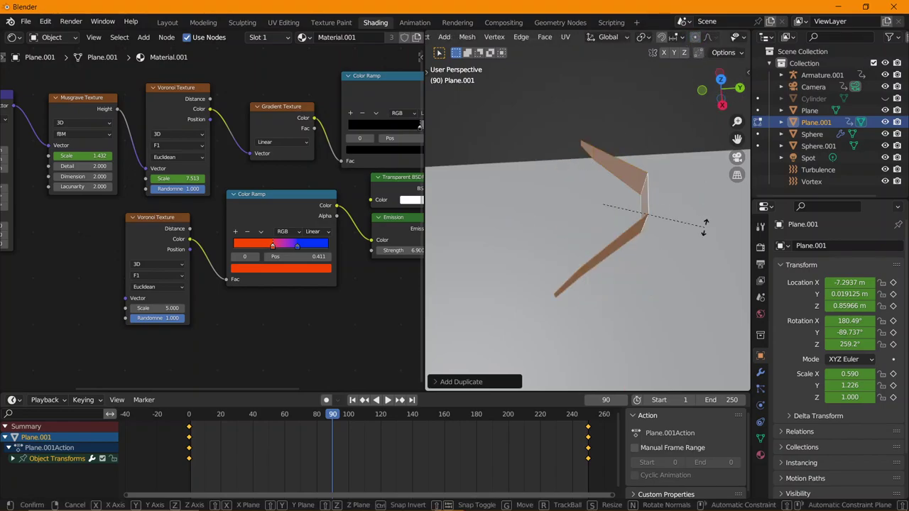
key("r")
key("x")
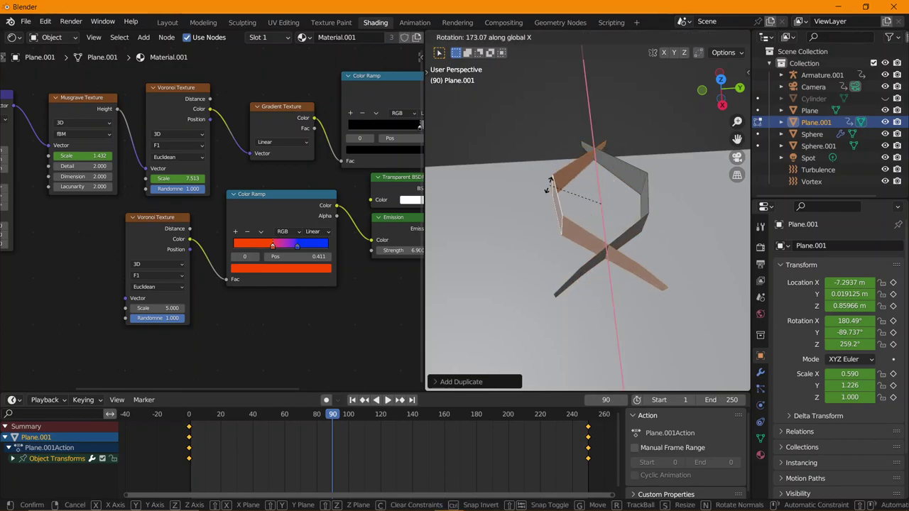
type("1")
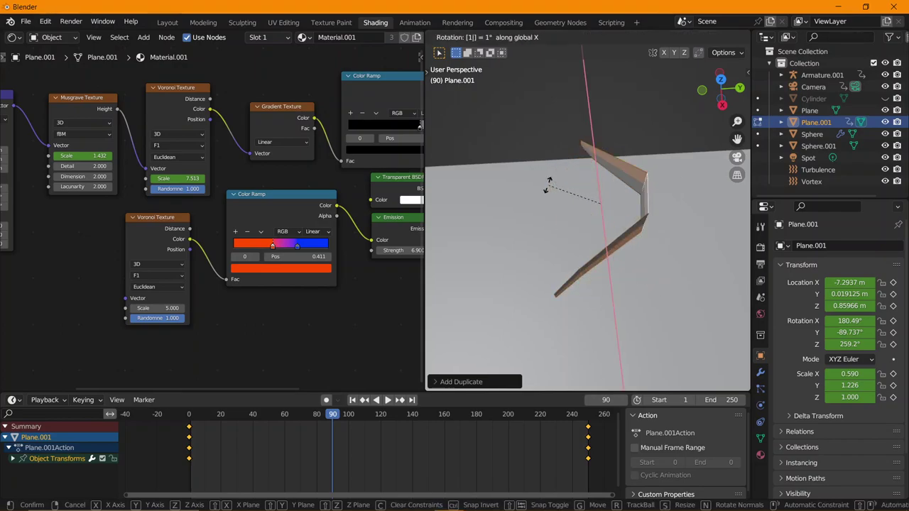
type("80")
key("Return")
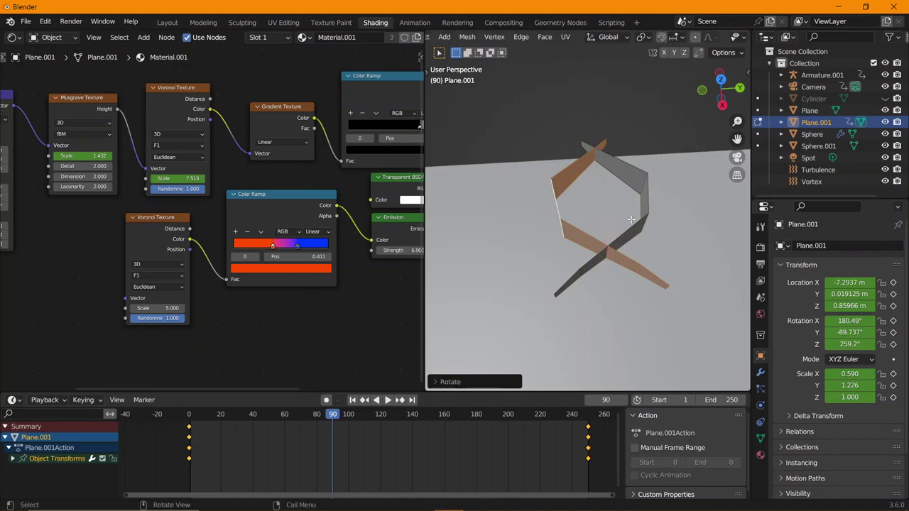
Move the flipped copy opposite the original along Y, turn it about Z, then return to camera view.
key("g")
key("y")
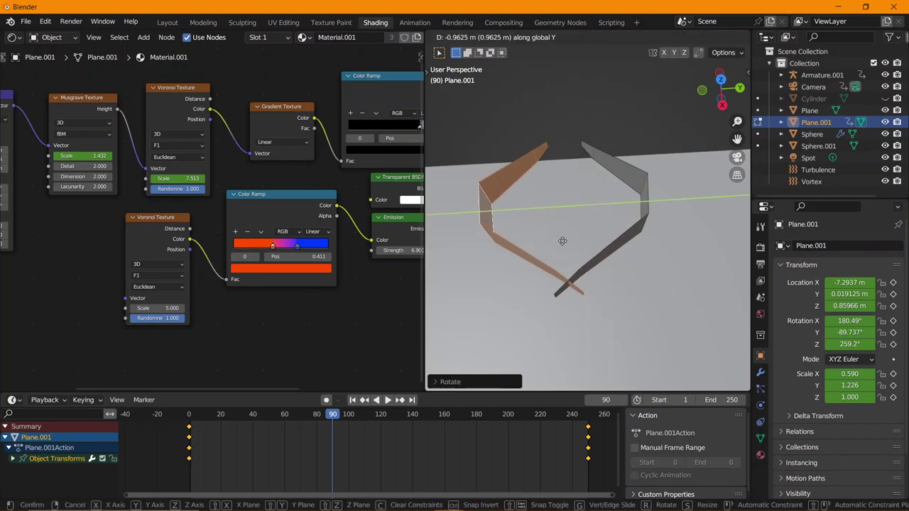
left_click(593, 235)
key("r")
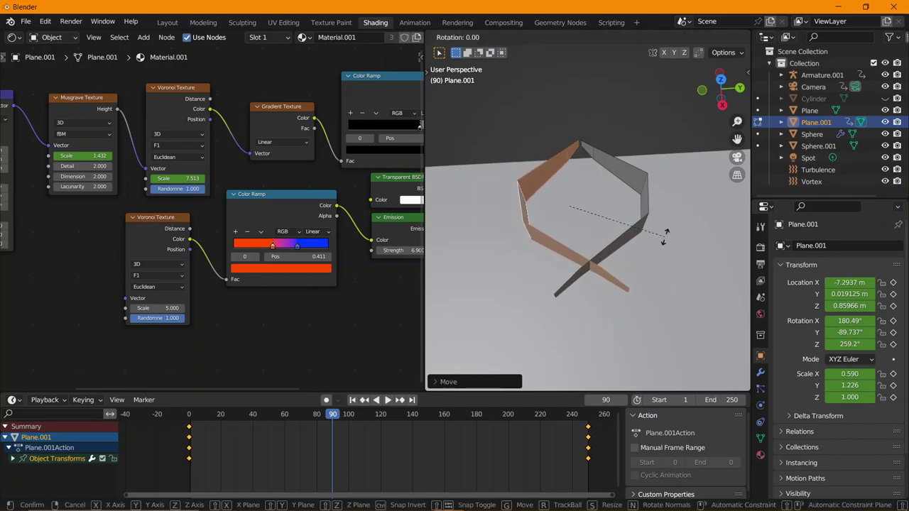
key("x")
key("z")
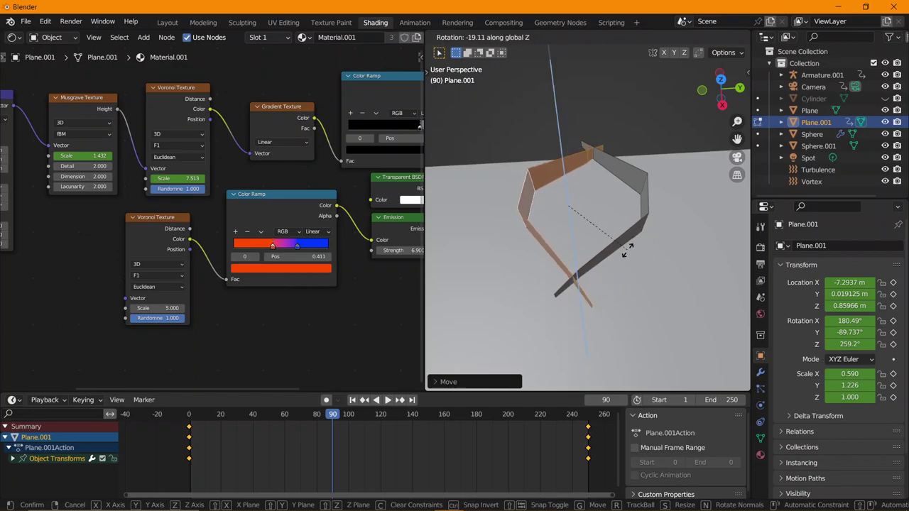
left_click(626, 249)
key("g")
key("y")
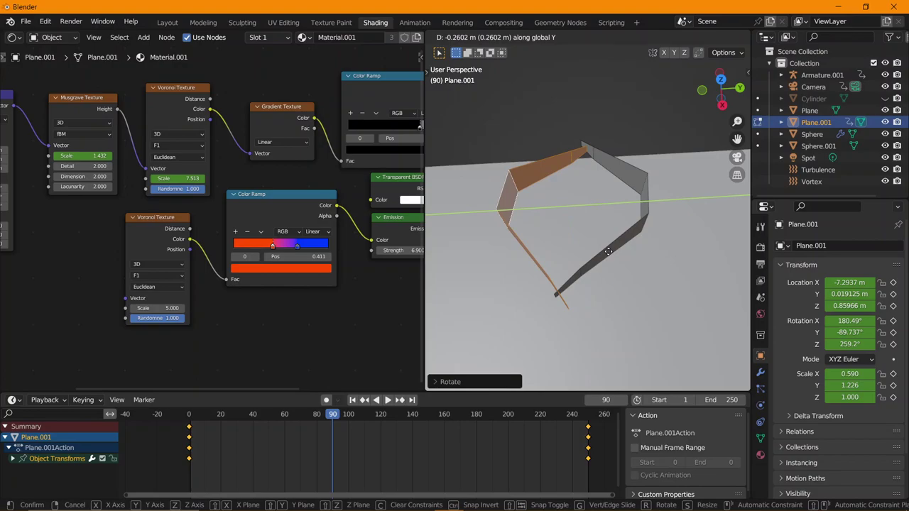
left_click(608, 250)
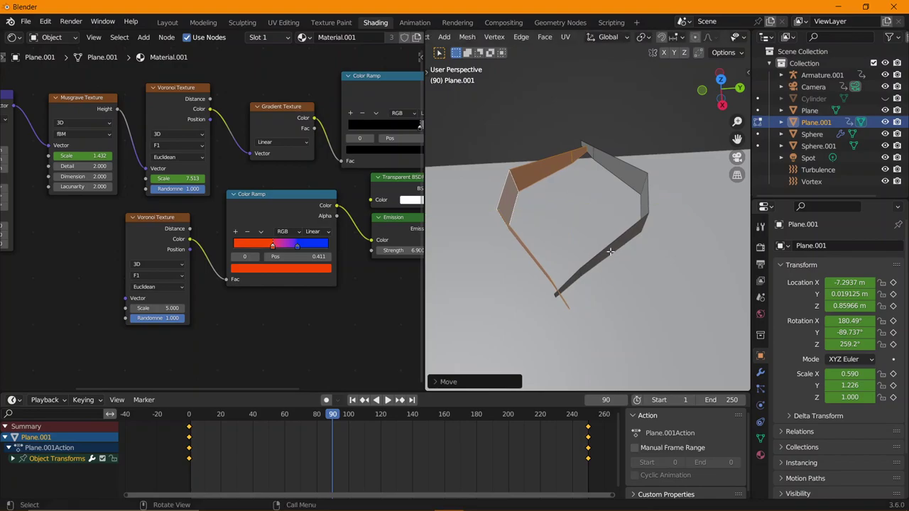
key("Tab")
key("KP_0")
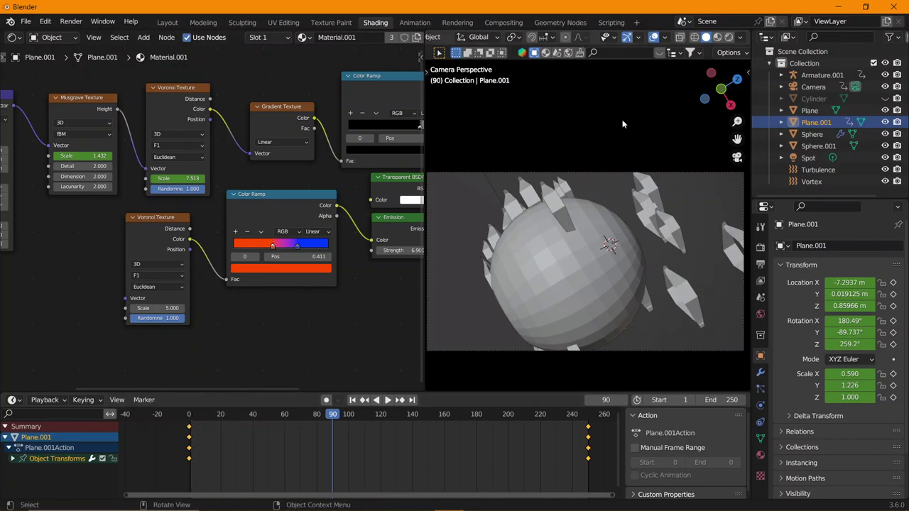
Apply Shade Smooth to Sphere.001 and Sphere.
left_click(556, 278)
right_click(556, 278)
left_click(517, 414)
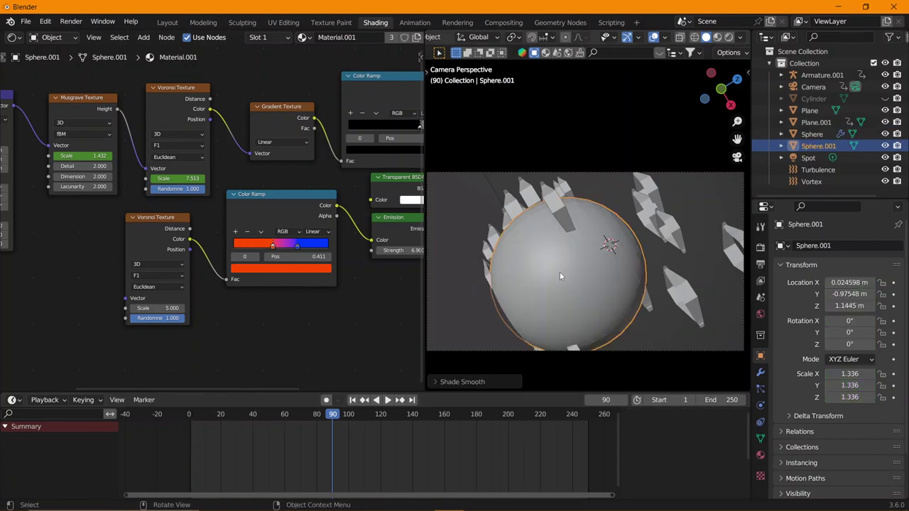
left_click(545, 196)
right_click(545, 197)
left_click(545, 193)
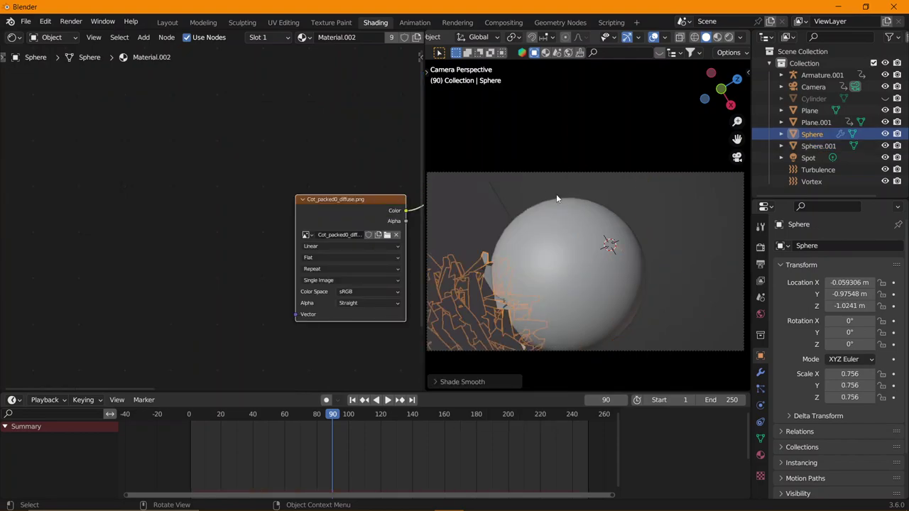
Play the animation from the first frame in Rendered view with overlays hidden, stopping at frame 211.
key("shift+Left")
key("space")
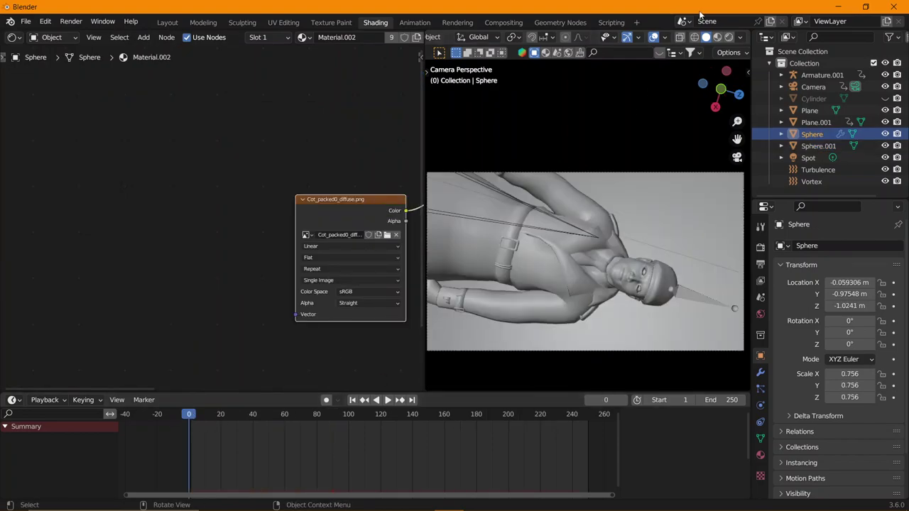
left_click(661, 37)
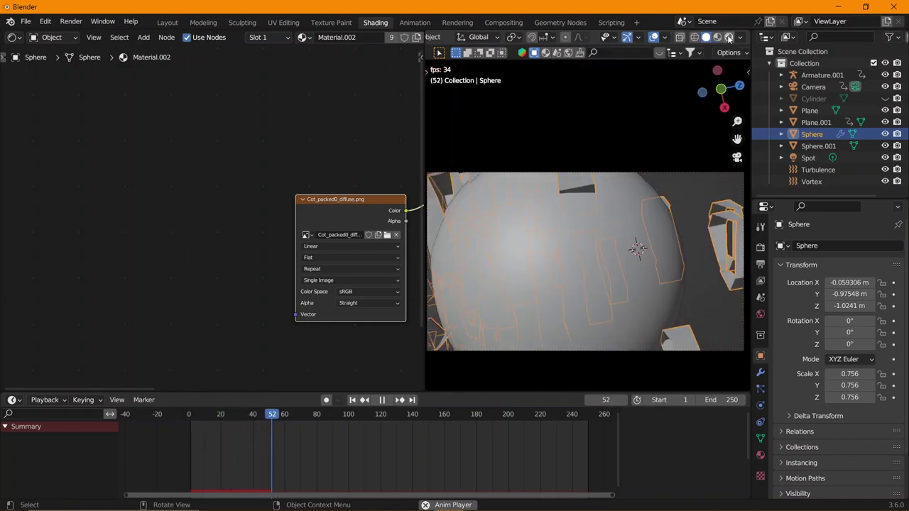
left_click(653, 37)
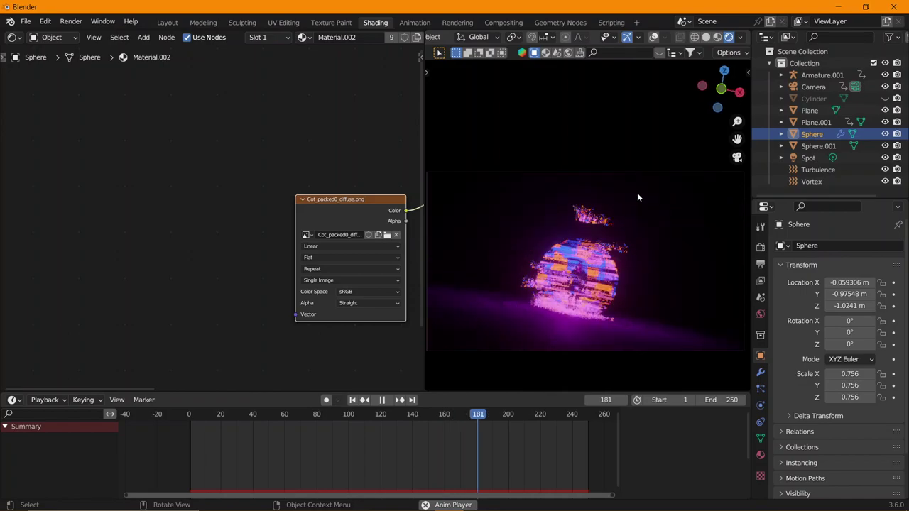
key("space")
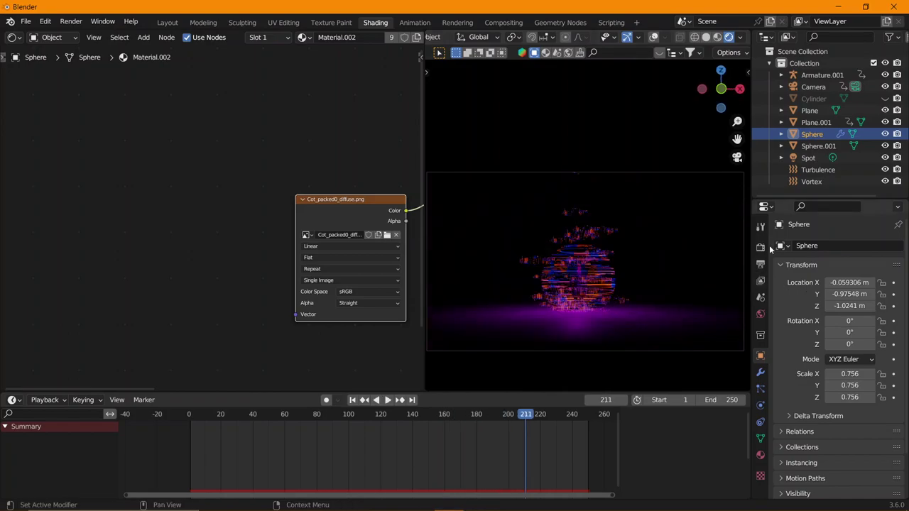
Change the Color Management View Transform from Filmic to Standard and replay the animation.
left_click(760, 263)
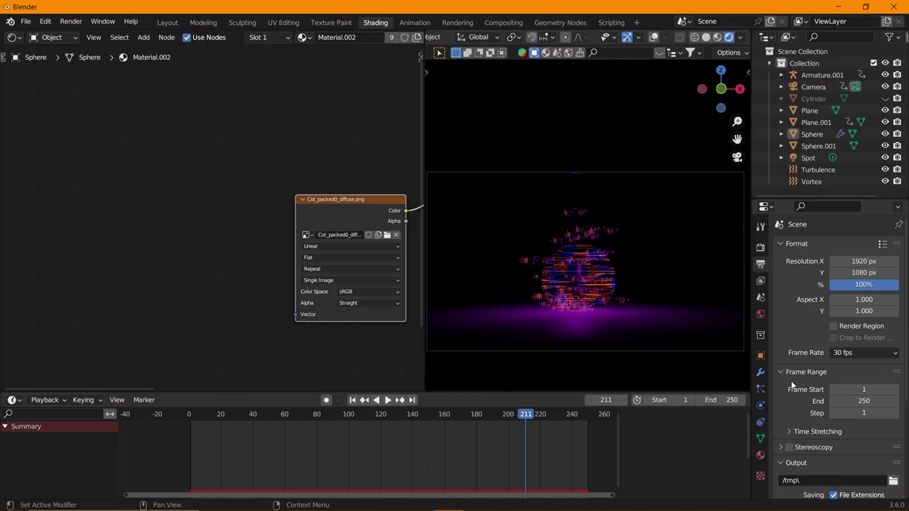
scroll(845, 334, "down", 5)
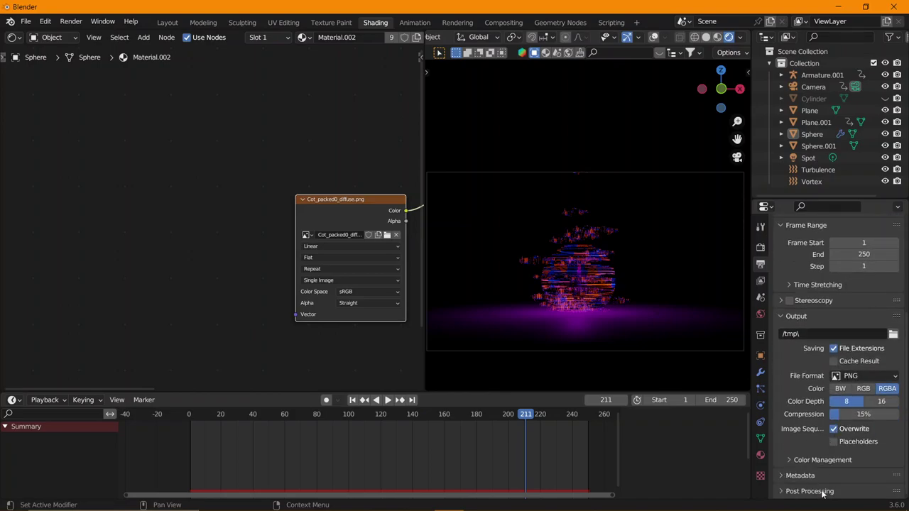
left_click(760, 247)
scroll(827, 369, "down", 5)
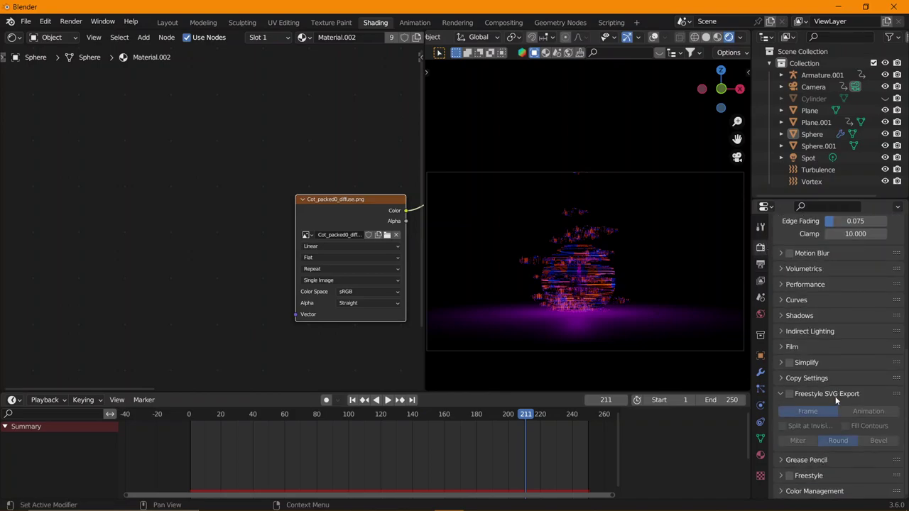
scroll(823, 490, "down", 4)
left_click(853, 418)
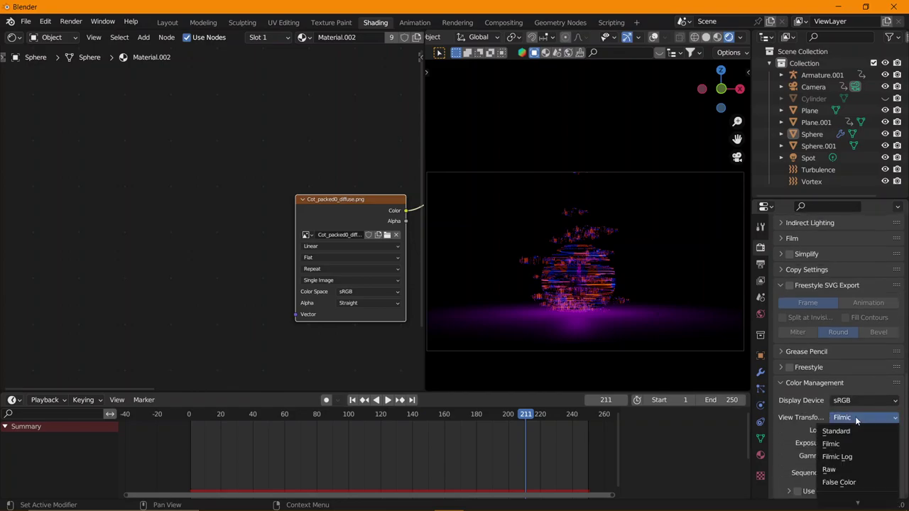
left_click(846, 431)
key("space")
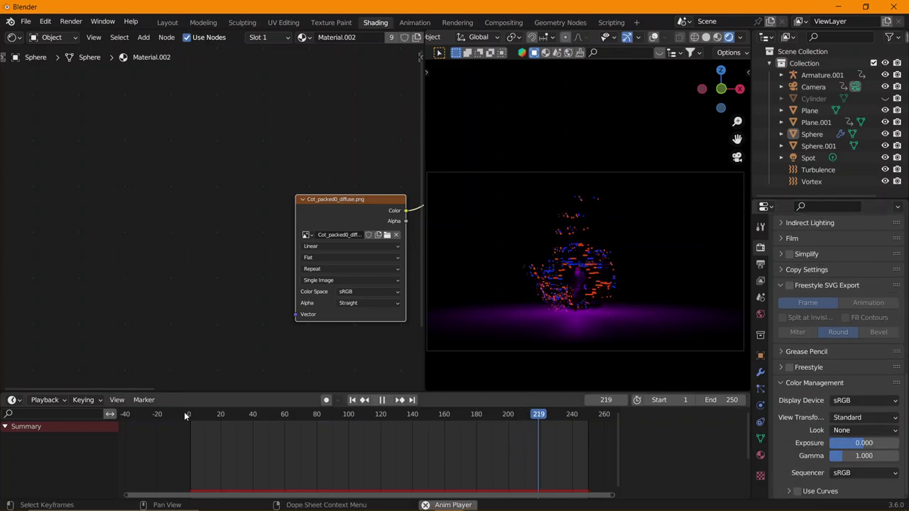
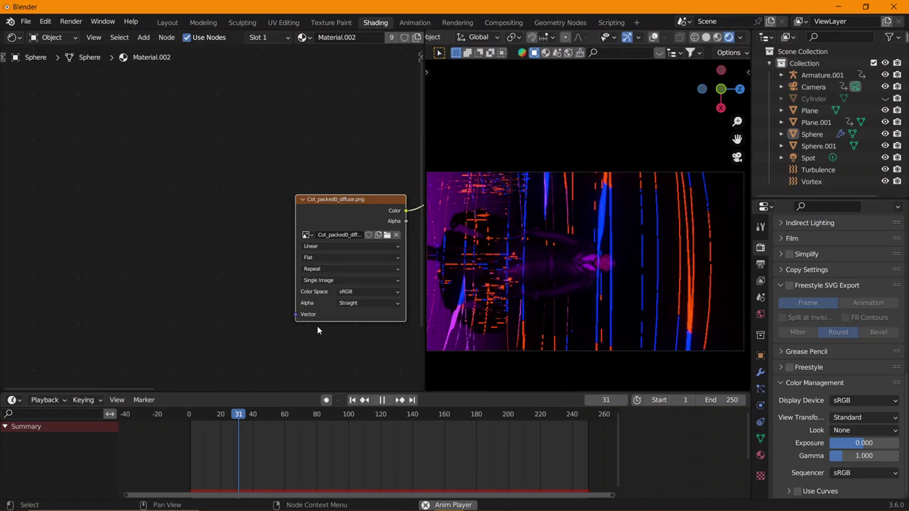
Pause the animation at frame 137, orbit around the sphere, and show the Output properties.
key("Home")
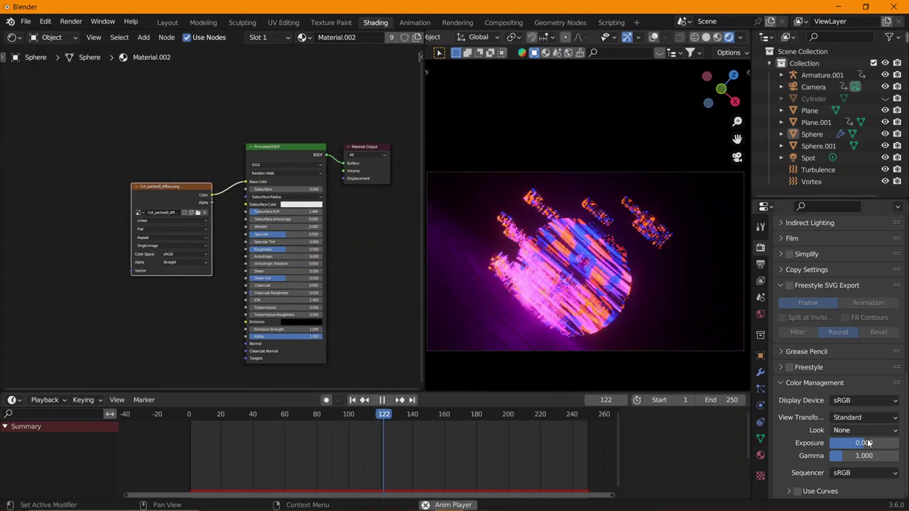
key("space")
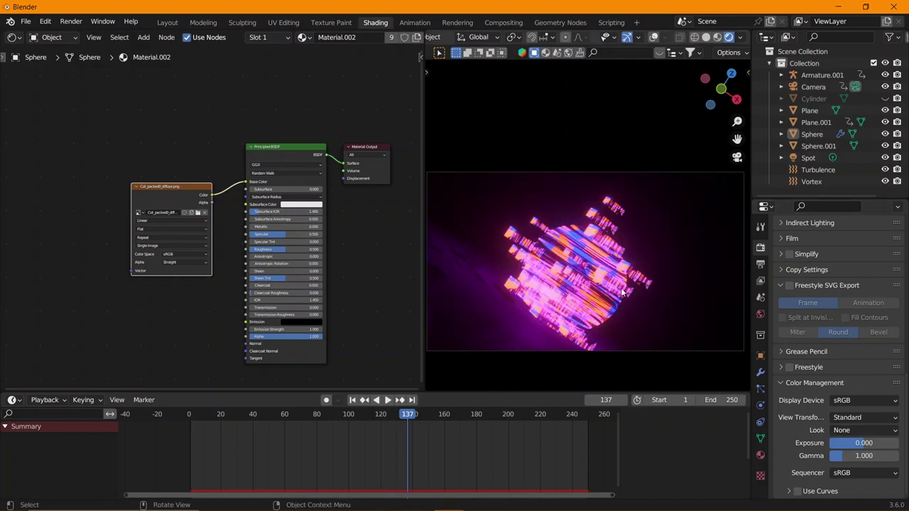
middle_click_drag(622, 291, 586, 288)
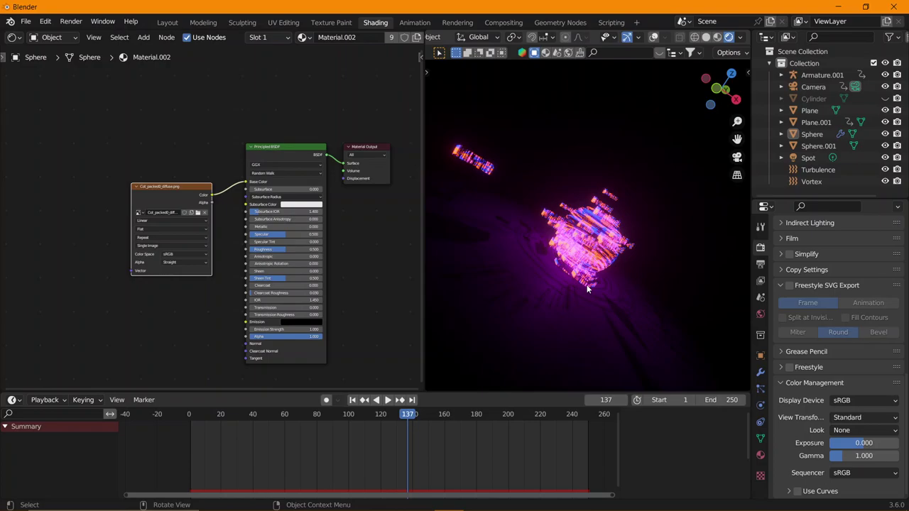
middle_click_drag(586, 288, 569, 159)
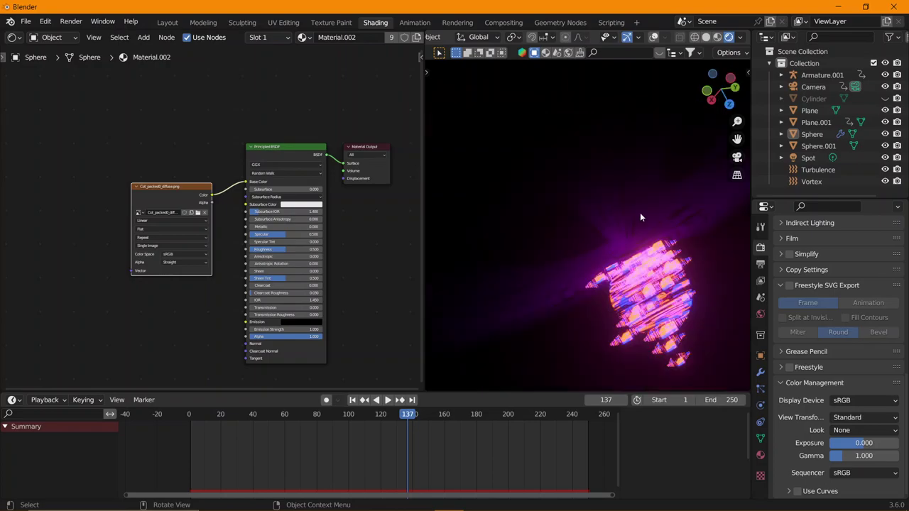
middle_click_drag(640, 217, 606, 254)
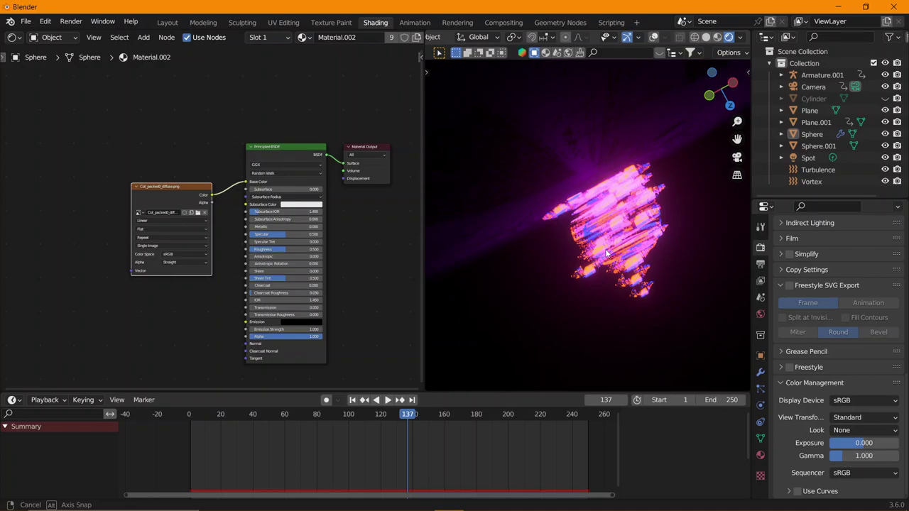
middle_click_drag(606, 253, 623, 206)
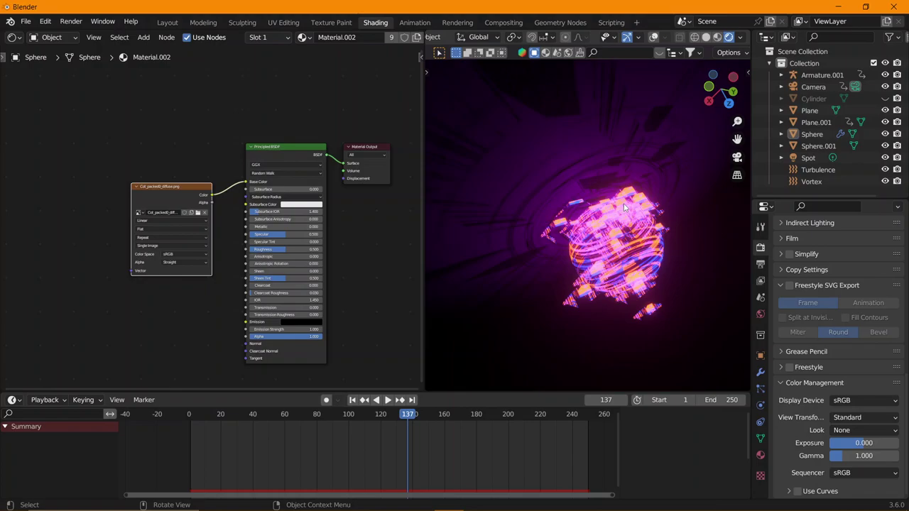
left_click(760, 264)
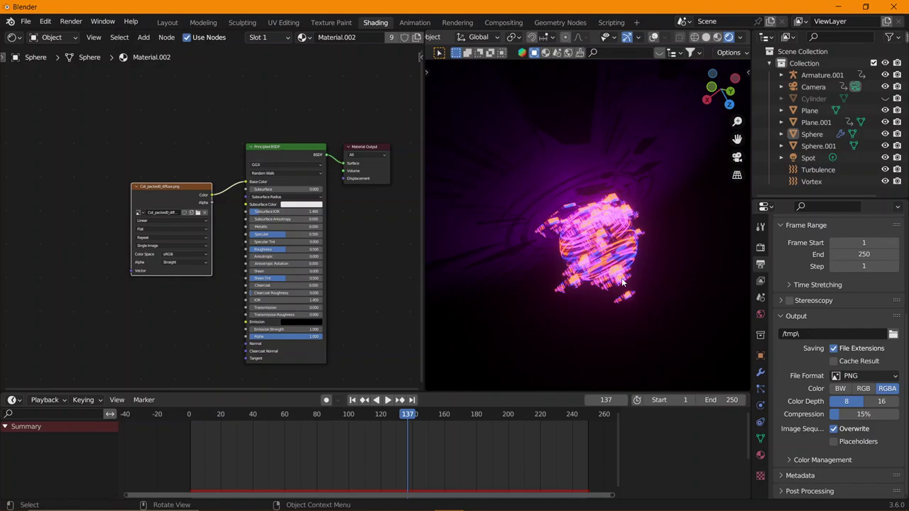
Return to camera view and set the output format to FFmpeg Video at Medium quality.
key("KP_0")
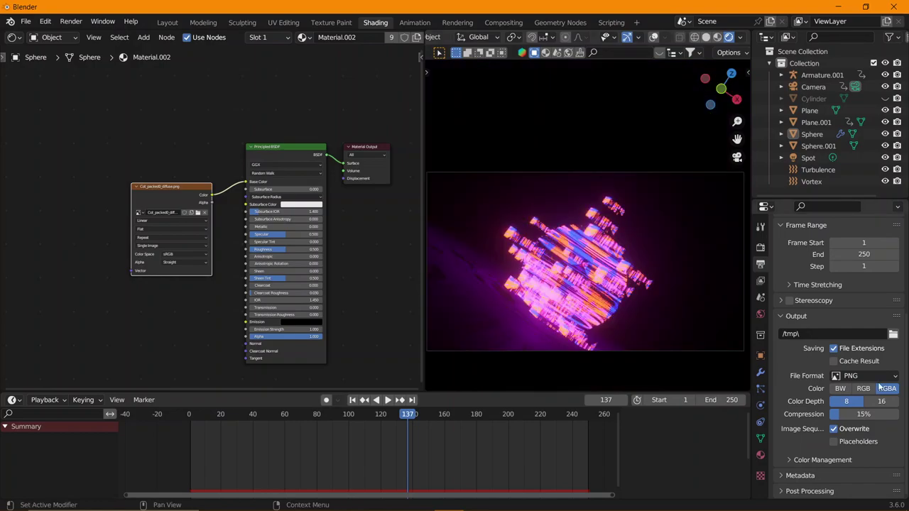
left_click(866, 376)
left_click(824, 462)
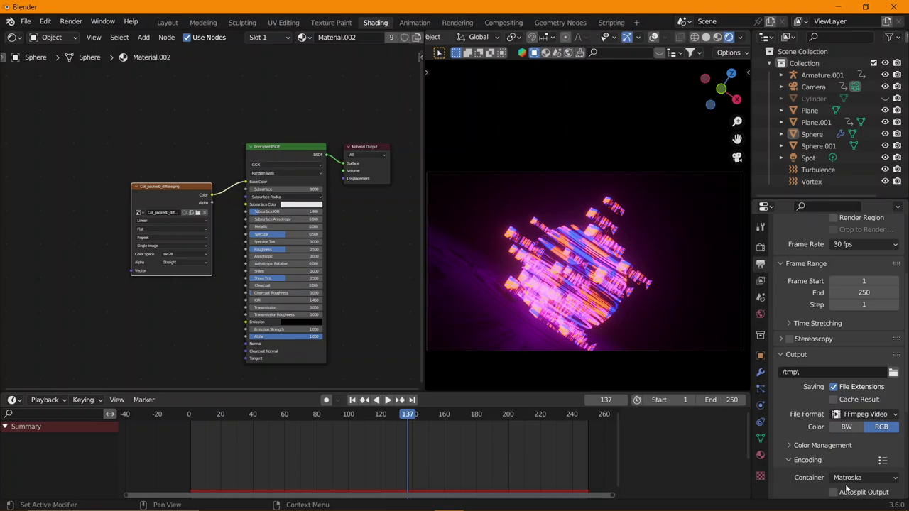
scroll(846, 487, "down", 4)
left_click(860, 447)
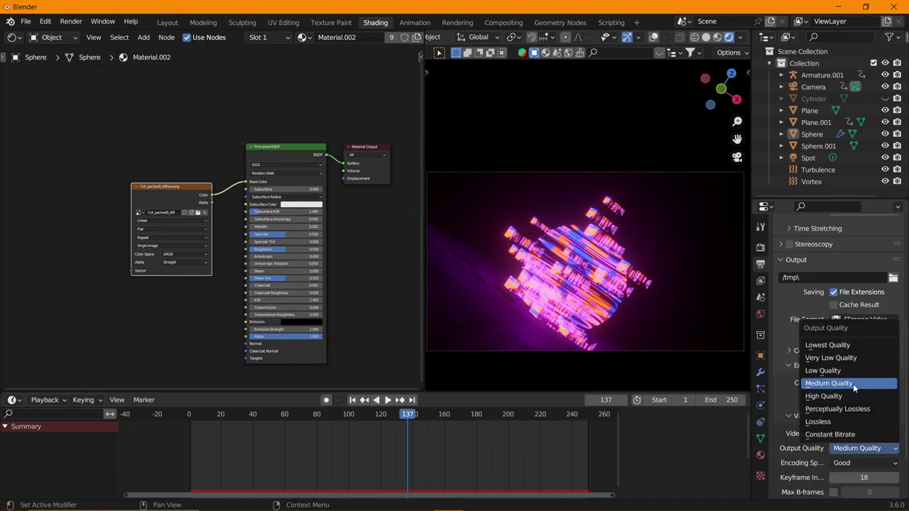
left_click(852, 383)
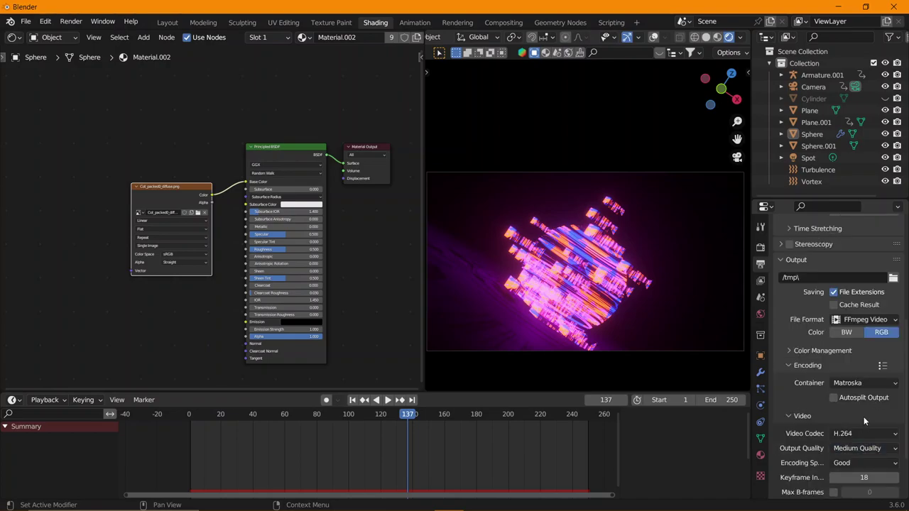
Set the output path to the Videos folder with the file name 'anime'.
left_click(893, 277)
left_click(179, 361)
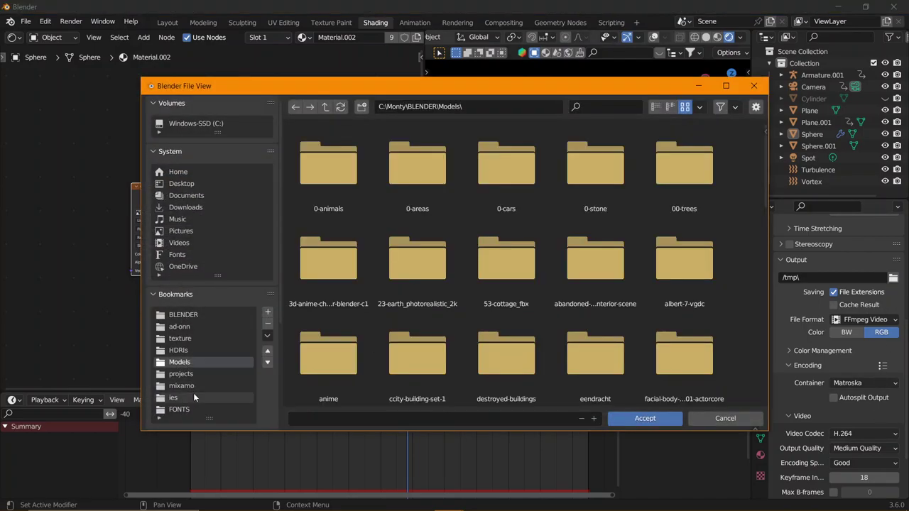
left_click(192, 243)
left_click(405, 423)
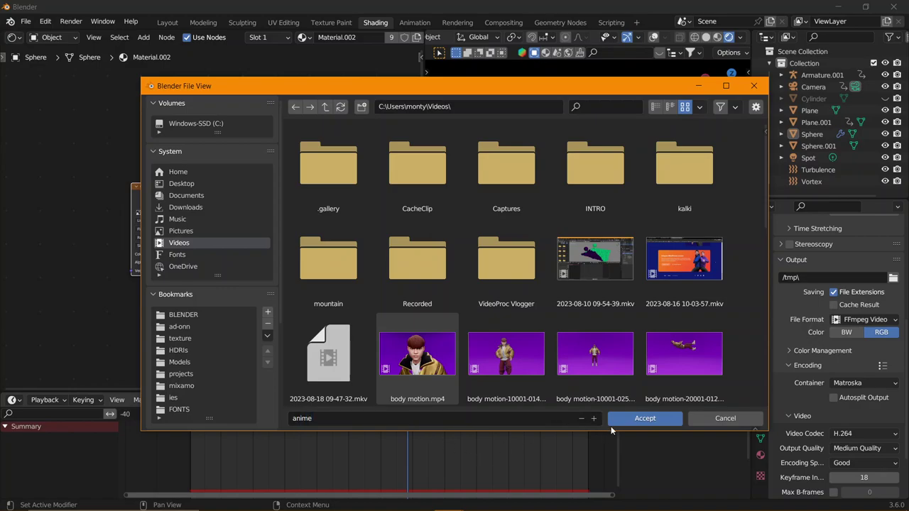
left_click(632, 419)
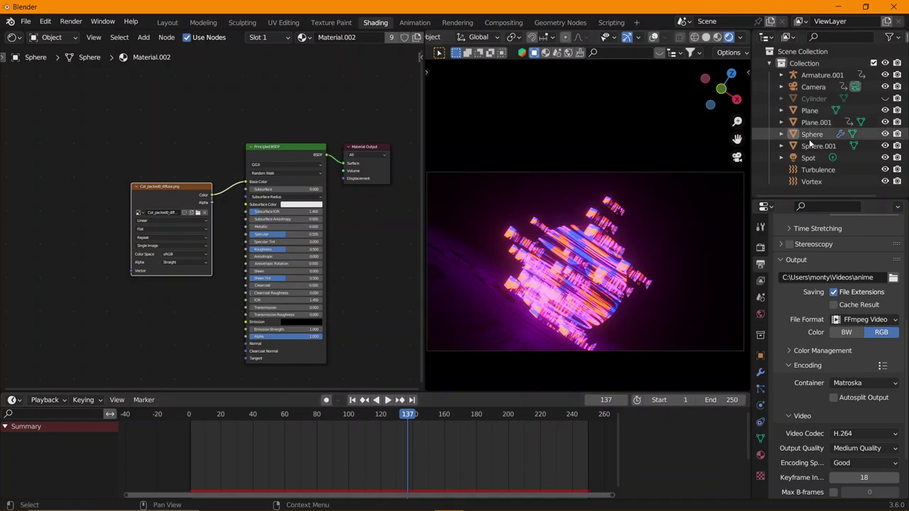
Enable the sphere's particle system in the viewport while playing from frame 1.
left_click(760, 389)
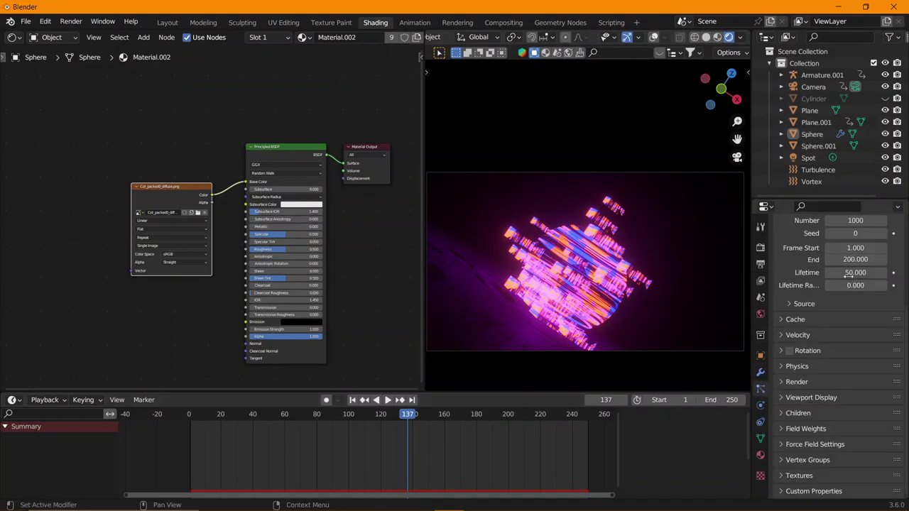
scroll(848, 276, "up", 5)
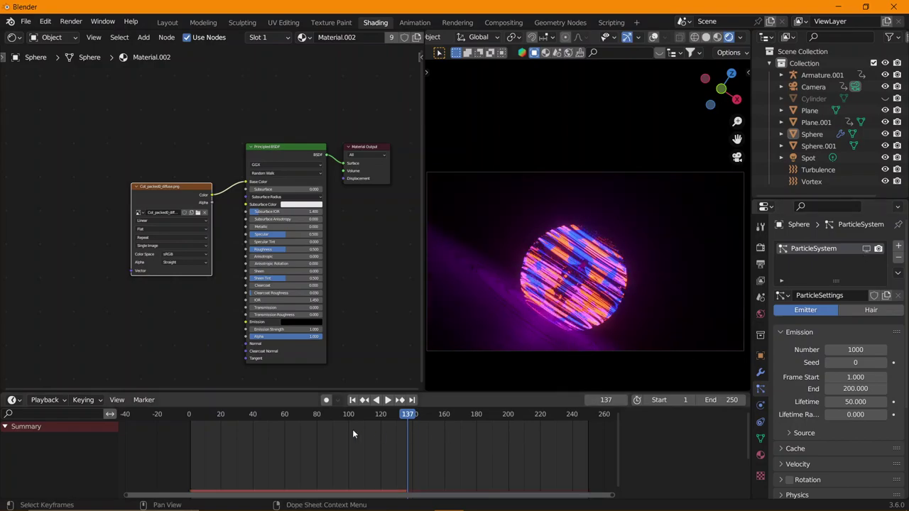
key("shift+Left")
key("space")
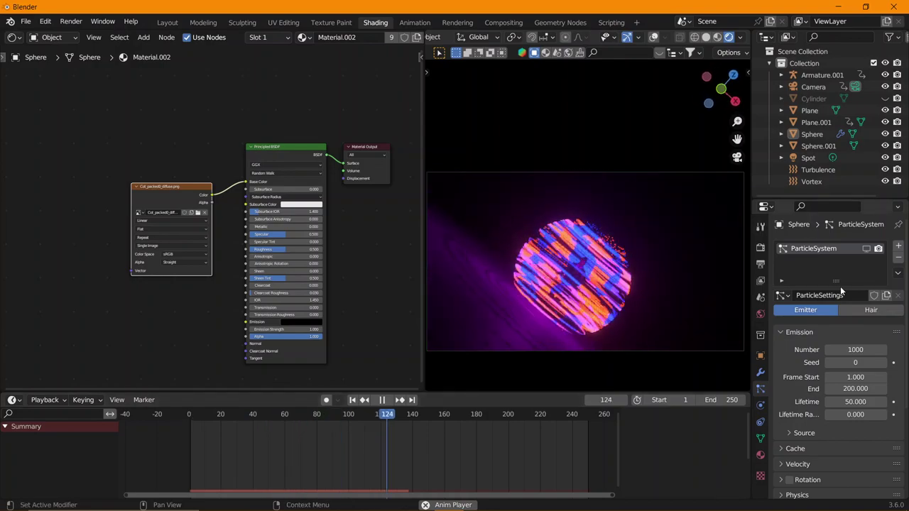
left_click(866, 249)
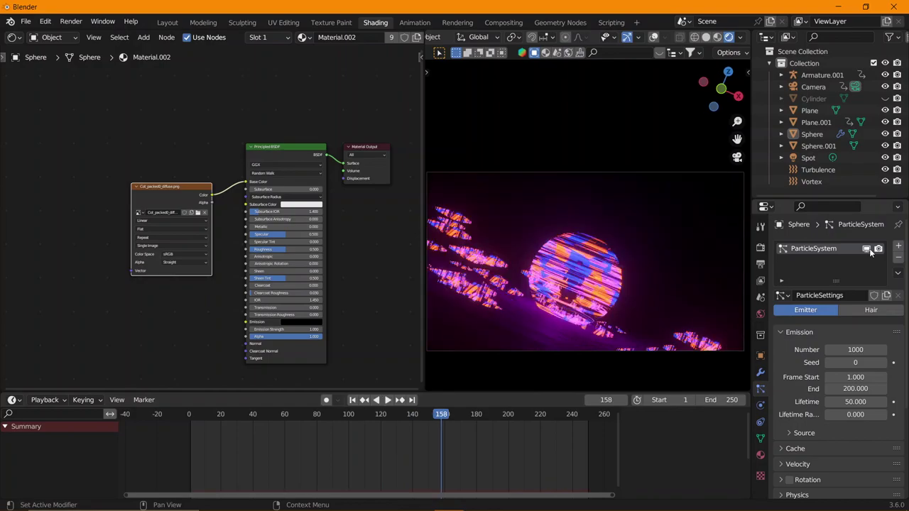
key("space")
key("space")
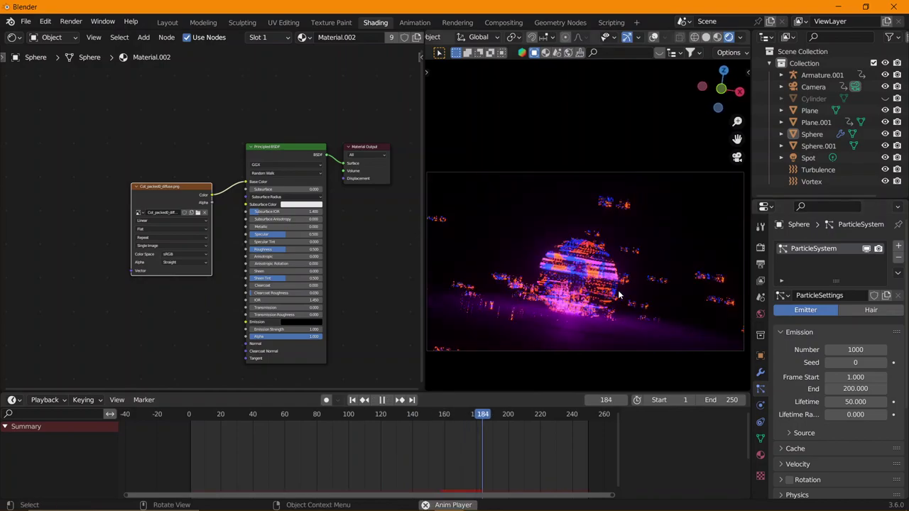
Replay the dissolve, scrub back to frame 204, and orbit out of camera view.
left_click(186, 414)
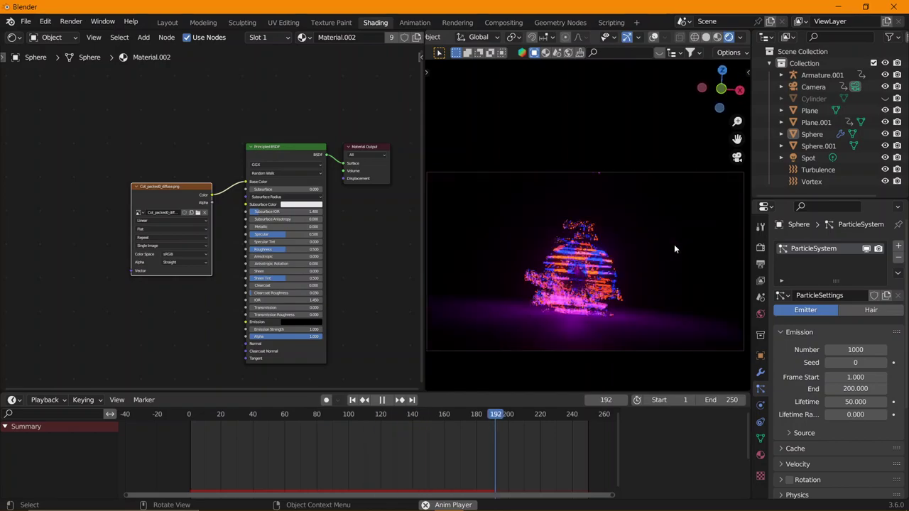
key("space")
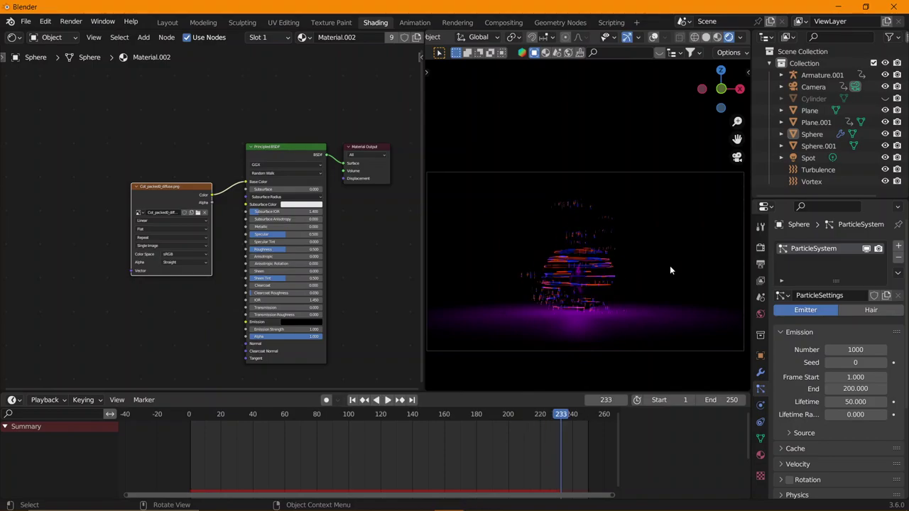
key("Right")
key("Right")
key("Right")
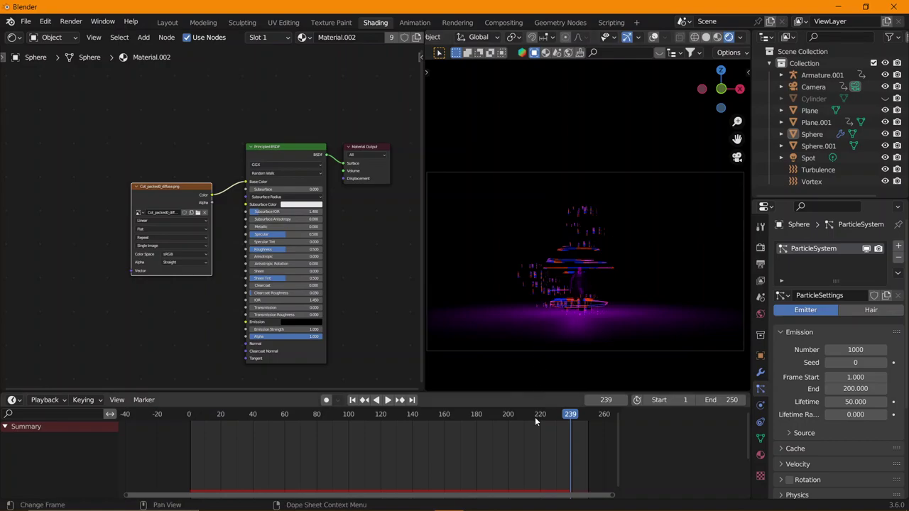
left_click_drag(535, 417, 513, 417)
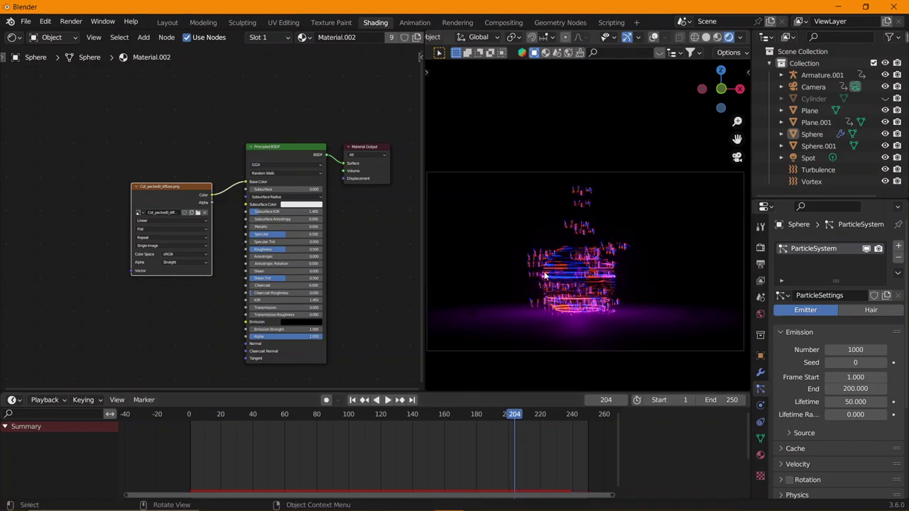
mouse_move(544, 275)
middle_mouse_down()
mouse_move(568, 263)
mouse_move(523, 246)
mouse_move(555, 250)
middle_mouse_up()
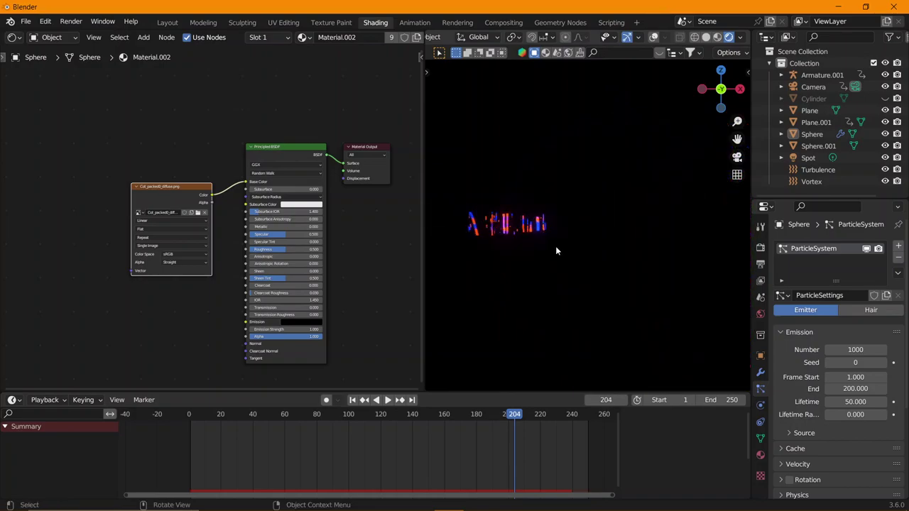
Select Plane.001, make its material single-user, and bring its Mapping node into view at frame 250.
left_click(615, 238)
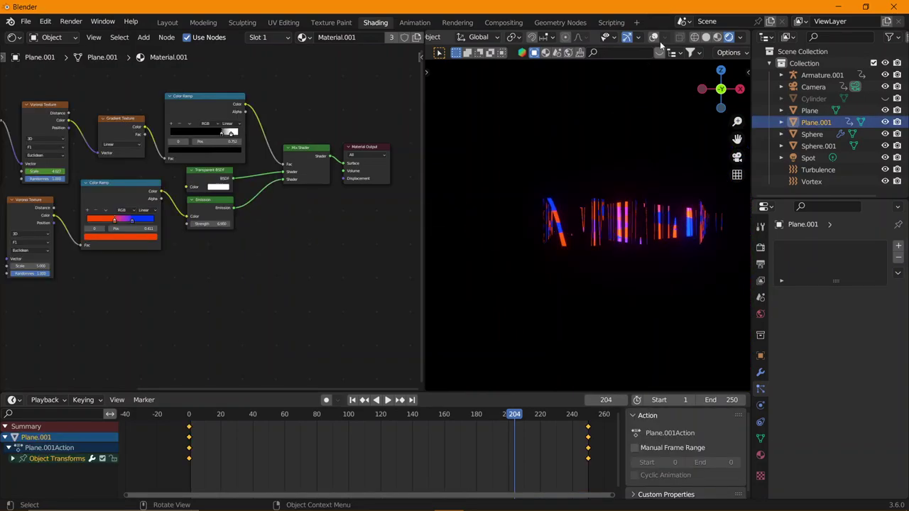
left_click(654, 37)
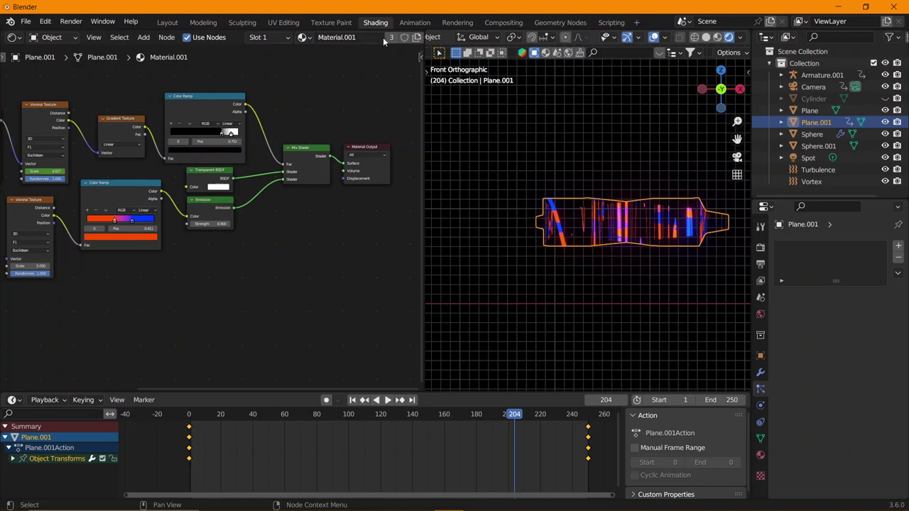
left_click(416, 39)
scroll(204, 245, "up", 2)
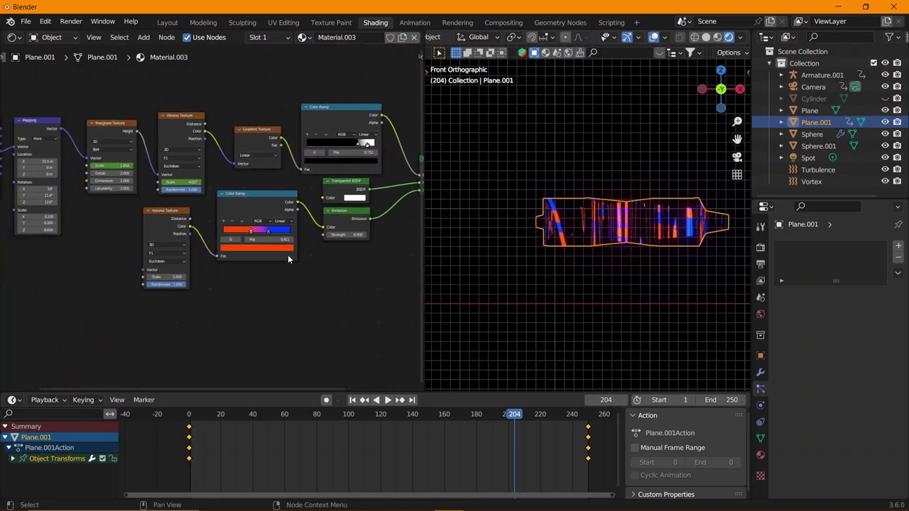
scroll(287, 254, "up", 2)
scroll(189, 220, "up", 3)
scroll(189, 220, "up", 3)
middle_click_drag(273, 262, 273, 227)
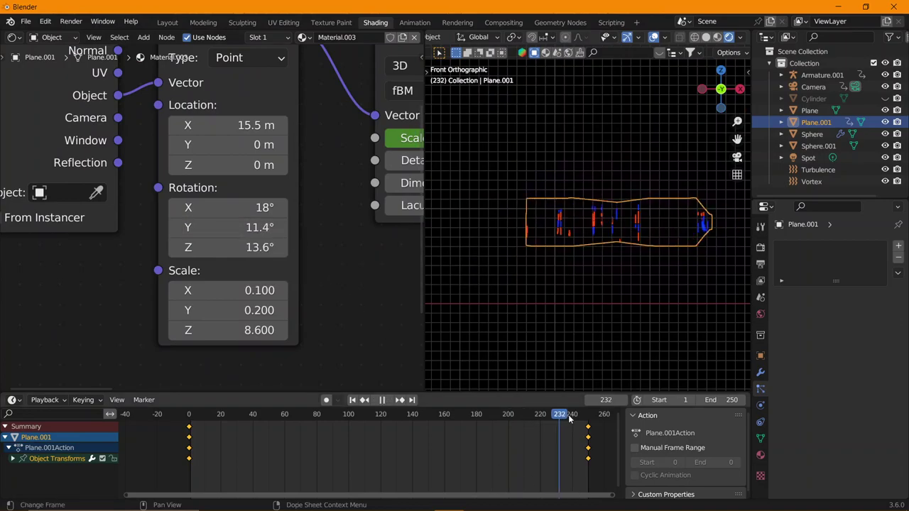
left_click_drag(516, 417, 588, 420)
key("space")
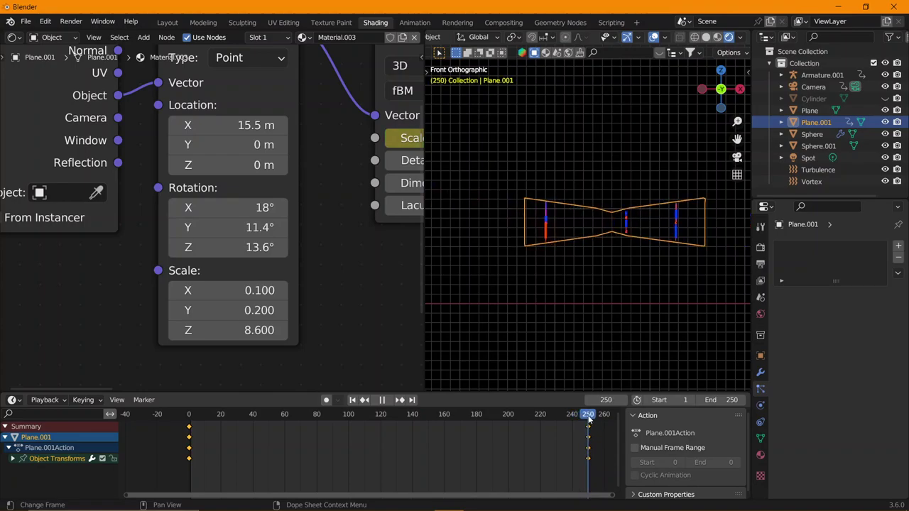
key("space")
Reset the Mapping node's rotation X, Y and Z to 0°.
mouse_move(234, 227)
left_mouse_down()
mouse_move(284, 227)
mouse_move(234, 227)
left_mouse_up()
double_click(234, 227)
type("0")
key("Return")
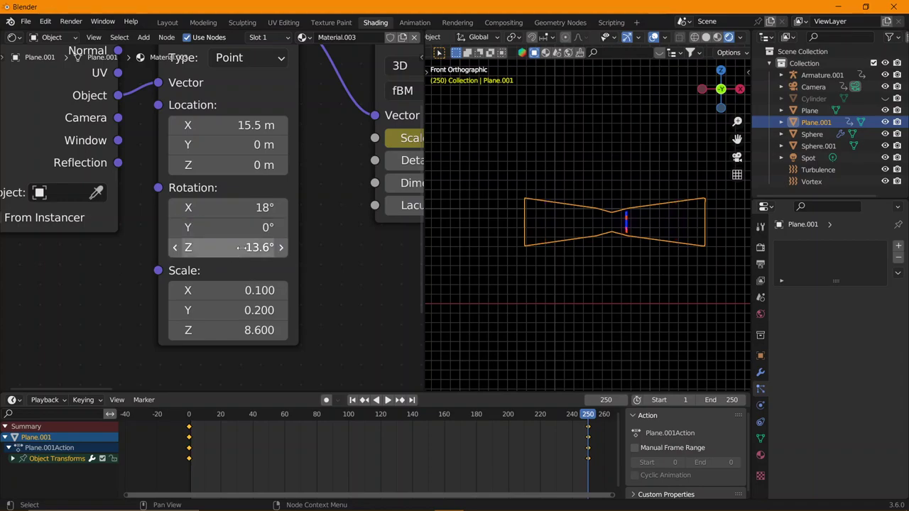
double_click(241, 247)
type("0")
key("Return")
mouse_move(241, 207)
left_mouse_down()
mouse_move(327, 227)
mouse_move(392, 227)
left_mouse_up()
double_click(259, 207)
type("0")
key("Return")
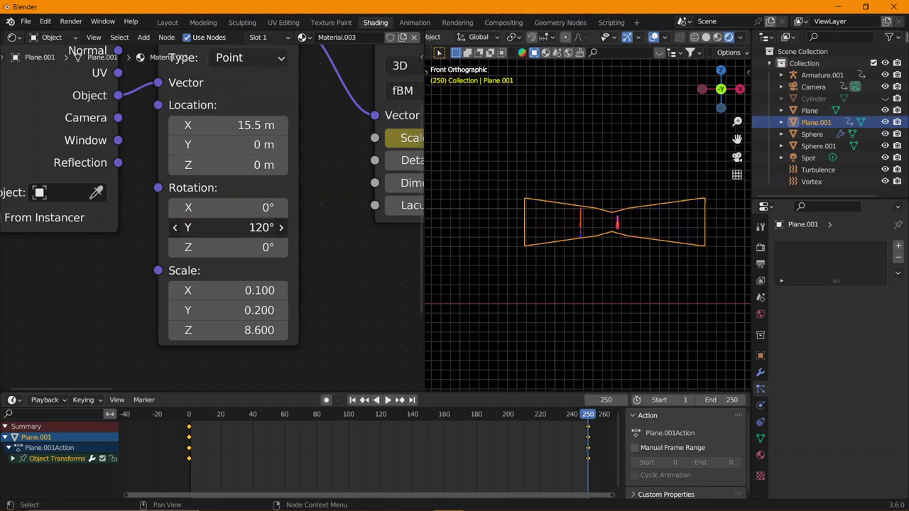
double_click(259, 227)
type("0")
key("Return")
Shift Mapping Location Y to 55.5 m and tilt the rotation toward -1.7°, 43.5°, -1.2°.
left_click_drag(259, 207, 362, 207)
key("Escape")
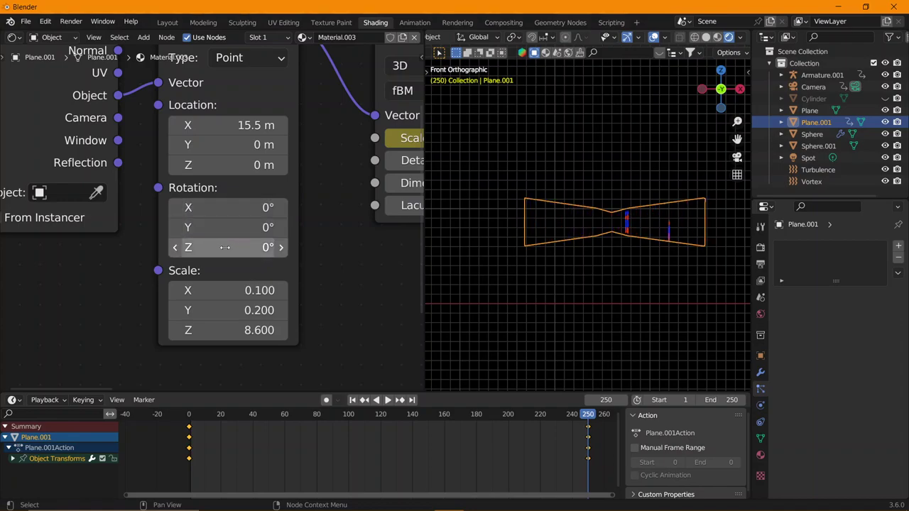
left_click_drag(224, 247, 242, 247)
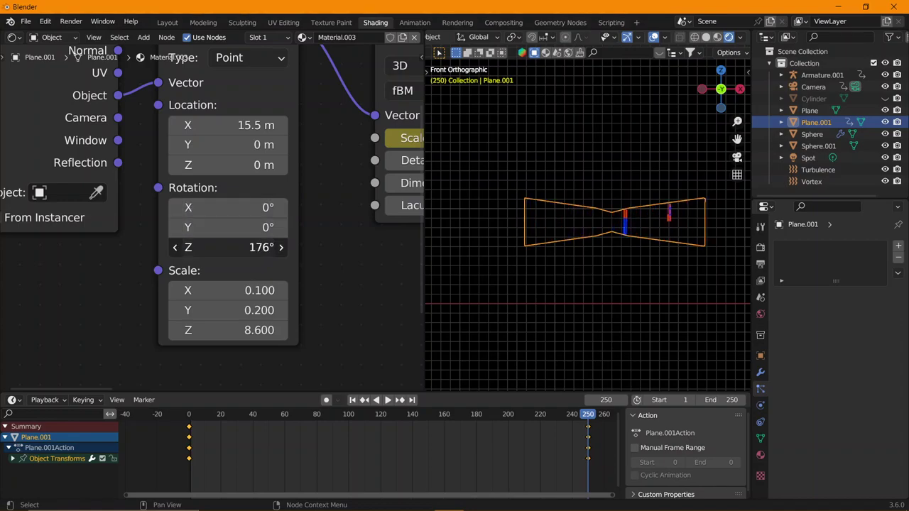
key("Escape")
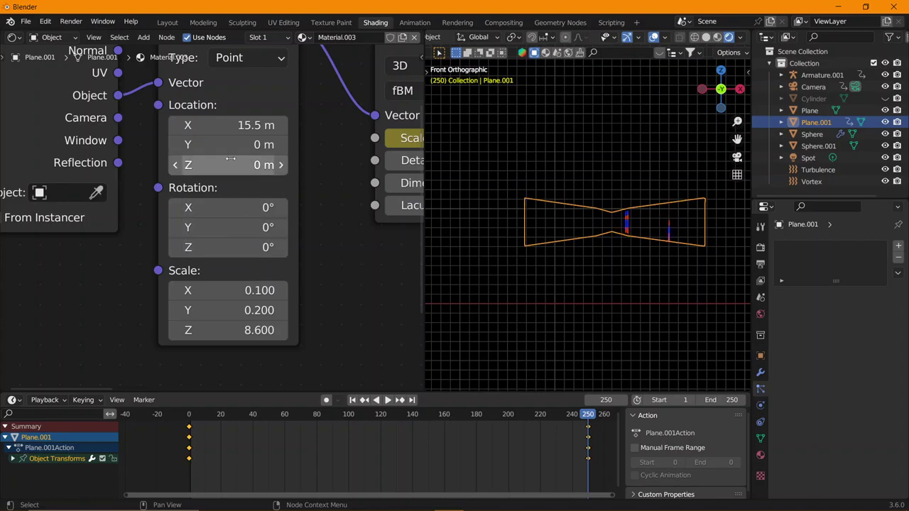
left_click_drag(227, 144, 287, 144)
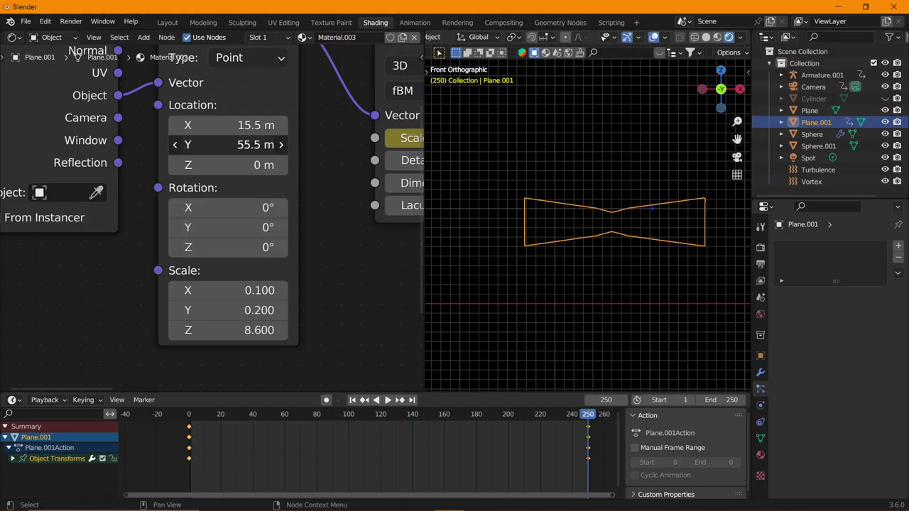
mouse_move(227, 227)
left_mouse_down()
mouse_move(248, 227)
mouse_move(242, 247)
mouse_move(220, 247)
mouse_move(237, 247)
mouse_move(229, 207)
mouse_move(219, 207)
mouse_move(228, 227)
left_mouse_up()
Play the dissolve animation with overlays hidden and stop in camera view at frame 179.
scroll(661, 264, "down", 3)
scroll(656, 249, "down", 3)
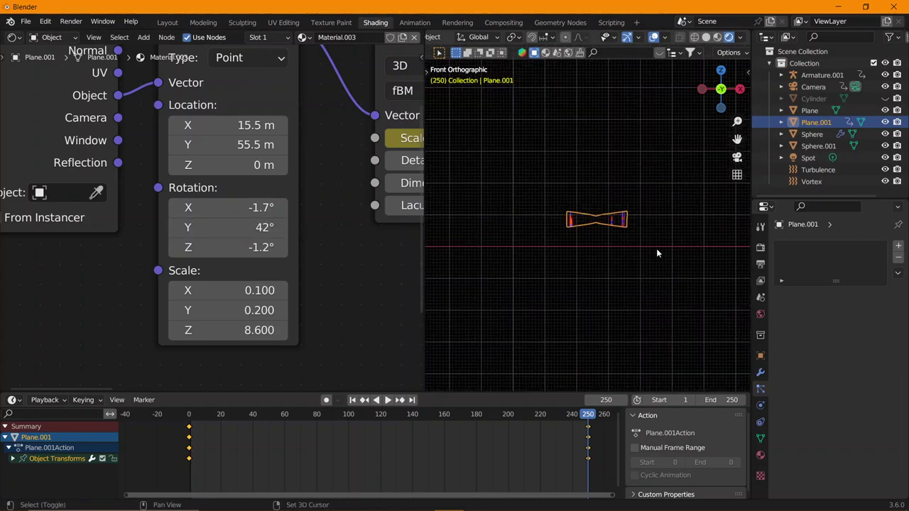
key("space")
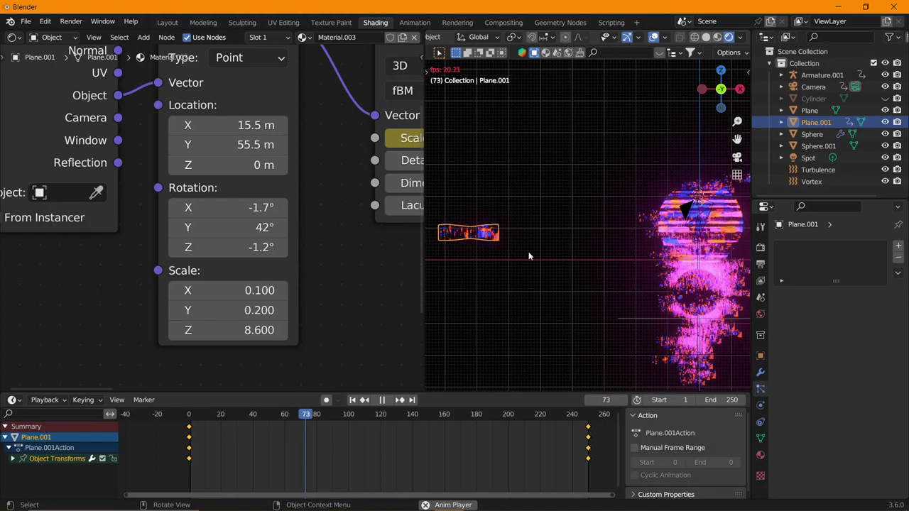
scroll(550, 251, "down", 2)
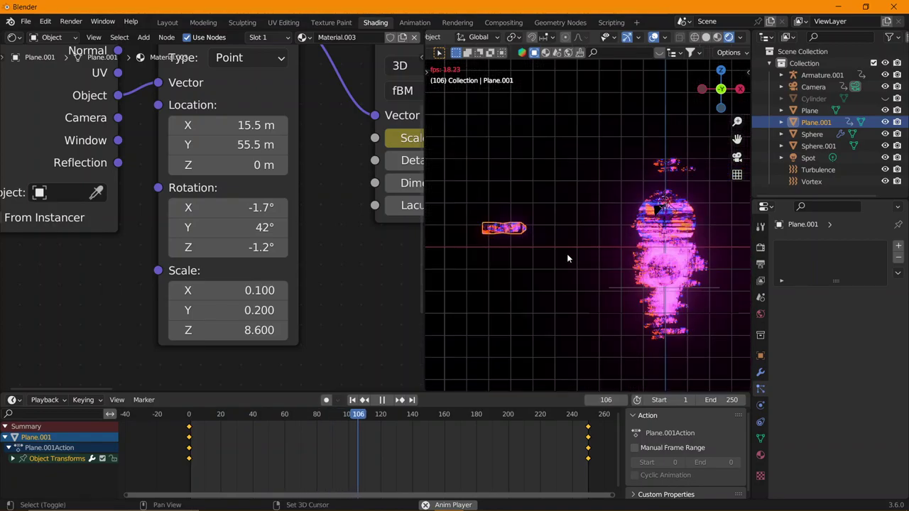
scroll(566, 254, "up", 4)
left_click(655, 38)
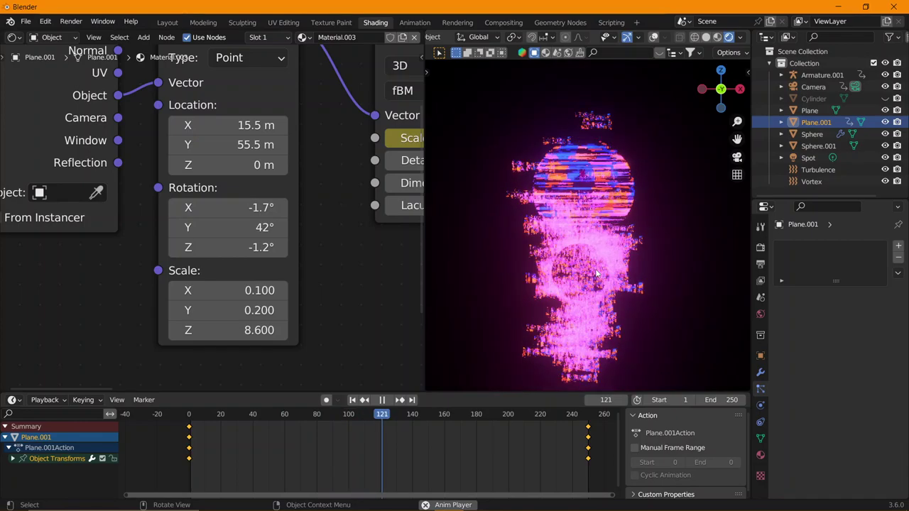
key("KP_0")
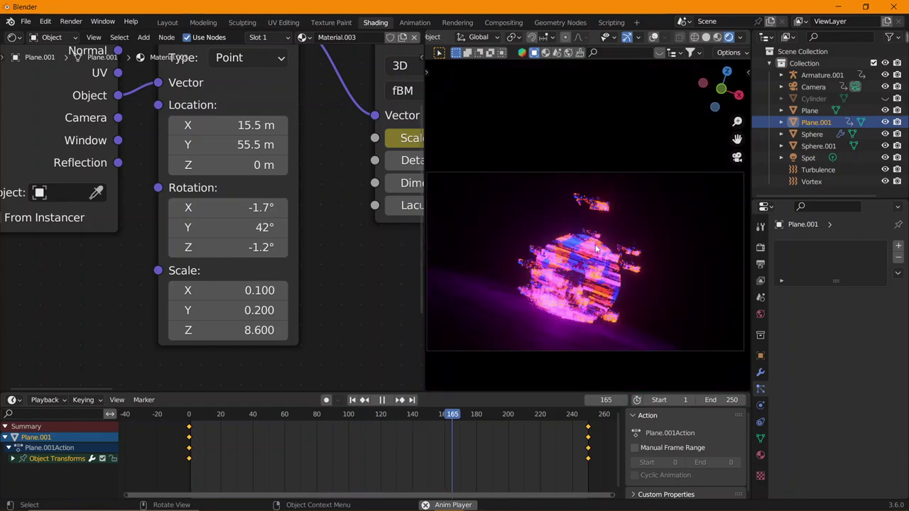
key("space")
Switch the viewport to solid shading and review the Render properties.
key("z")
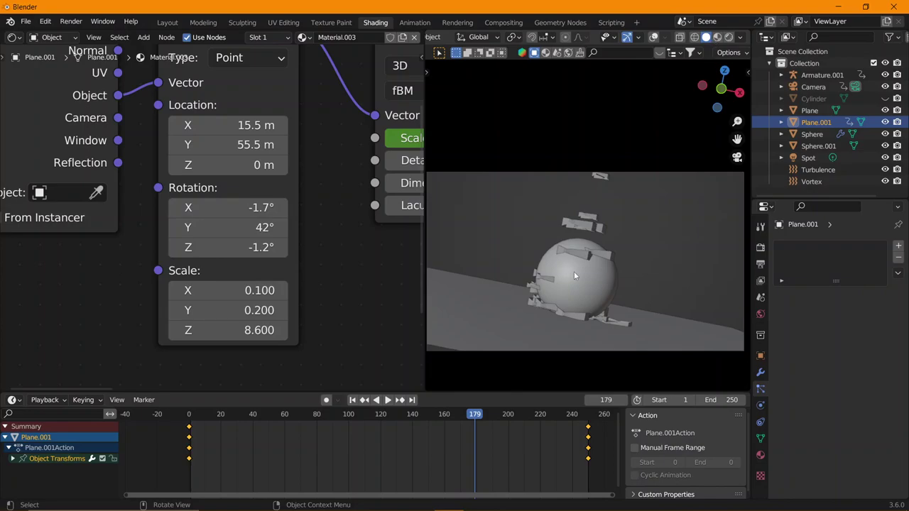
left_click(759, 247)
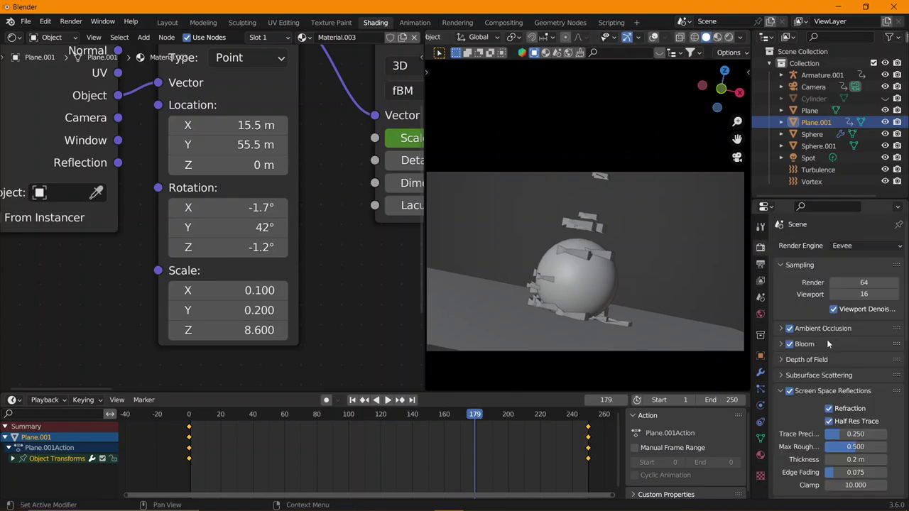
scroll(825, 343, "down", 5)
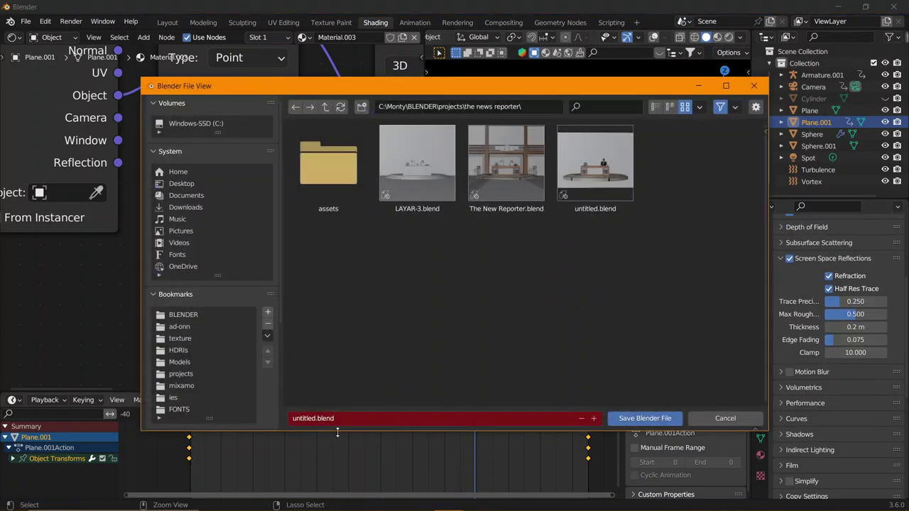
Save the project as 'anime style.blend' in the projects folder.
left_click(338, 420)
left_click(325, 106)
left_click(352, 418)
type("anime sty")
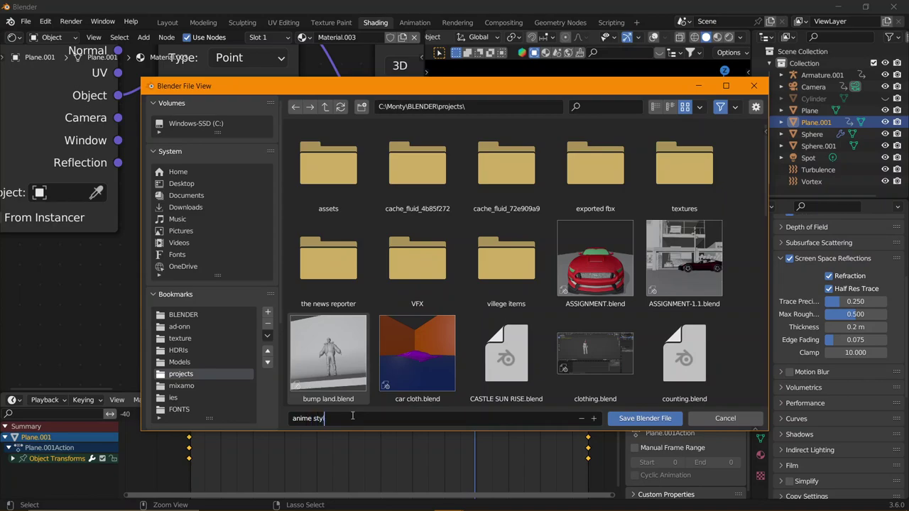
type("le")
key("Return")
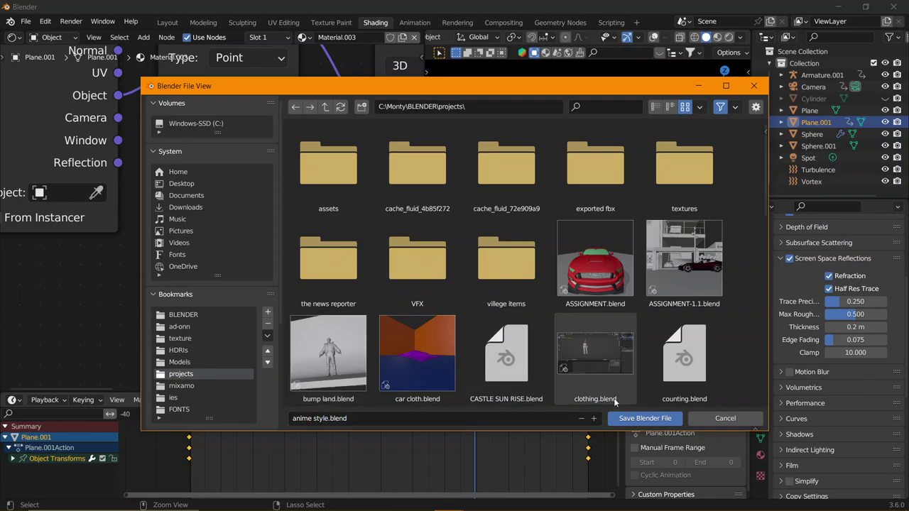
left_click(659, 418)
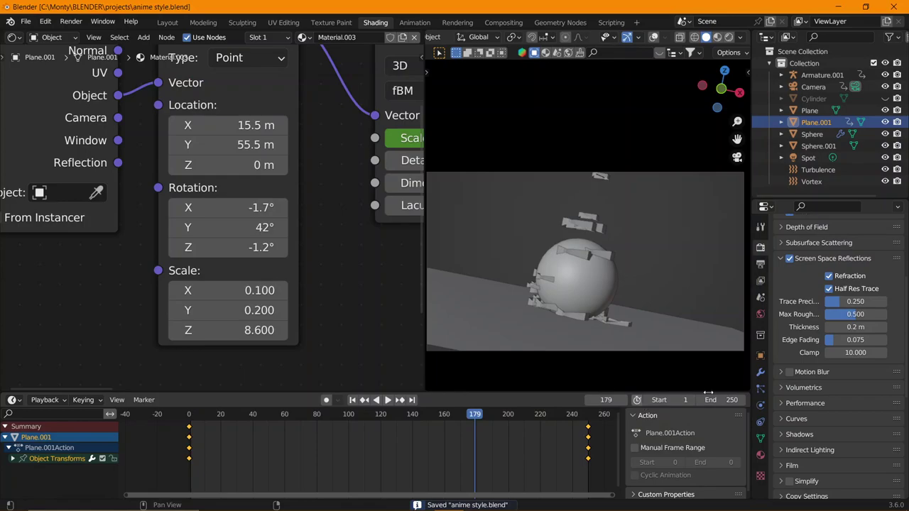
left_click(760, 264)
Set the output frame rate to 240 fps.
scroll(824, 346, "up", 5)
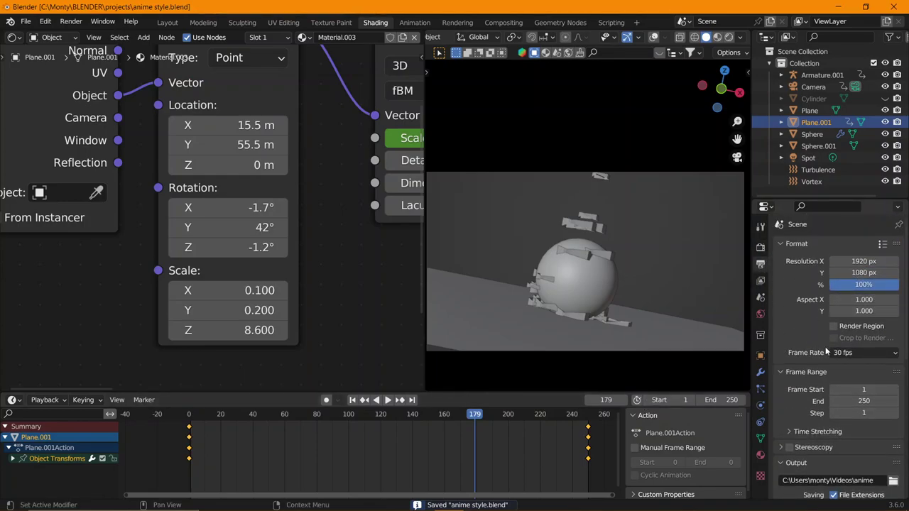
left_click(859, 352)
left_click(872, 459)
Change the video encoding keyframe interval from 18 to 500.
scroll(845, 370, "down", 3)
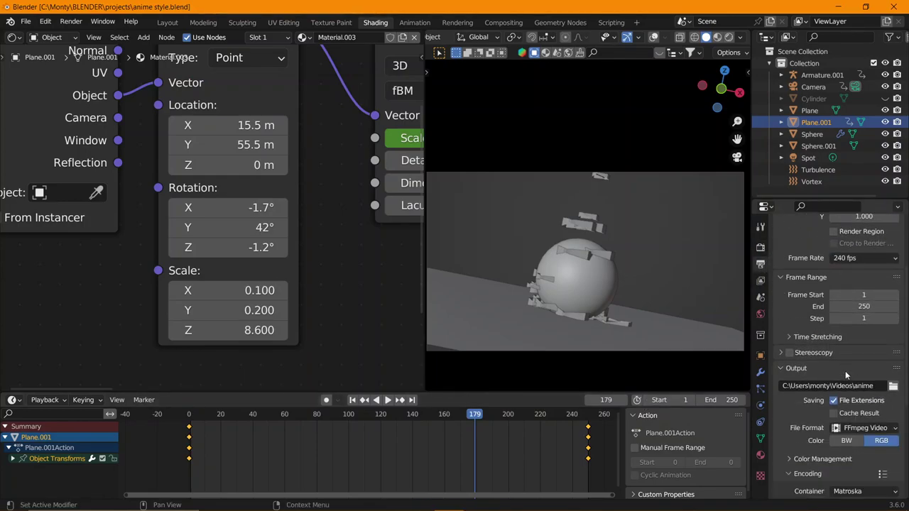
scroll(845, 371, "down", 2)
scroll(842, 338, "down", 3)
scroll(842, 340, "down", 1)
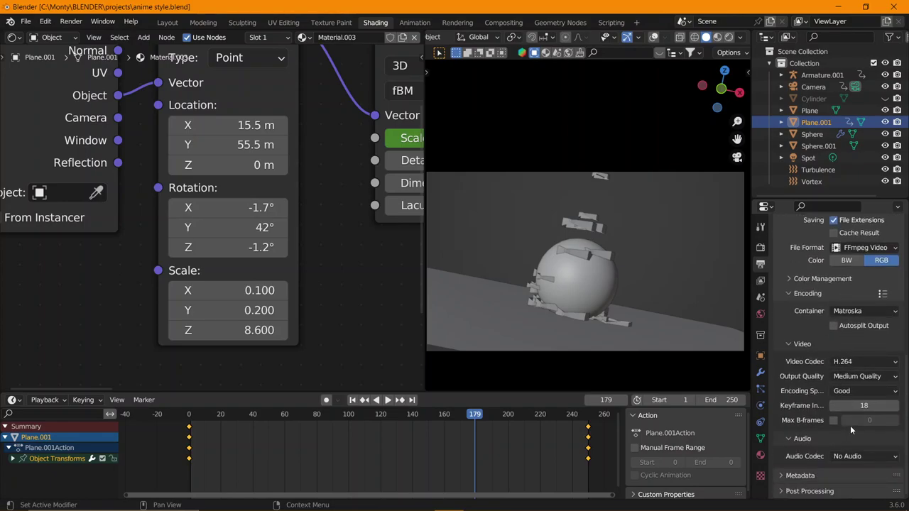
left_click(875, 403)
type("500")
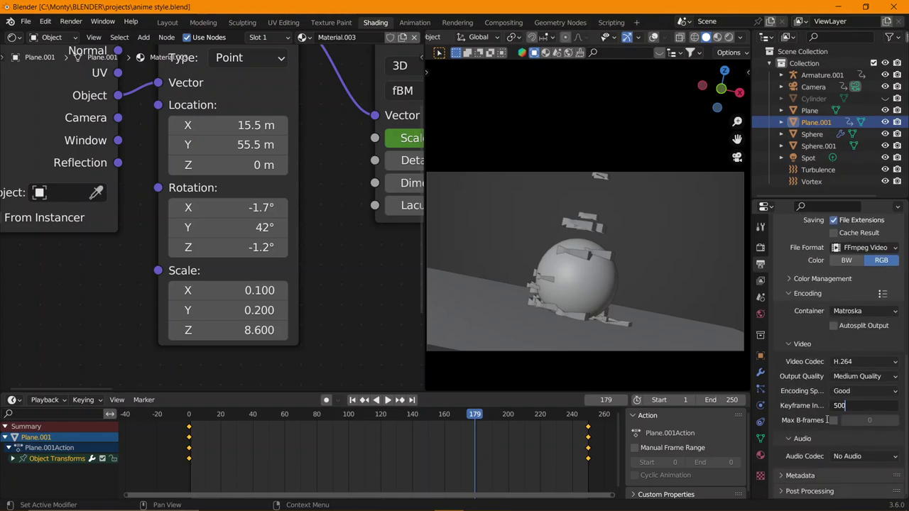
key("Return")
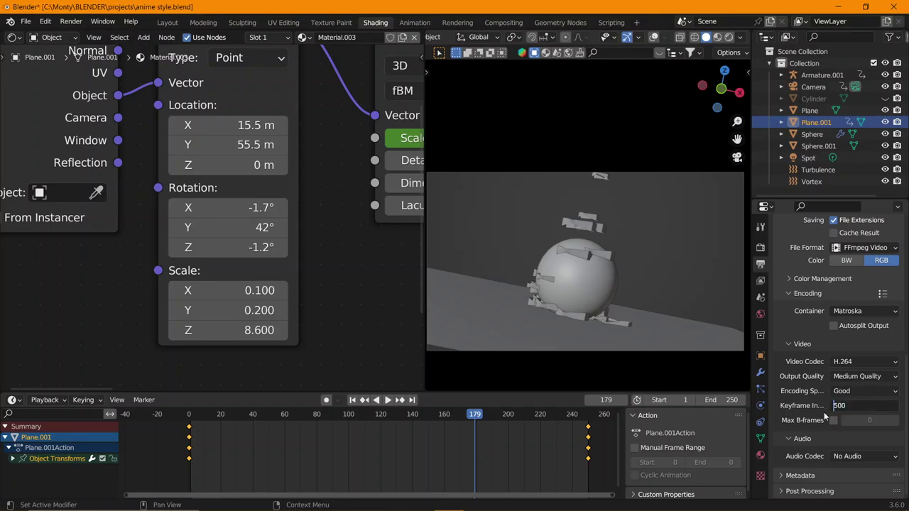
scroll(806, 367, "up", 1)
scroll(807, 368, "up", 1)
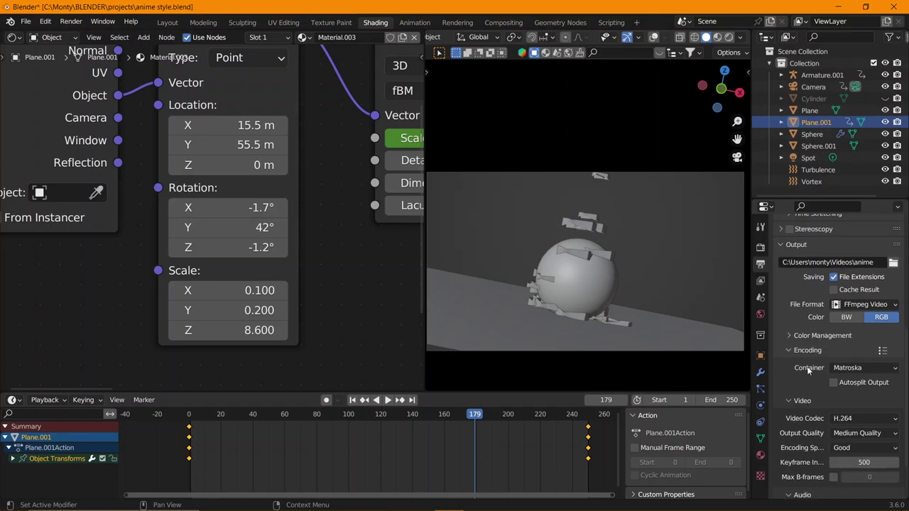
scroll(807, 369, "up", 1)
scroll(807, 368, "up", 1)
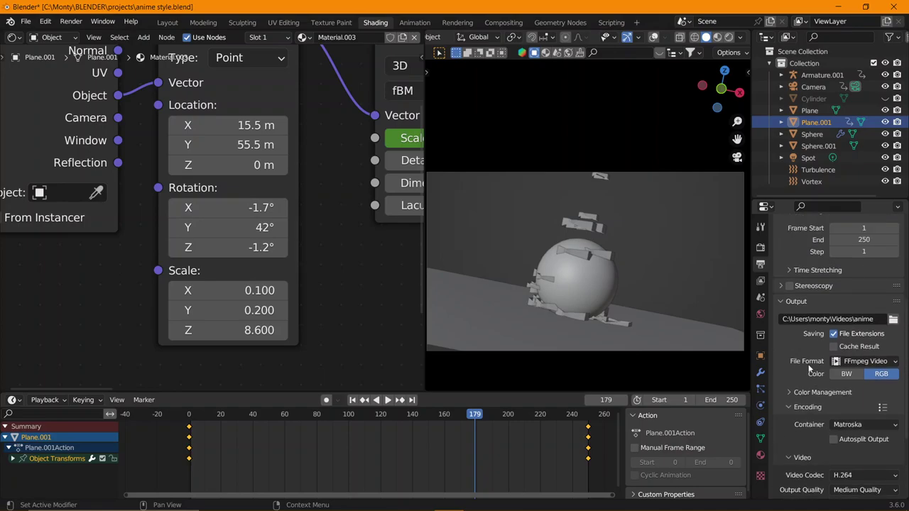
scroll(808, 367, "up", 3)
scroll(808, 363, "up", 3)
scroll(799, 354, "up", 2)
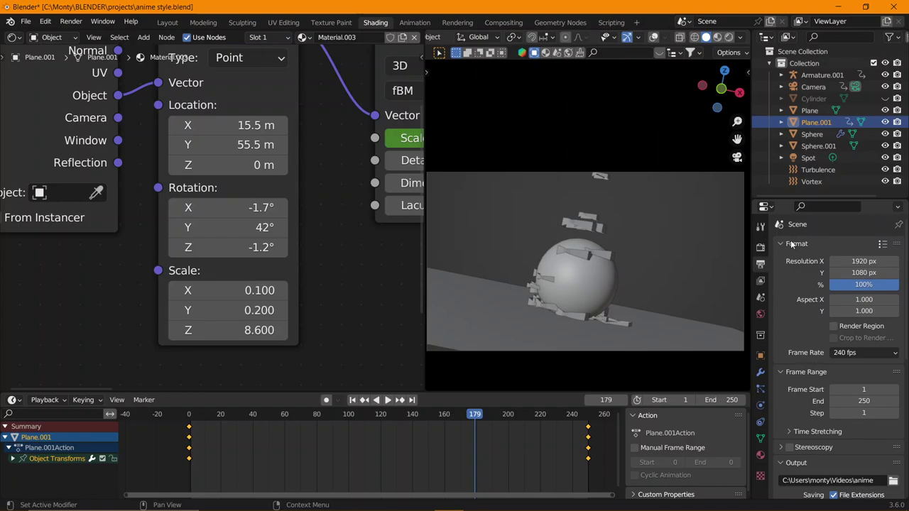
left_click(728, 37)
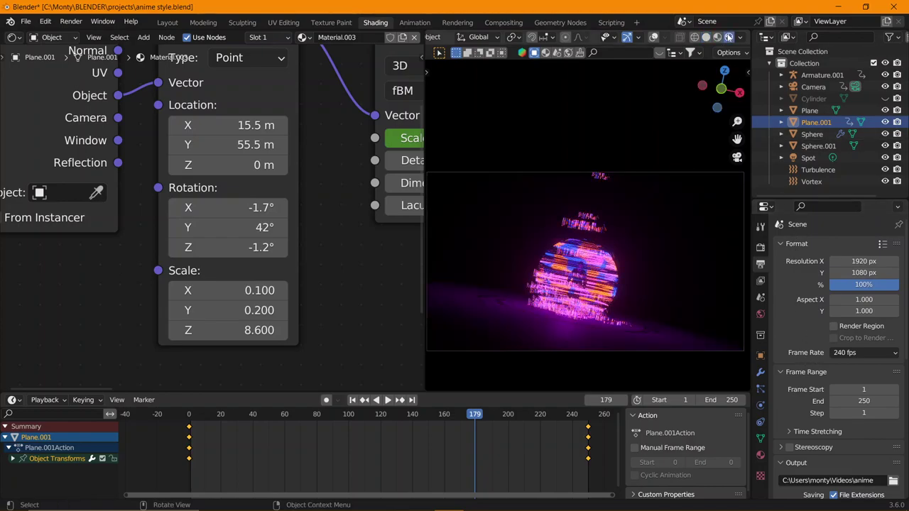
left_click_drag(427, 413, 354, 420)
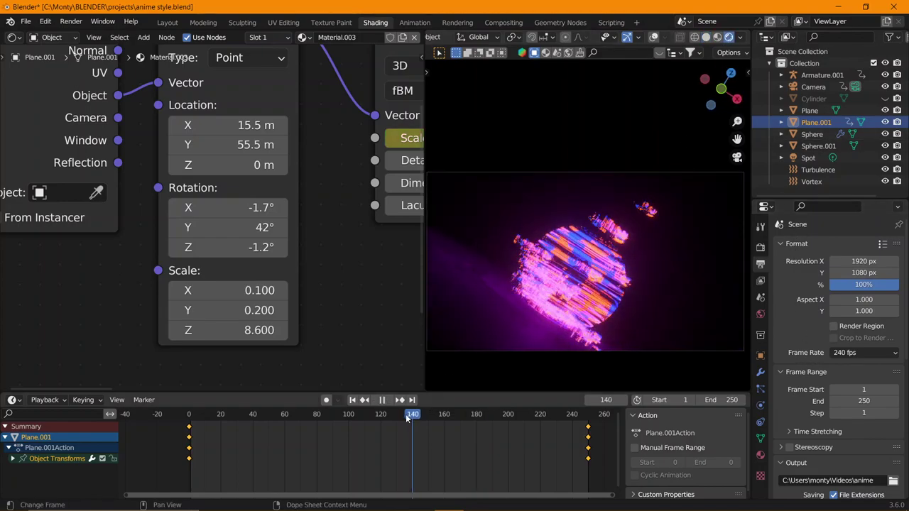
key("space")
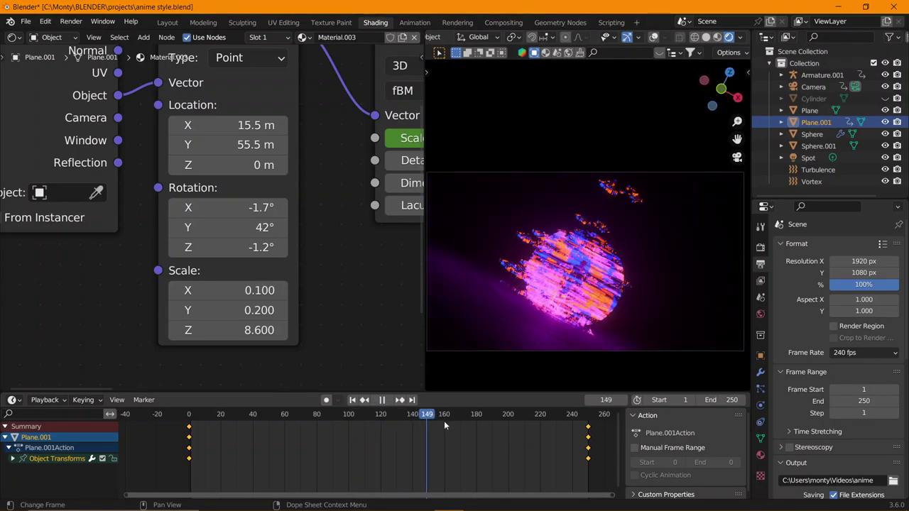
mouse_move(502, 421)
left_mouse_down()
mouse_move(511, 421)
mouse_move(403, 420)
left_mouse_up()
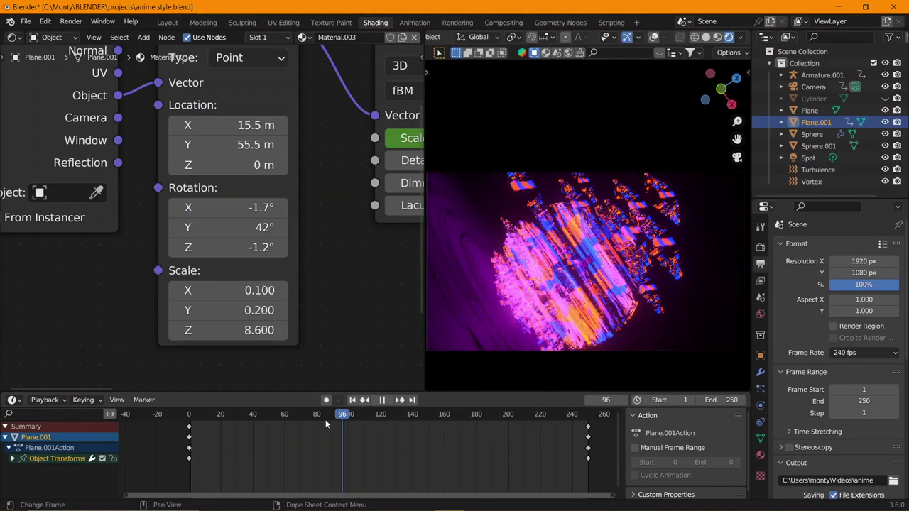
mouse_move(403, 421)
left_mouse_down()
mouse_move(289, 419)
mouse_move(477, 417)
mouse_move(307, 417)
left_mouse_up()
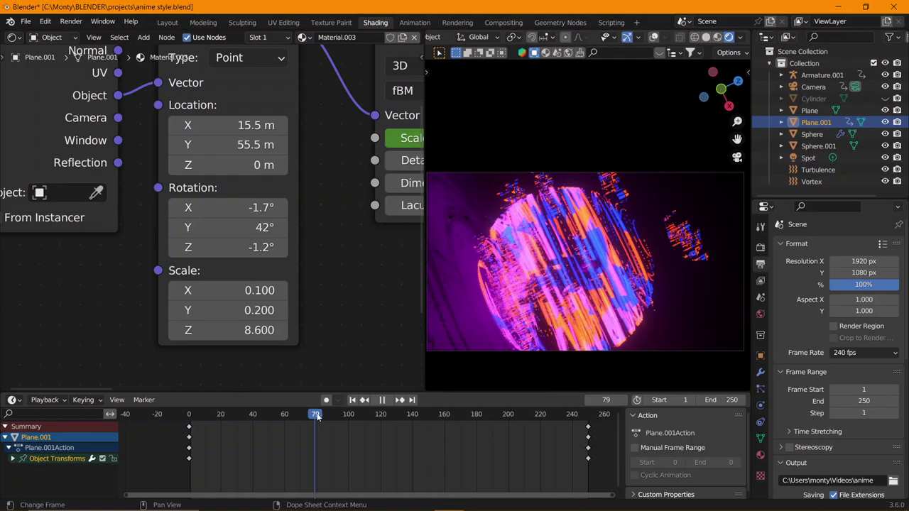
left_click_drag(306, 418, 317, 417)
Add a Plain Axes empty beside Sphere.001 and move it along Y and Z.
left_click(568, 255)
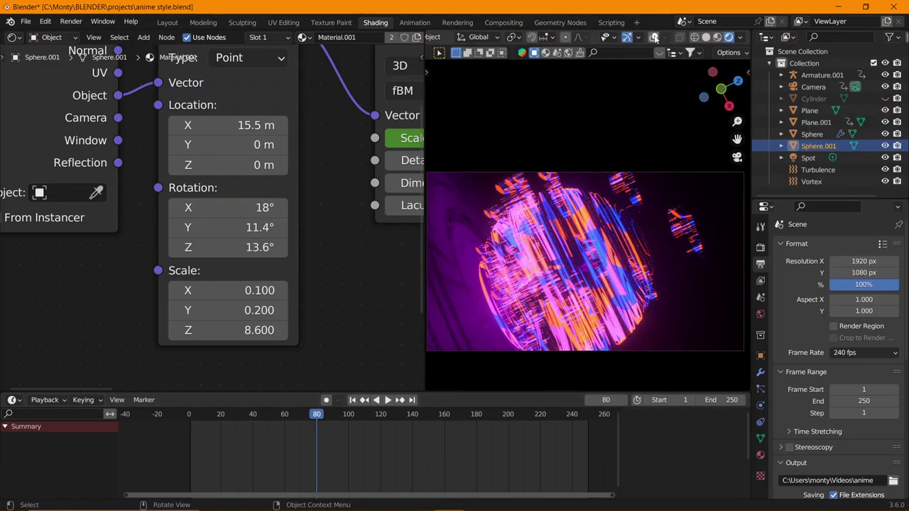
scroll(250, 275, "down", 3)
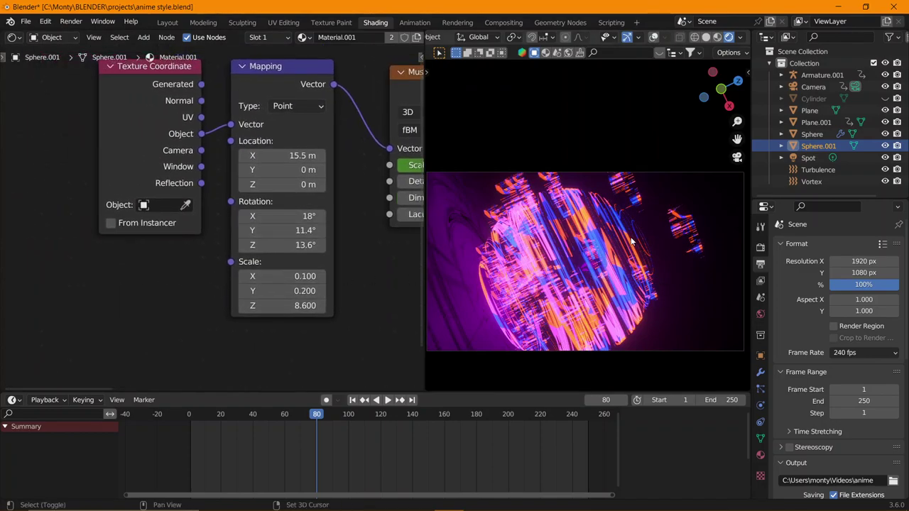
key("shift+a")
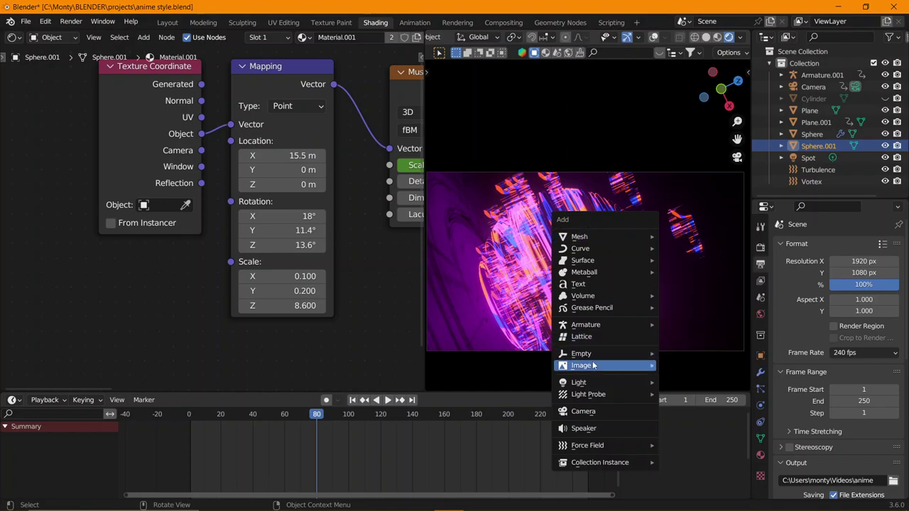
left_click(702, 358)
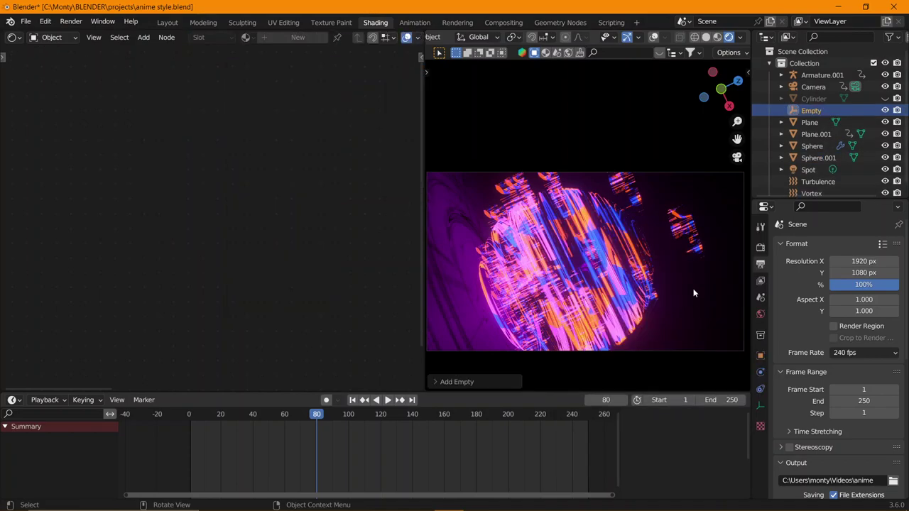
left_click(656, 38)
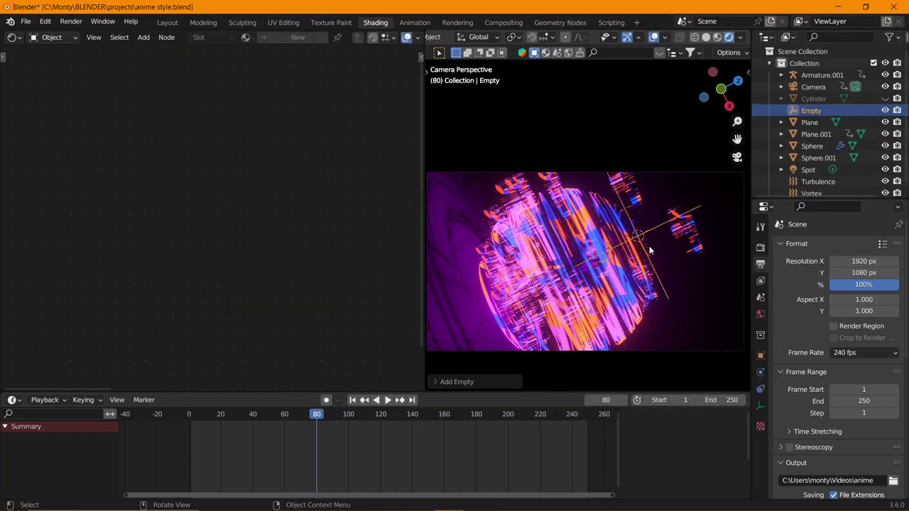
key("g")
key("y")
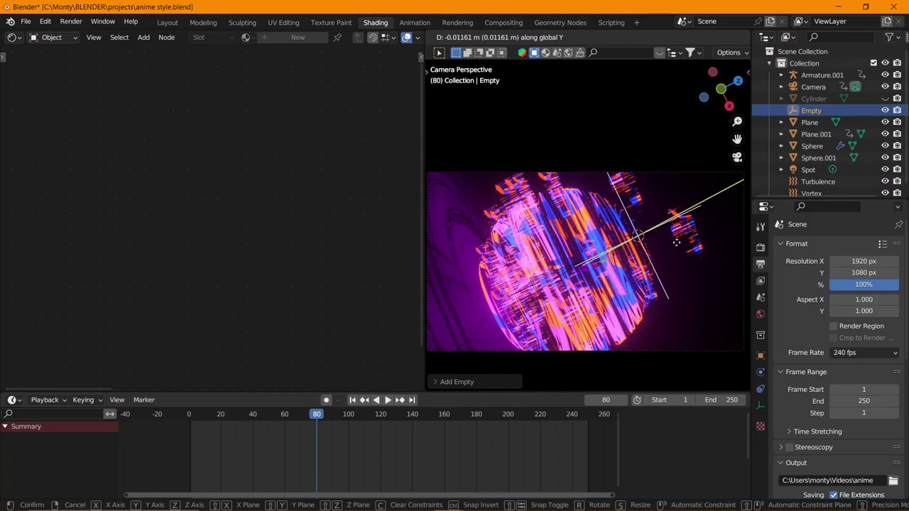
key("z")
left_click(664, 247)
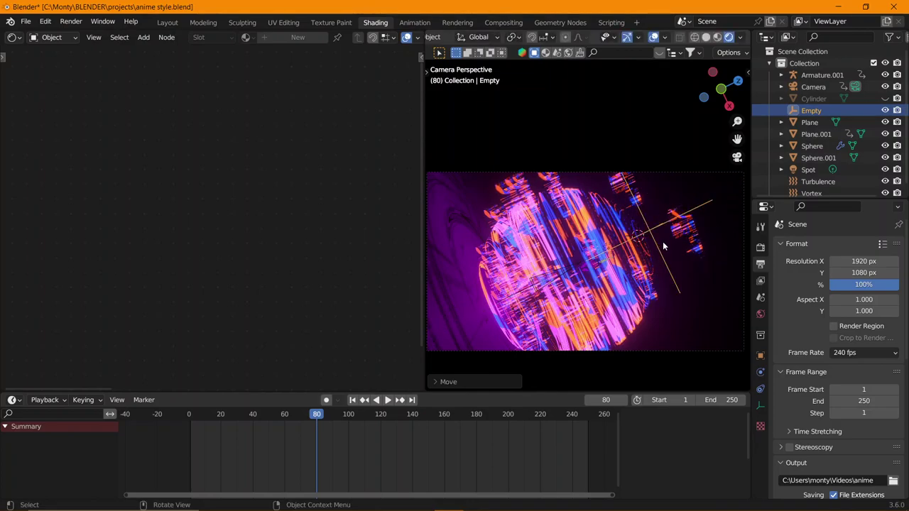
Use the Empty as the object in Sphere.001's Texture Coordinate node.
left_click(583, 234)
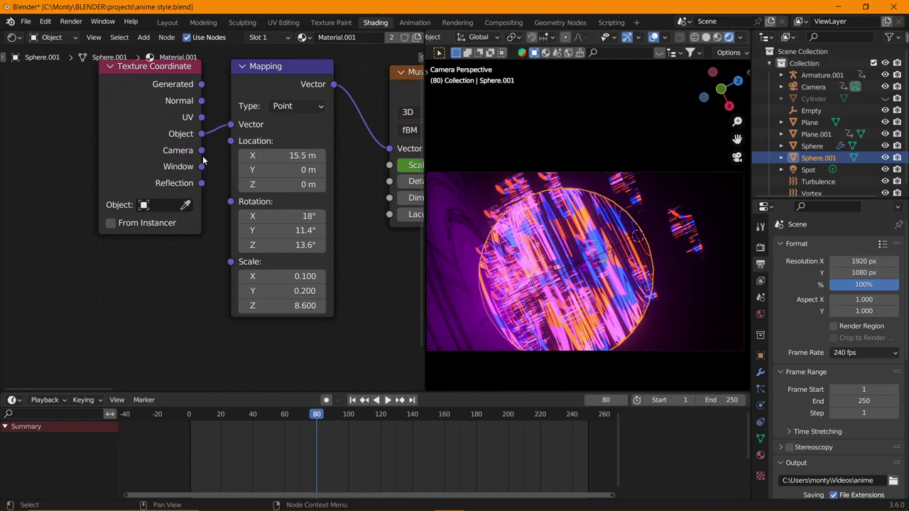
left_click(653, 226)
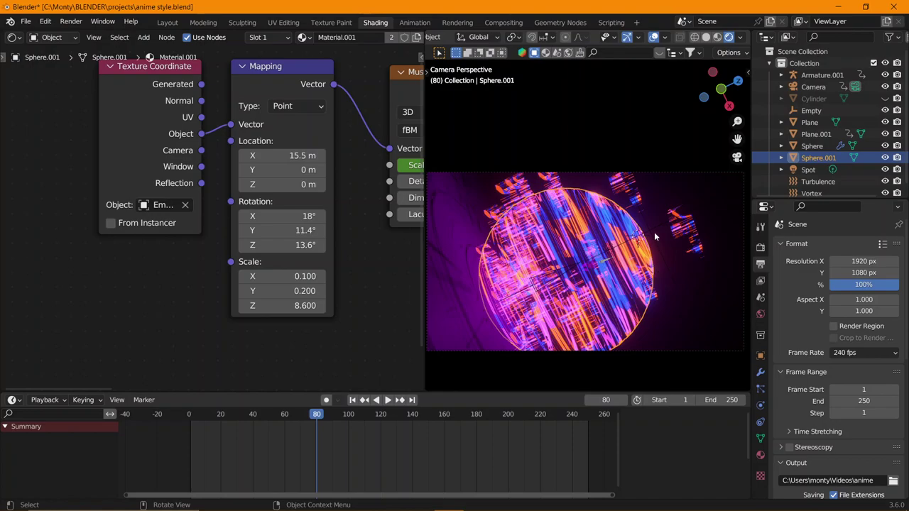
left_click(654, 232)
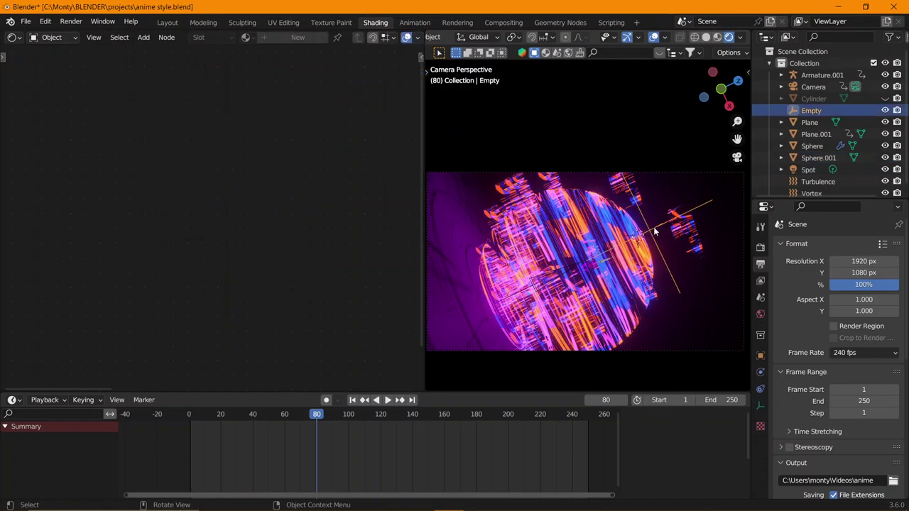
Keyframe the empty's transforms at frame 80 and advance to frame 180.
key("i")
left_click(653, 226)
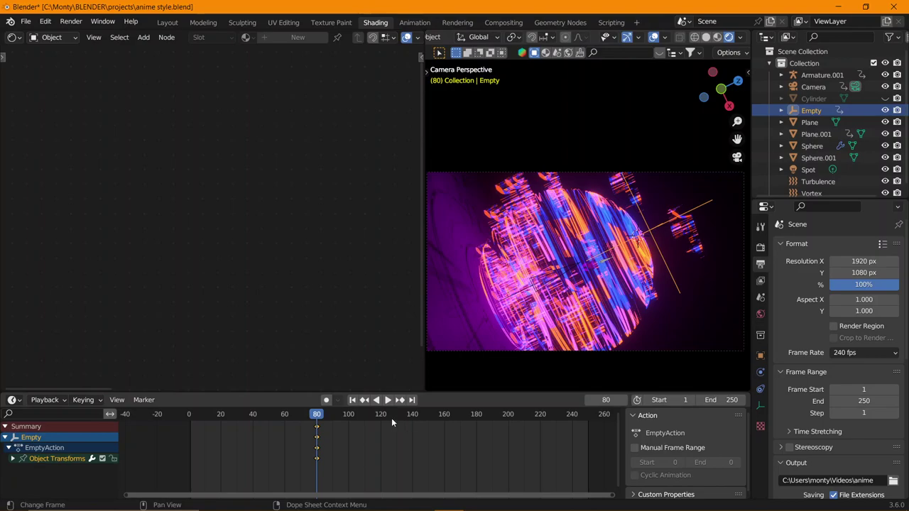
key("space")
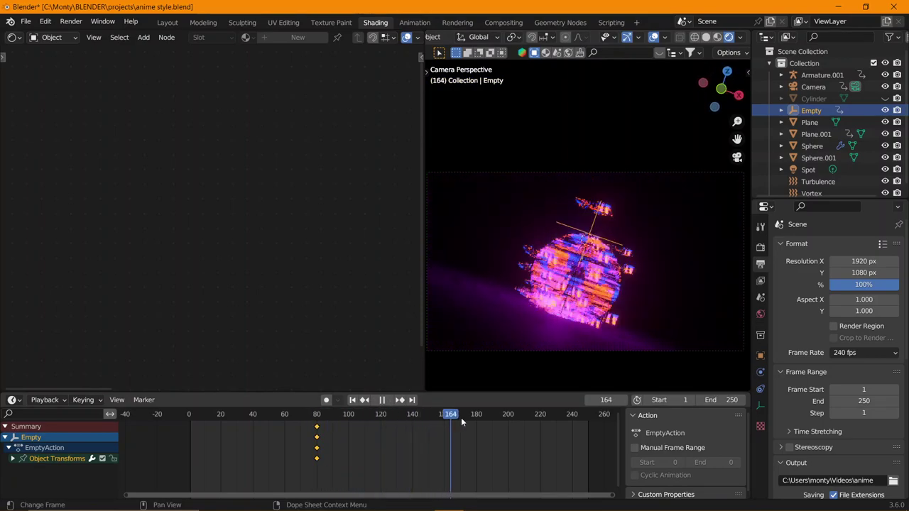
key("space")
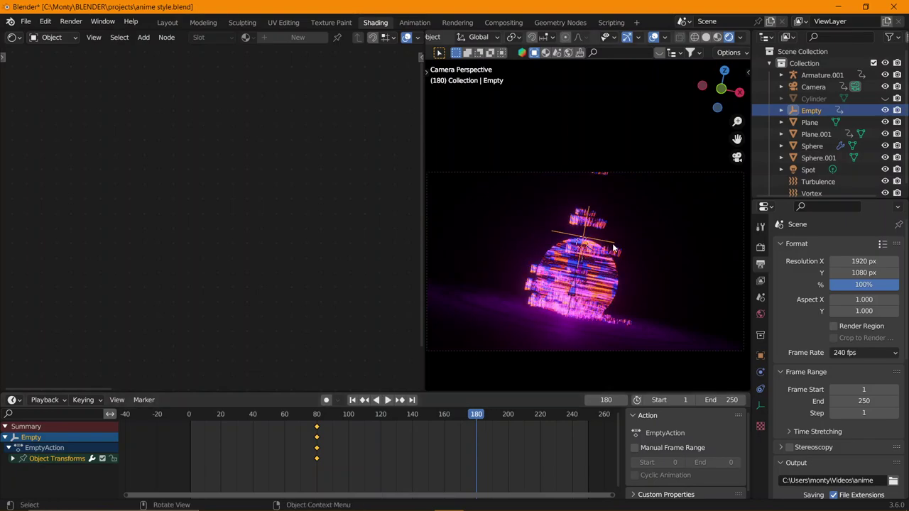
Move the empty to a new height along Z and keyframe it at frame 180.
key("g")
key("z")
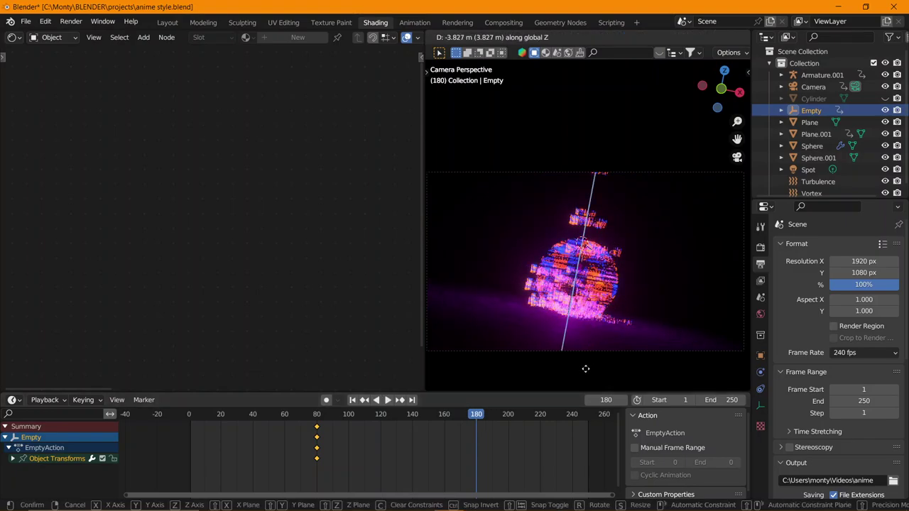
key("z")
key("z")
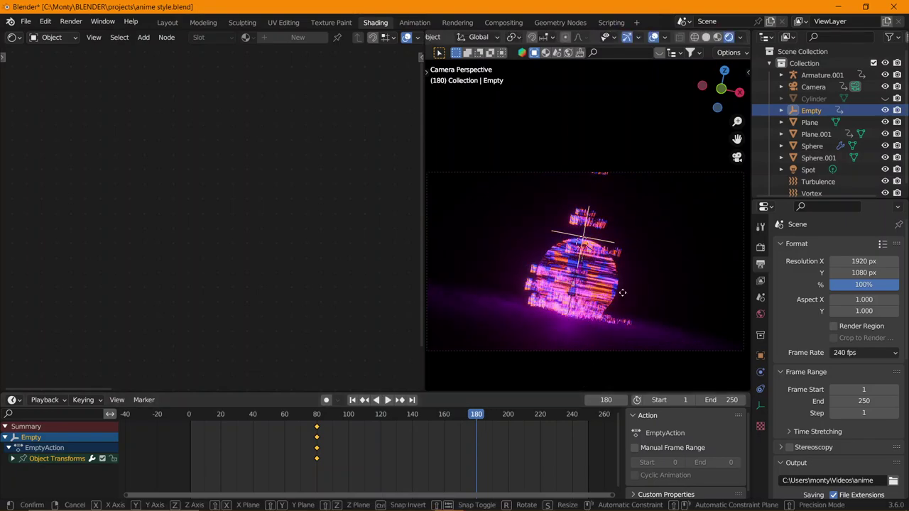
key("z")
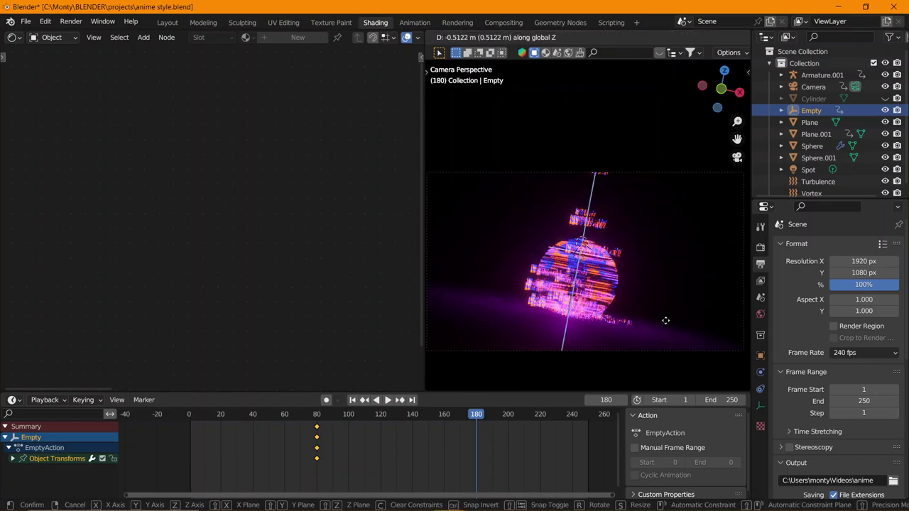
left_click(610, 139)
key("i")
left_click(604, 240)
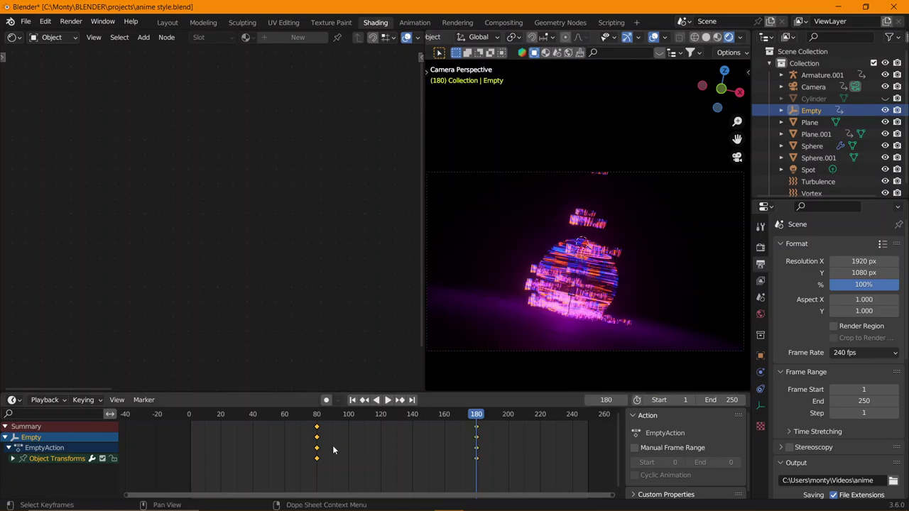
Play the animation from the start to watch the streaks shift.
left_click(186, 416)
key("space")
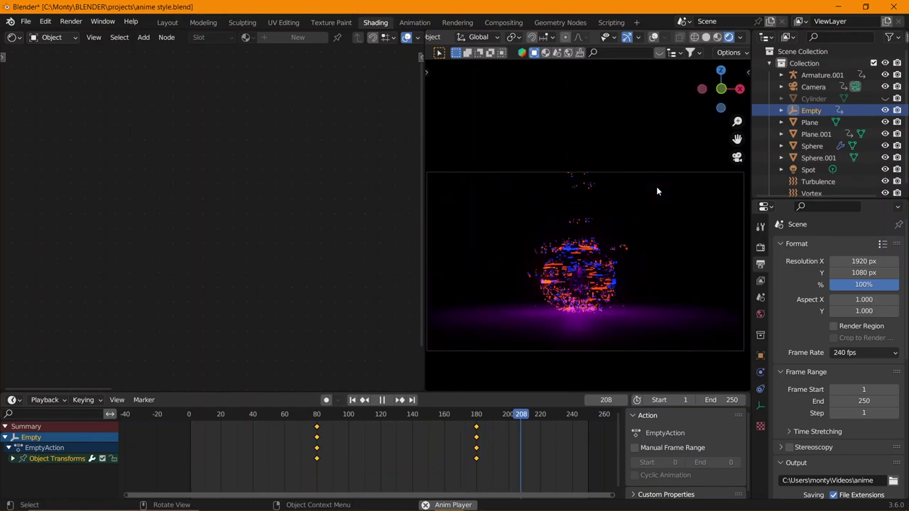
key("Escape")
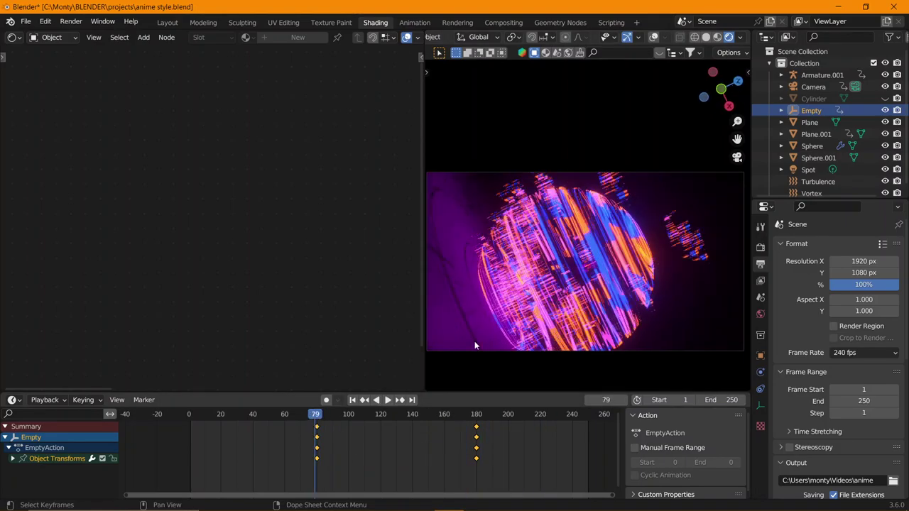
Keyframe Voronoi Scale at about 4.83 and Musgrave Scale at 0.347 on Sphere.001's material.
left_click(639, 263)
middle_click_drag(383, 212, 244, 227)
middle_click_drag(351, 220, 151, 227)
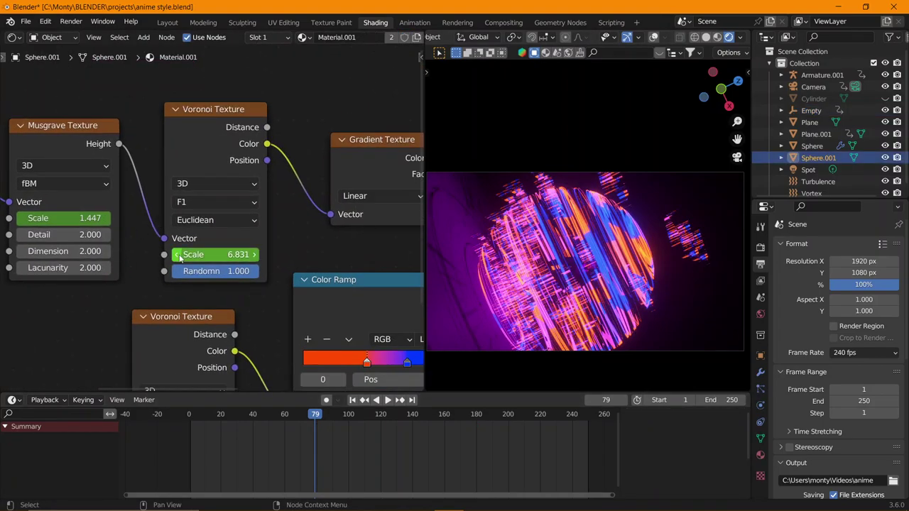
left_click_drag(217, 254, 203, 254)
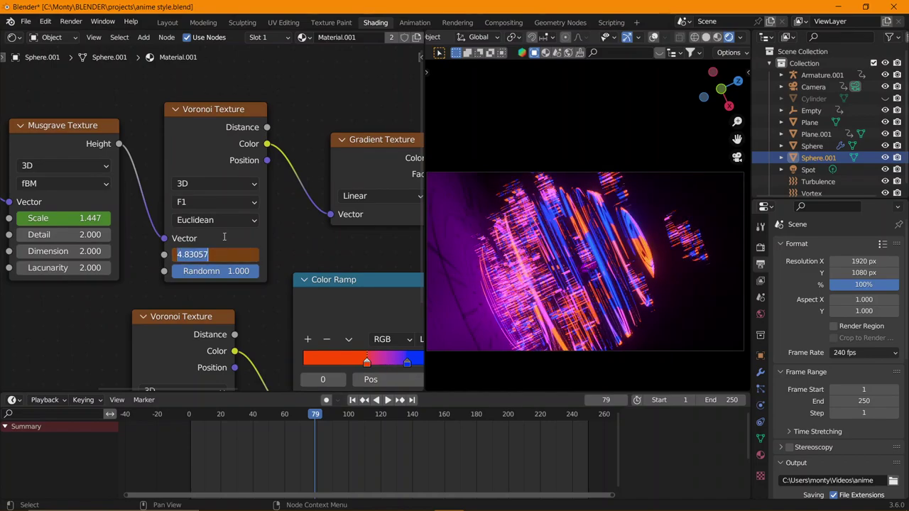
key("Return")
right_click(238, 254)
left_click(238, 254)
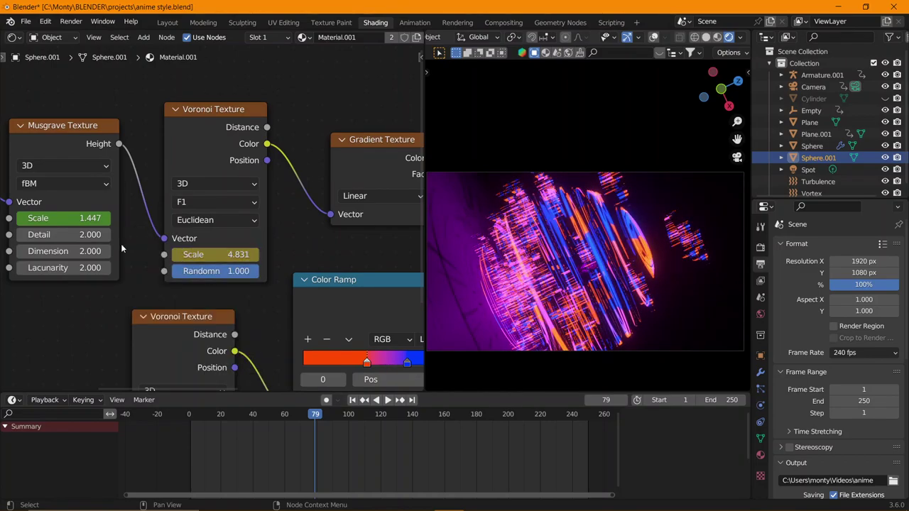
left_click_drag(93, 218, 75, 218)
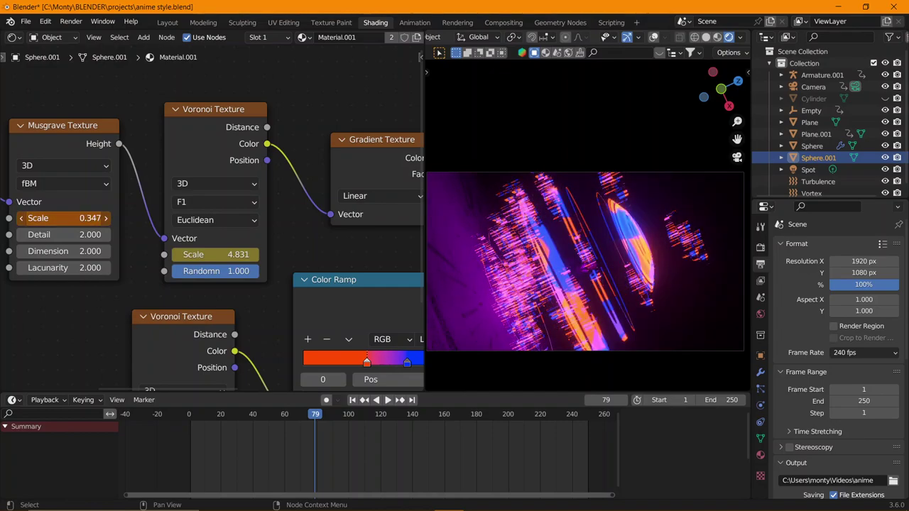
right_click(76, 218)
left_click(75, 218)
Preview playback, then set Voronoi Scale to 3.903 at frame 160.
key("space")
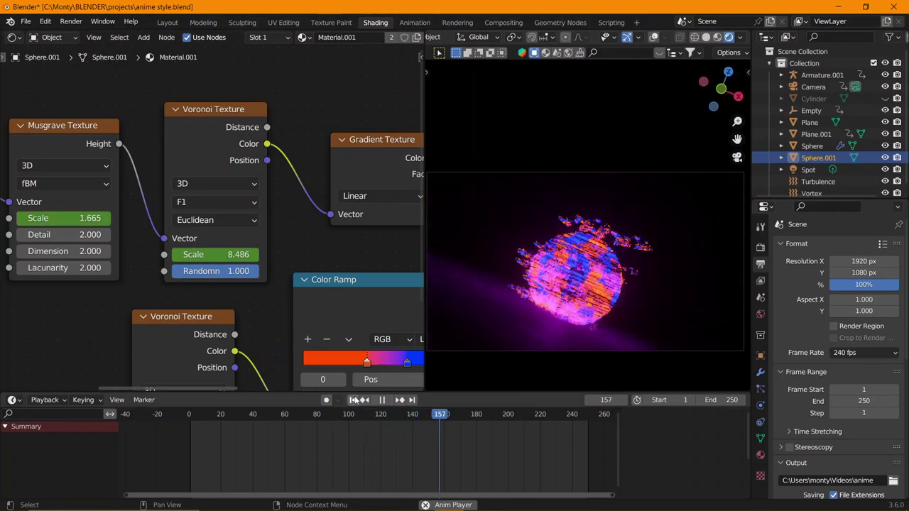
key("space")
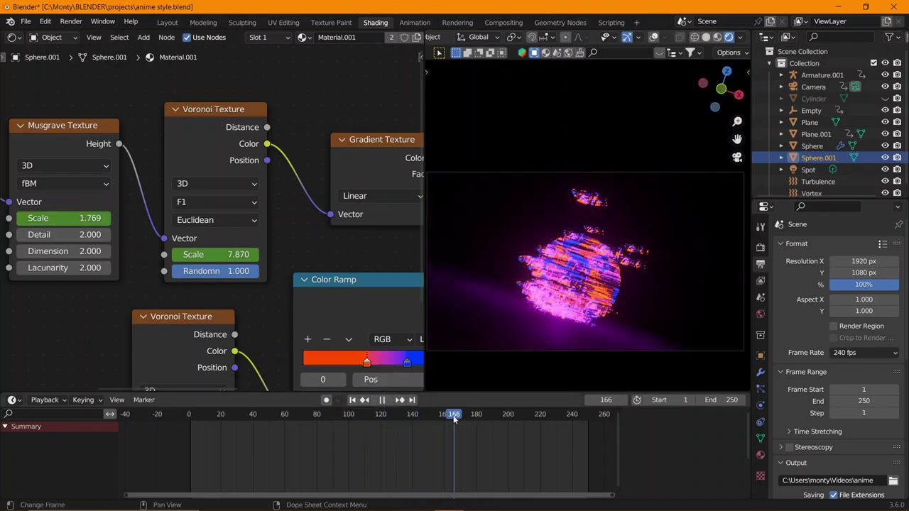
left_click_drag(447, 419, 443, 419)
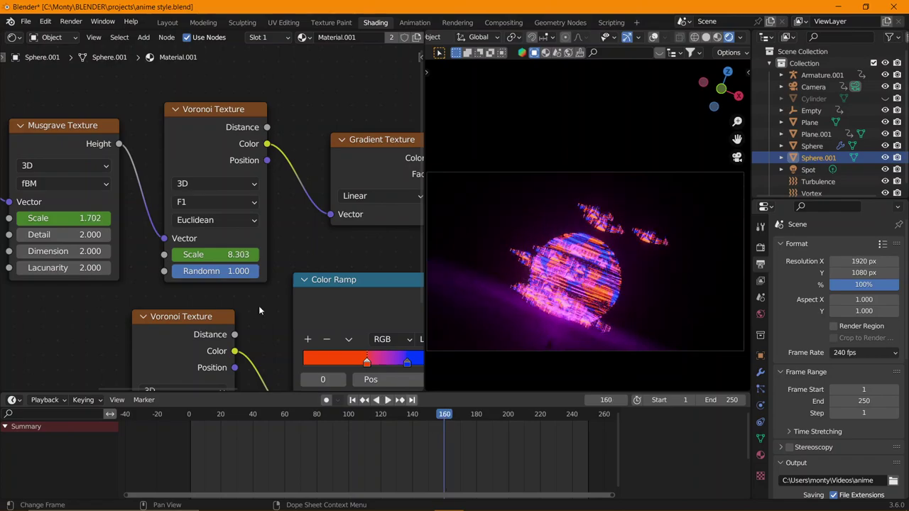
left_click_drag(206, 254, 218, 255)
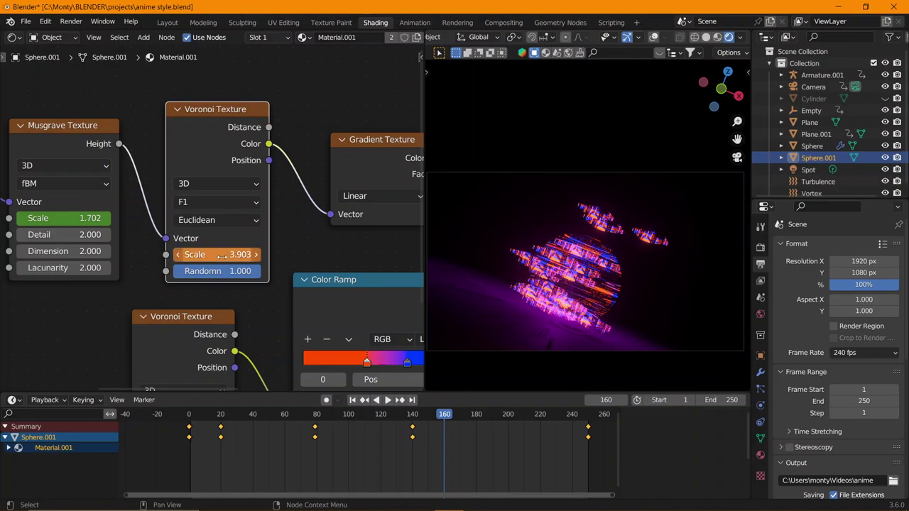
Keyframe the Voronoi Scale (3.903) and Musgrave Scale (0.502) at frame 160.
right_click(221, 254)
left_click(220, 254)
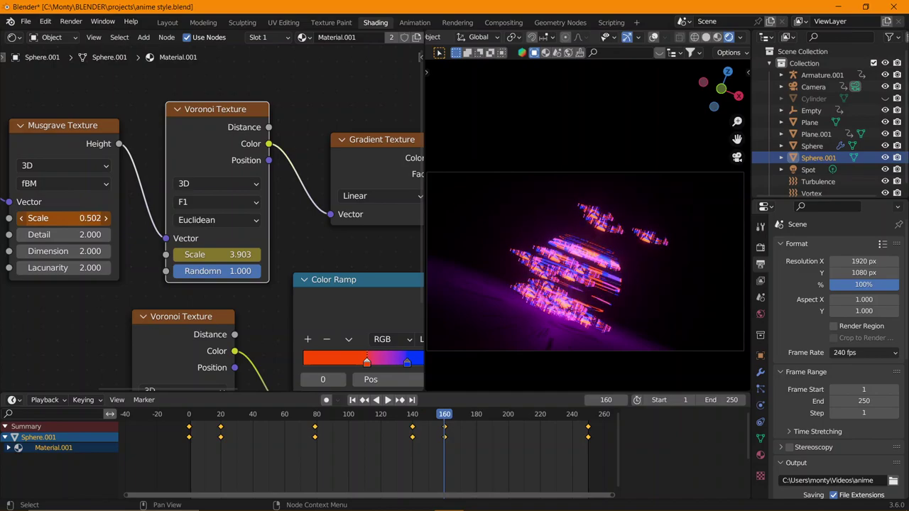
right_click(64, 218)
left_click(57, 215)
Play the glitch animation, then return to a front view in solid shading.
key("space")
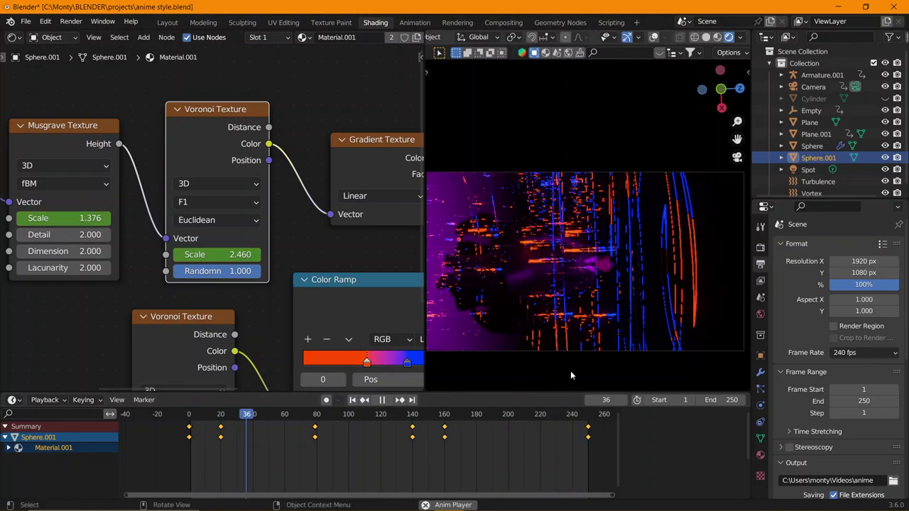
scroll(568, 348, "down", 2)
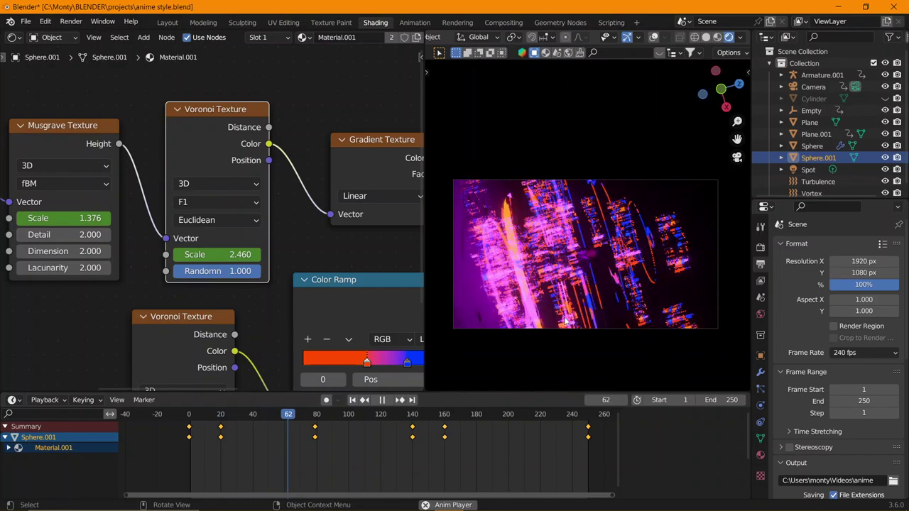
scroll(566, 323, "up", 2)
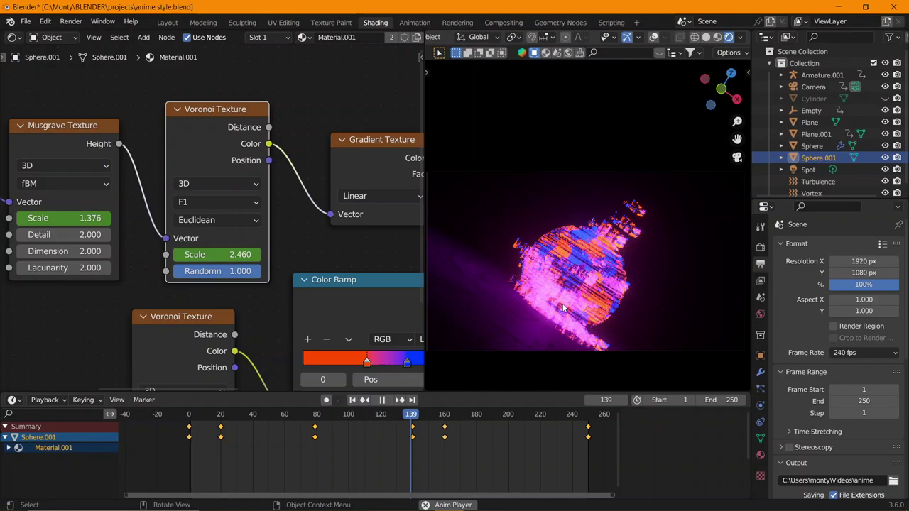
key("KP_1")
key("space")
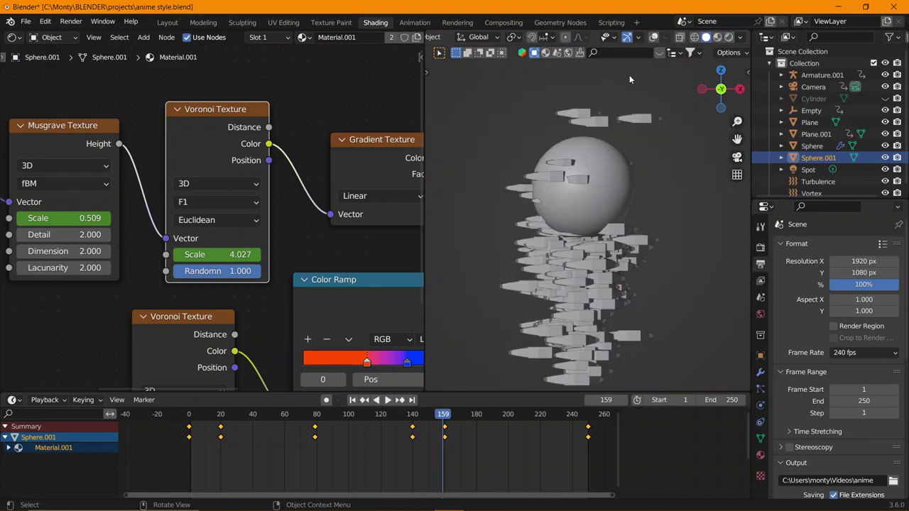
Select the Vortex force field and tune its Inflow to -1.800 while replaying the simulation.
left_click(654, 37)
left_click(659, 306)
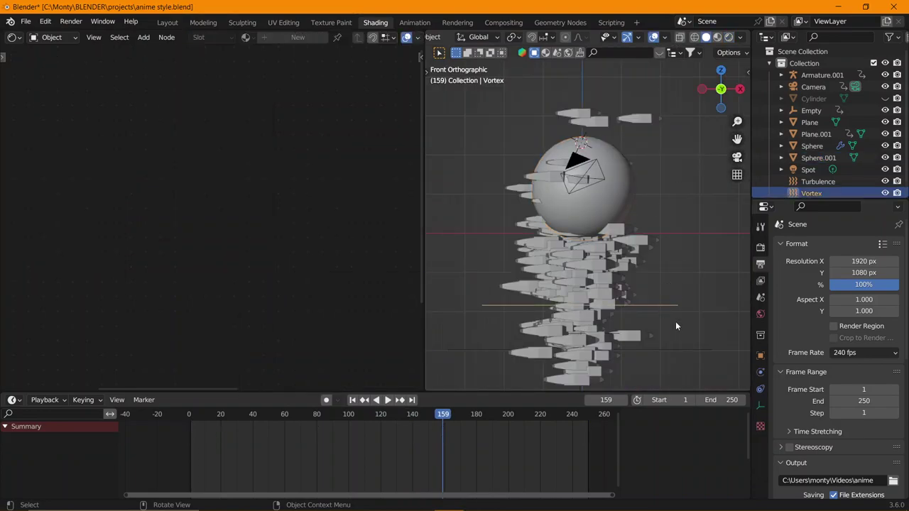
left_click(756, 373)
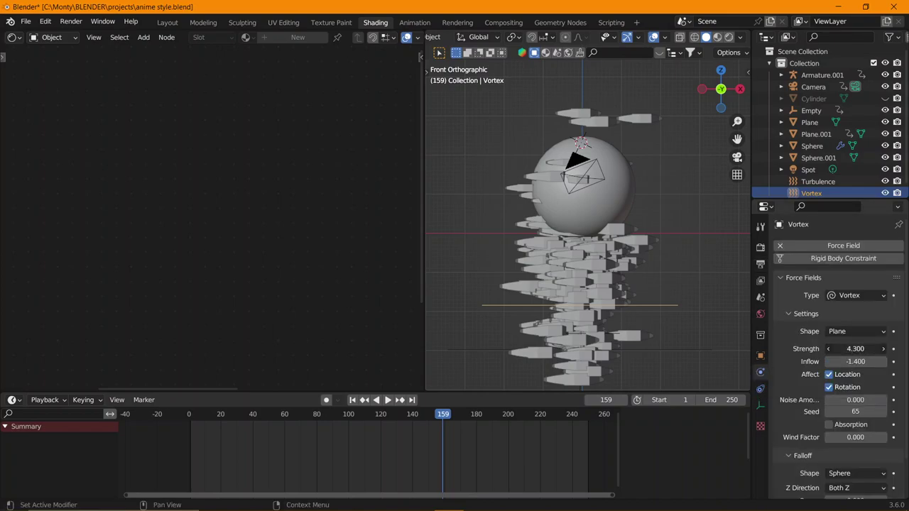
left_click(186, 414)
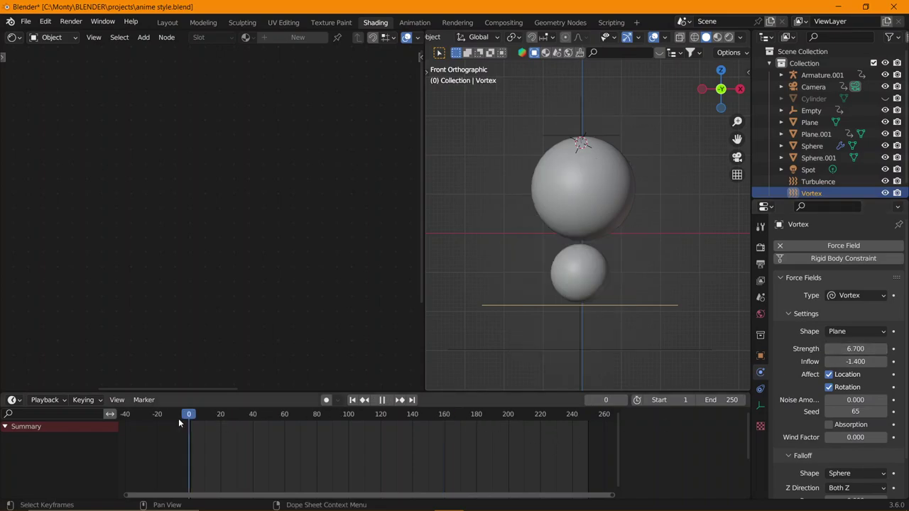
key("space")
left_click_drag(856, 362, 845, 362)
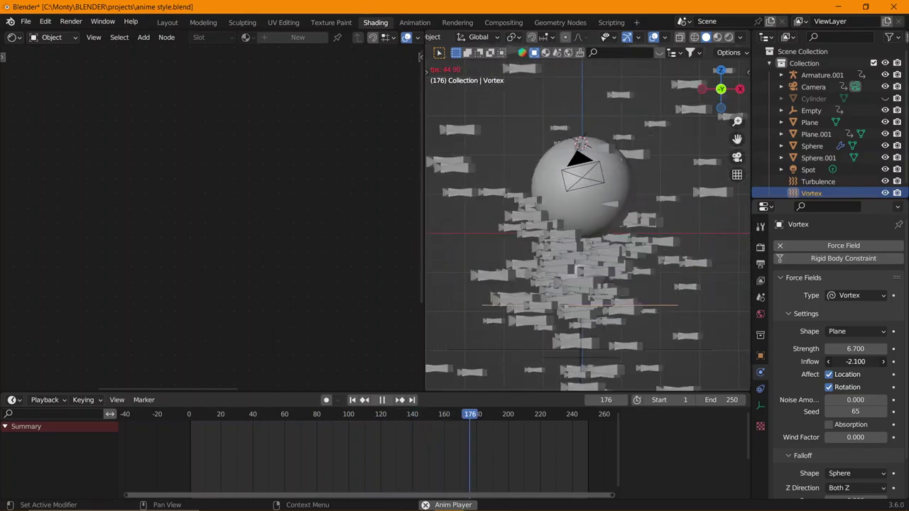
left_click_drag(845, 361, 745, 381)
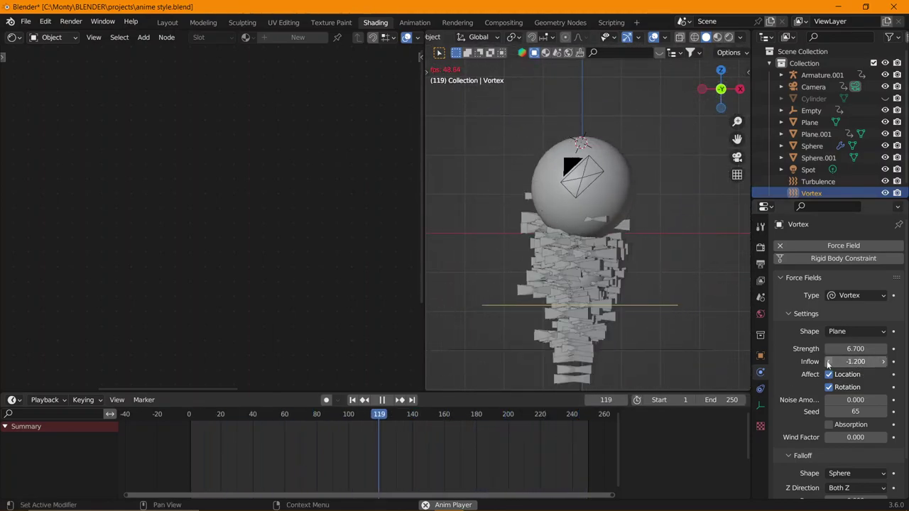
left_click_drag(855, 361, 848, 361)
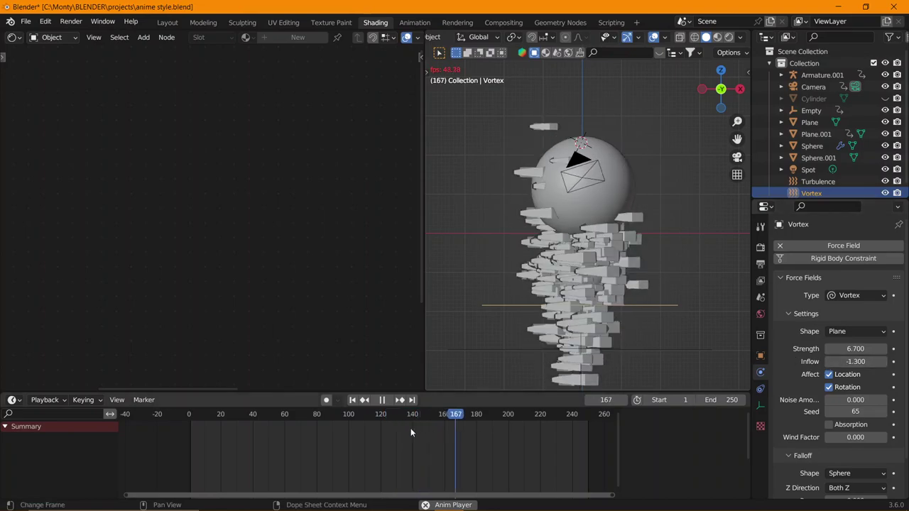
left_click(188, 414)
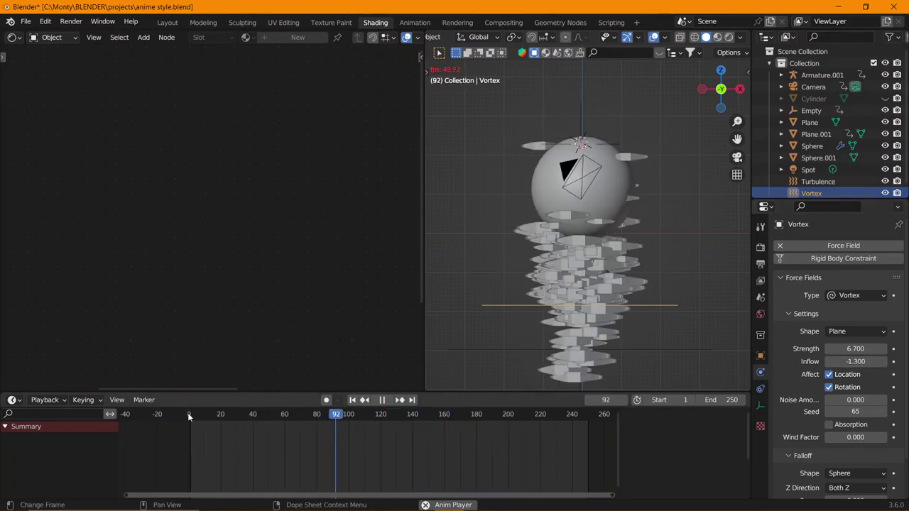
left_click_drag(856, 362, 838, 361)
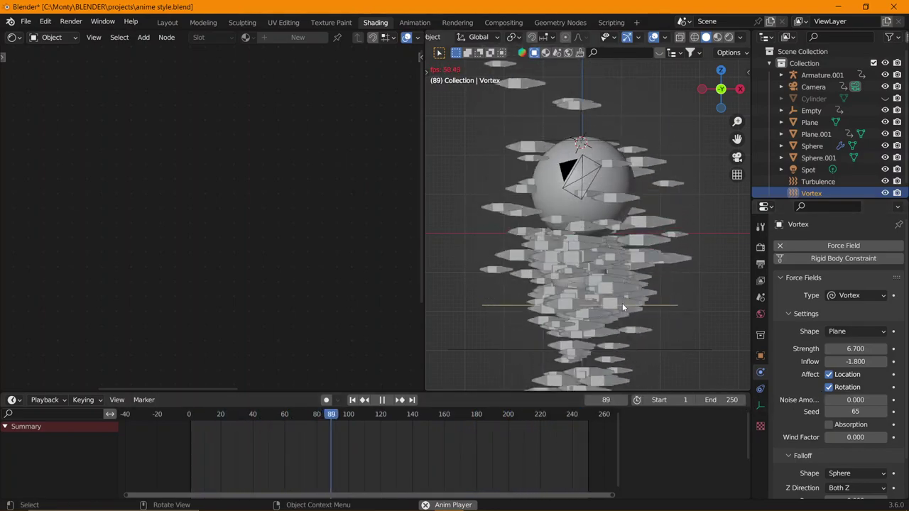
key("space")
Lower the Vortex force field along Z beneath the sphere.
key("g")
key("z")
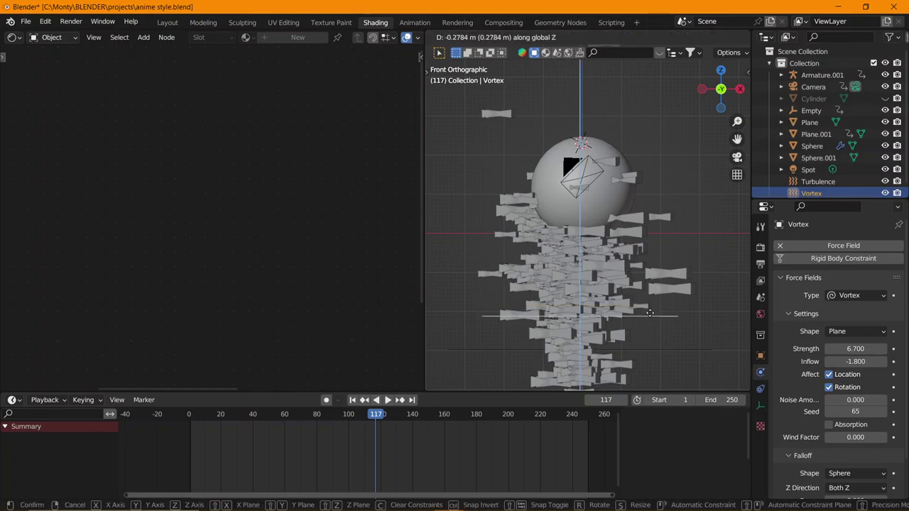
left_click(650, 314)
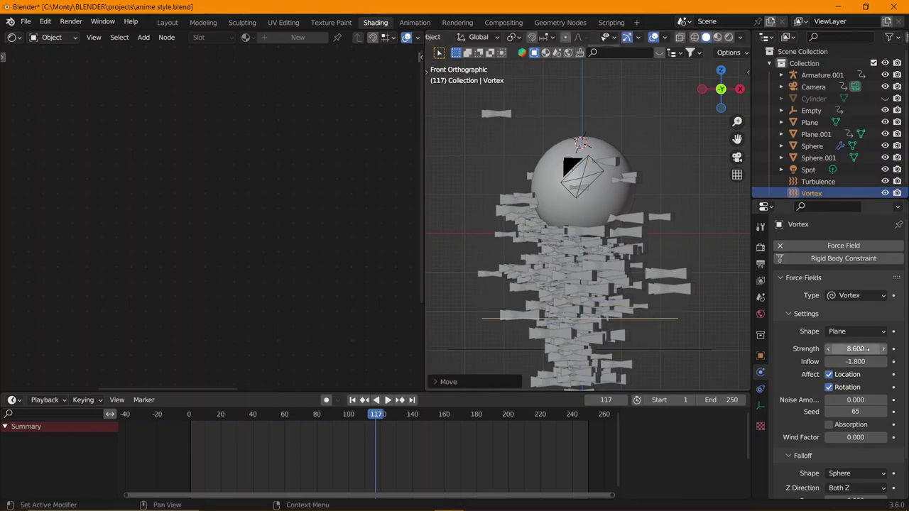
Replay the particle simulation from the first frame to review the vortex at Strength 13.200, Inflow -1.600.
left_click(189, 415)
key("space")
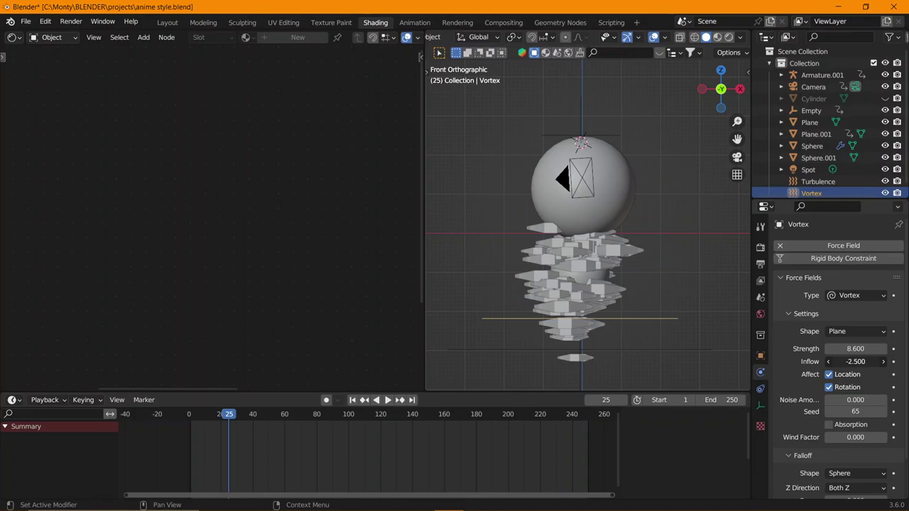
left_click(192, 415)
key("space")
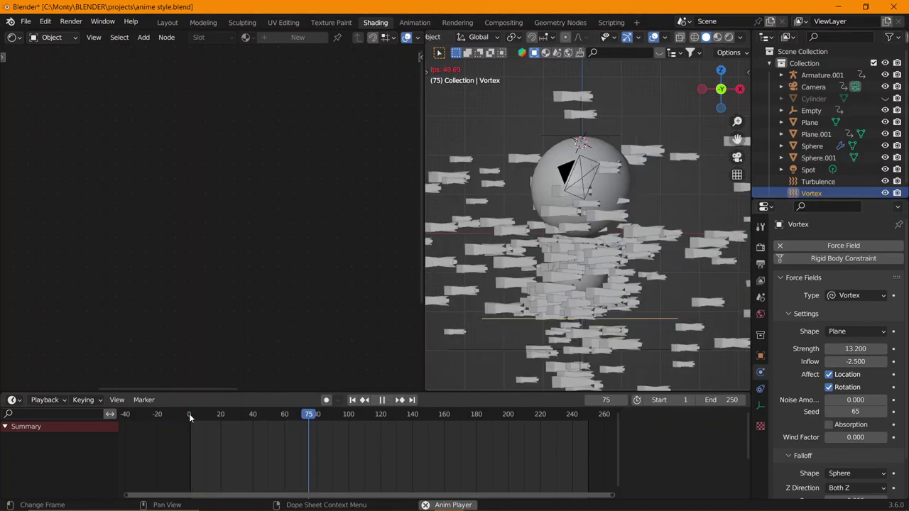
key("space")
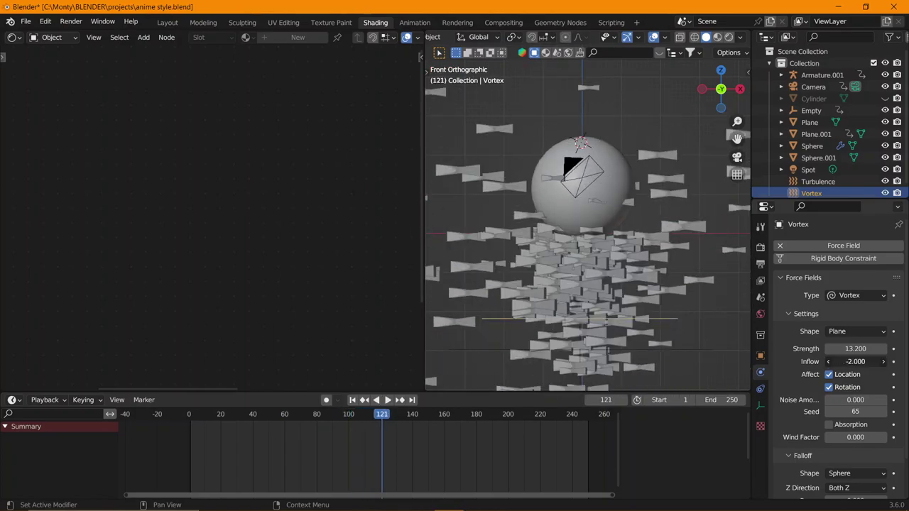
left_click(189, 414)
key("space")
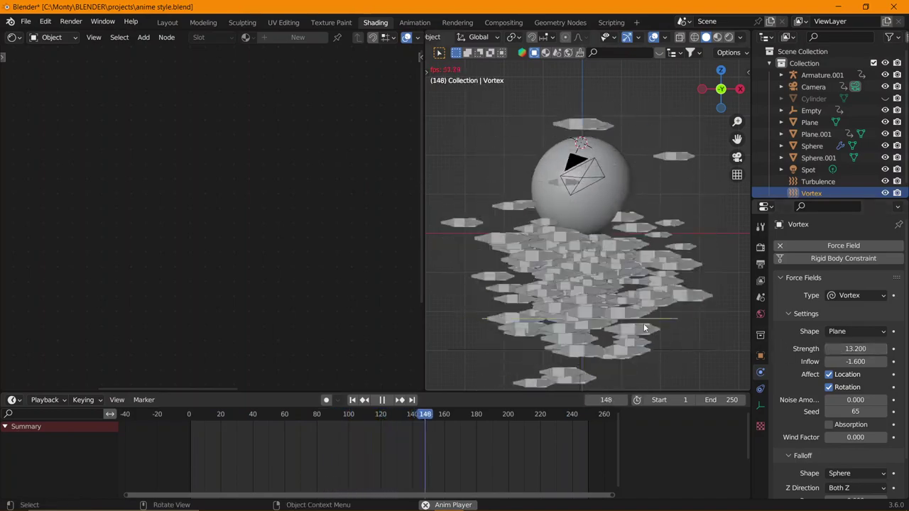
Move the particle-emitting Sphere to a new height along Z.
key("space")
left_click(576, 282)
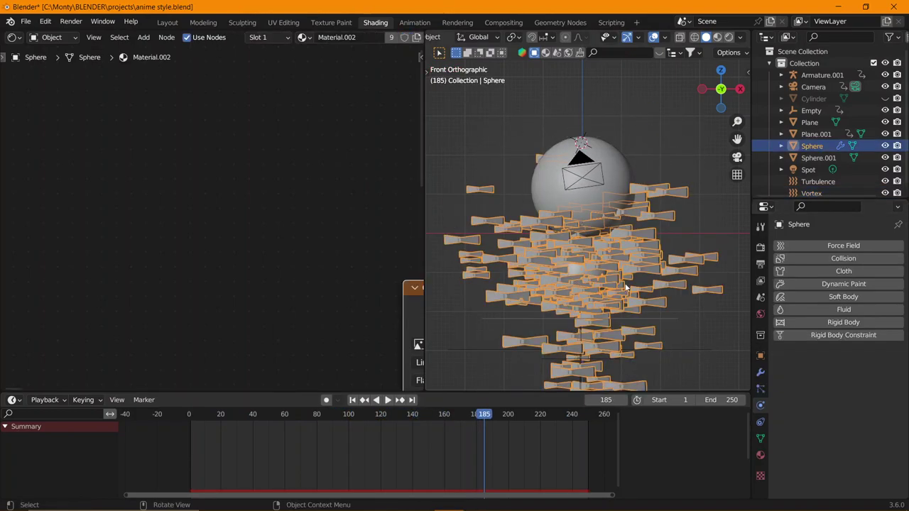
key("g")
key("z")
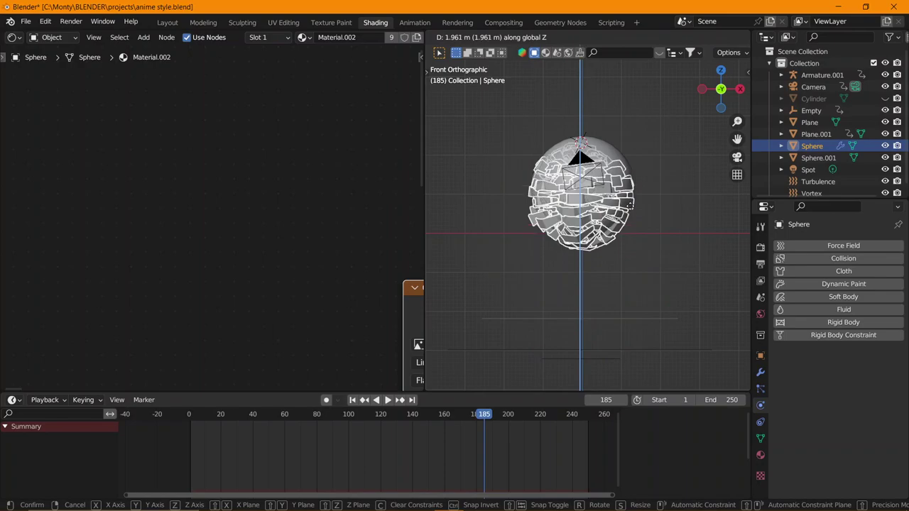
left_click(628, 218)
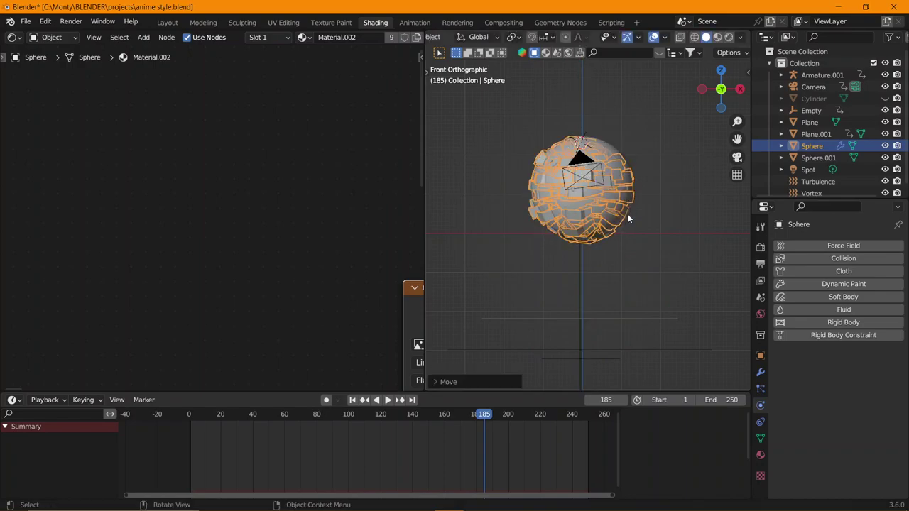
Replay in rendered shading without overlays and show the Sphere's material with its preview expanded.
left_click(186, 413)
key("space")
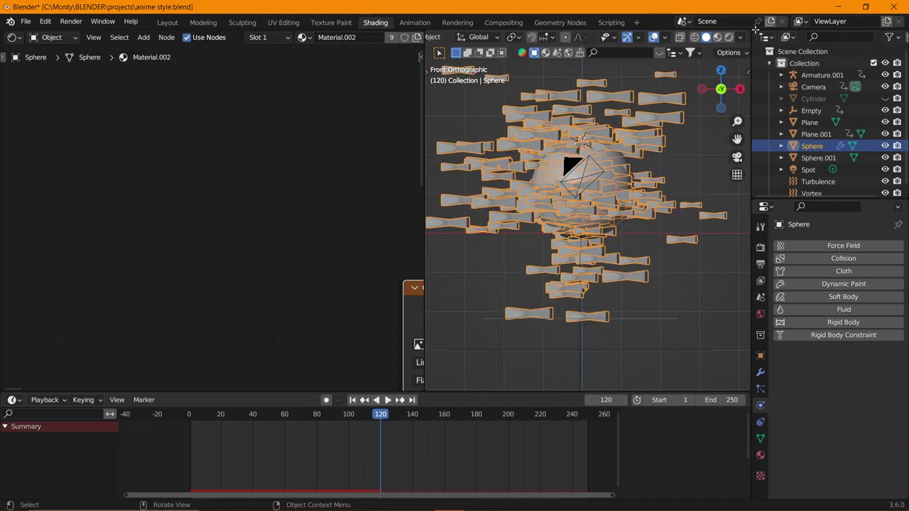
left_click(728, 37)
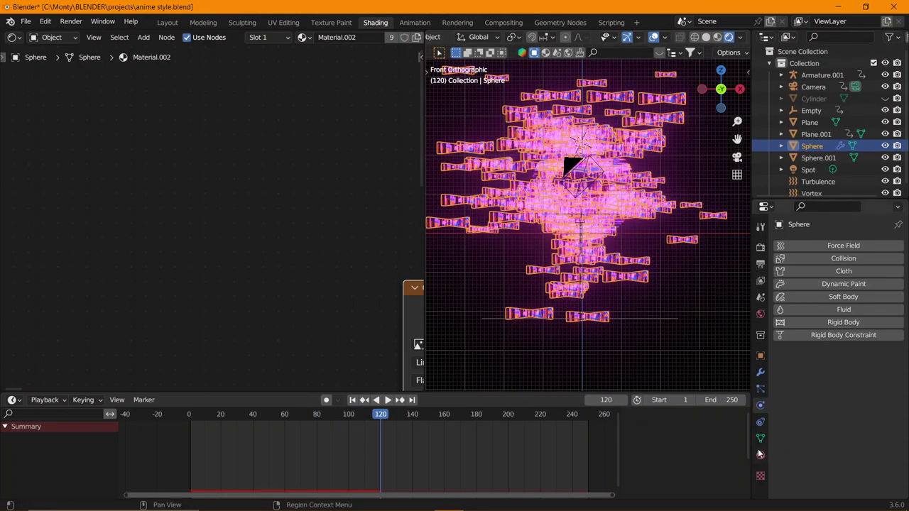
left_click(760, 455)
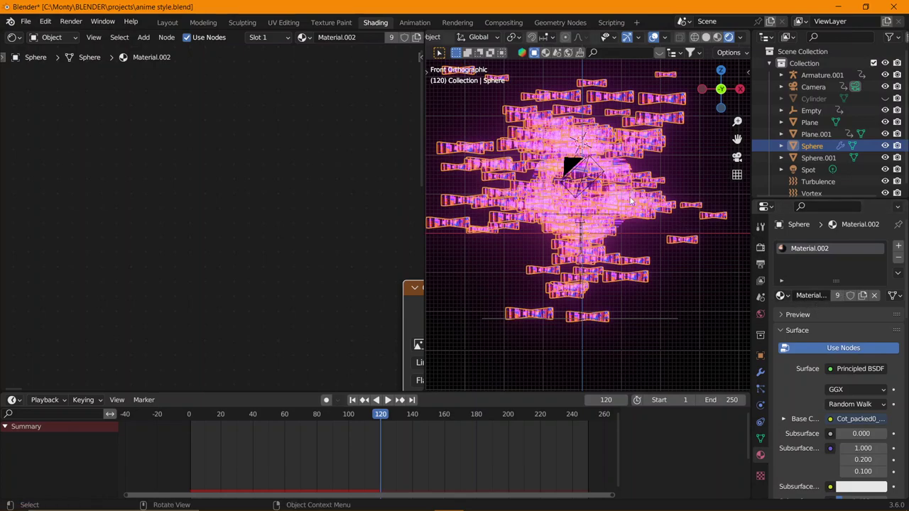
key("space")
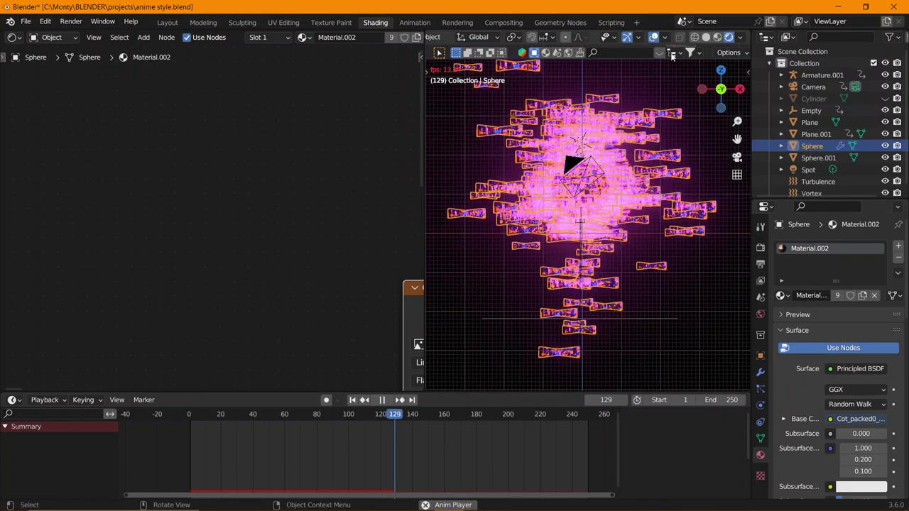
left_click(653, 37)
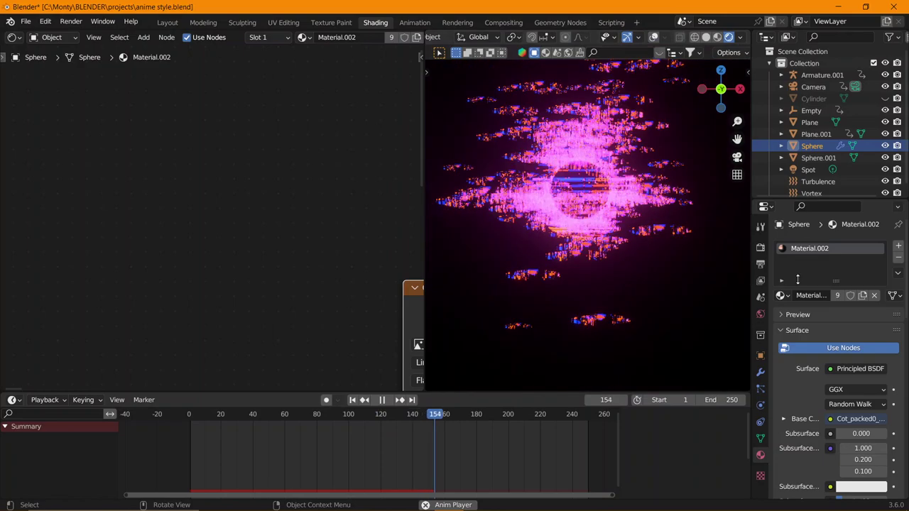
key("space")
left_click(796, 314)
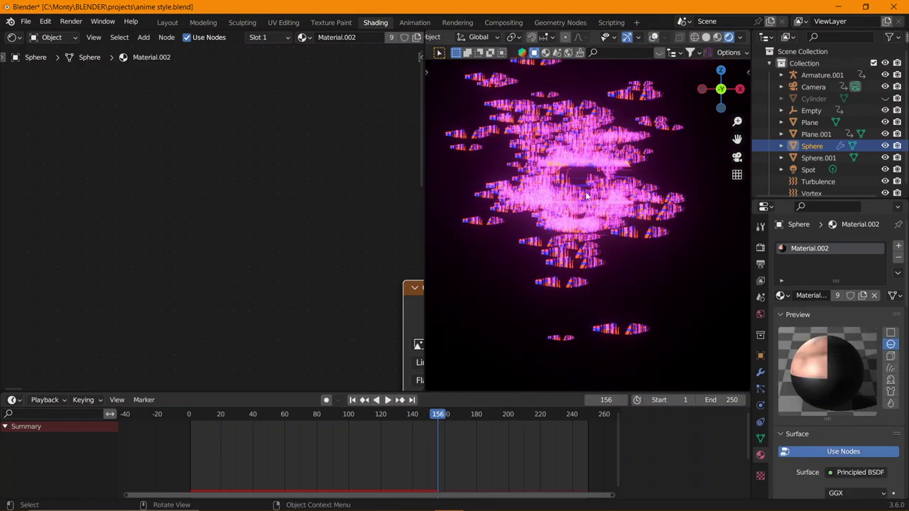
Give the Sphere a new material with a Transparent BSDF surface and screen space refraction.
left_click(861, 296)
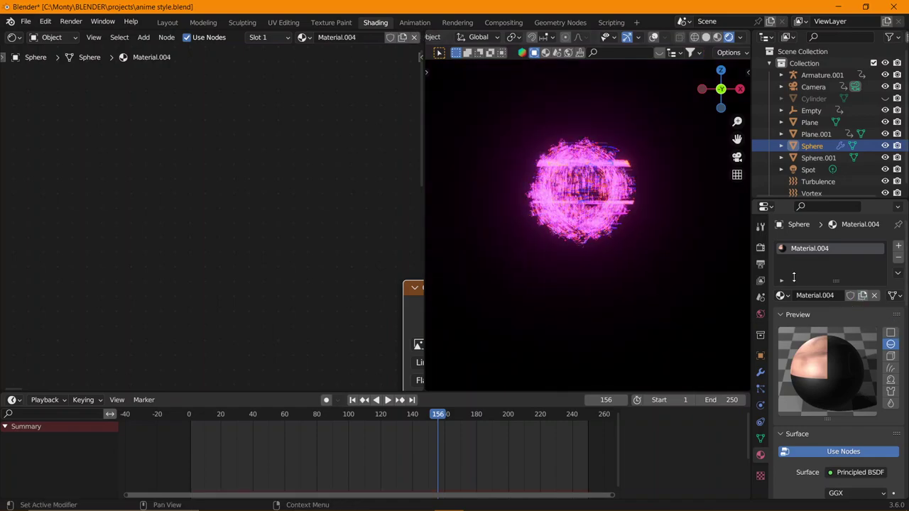
left_click(873, 296)
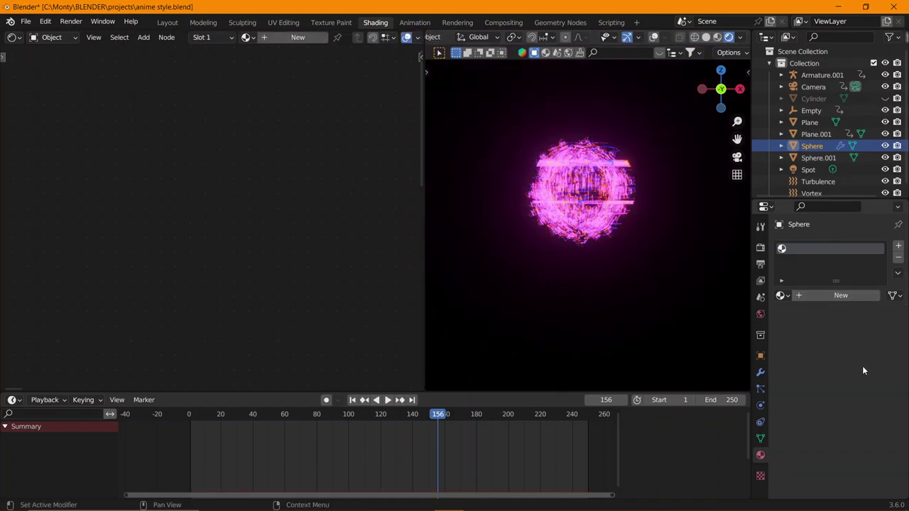
left_click(845, 295)
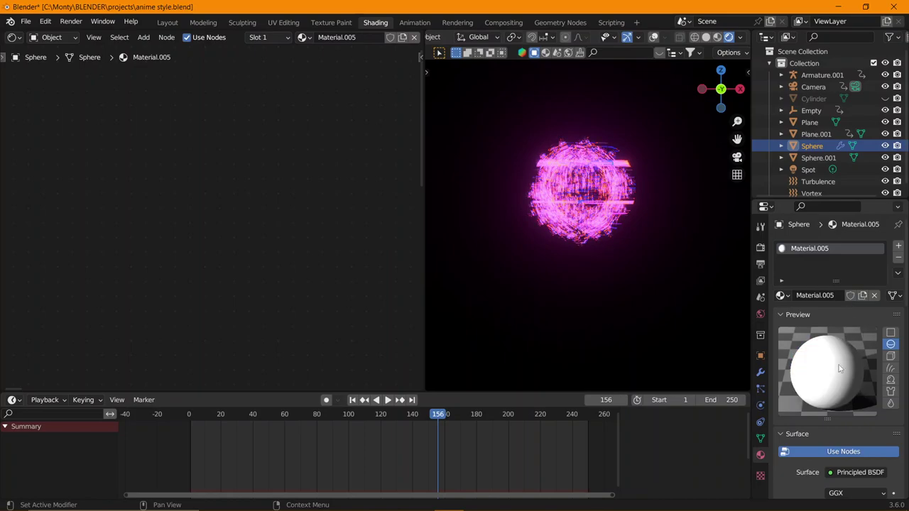
scroll(839, 368, "down", 4)
left_click(857, 360)
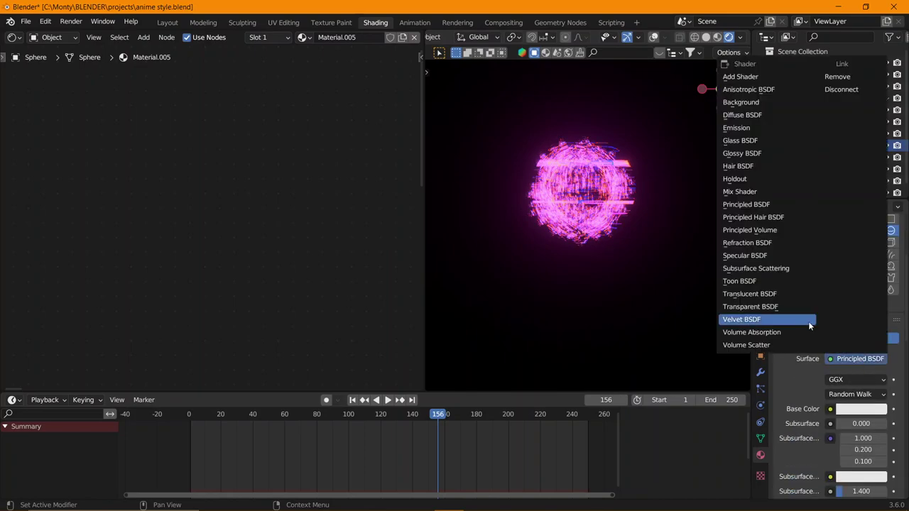
left_click(781, 307)
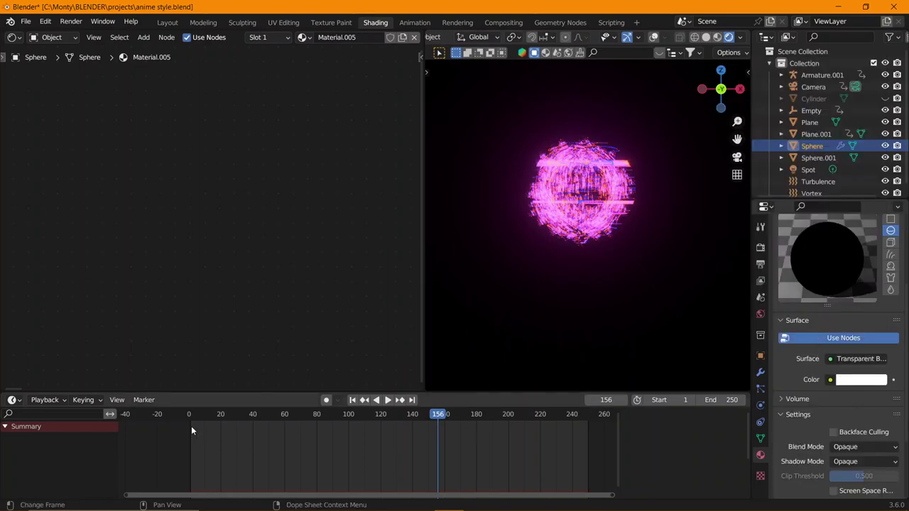
scroll(835, 449, "down", 3)
left_click(833, 397)
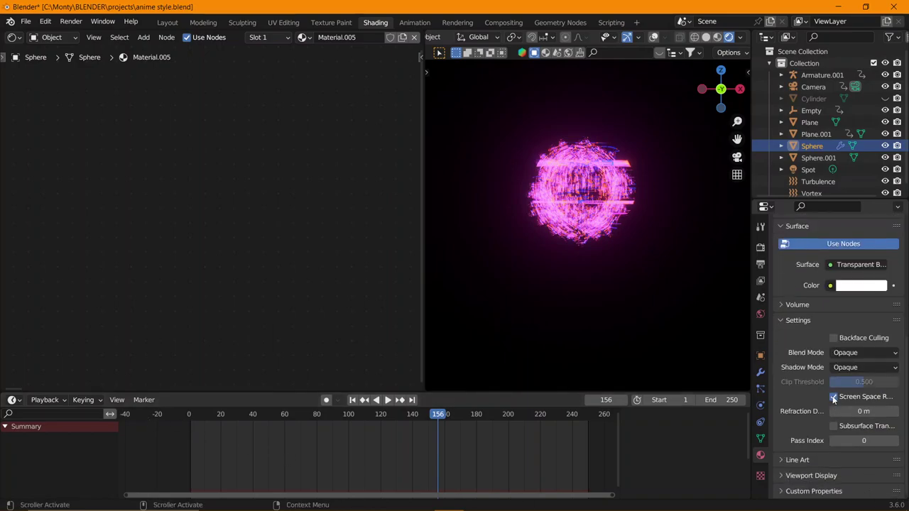
Set the material's Blend Mode to Alpha Blend and Shadow Mode to Alpha Hashed.
left_click(188, 414)
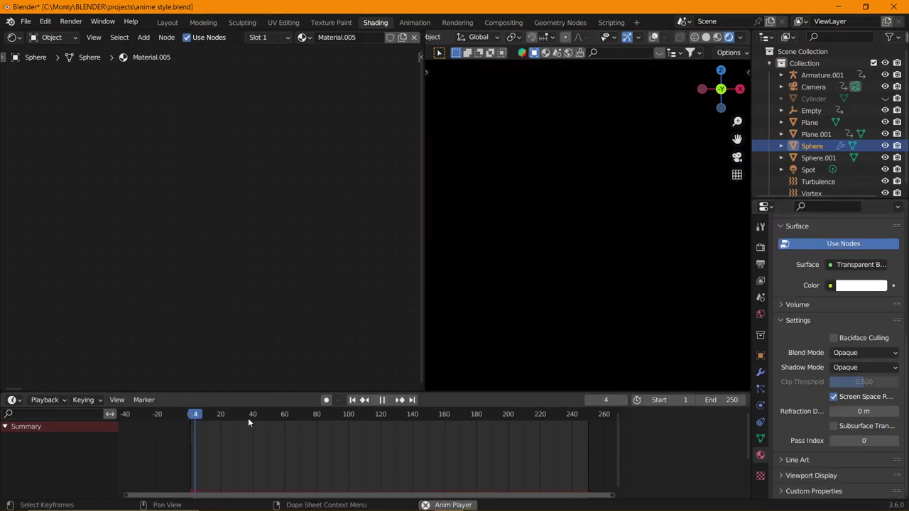
key("space")
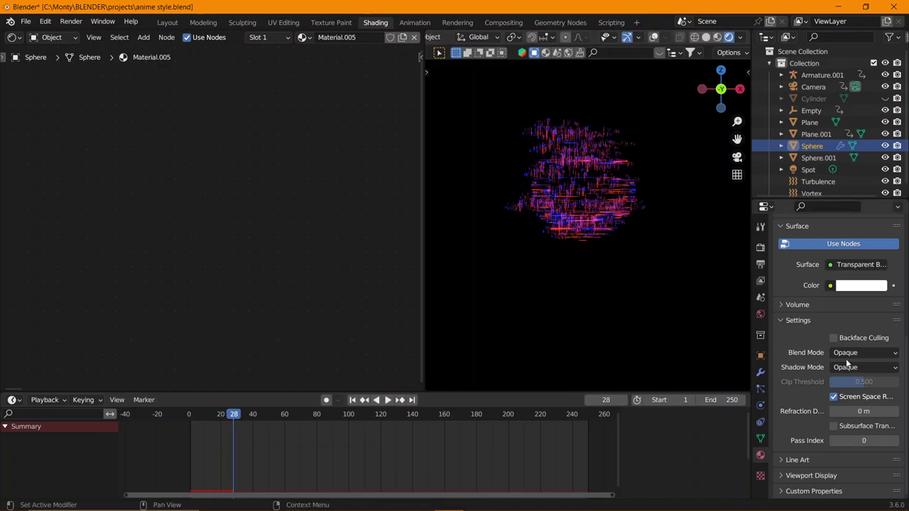
left_click(845, 353)
left_click(845, 404)
left_click(862, 368)
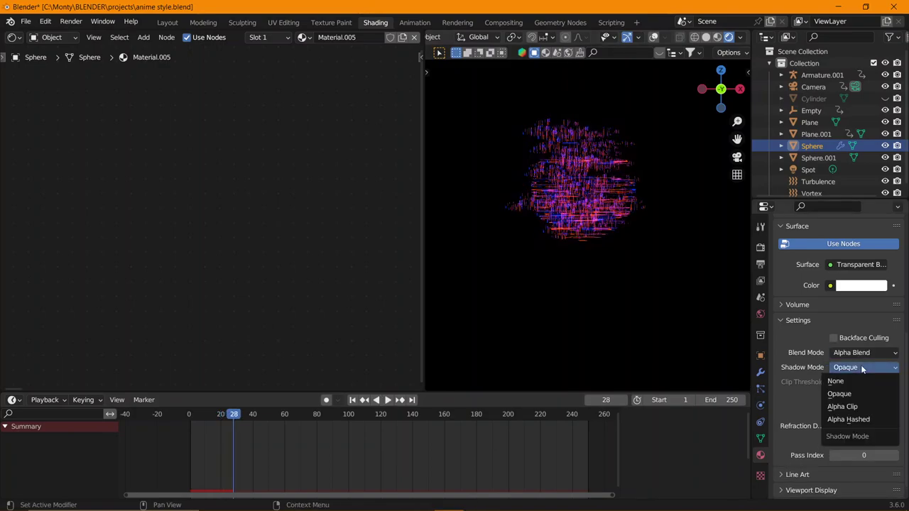
left_click(842, 418)
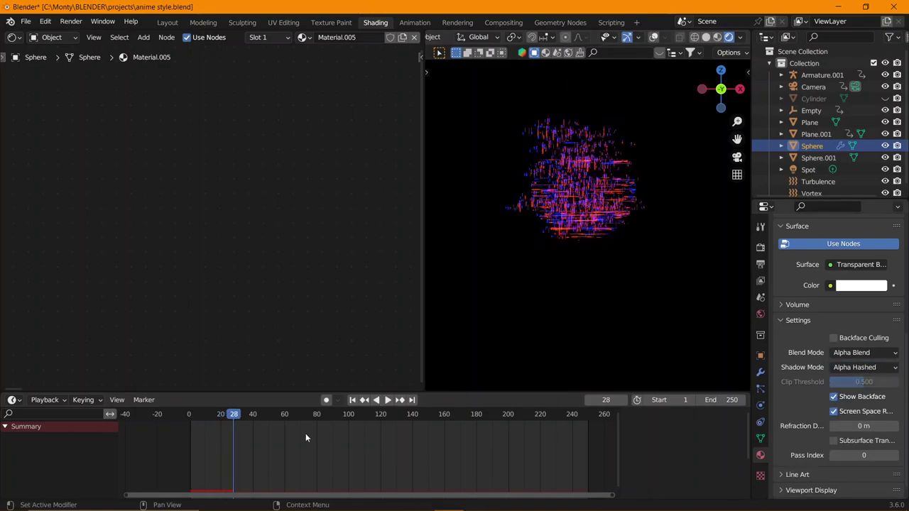
left_click(187, 414)
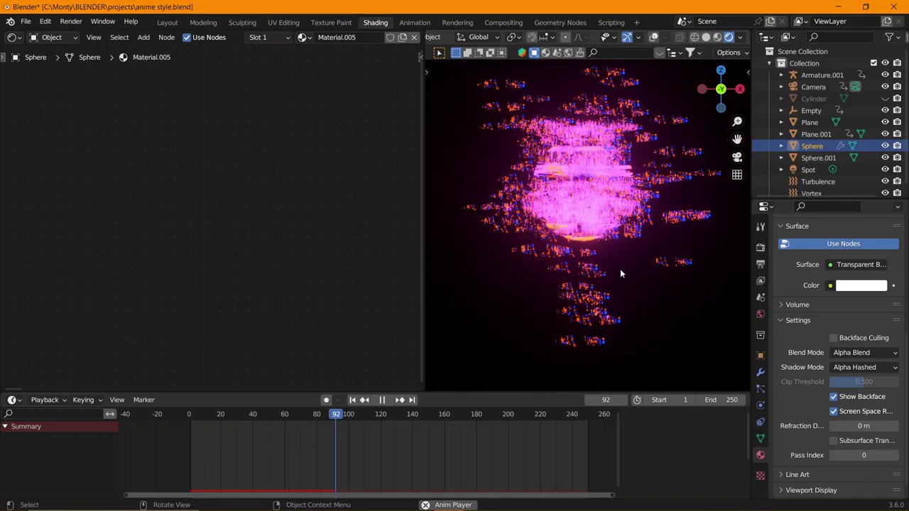
Lower the sphere along Z and replay the animation from the first frame.
key("space")
key("g")
key("z")
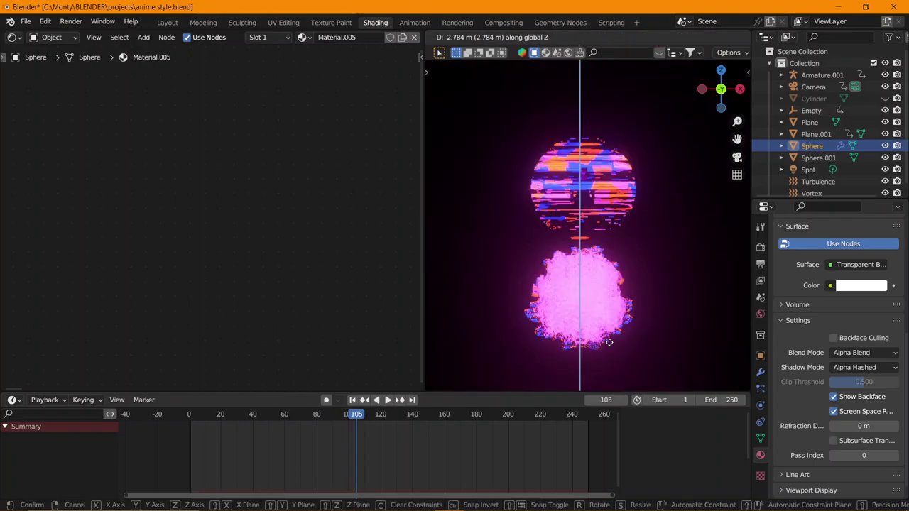
left_click(624, 395)
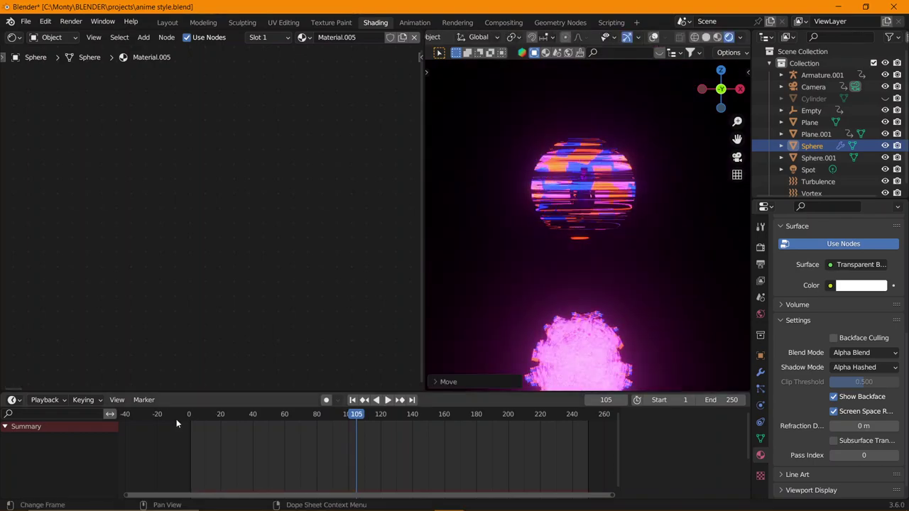
left_click(176, 419)
key("space")
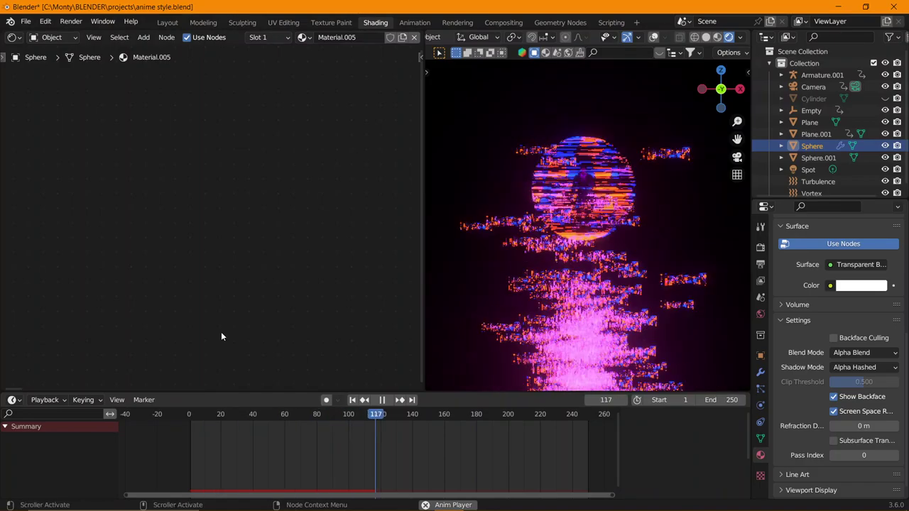
key("space")
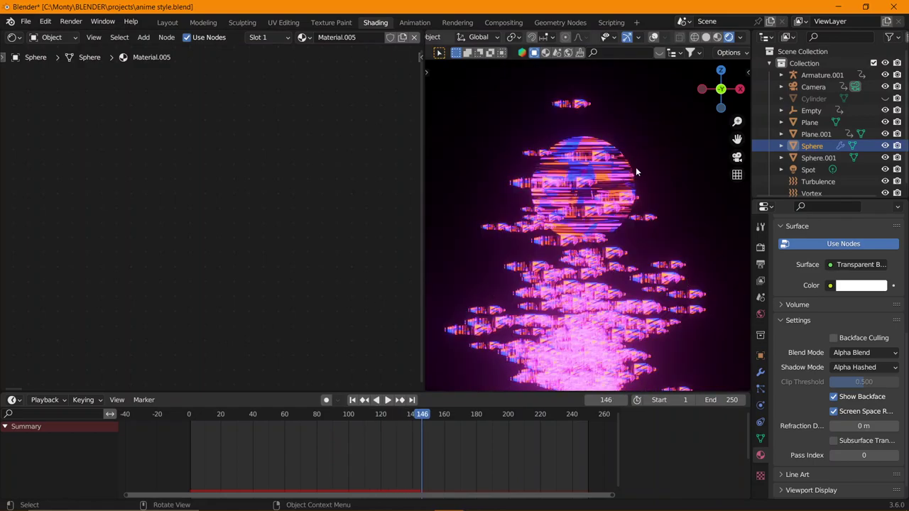
Switch to the scene camera view and replay the animation from the start.
key("KP_0")
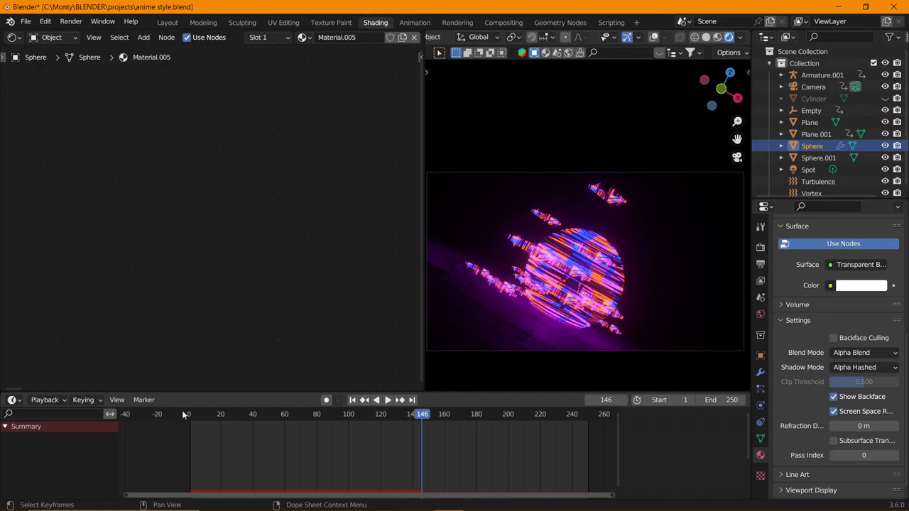
key("shift+Left")
key("space")
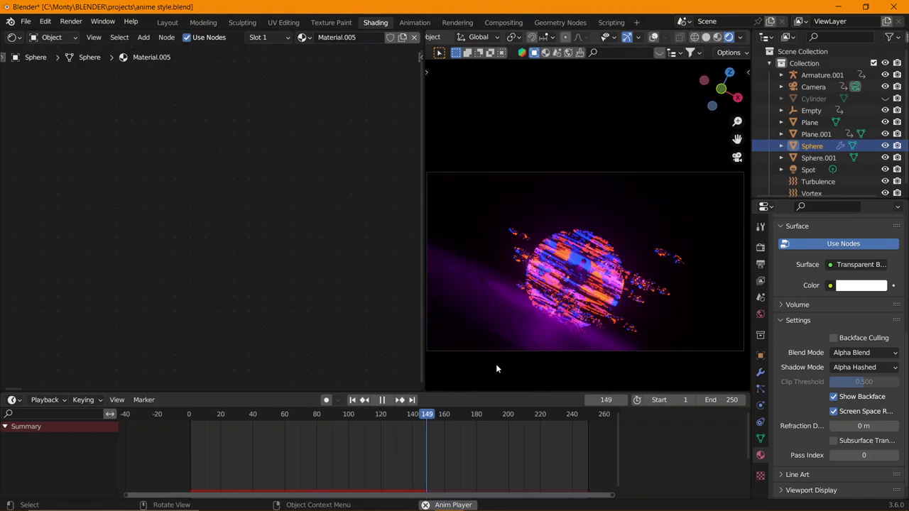
key("space")
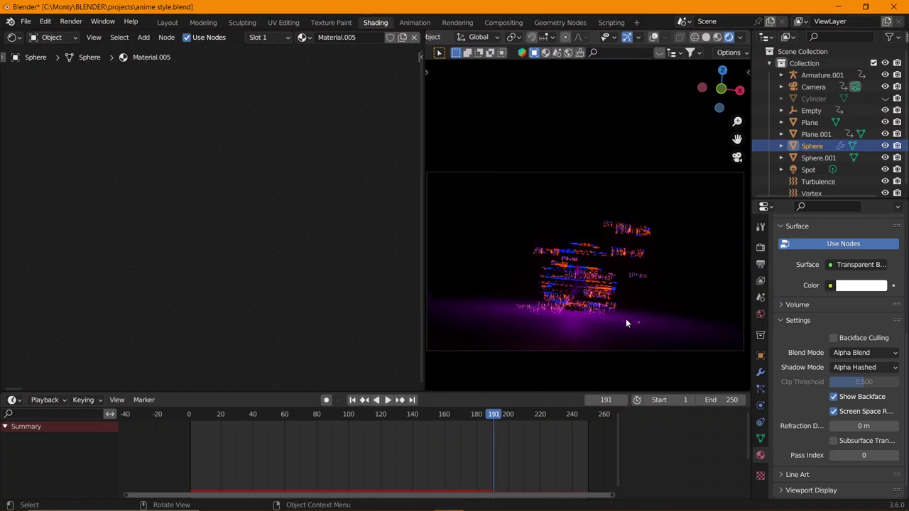
Fine-tune the sphere's height along Z twice so it sits just above the floor, then replay.
key("g")
key("z")
left_click(628, 312)
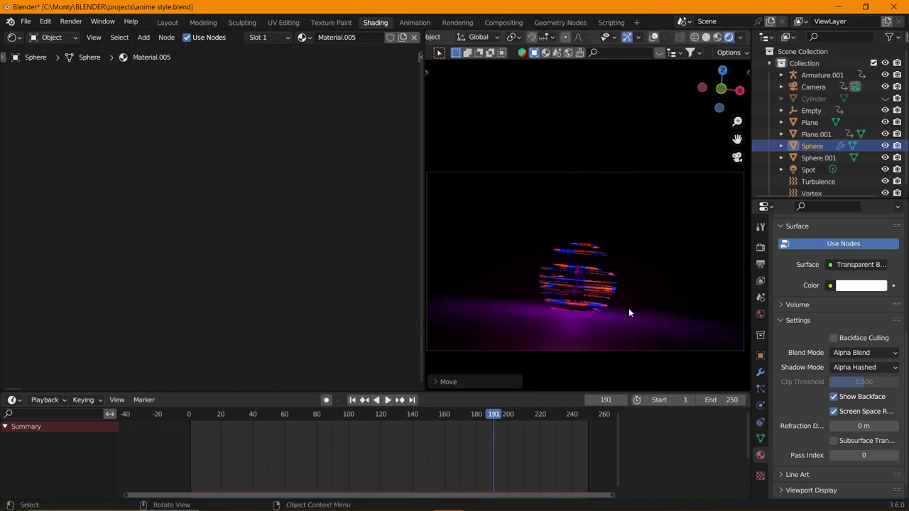
key("g")
key("z")
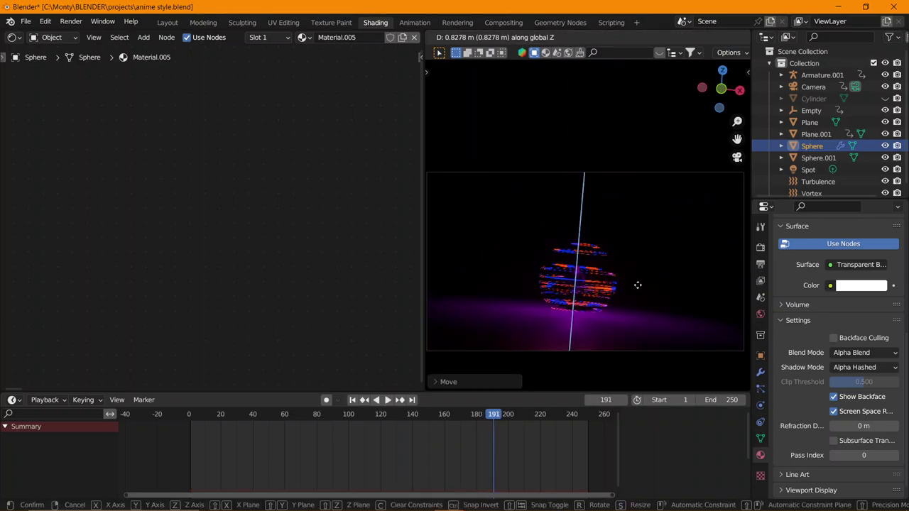
left_click(637, 285)
key("shift+Left")
key("space")
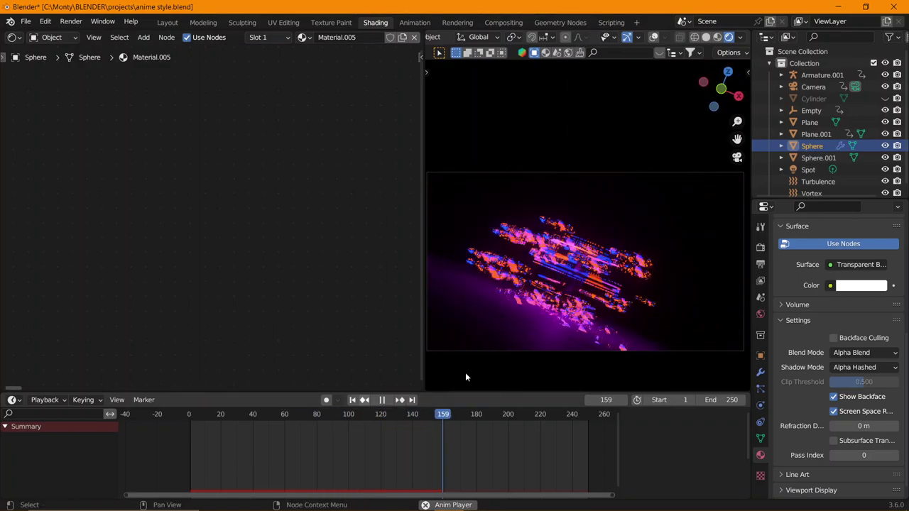
Select Sphere.001, move its Color Ramp white stop to 0.799, and replay from the start.
key("space")
left_click(583, 260)
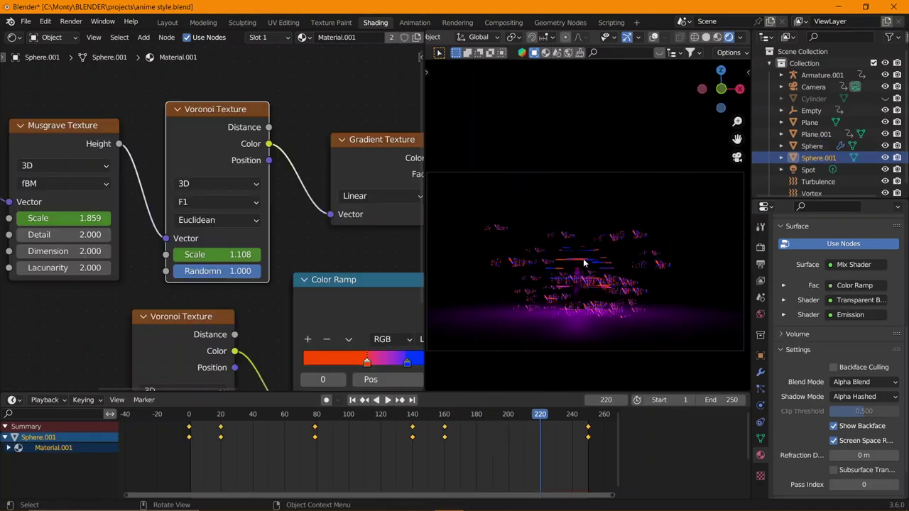
scroll(283, 263, "right", 6, "ctrl")
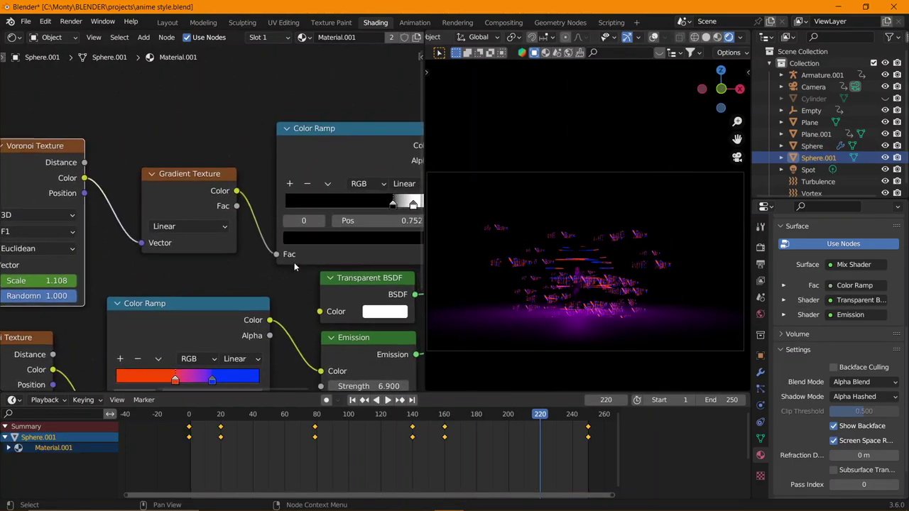
scroll(294, 262, "up", 2)
left_click(360, 419)
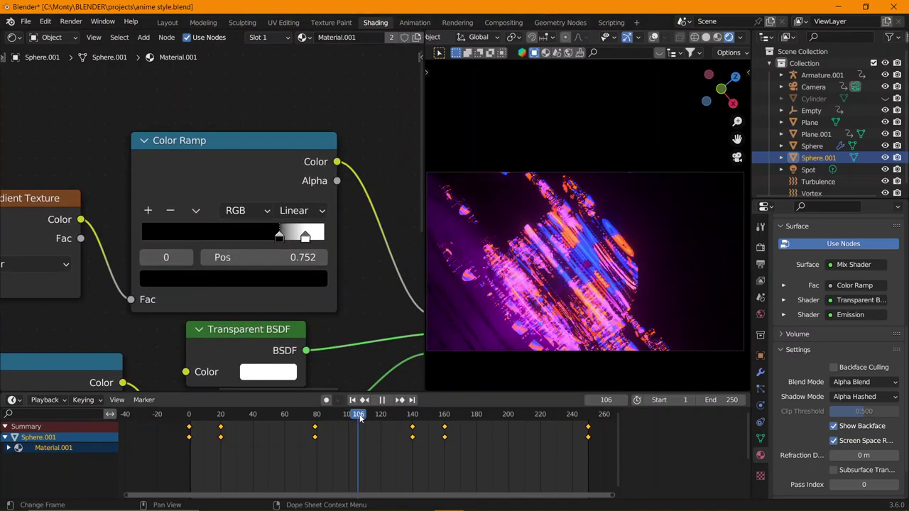
left_click_drag(278, 238, 287, 241)
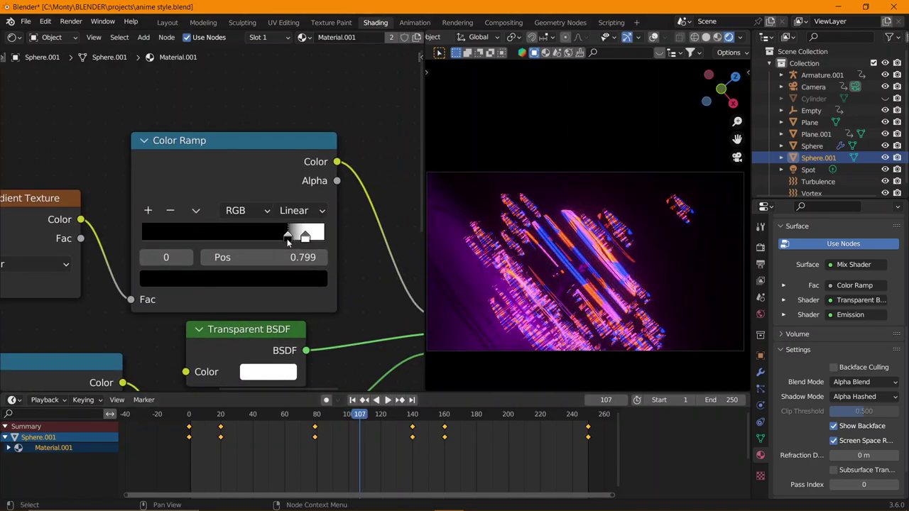
left_click(189, 418)
key("space")
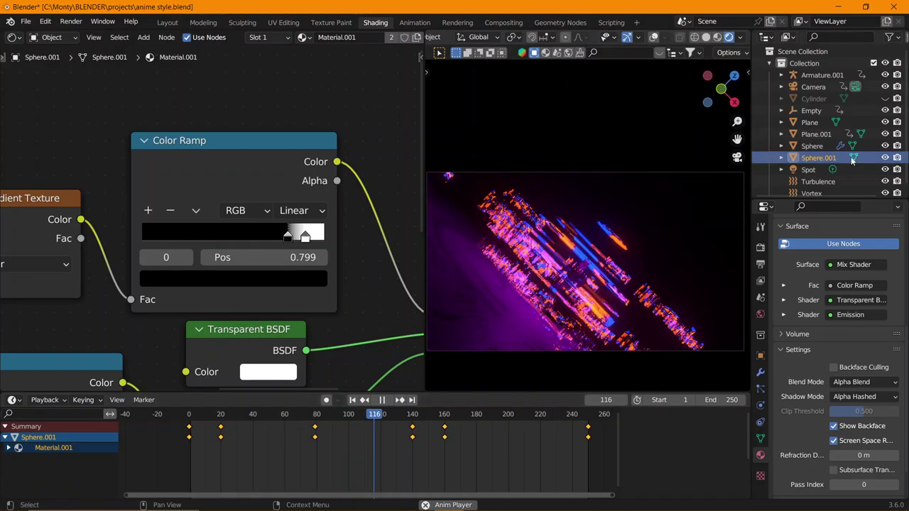
Disable rendering for the original Sphere while keeping Sphere.001 renderable.
left_click(896, 157)
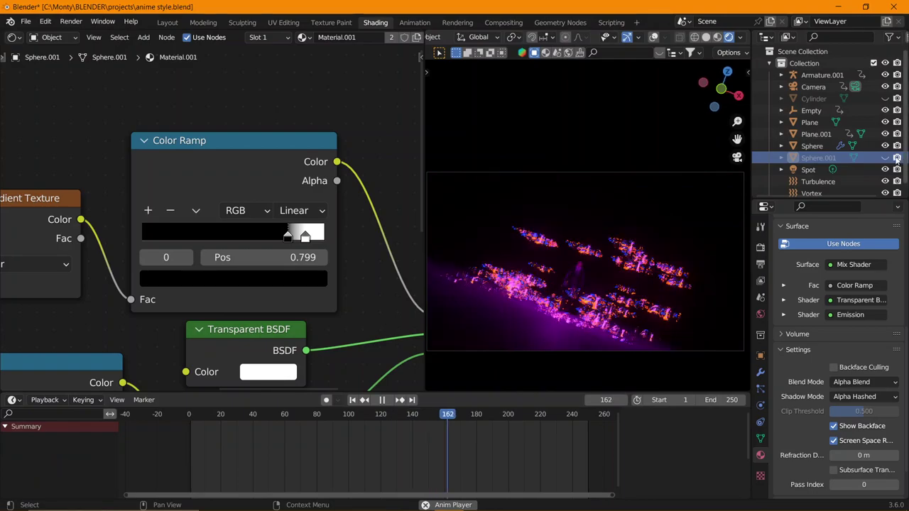
left_click(896, 158)
left_click(896, 146)
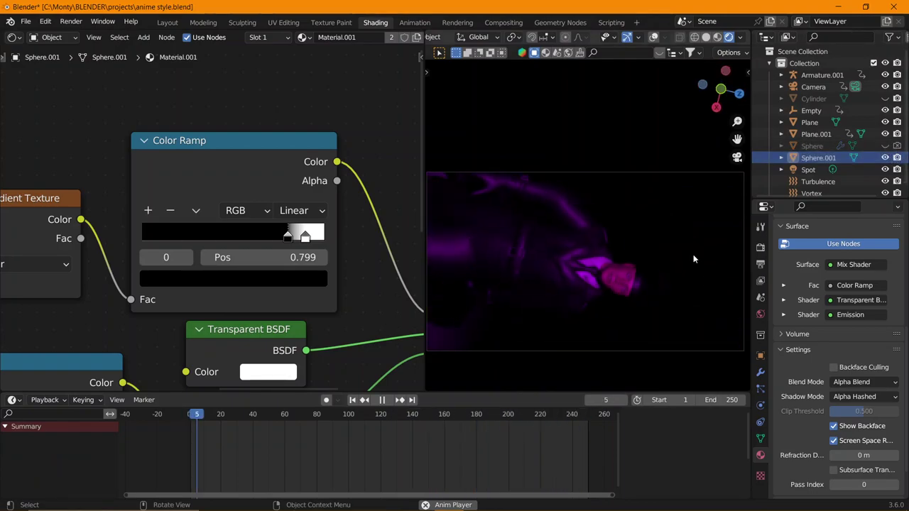
Slide the Color Ramp's dark stop left (around 0.694) and replay to check the dissolve.
key("space")
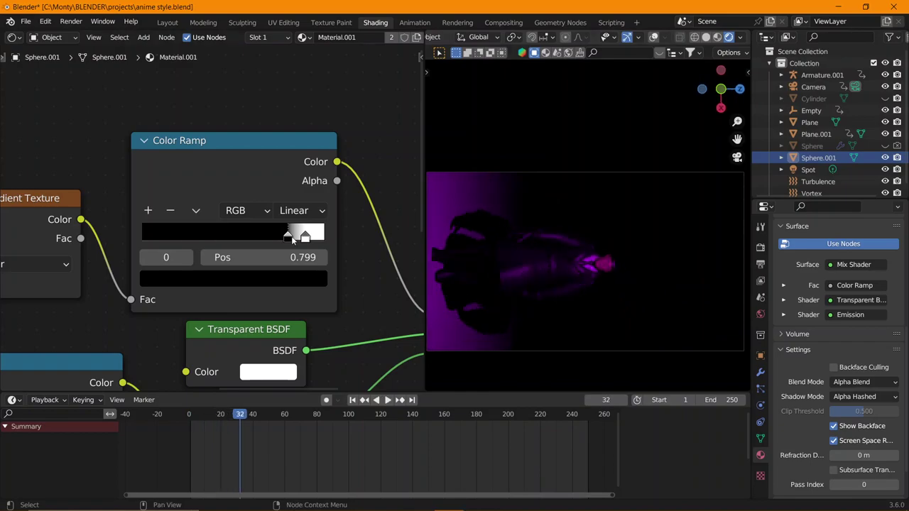
left_click_drag(288, 237, 265, 240)
key("space")
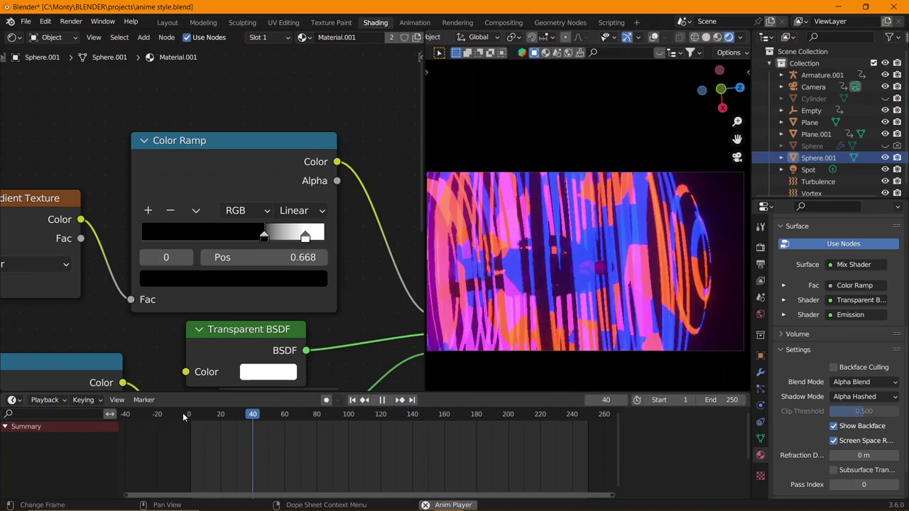
left_click(183, 416)
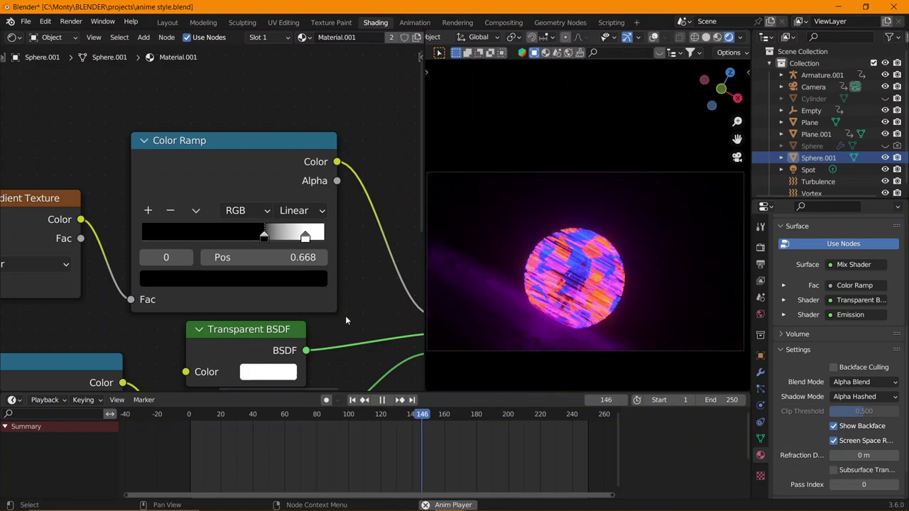
key("space")
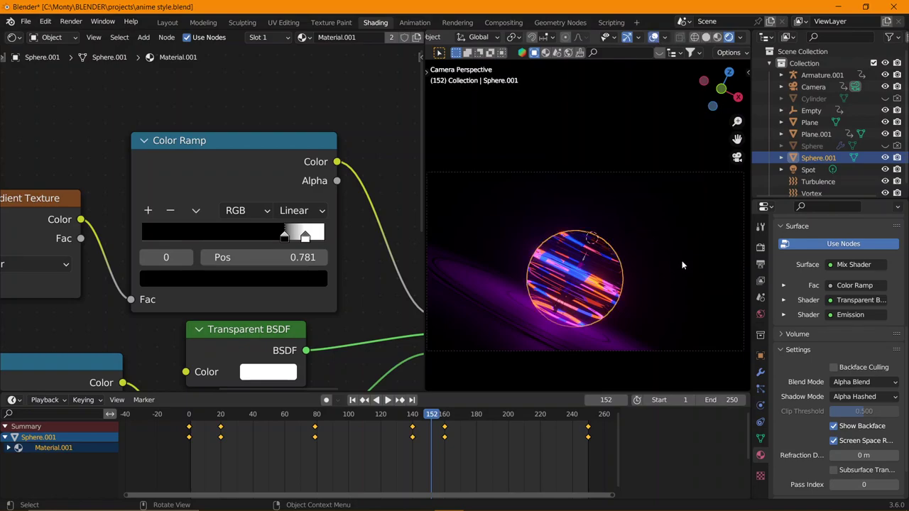
Duplicate the streak sphere in place as Sphere.002 and resize the copy.
key("shift+d")
right_click(707, 271)
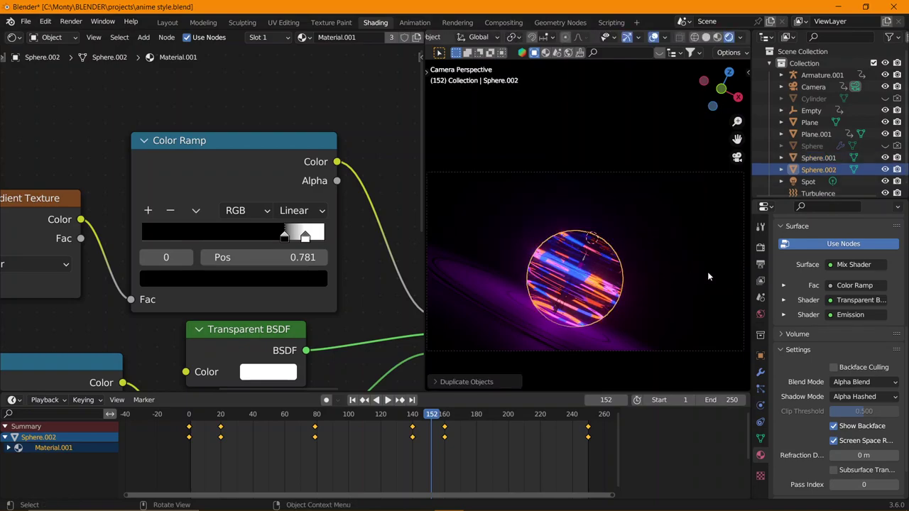
key("s")
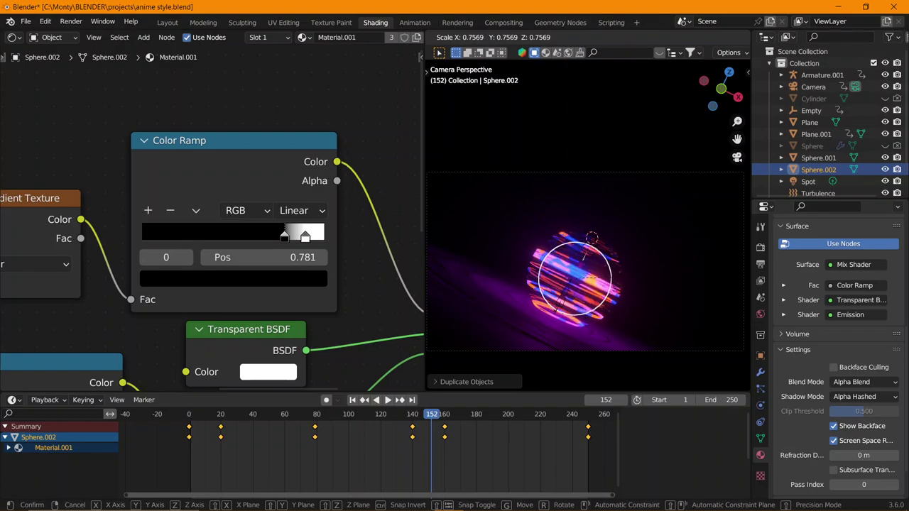
left_click(676, 280)
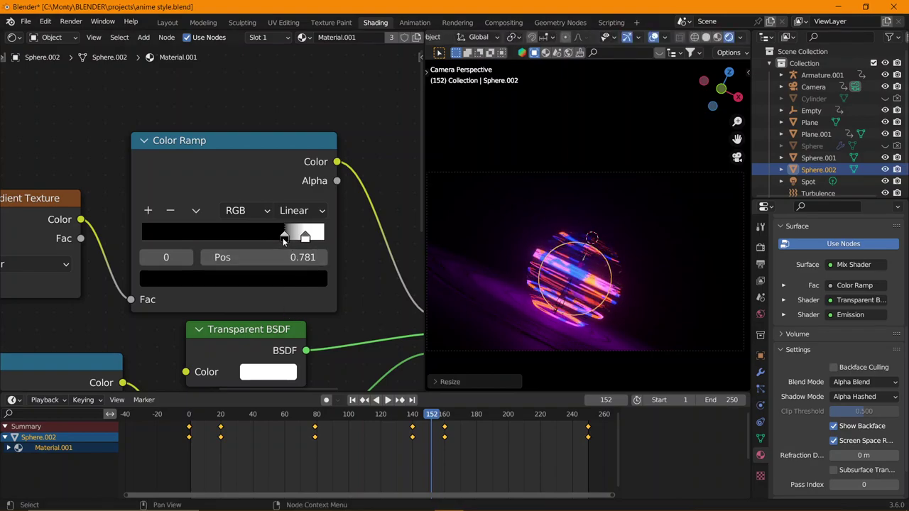
Give Sphere.002 its own Material.006 and move the dark ramp stop to 0.712, replaying from frame 0.
left_click_drag(284, 242, 277, 242)
left_click(186, 422)
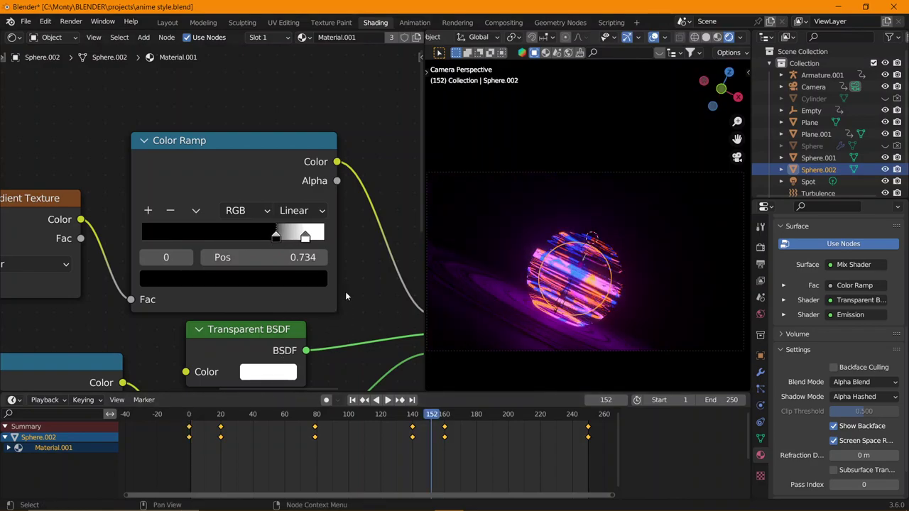
key("ctrl+z")
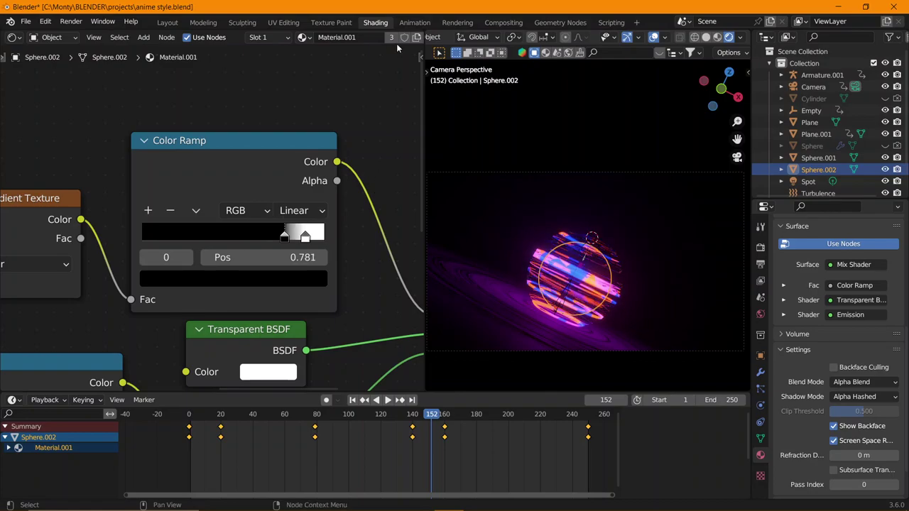
left_click(392, 36)
left_click_drag(282, 236, 272, 236)
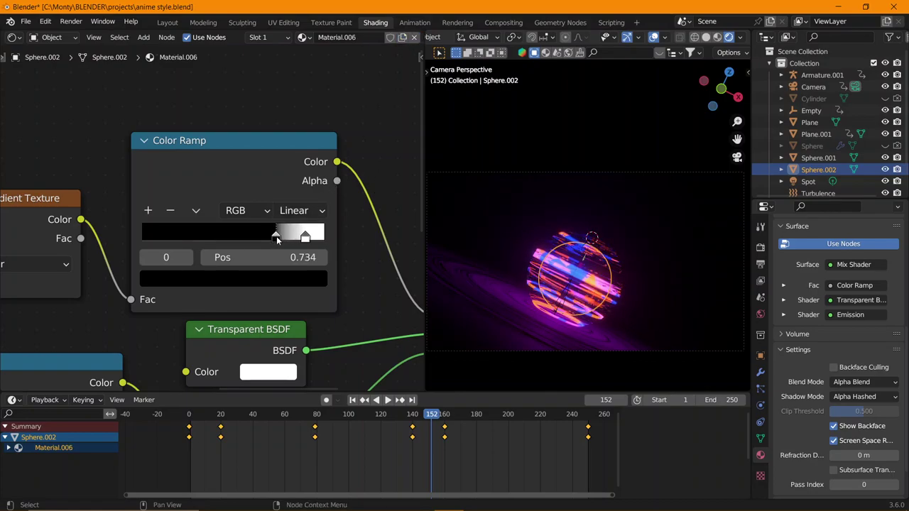
left_click(188, 414)
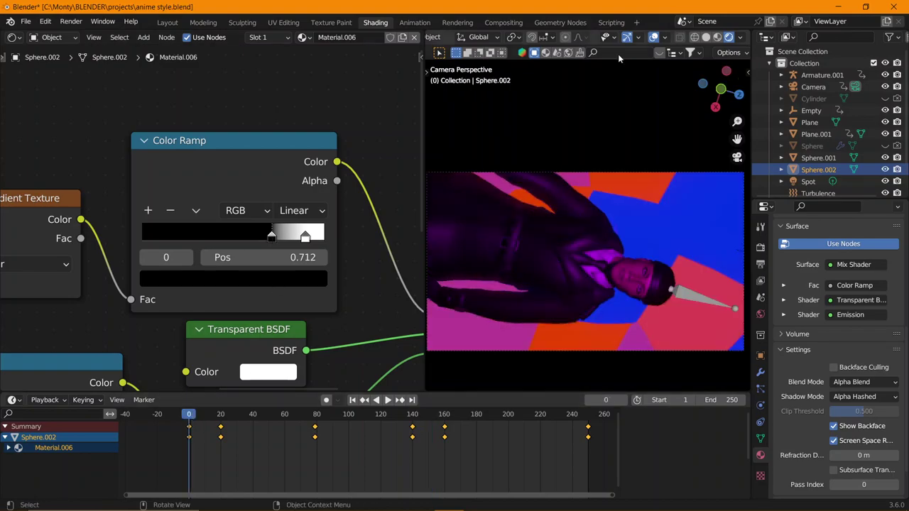
key("space")
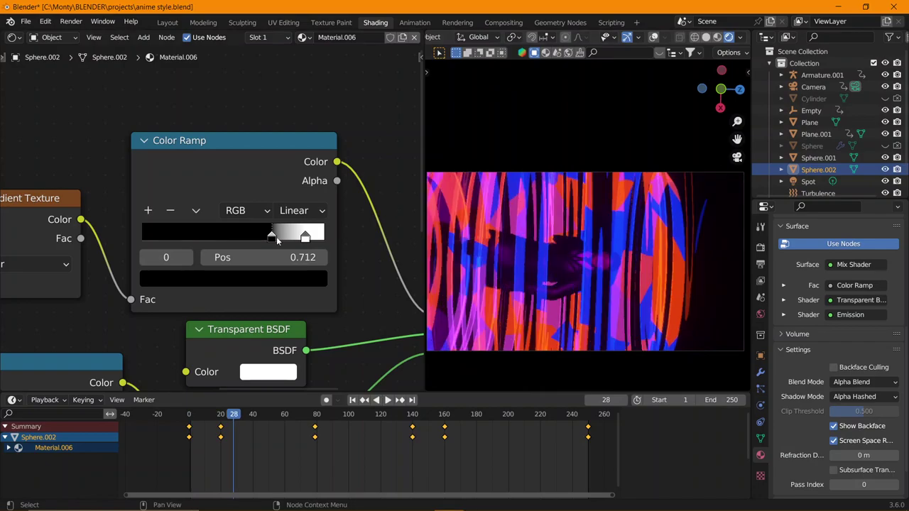
Retune the Color Ramp's black and white stops, ending the black stop at 0.788.
left_click_drag(274, 236, 296, 237)
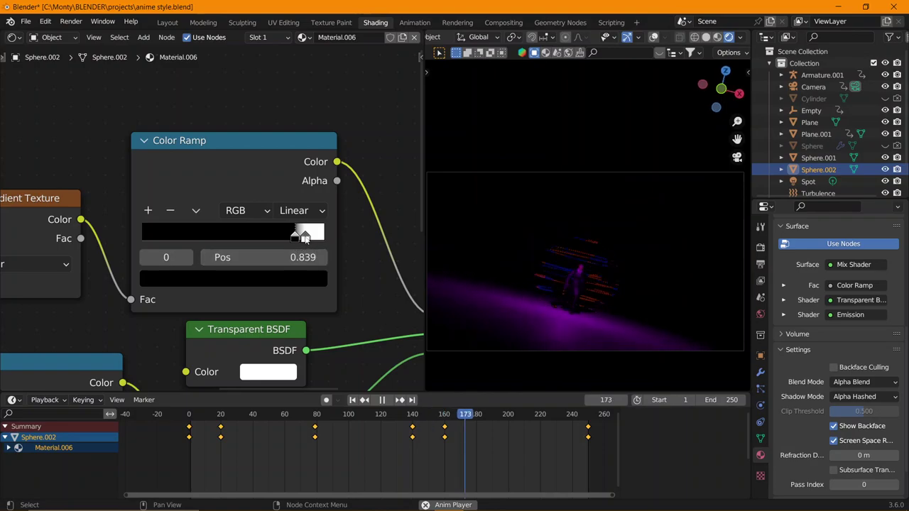
left_click_drag(305, 237, 309, 243)
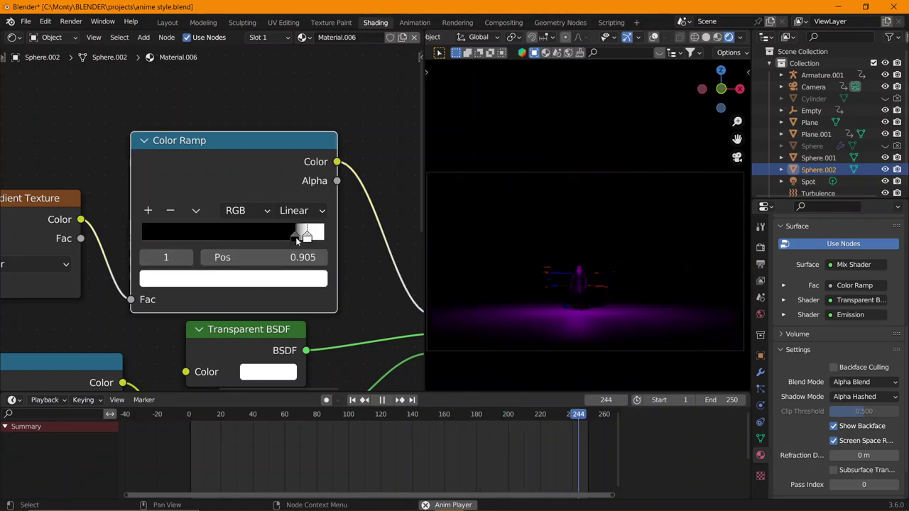
left_click(295, 241)
left_click_drag(295, 241, 291, 238)
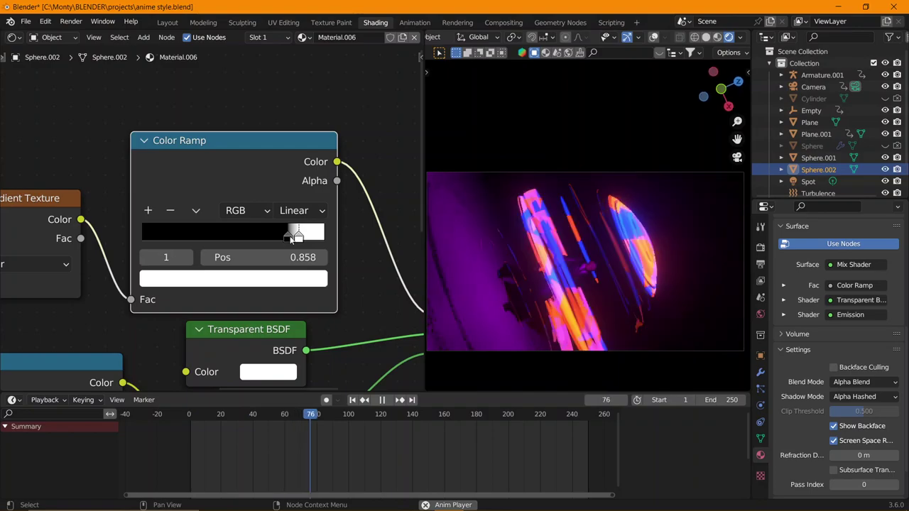
left_click_drag(288, 239, 283, 240)
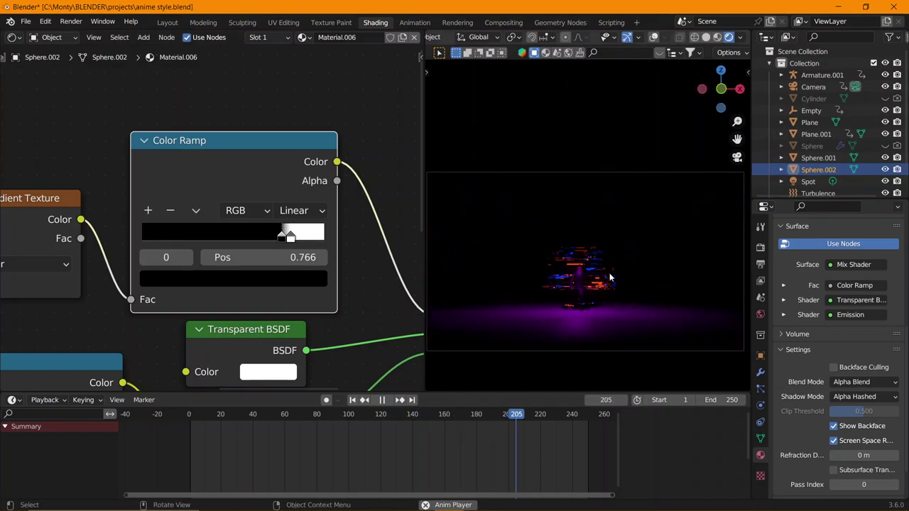
key("s")
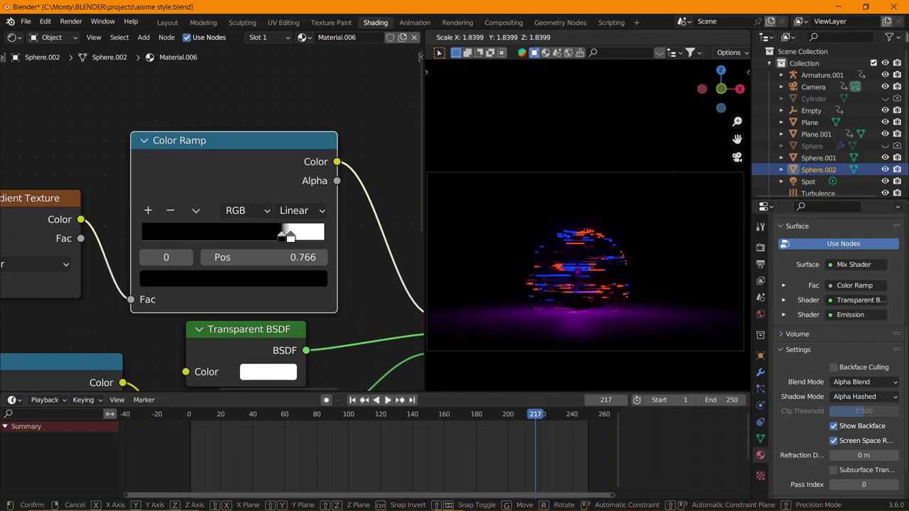
Confirm the shell at scale 1.84 and give the floor's Material.007 Metallic 0.898, Roughness 0.053.
left_click(288, 378)
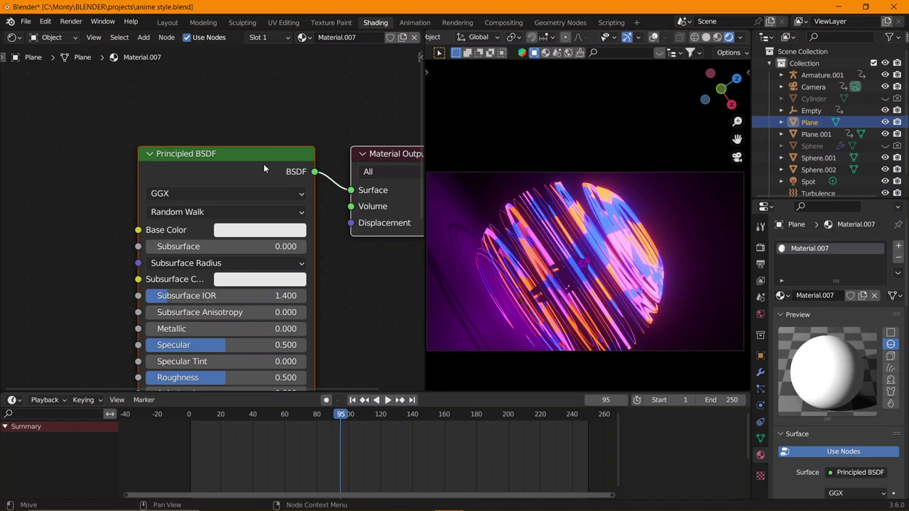
scroll(263, 168, "up", 2)
left_click_drag(213, 209, 323, 209)
left_click_drag(274, 270, 152, 270)
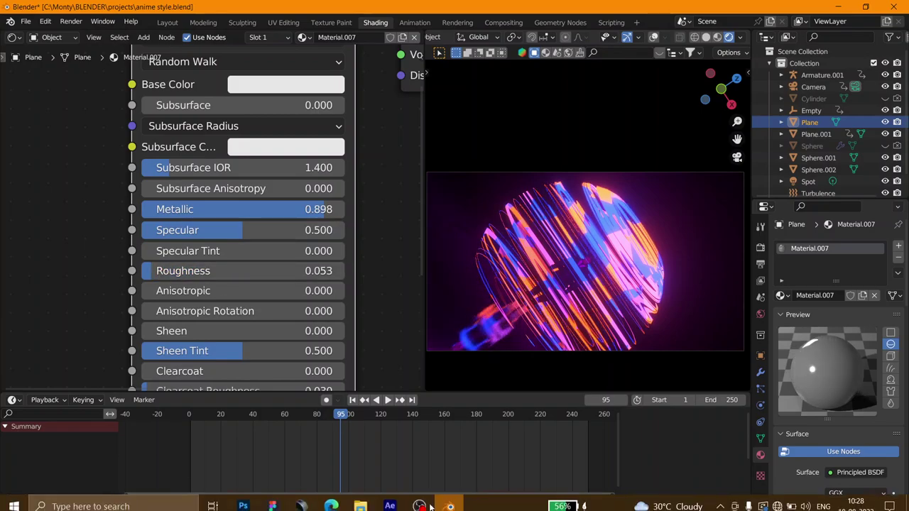
left_click(190, 418)
key("space")
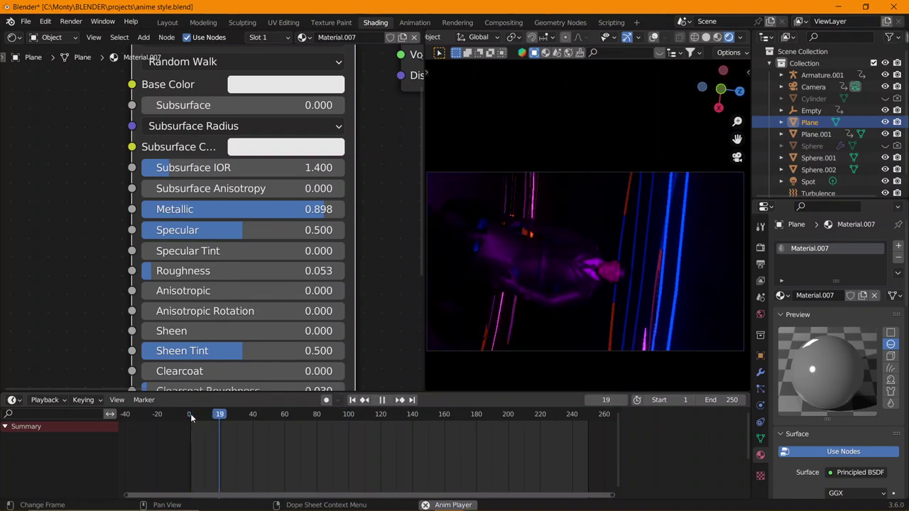